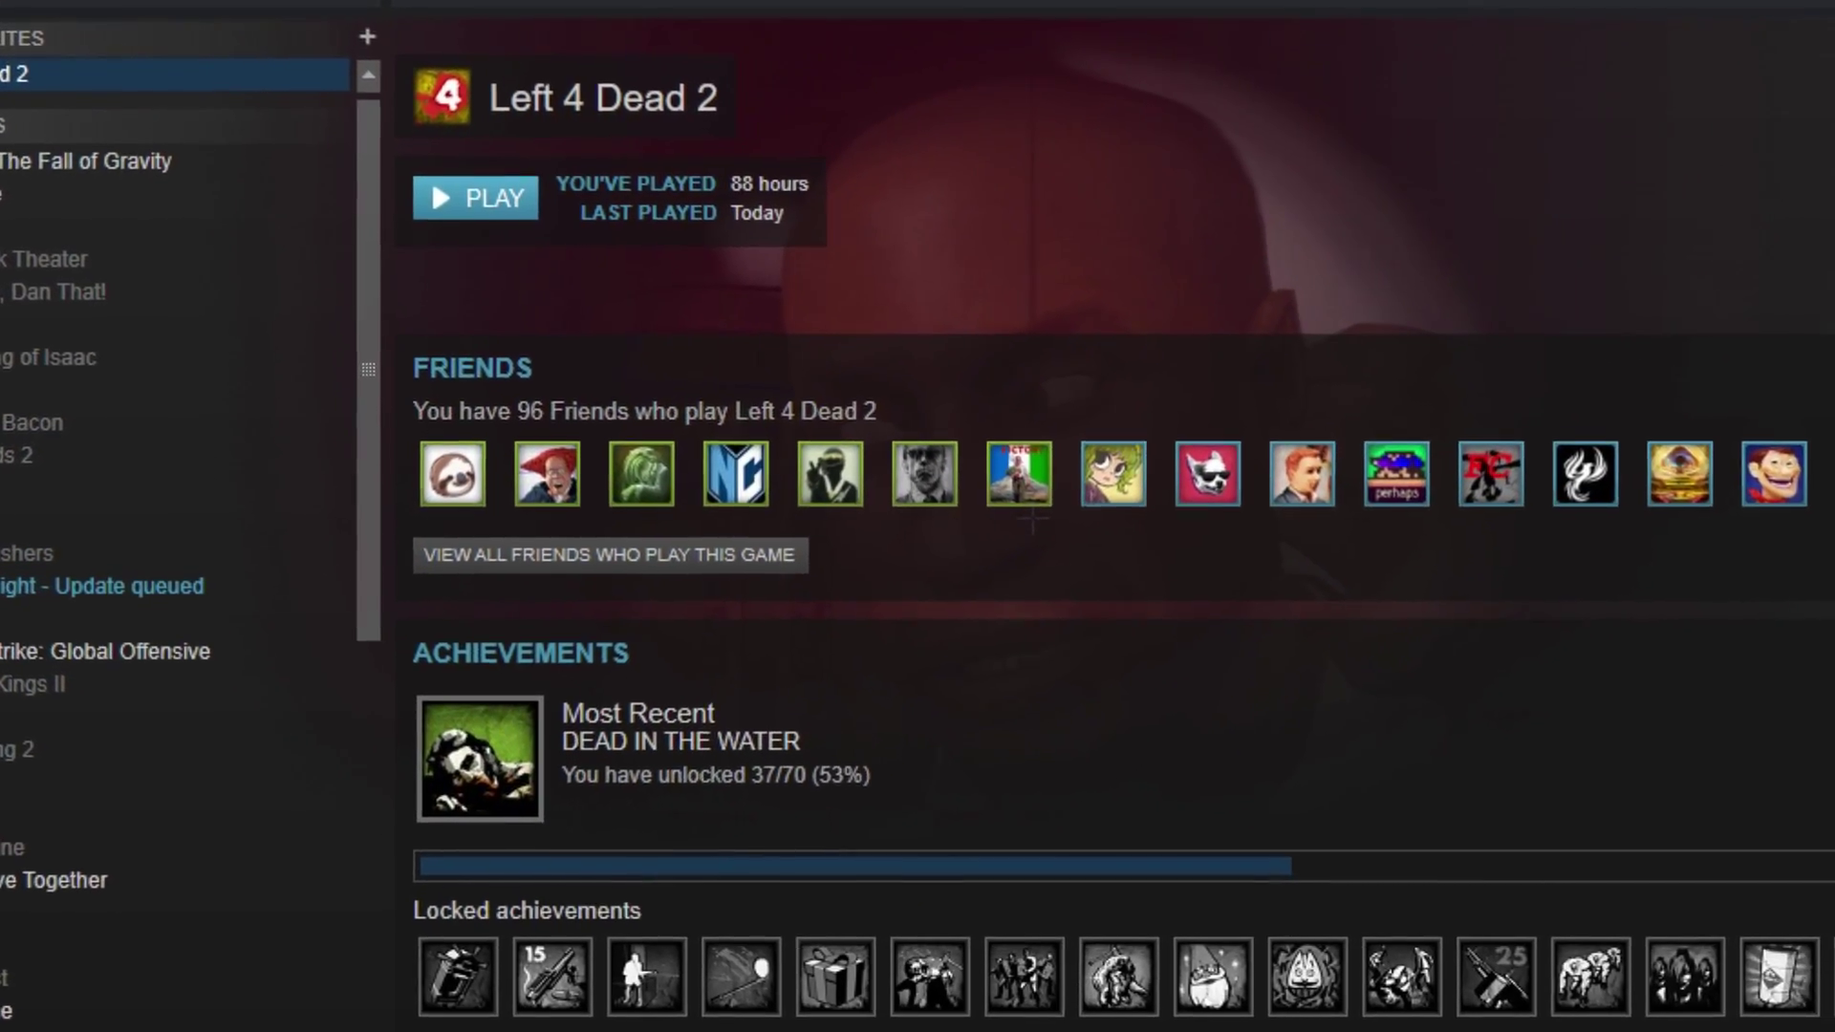
# Open the Left 4 Dead 2 Properties window from the Steam library.
pyautogui.rightClick(159, 74)
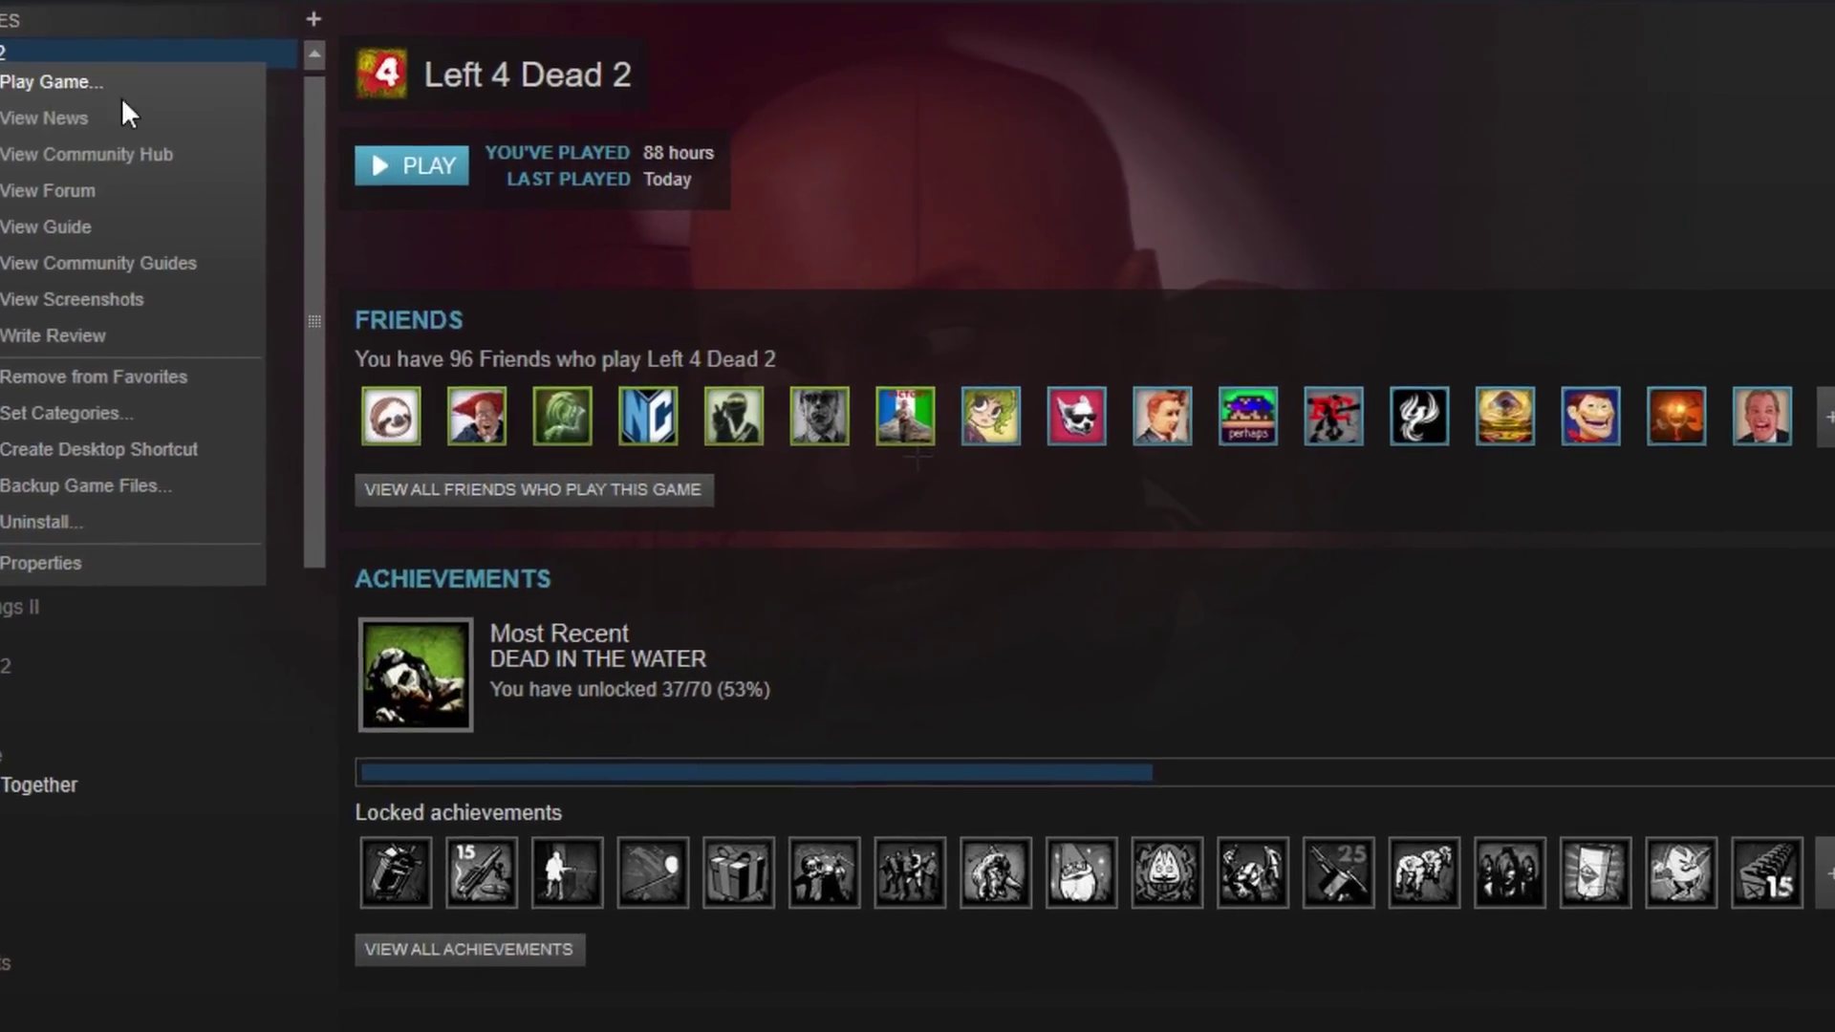
pyautogui.click(39, 563)
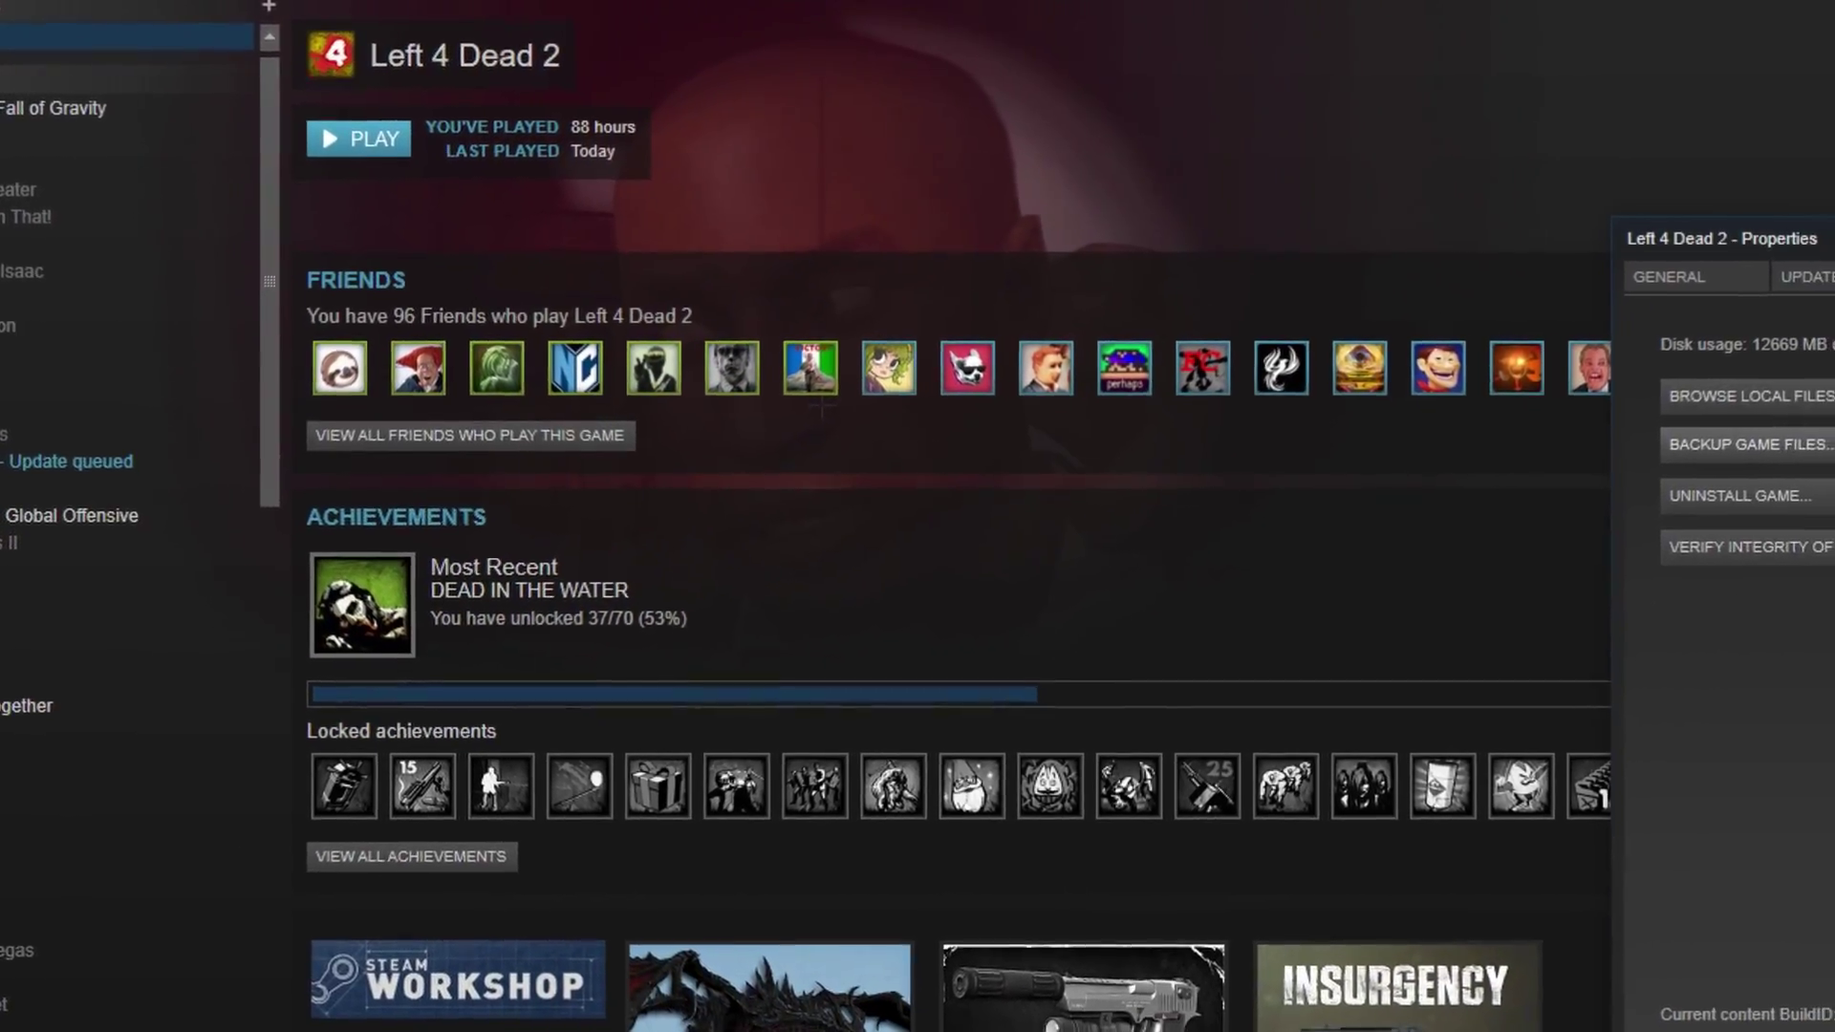
# Browse the local files into left4dead2 > sound > player > survivor > voice > mechanic.
pyautogui.click(1720, 396)
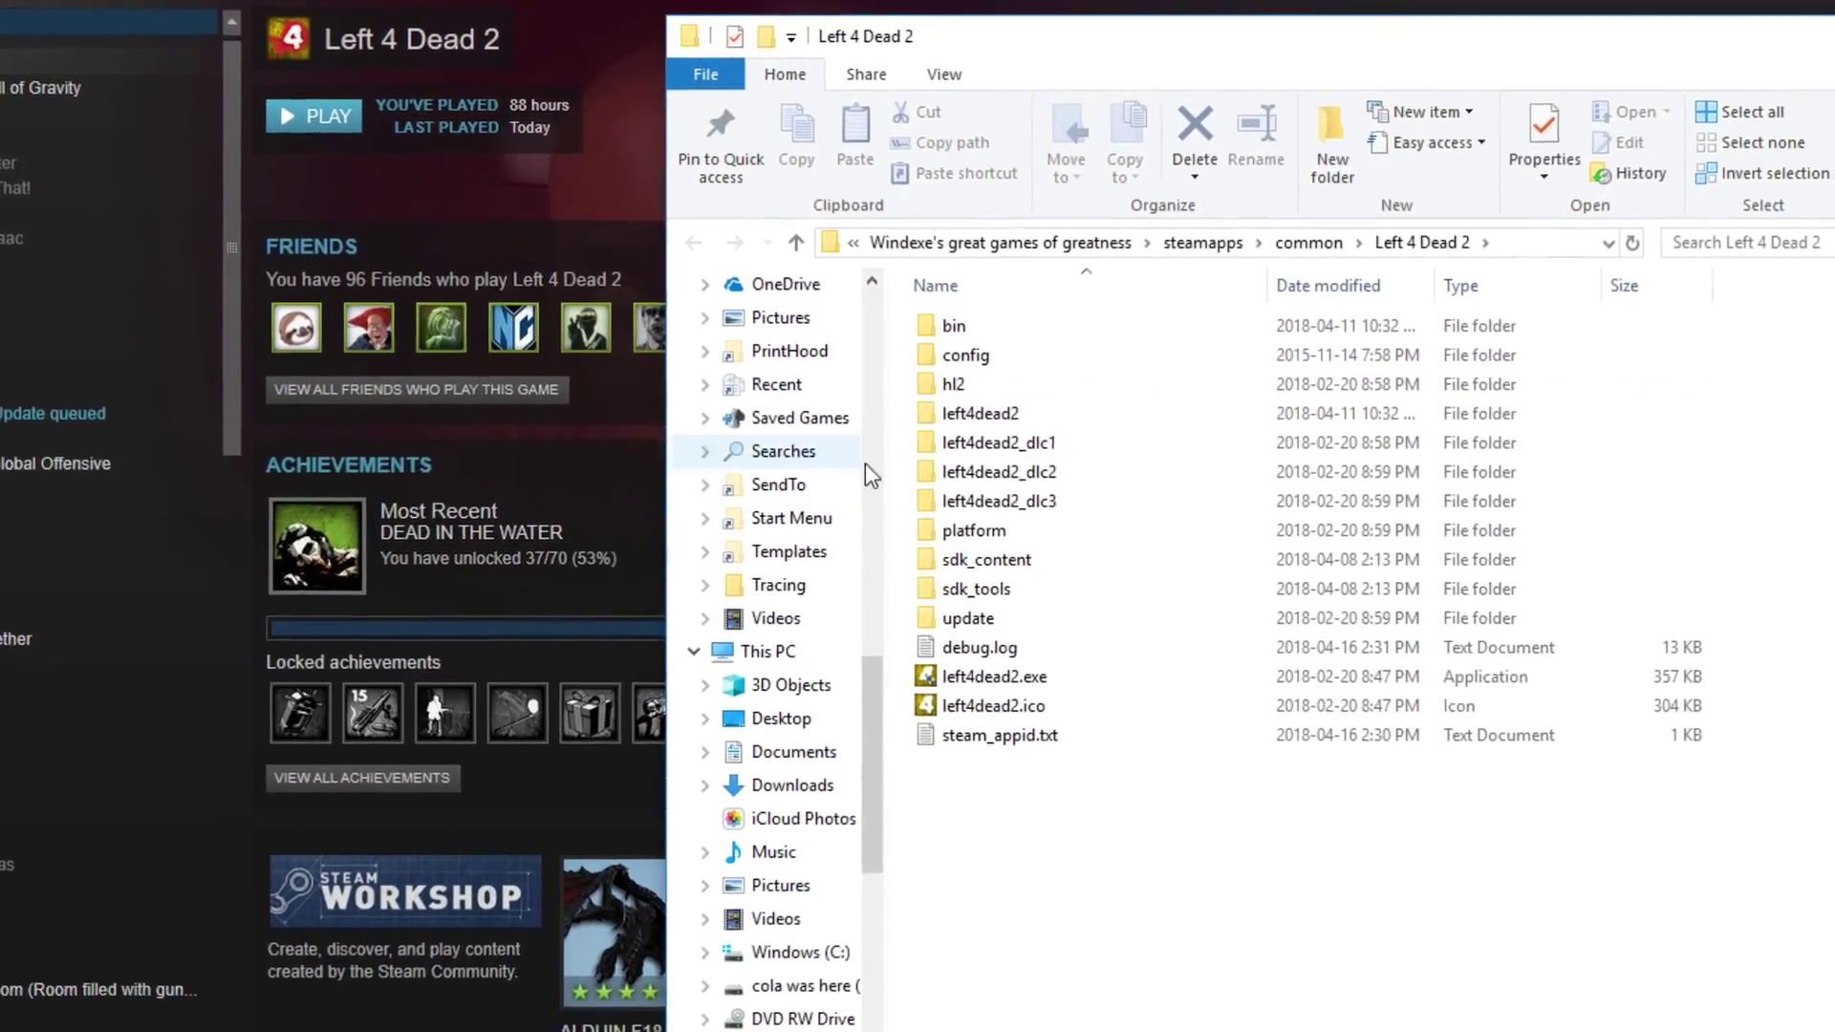
pyautogui.doubleClick(976, 413)
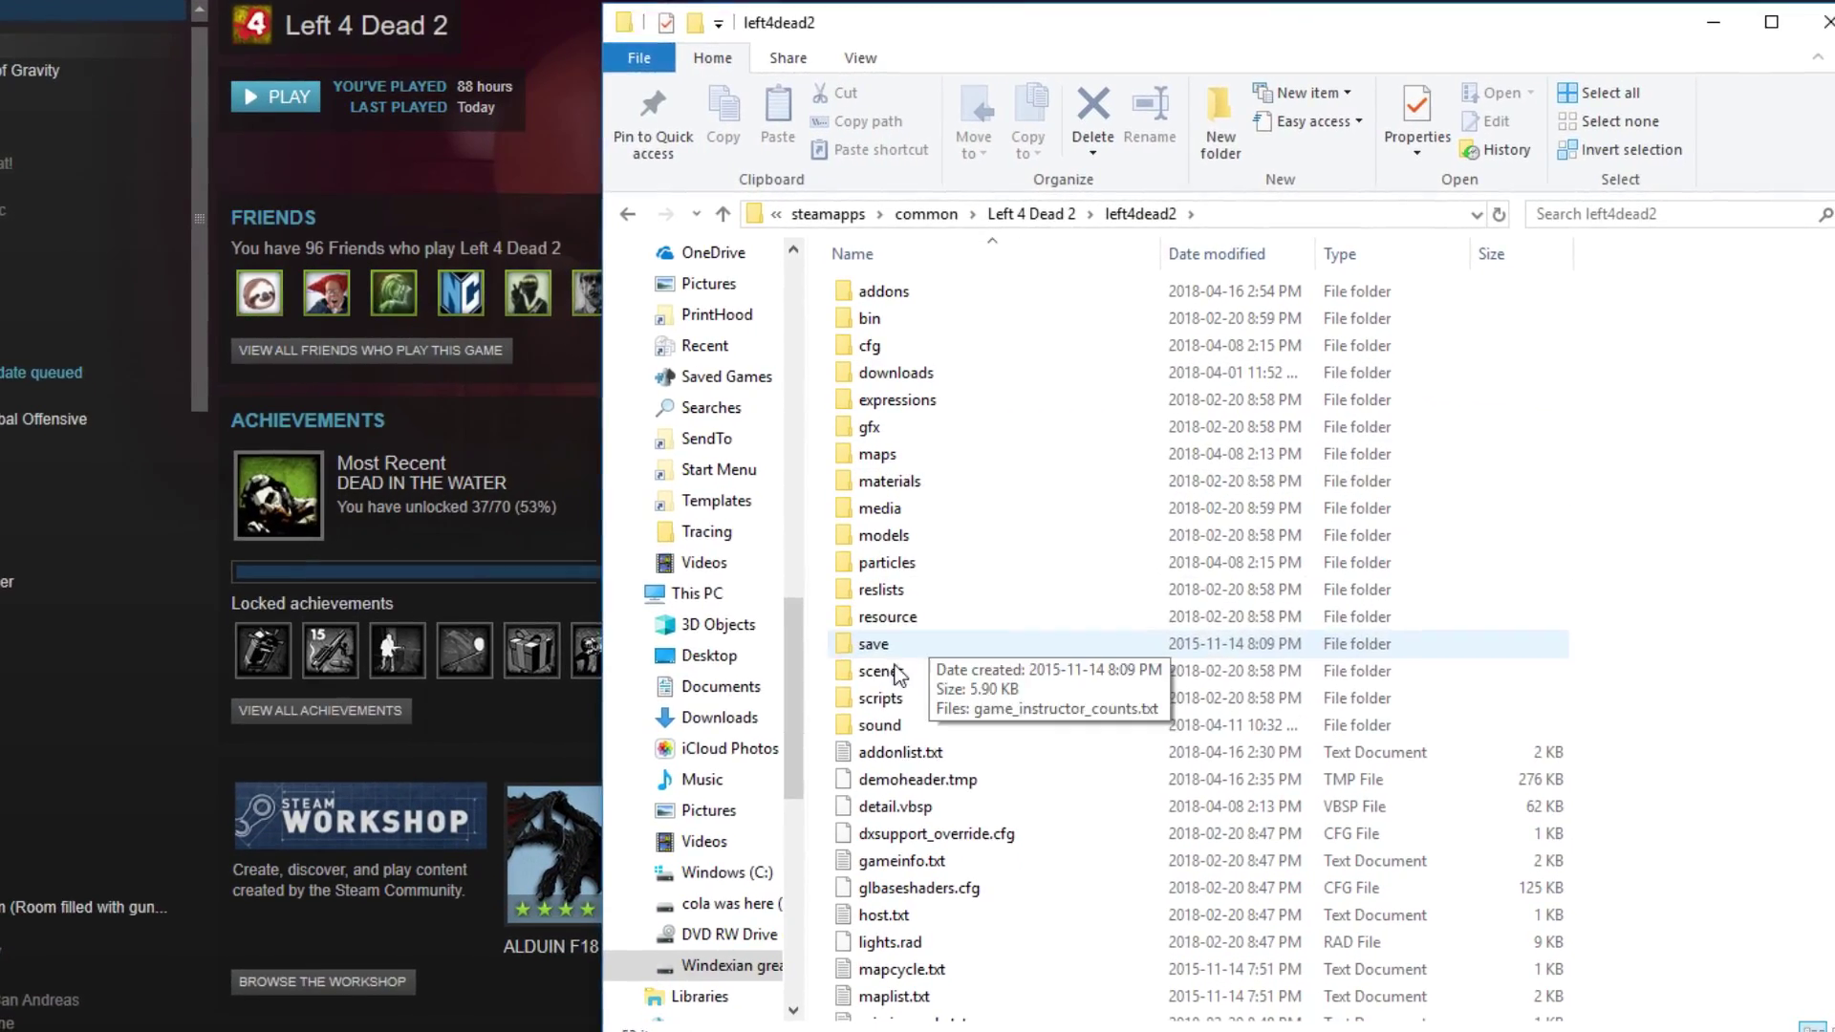
pyautogui.doubleClick(882, 725)
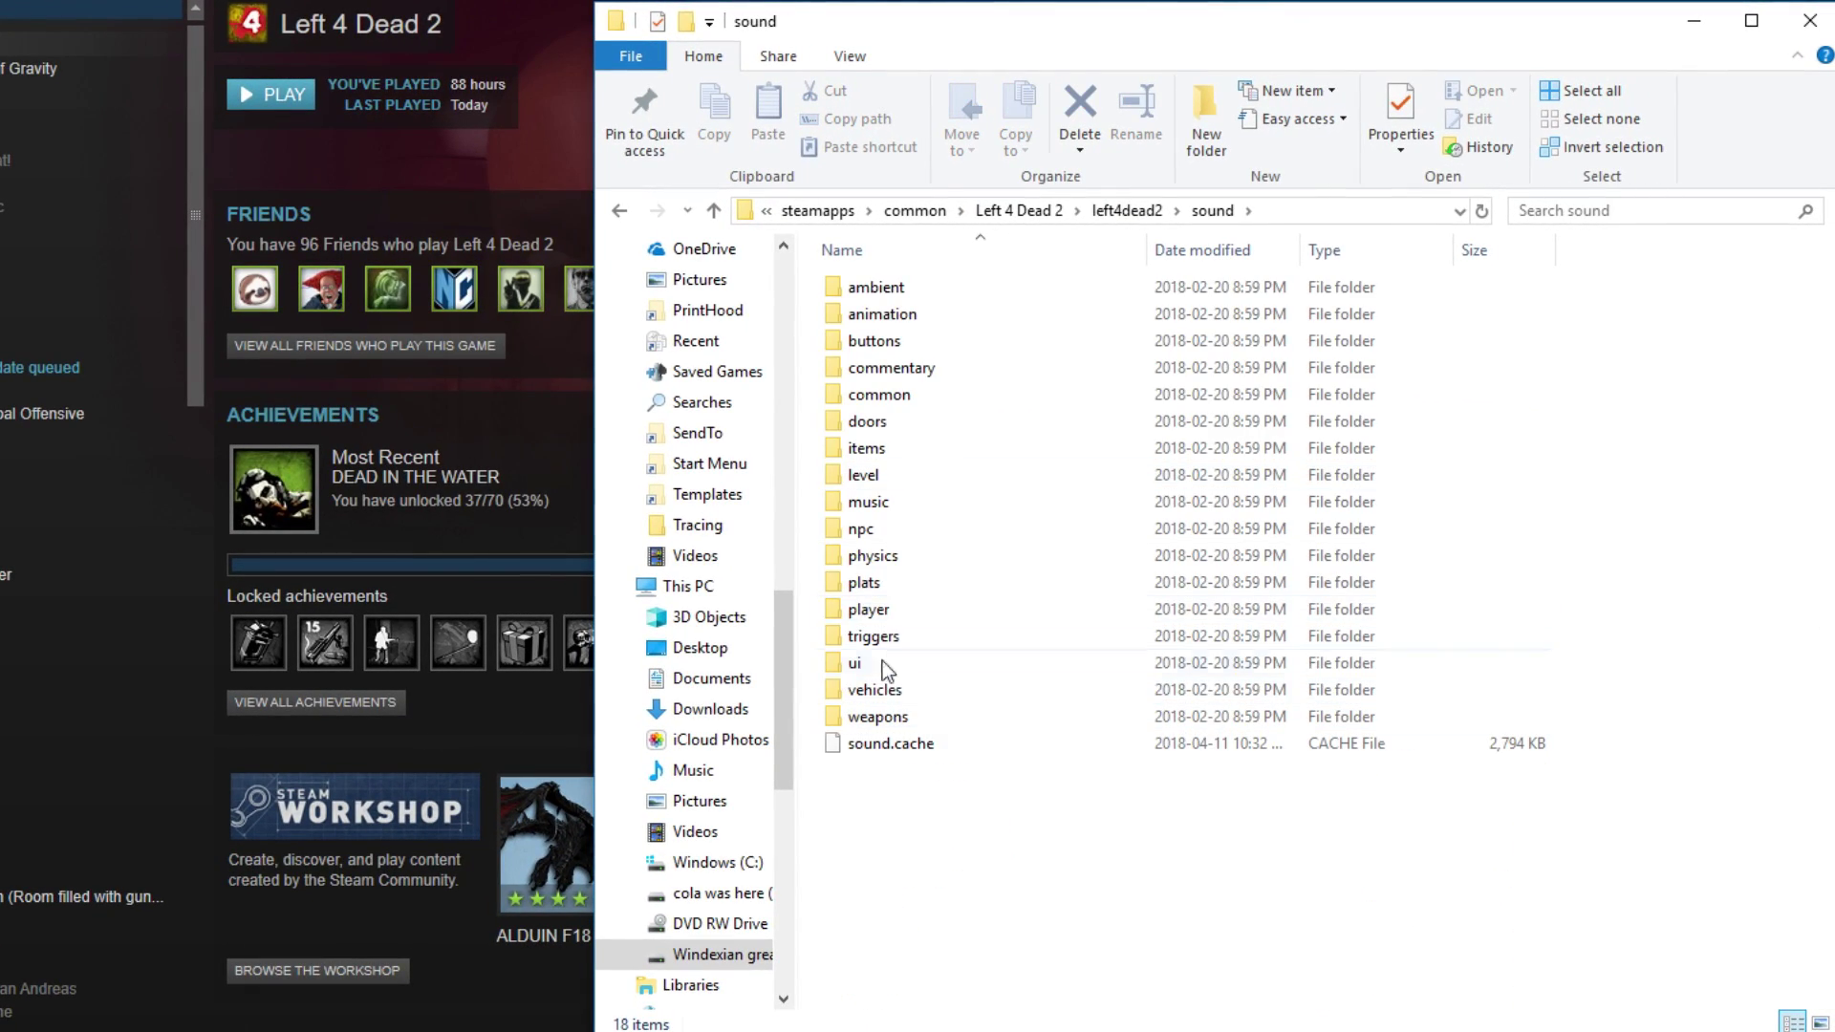
pyautogui.doubleClick(875, 613)
pyautogui.doubleClick(881, 531)
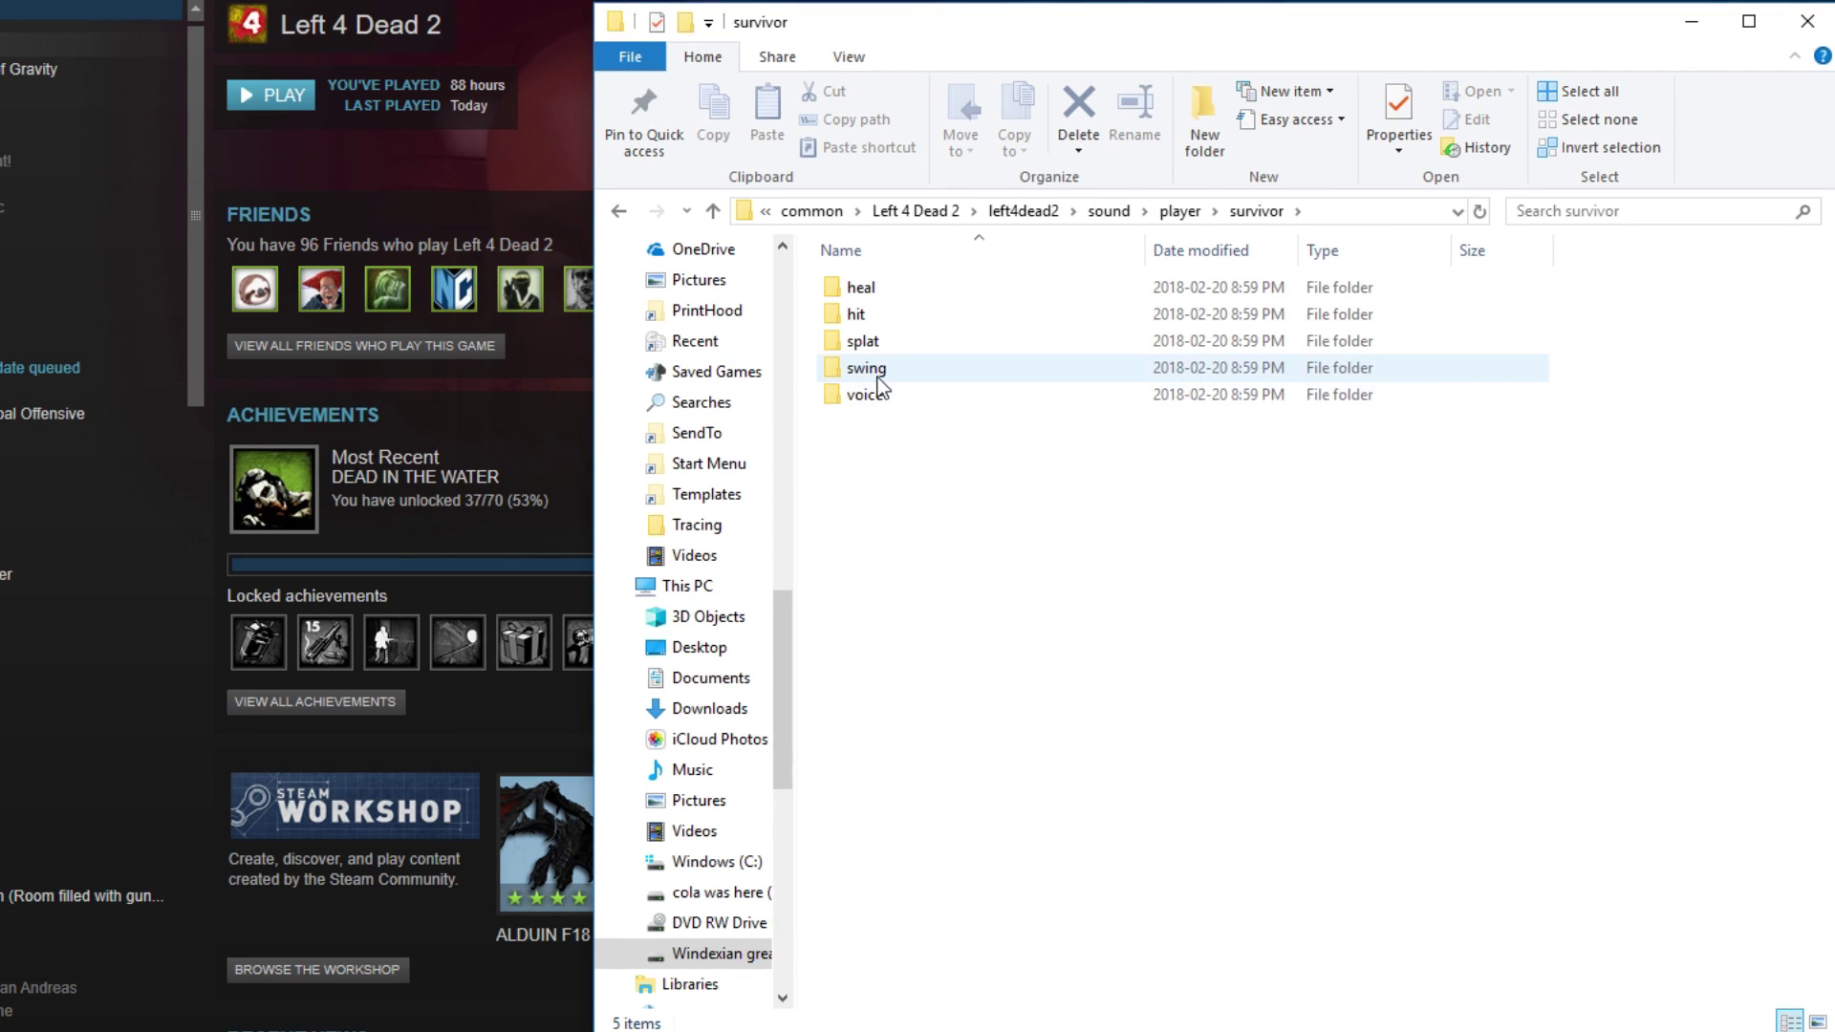
pyautogui.click(868, 396)
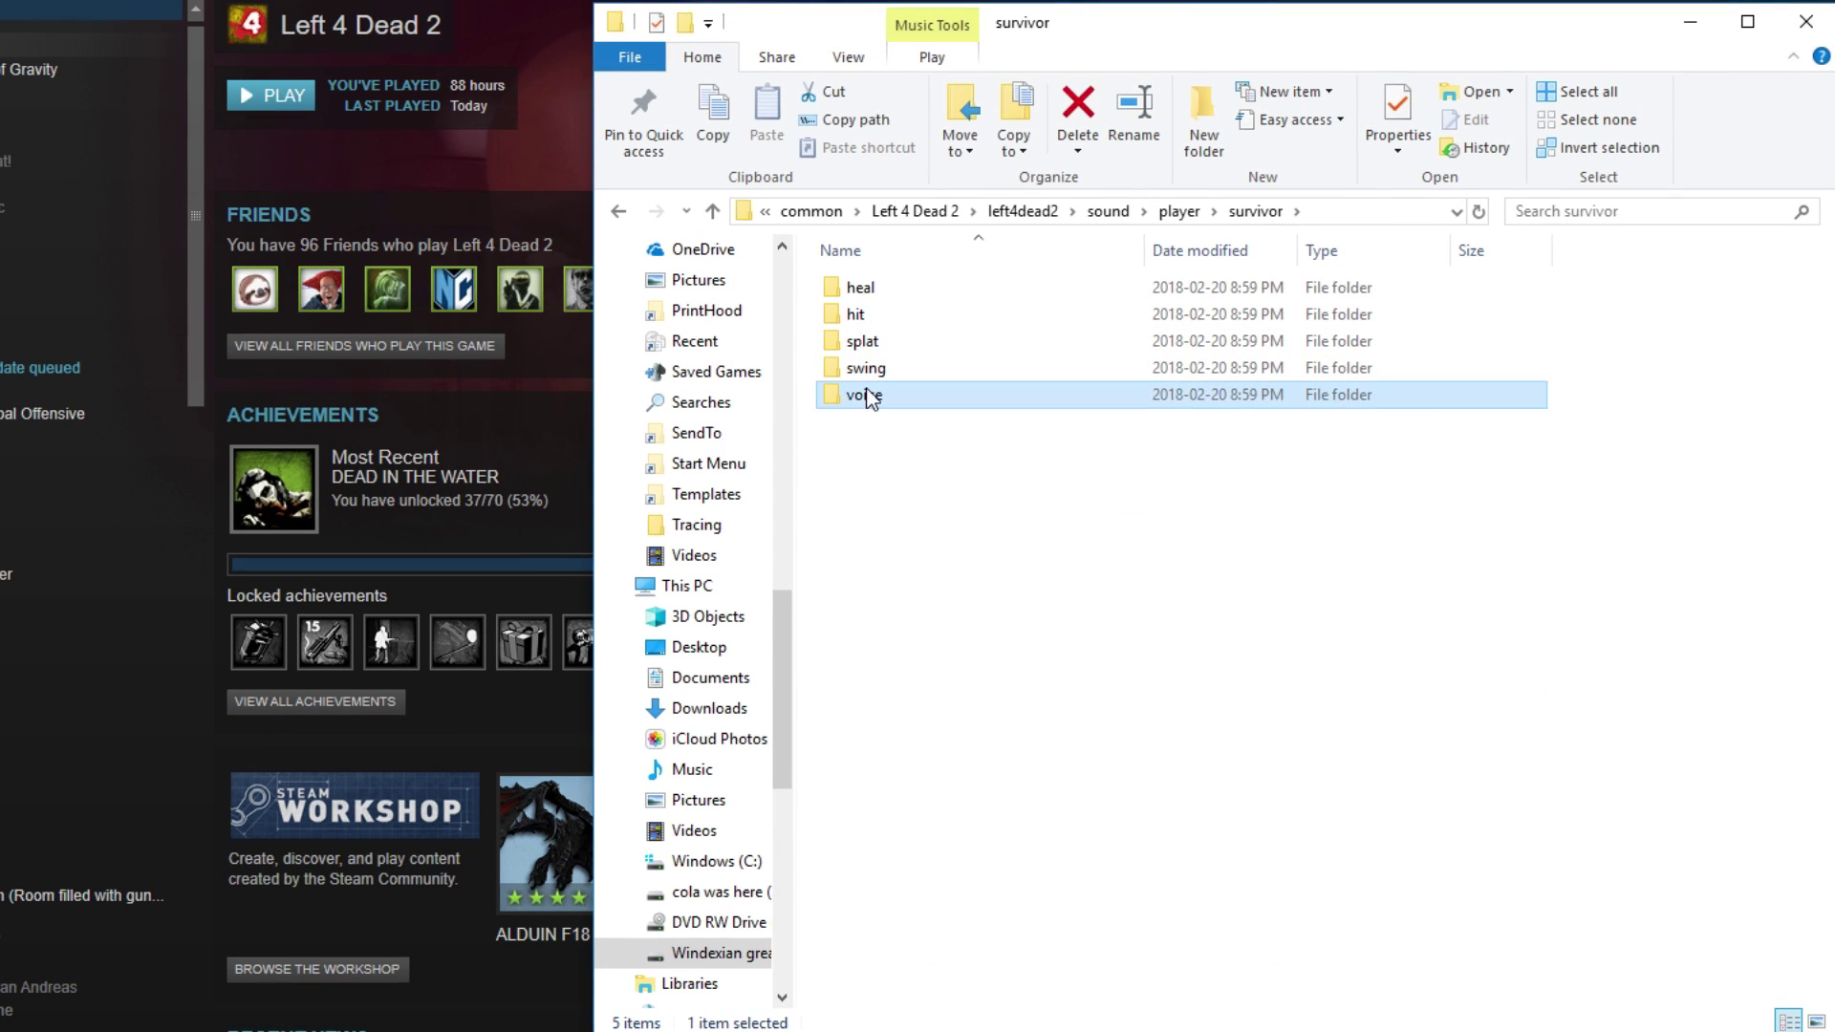
pyautogui.doubleClick(868, 395)
pyautogui.click(881, 296)
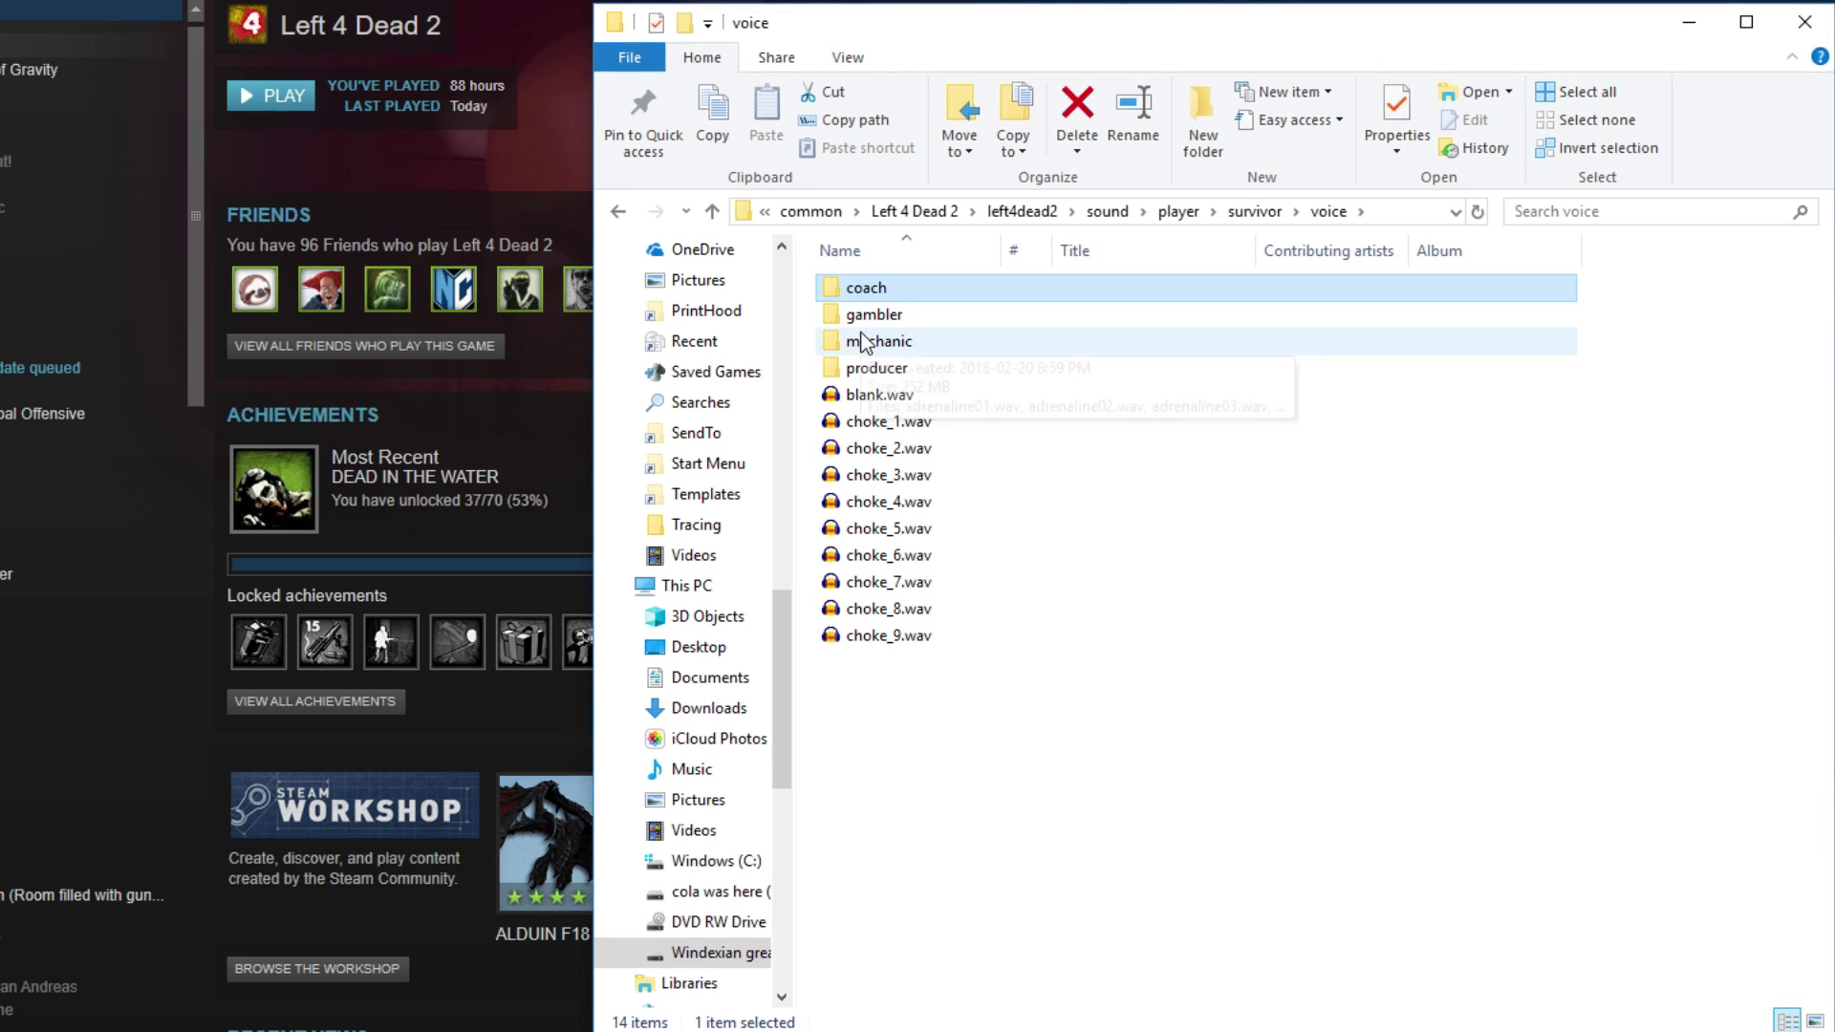
pyautogui.doubleClick(864, 341)
# Select all 2,616 mechanic voice files, then return to the left4dead2 folder.
pyautogui.click(863, 528)
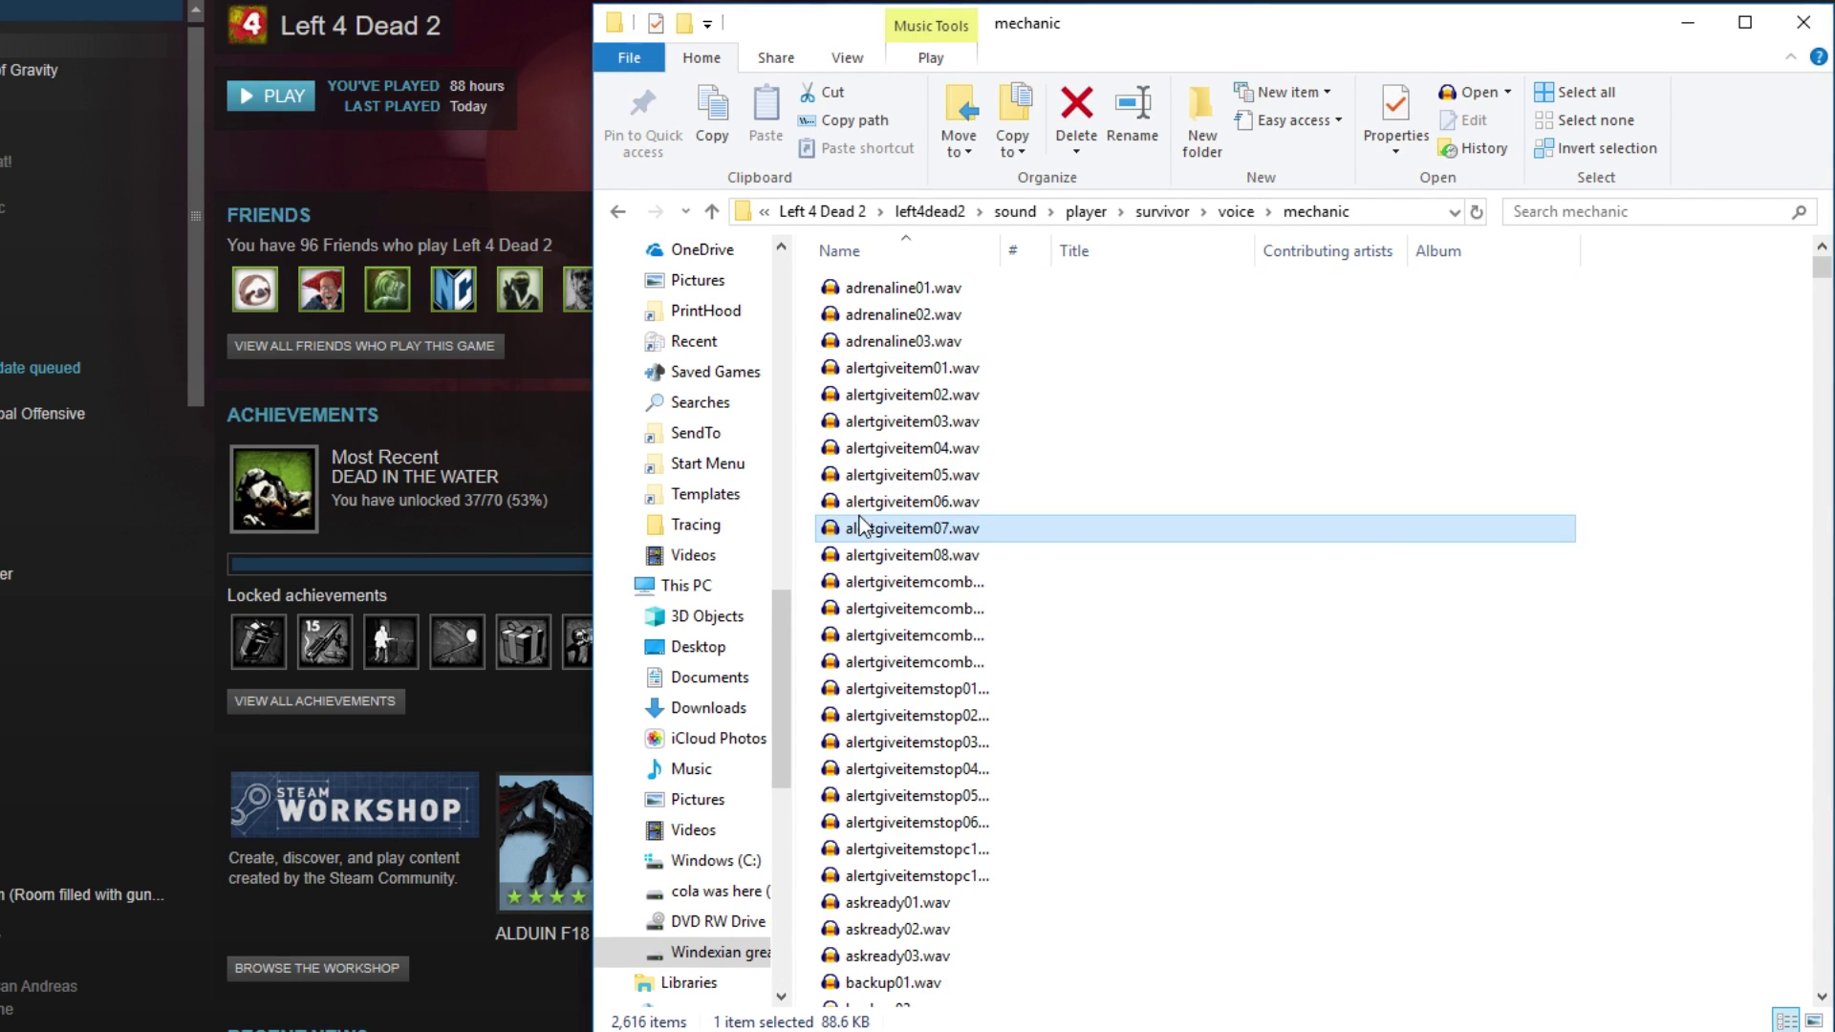
pyautogui.hotkey('ctrl', 'a')
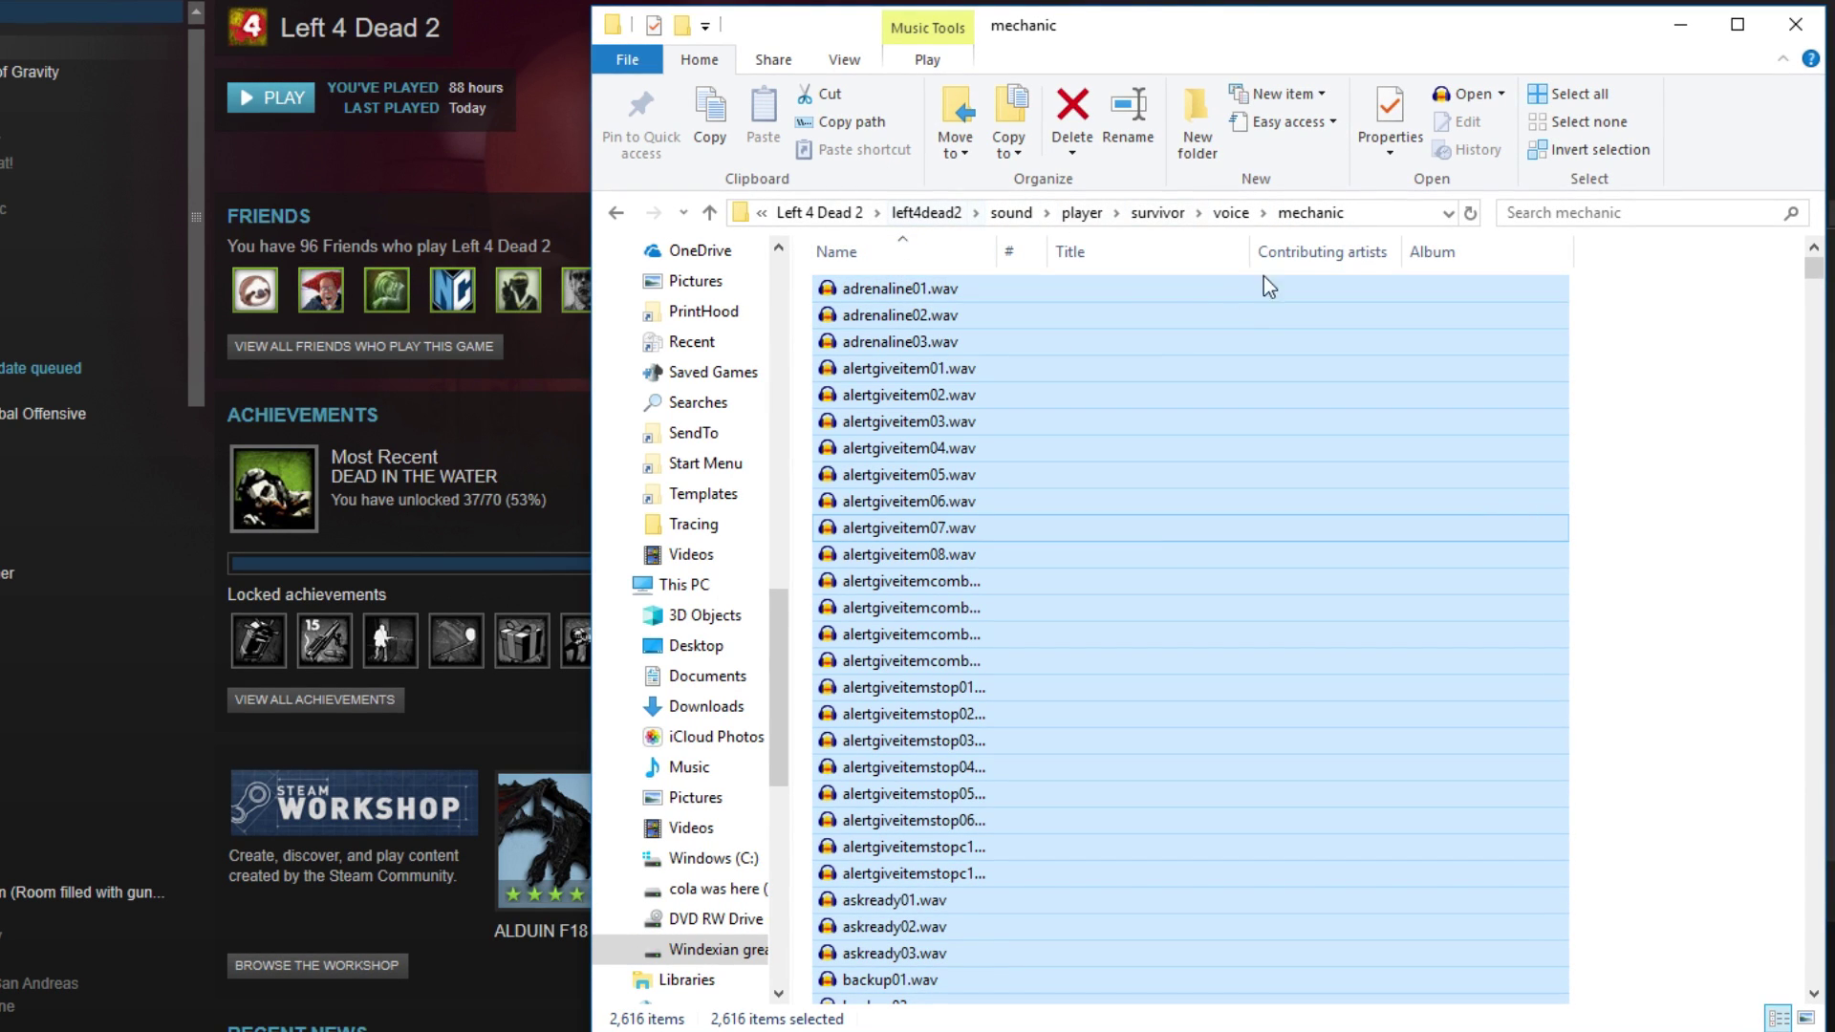
pyautogui.click(934, 214)
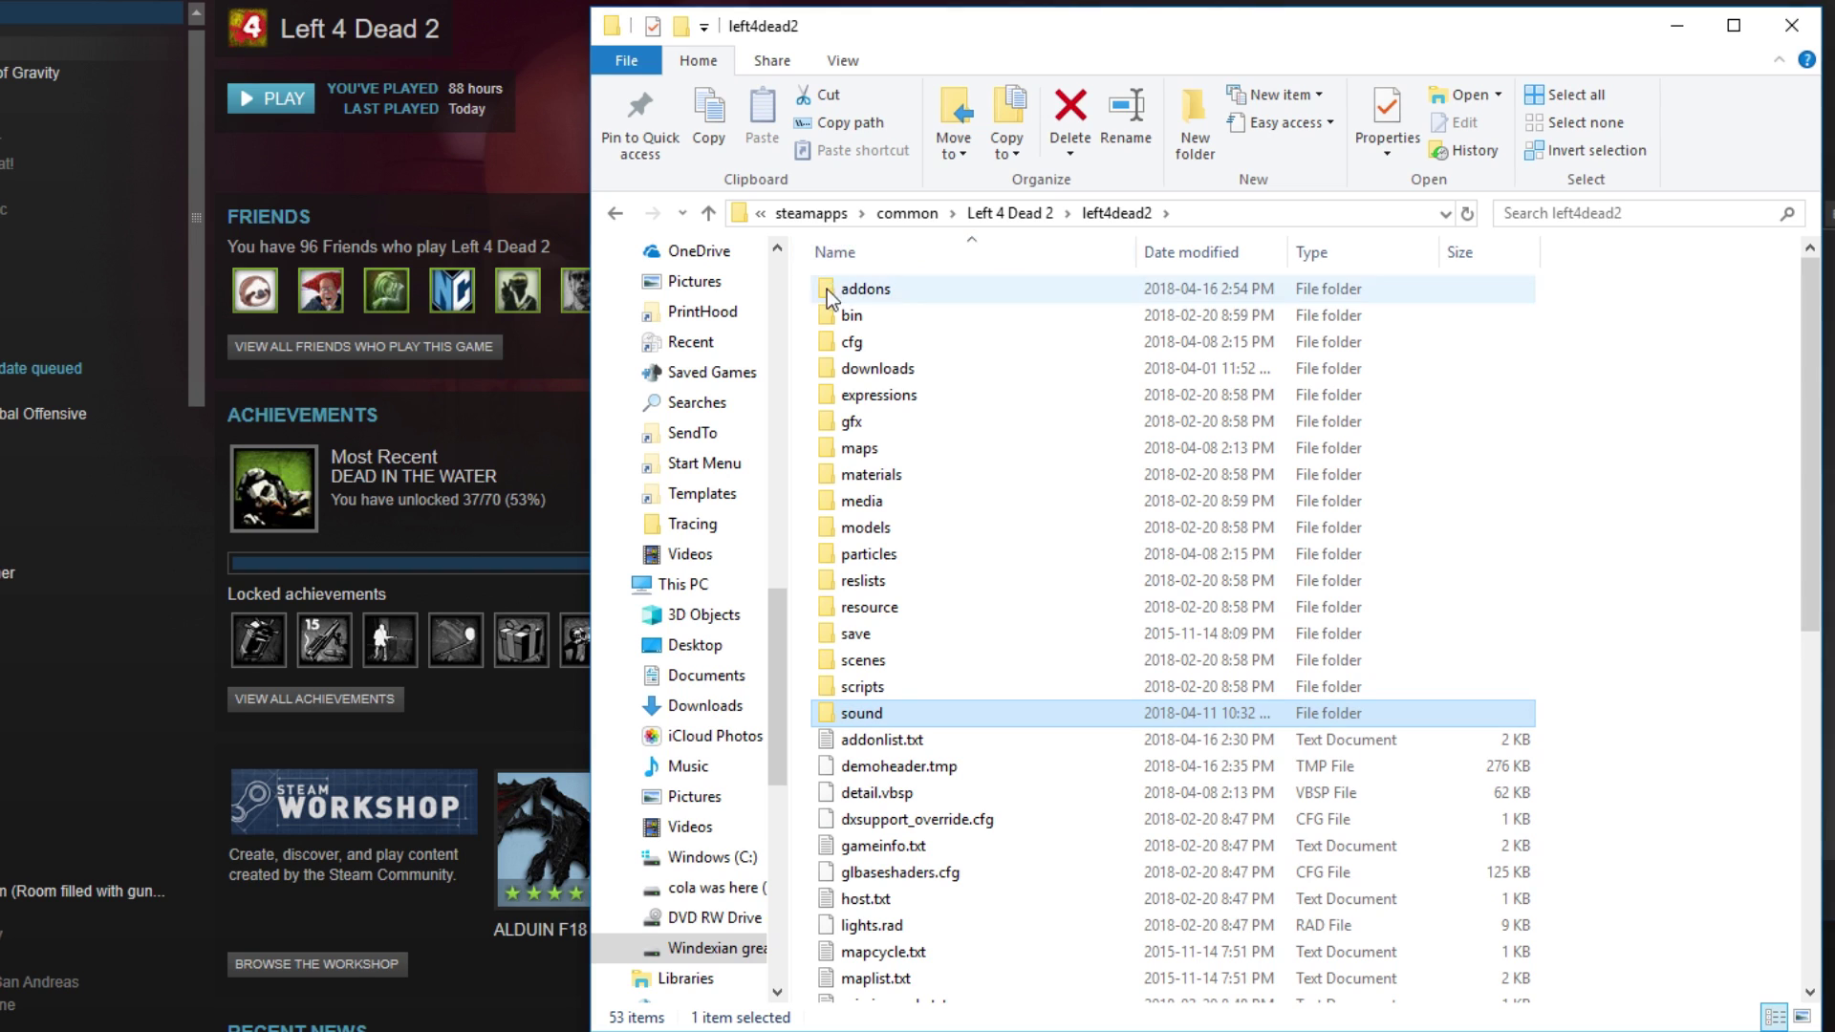
# Navigate into addons > Furries 4 Dead > sound > player > survivor > voice > gambler.
pyautogui.doubleClick(881, 286)
pyautogui.click(961, 287)
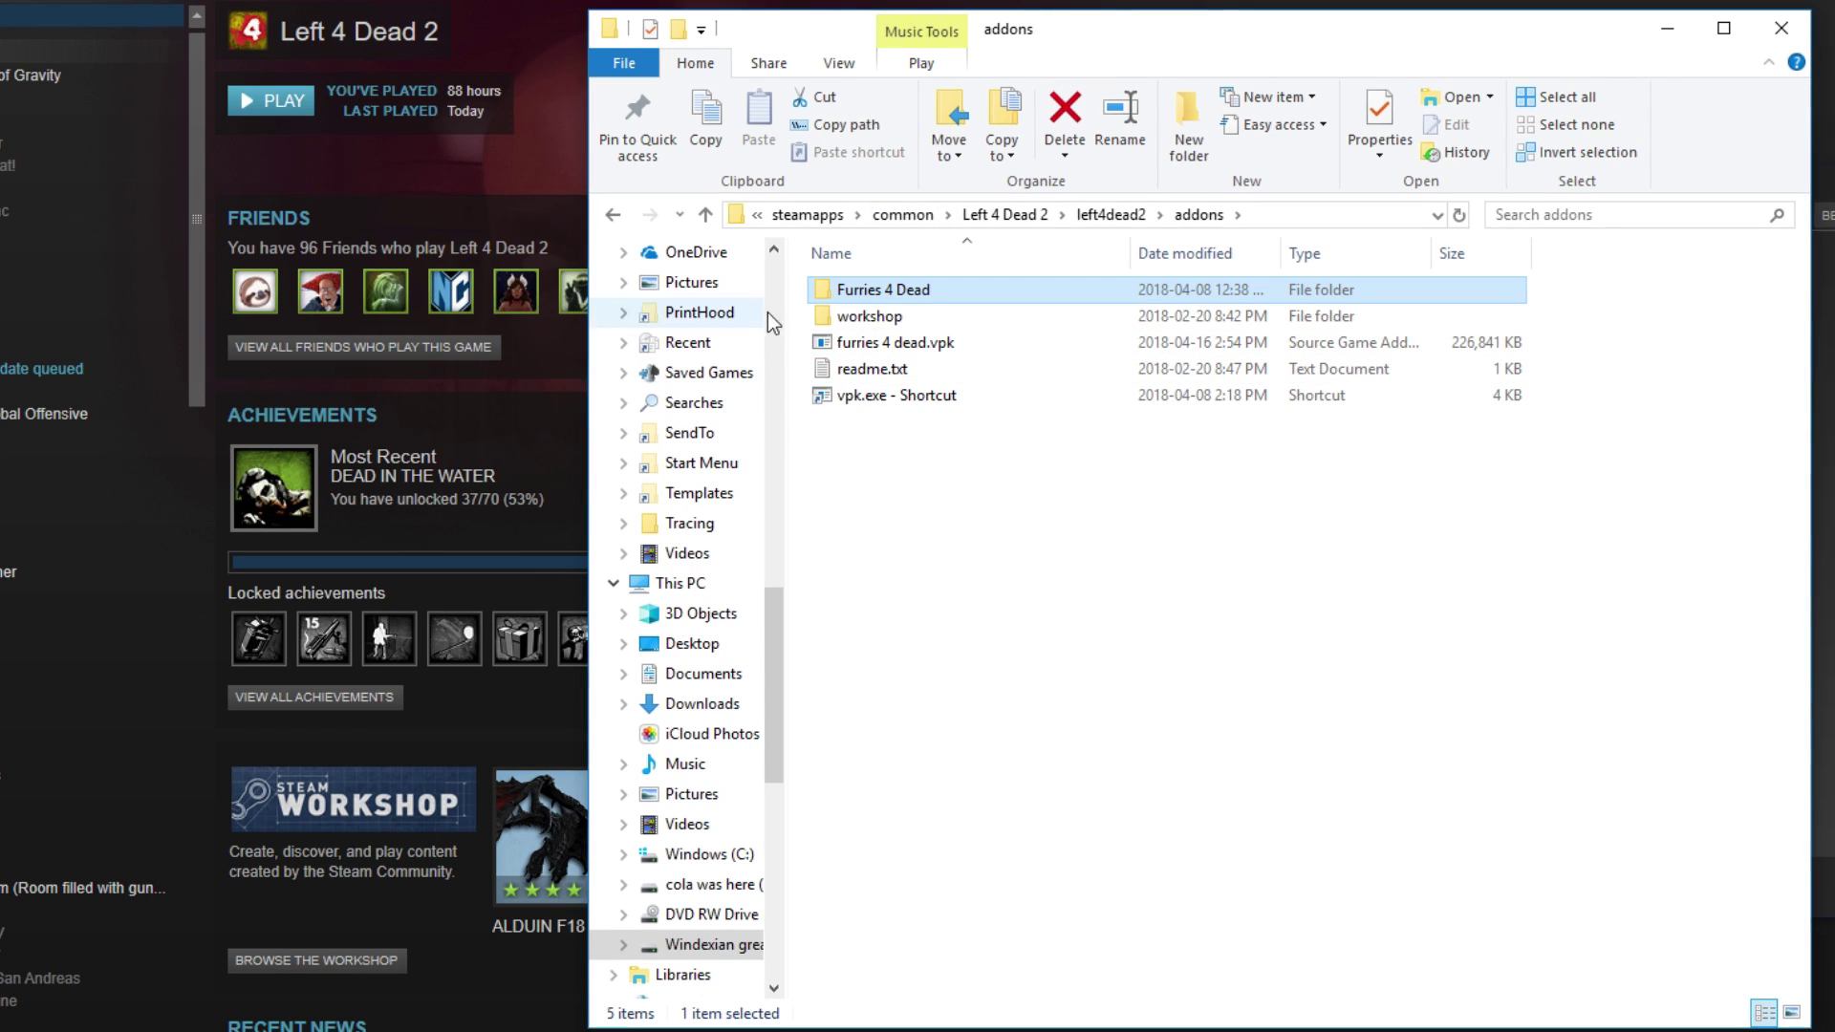
pyautogui.doubleClick(855, 294)
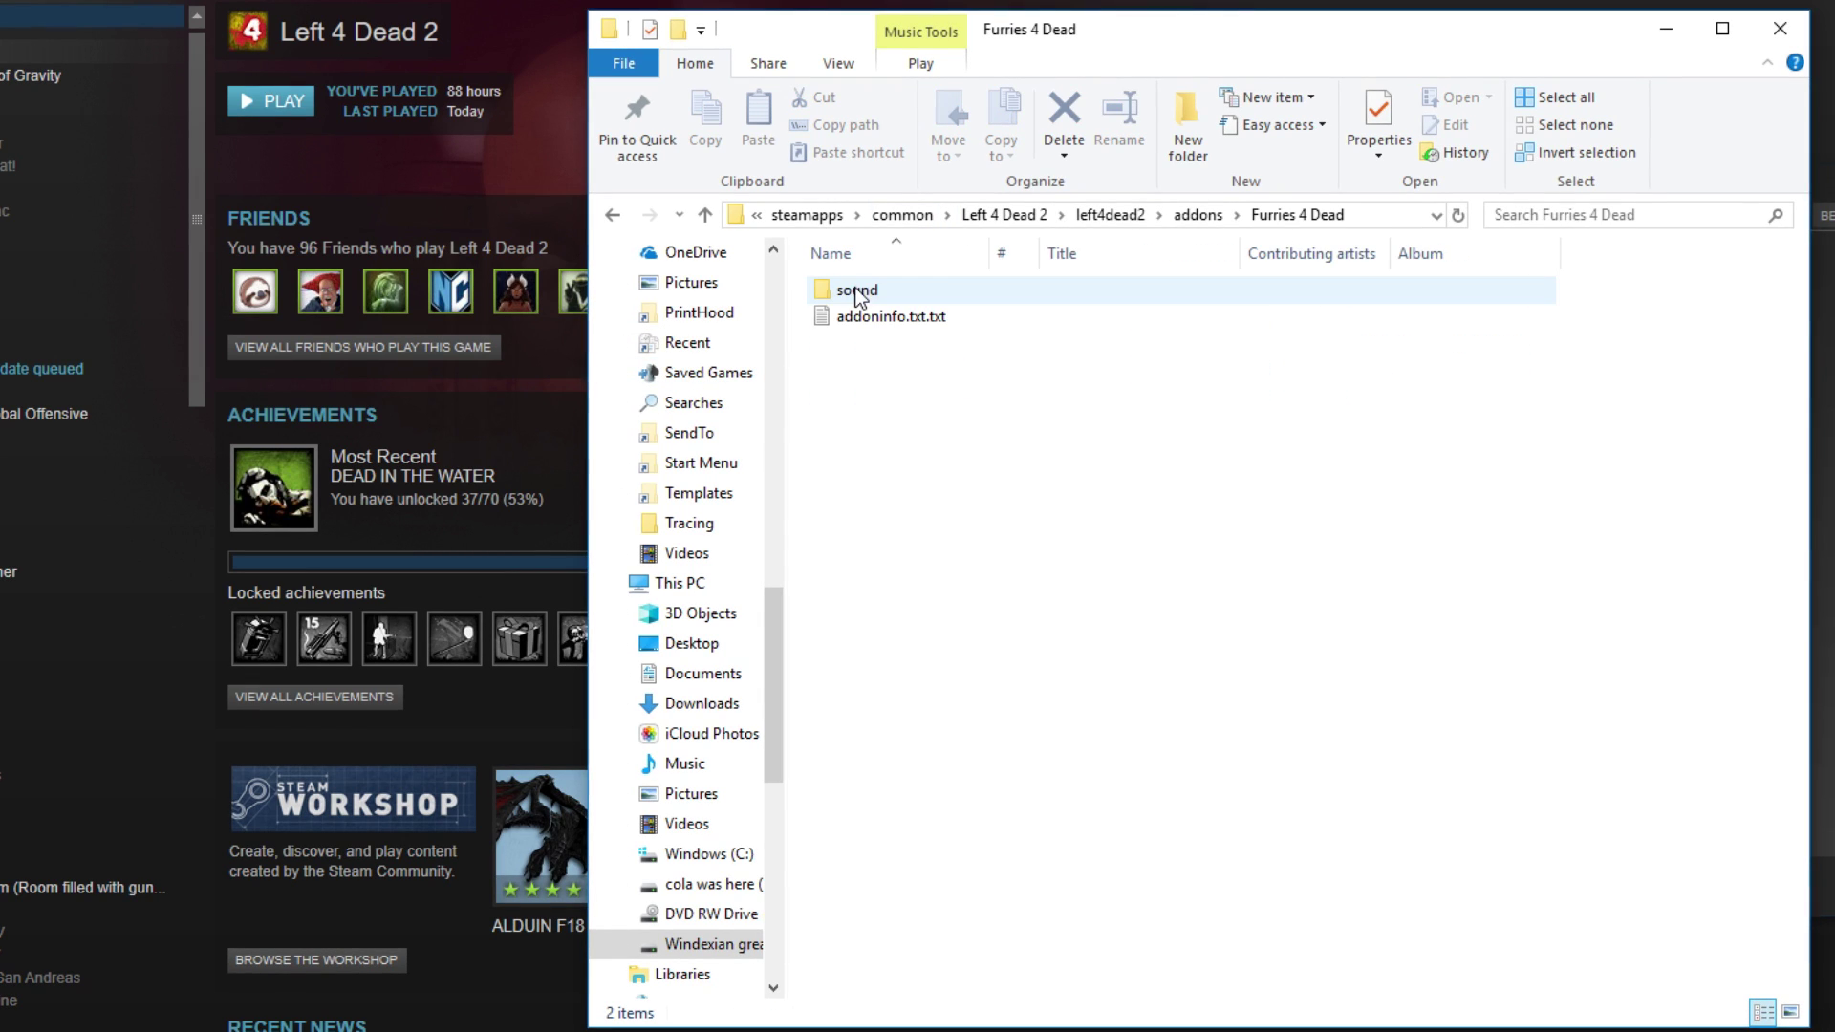
pyautogui.doubleClick(857, 293)
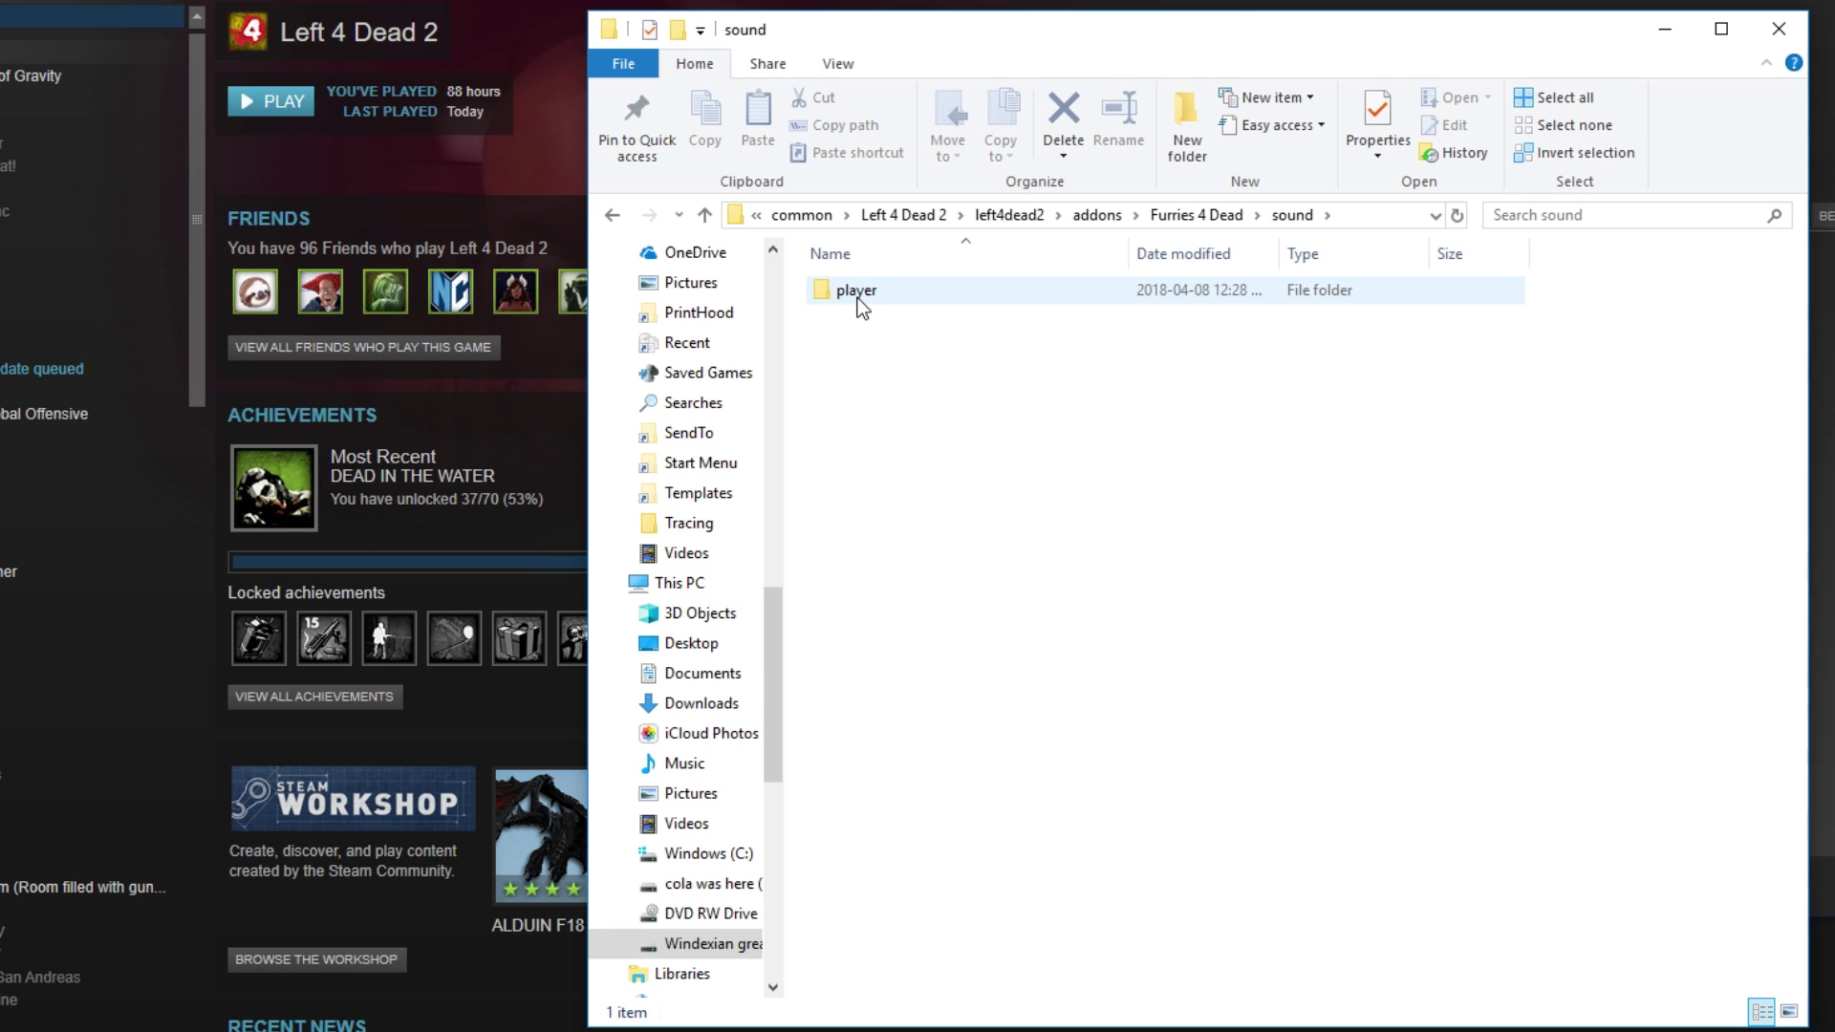
pyautogui.doubleClick(856, 298)
pyautogui.doubleClick(851, 301)
pyautogui.click(852, 301)
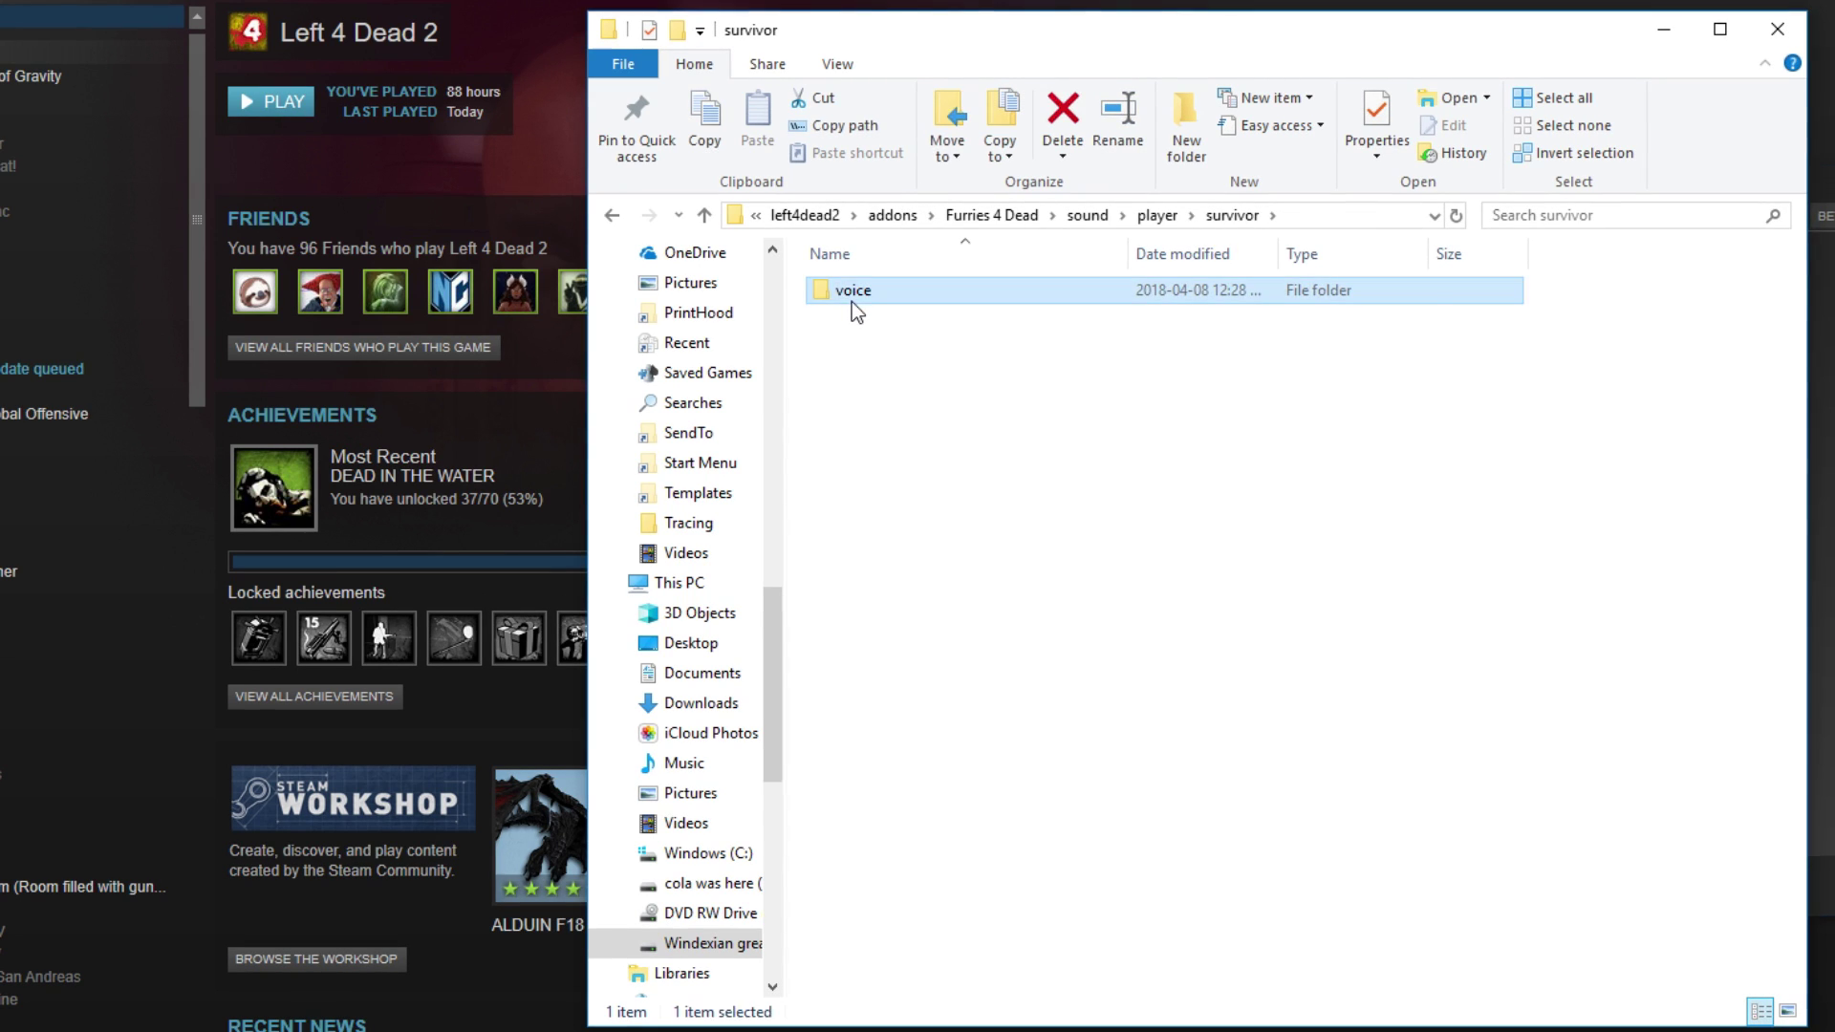
pyautogui.doubleClick(851, 302)
pyautogui.click(851, 300)
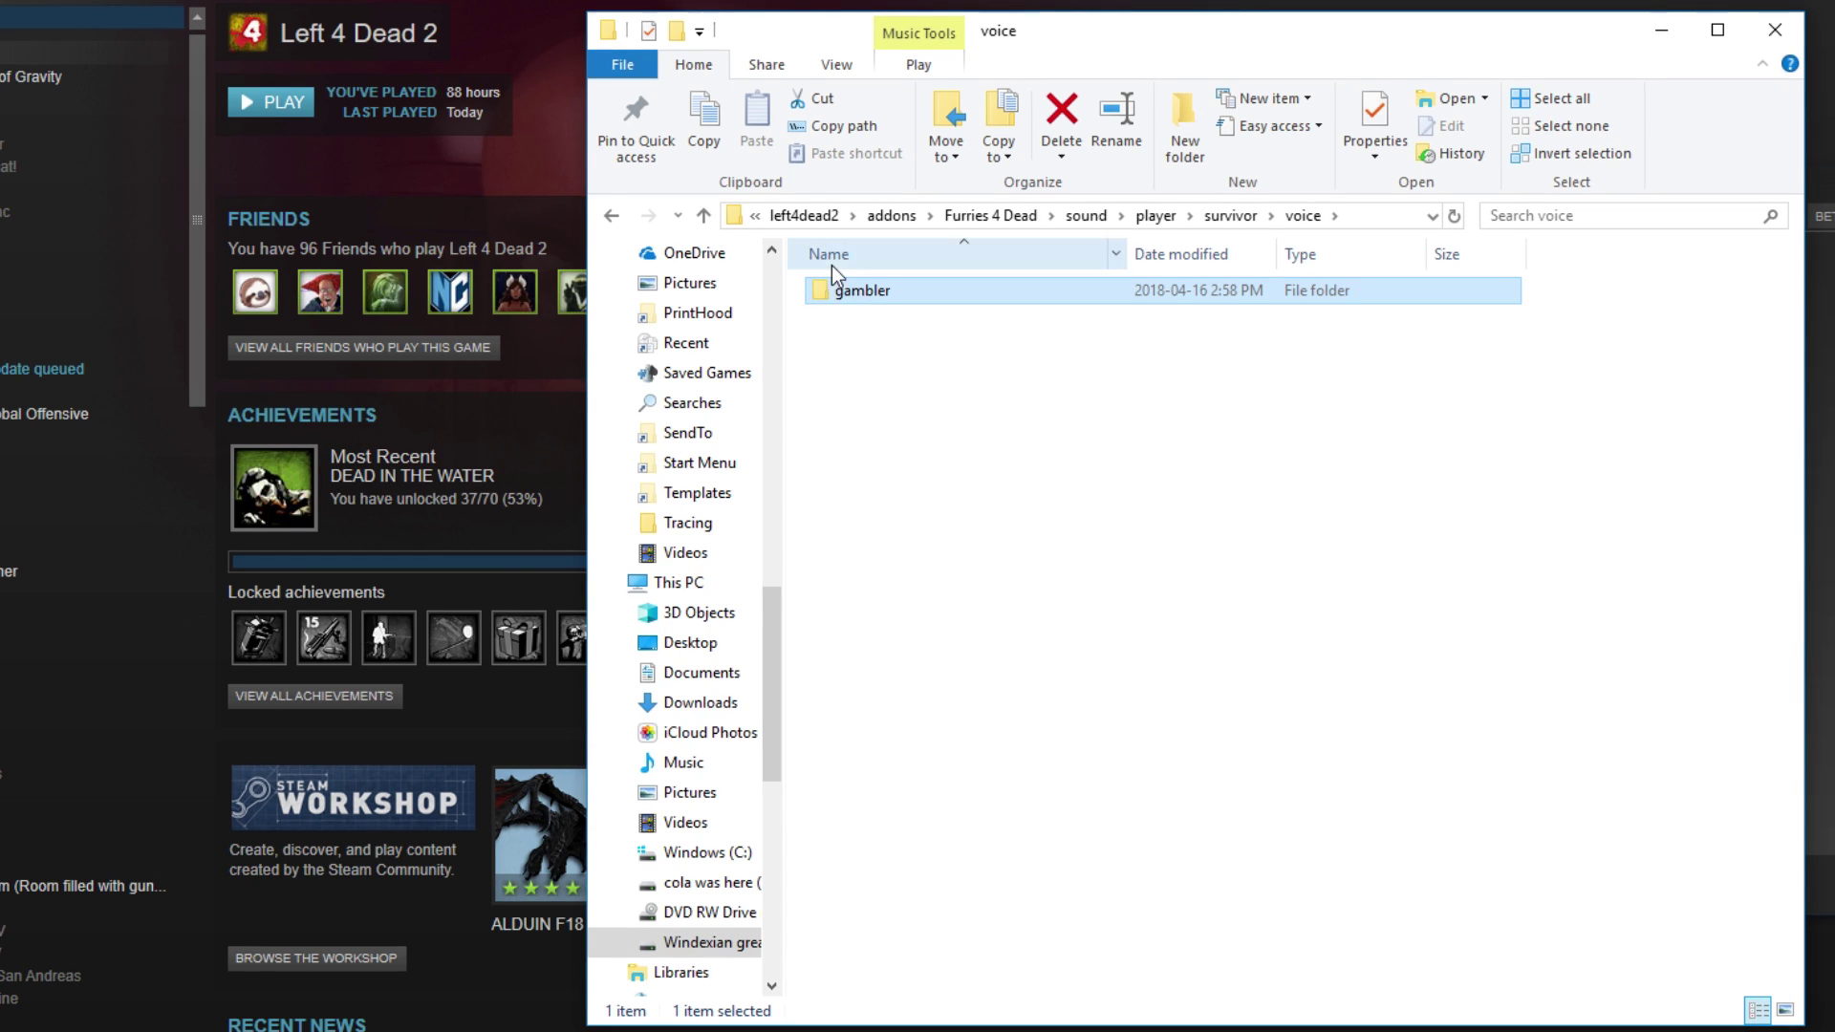
pyautogui.doubleClick(871, 292)
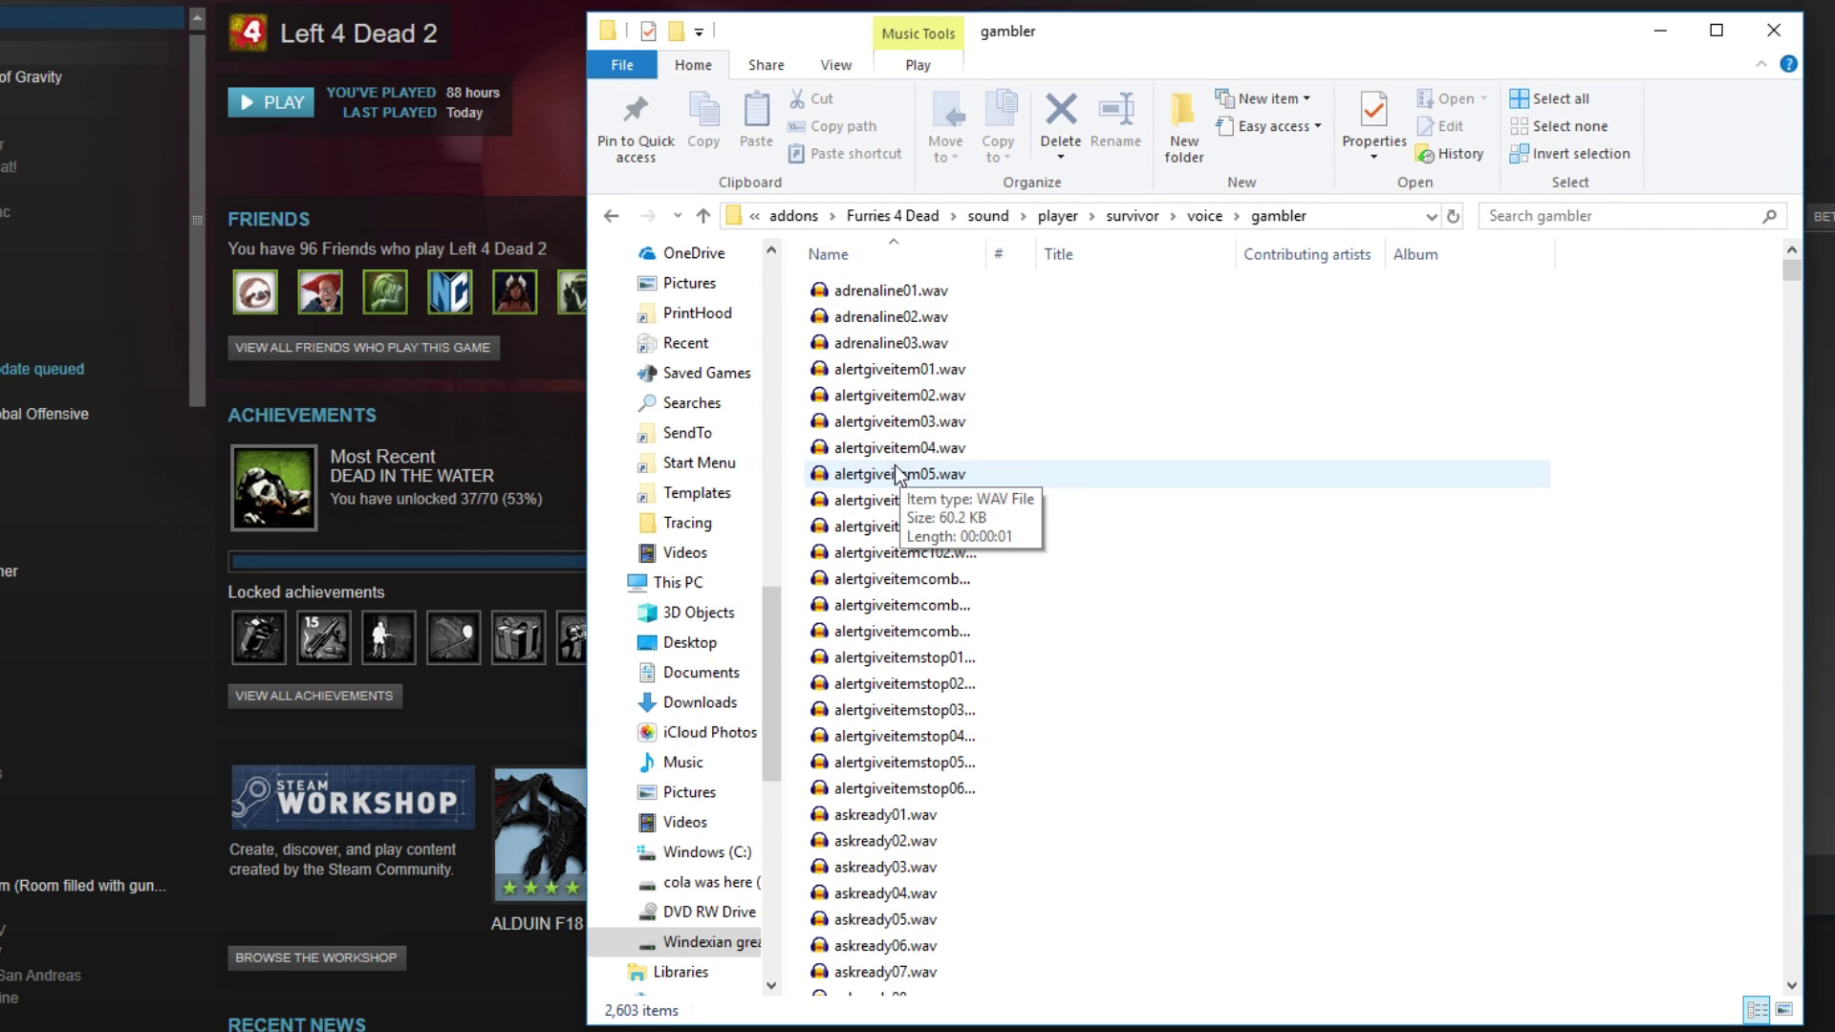
# Inspect the gambler folder's 2,603 wav files, starting from alertgiveitem03.wav.
pyautogui.click(893, 421)
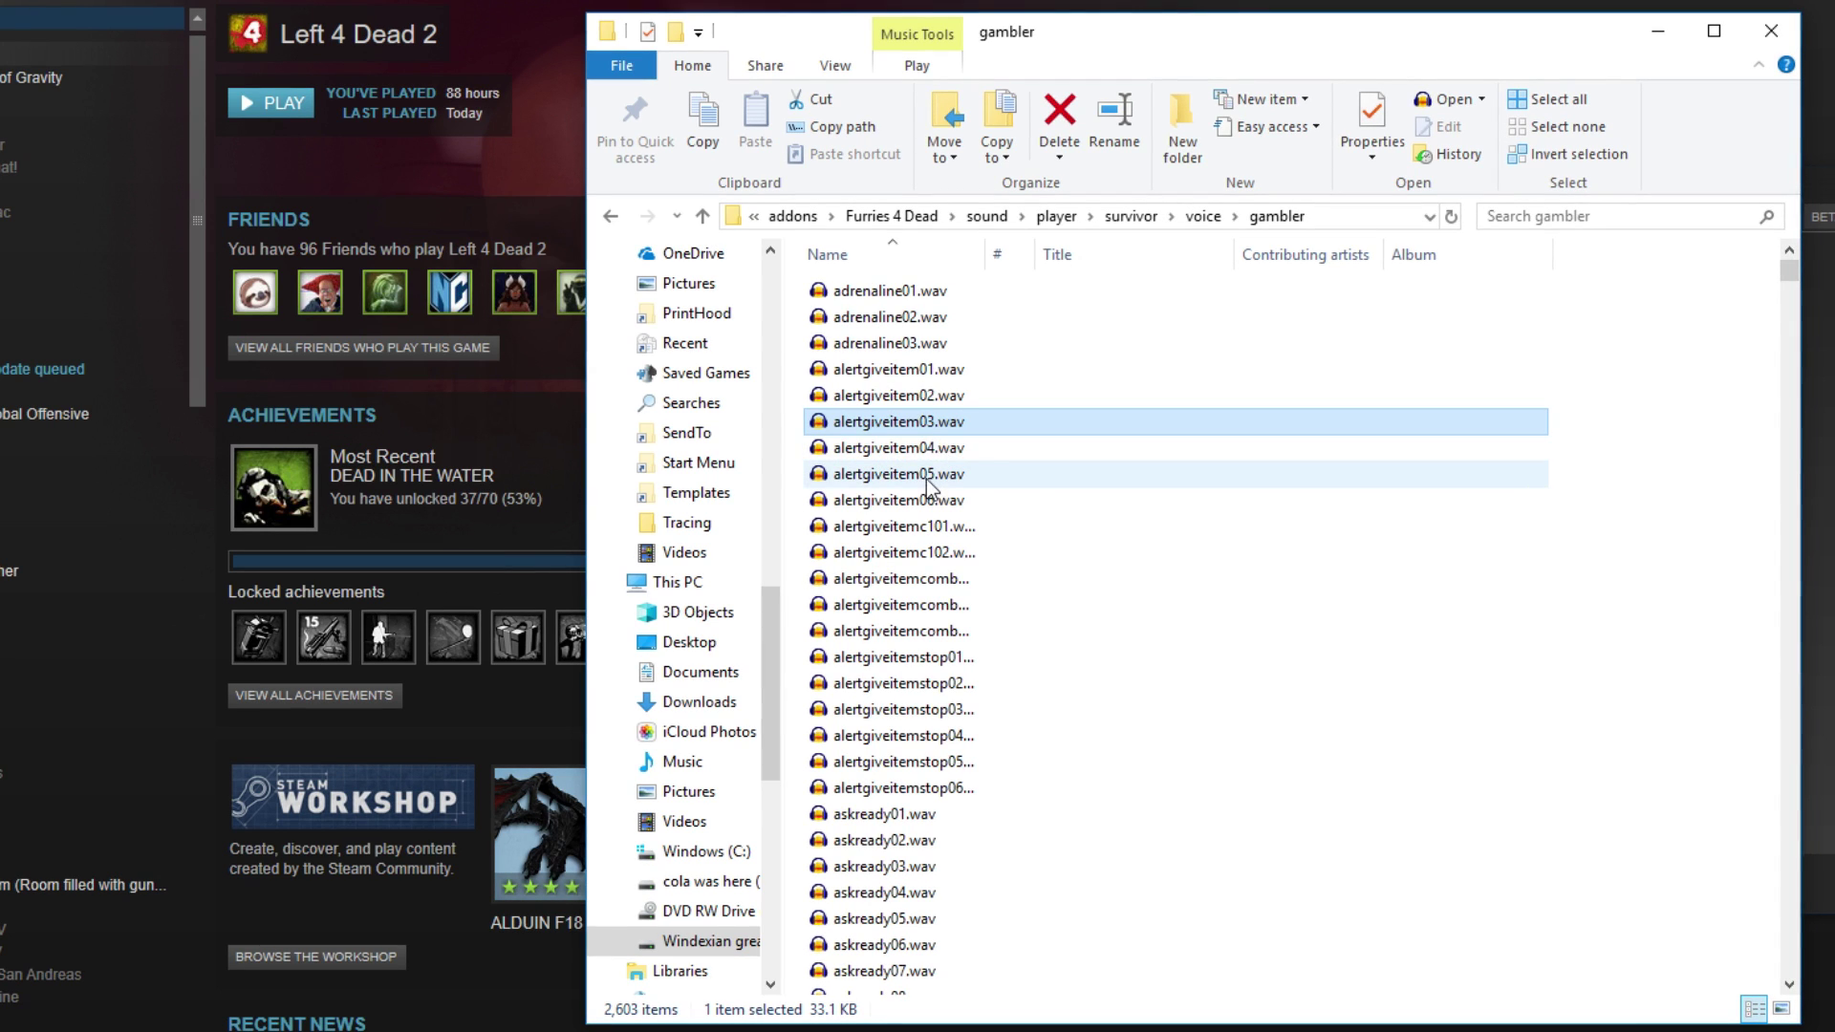
pyautogui.scroll(-20, 954, 462)
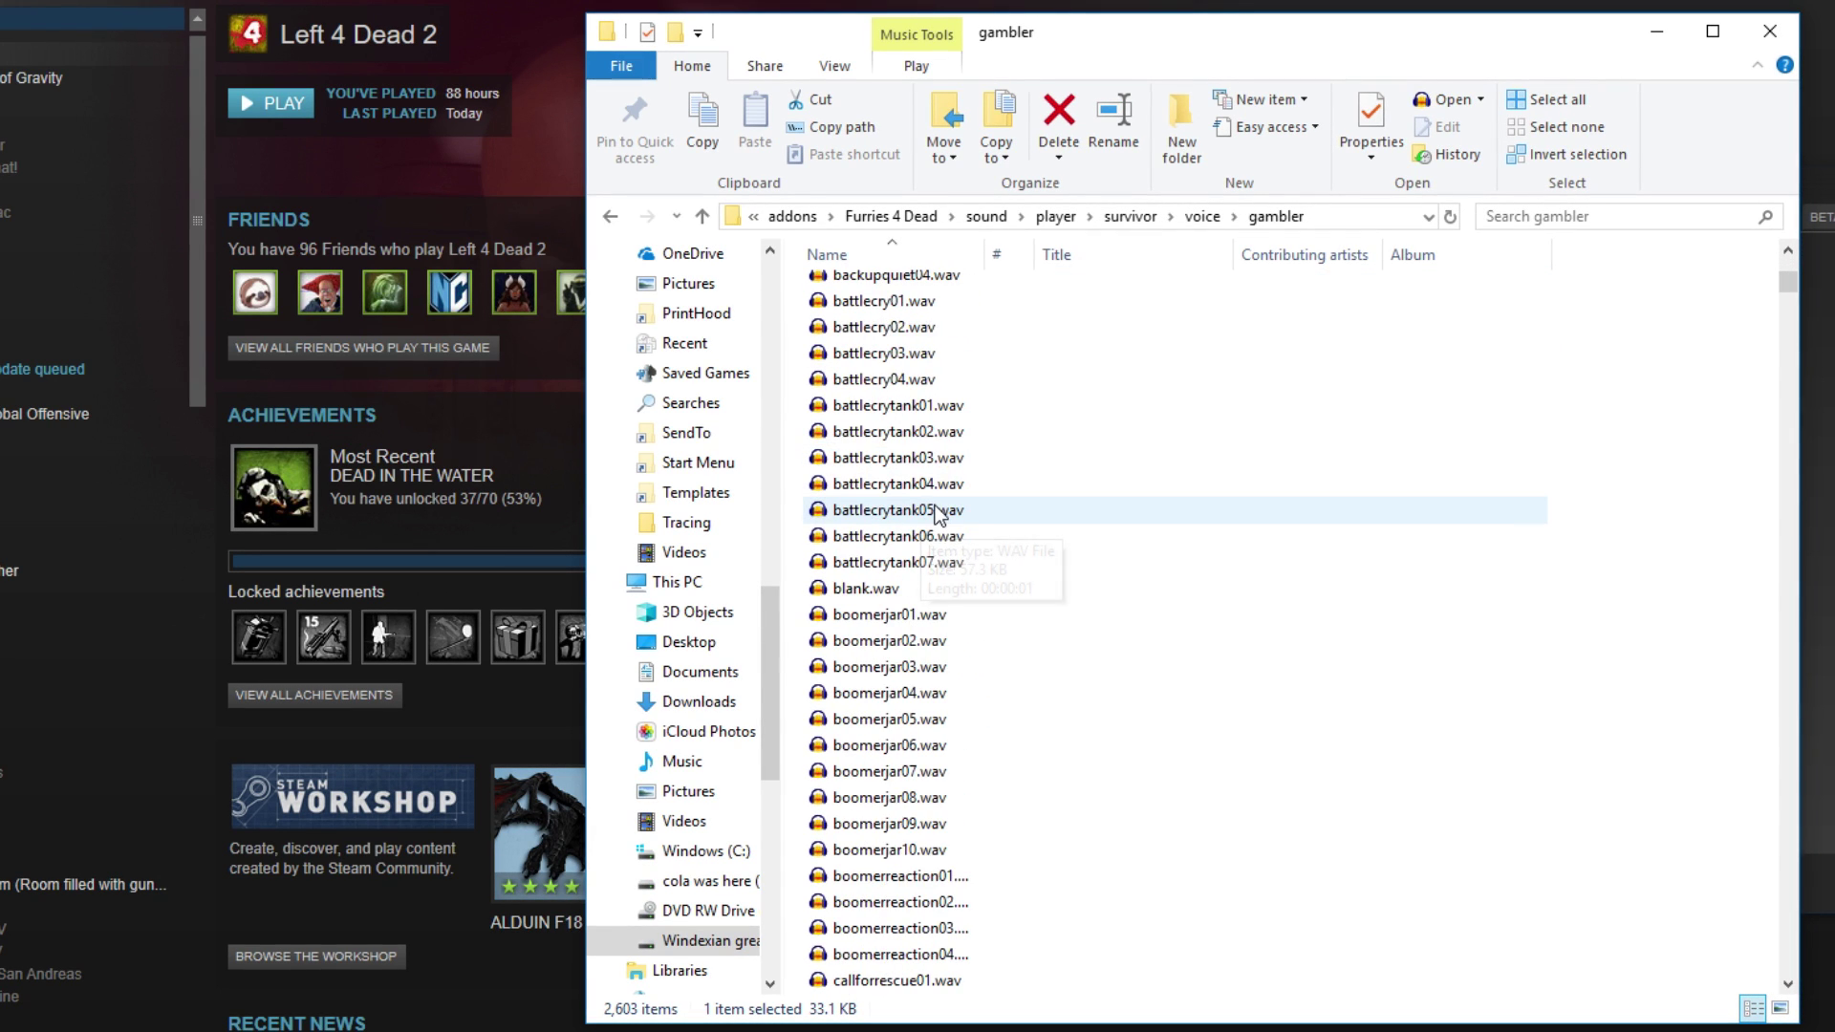
pyautogui.scroll(20, 946, 535)
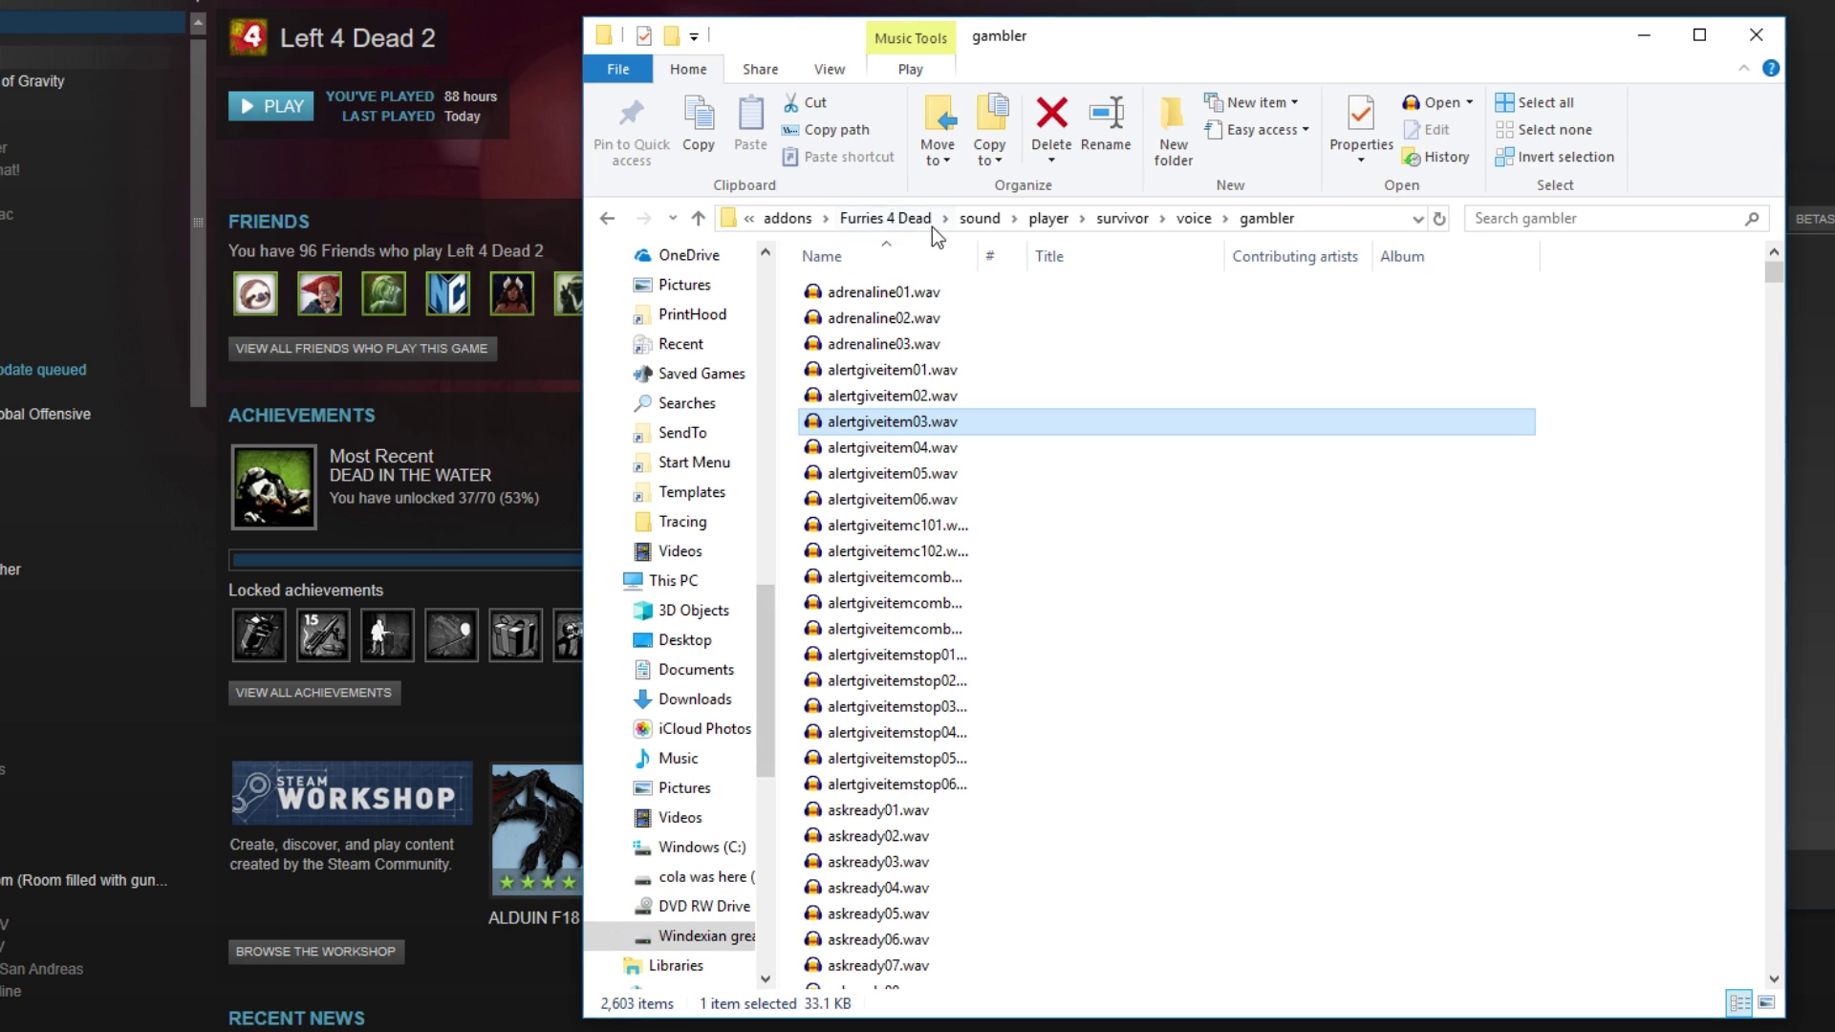
# Rebuild furries 4 dead.vpk by dropping the Furries 4 Dead folder onto vpk.exe - Shortcut.
pyautogui.click(895, 218)
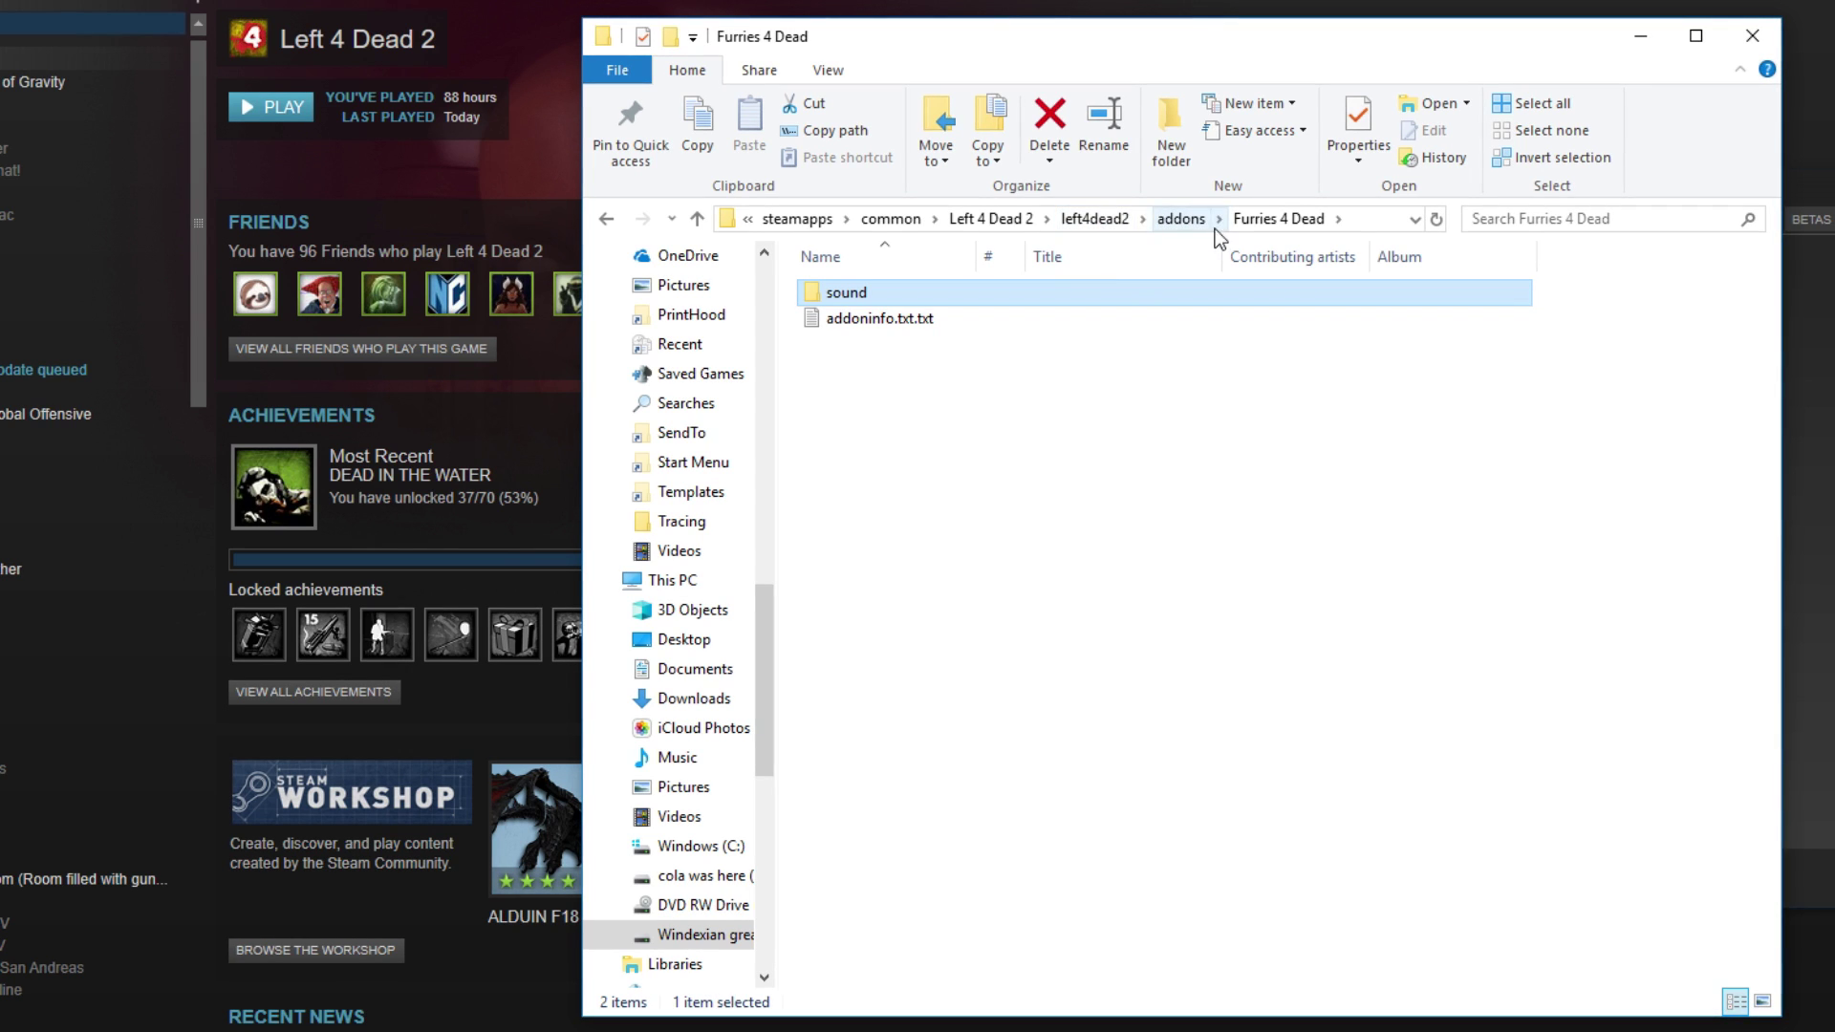
pyautogui.click(1183, 219)
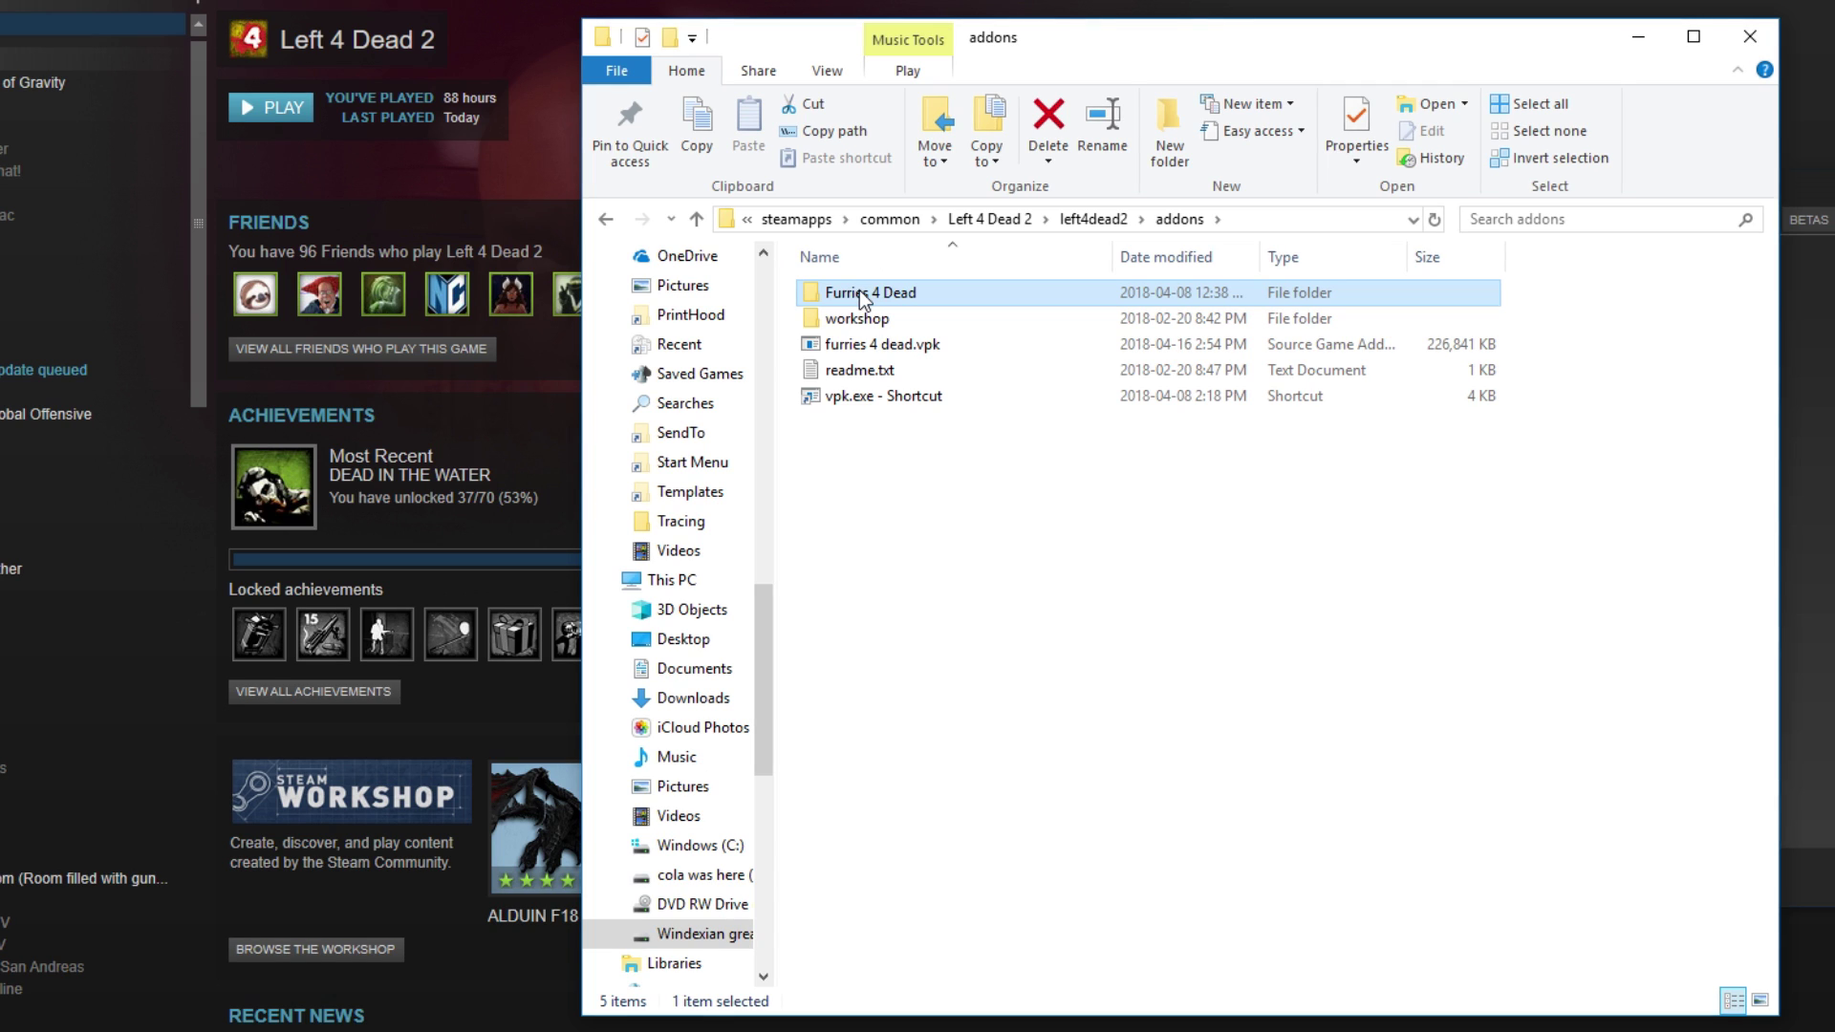
pyautogui.moveTo(859, 291); pyautogui.dragTo(878, 396)
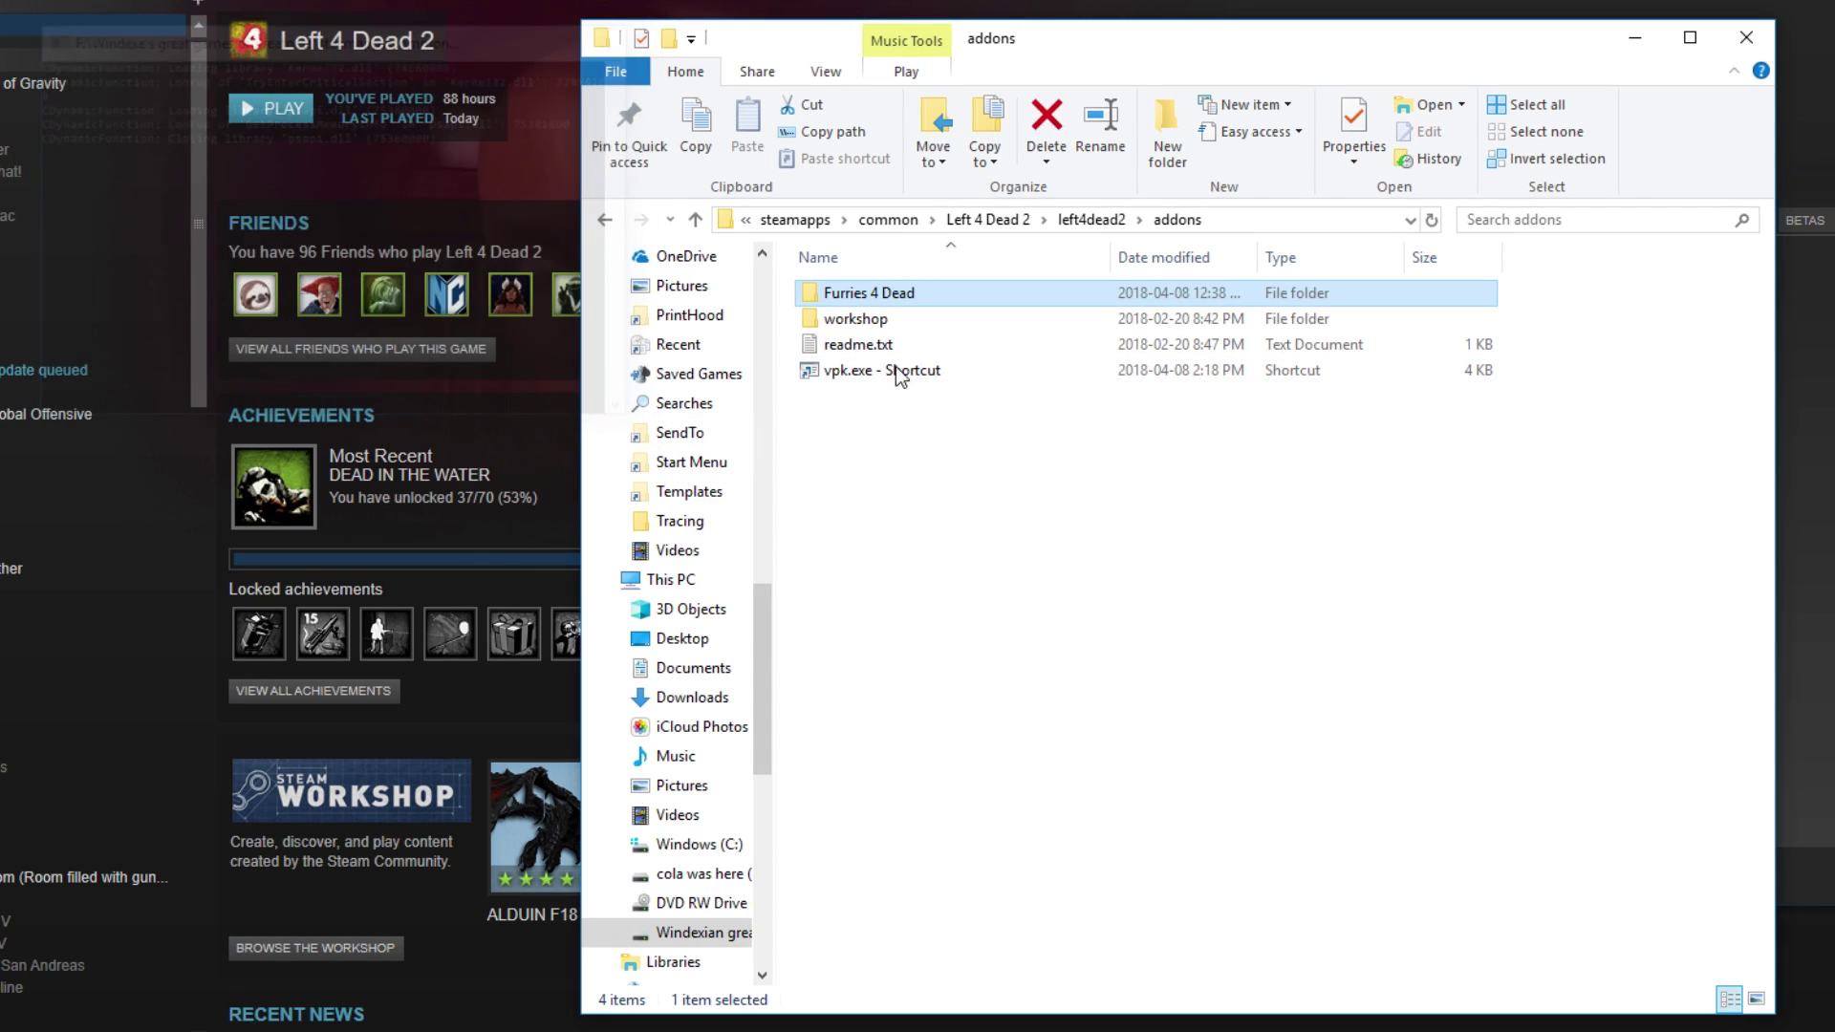
pyautogui.click(856, 345)
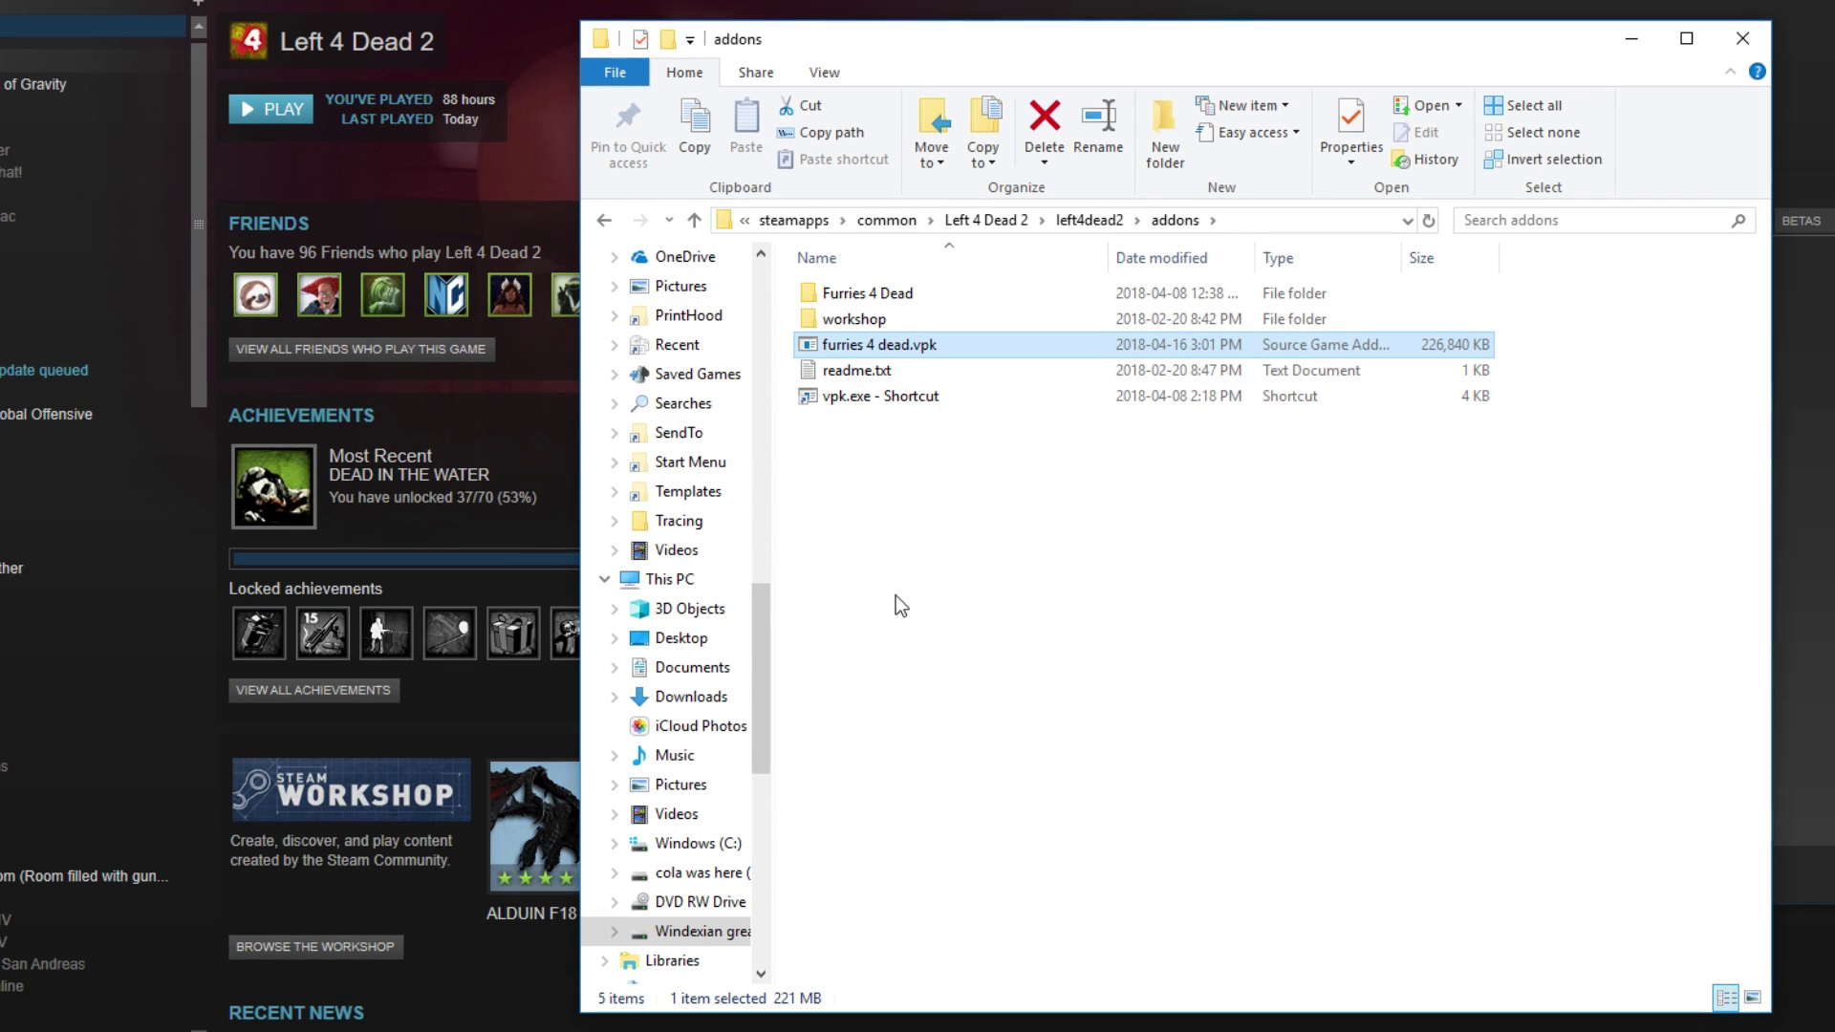
pyautogui.click(965, 575)
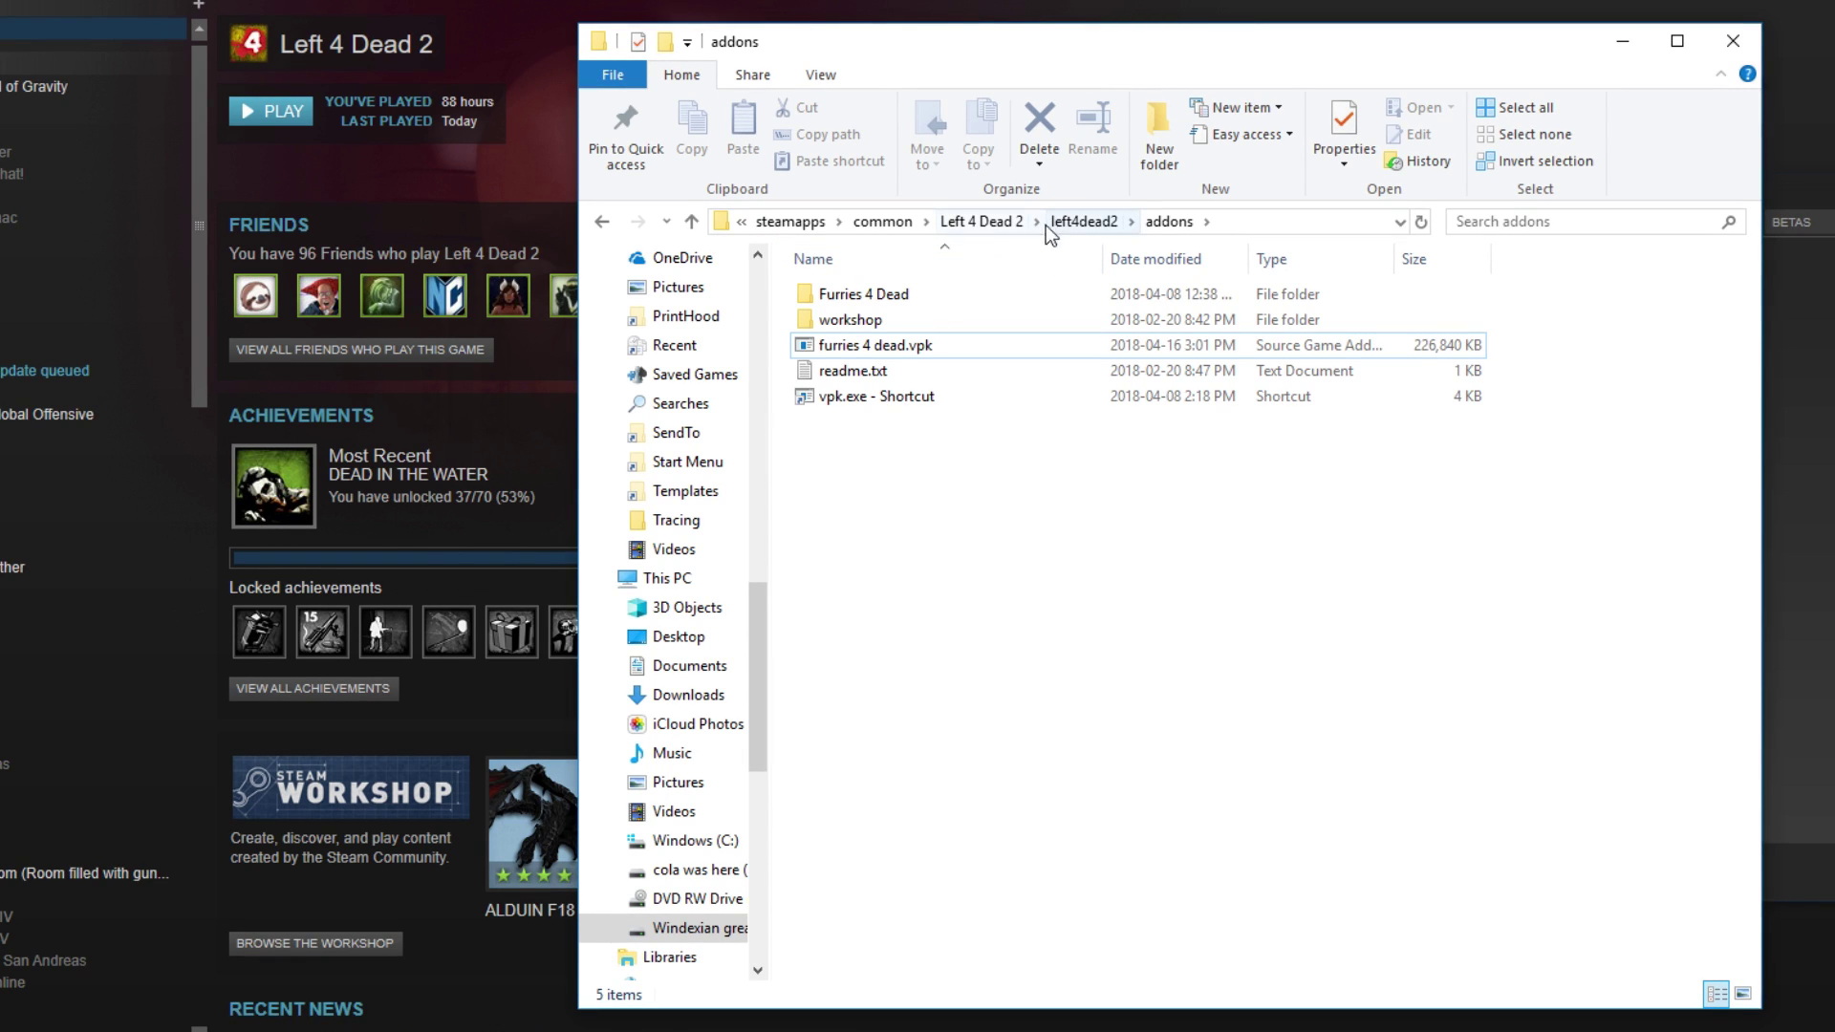
# Locate vpk.exe in the Left 4 Dead 2 bin folder and check its context menu.
pyautogui.click(1082, 222)
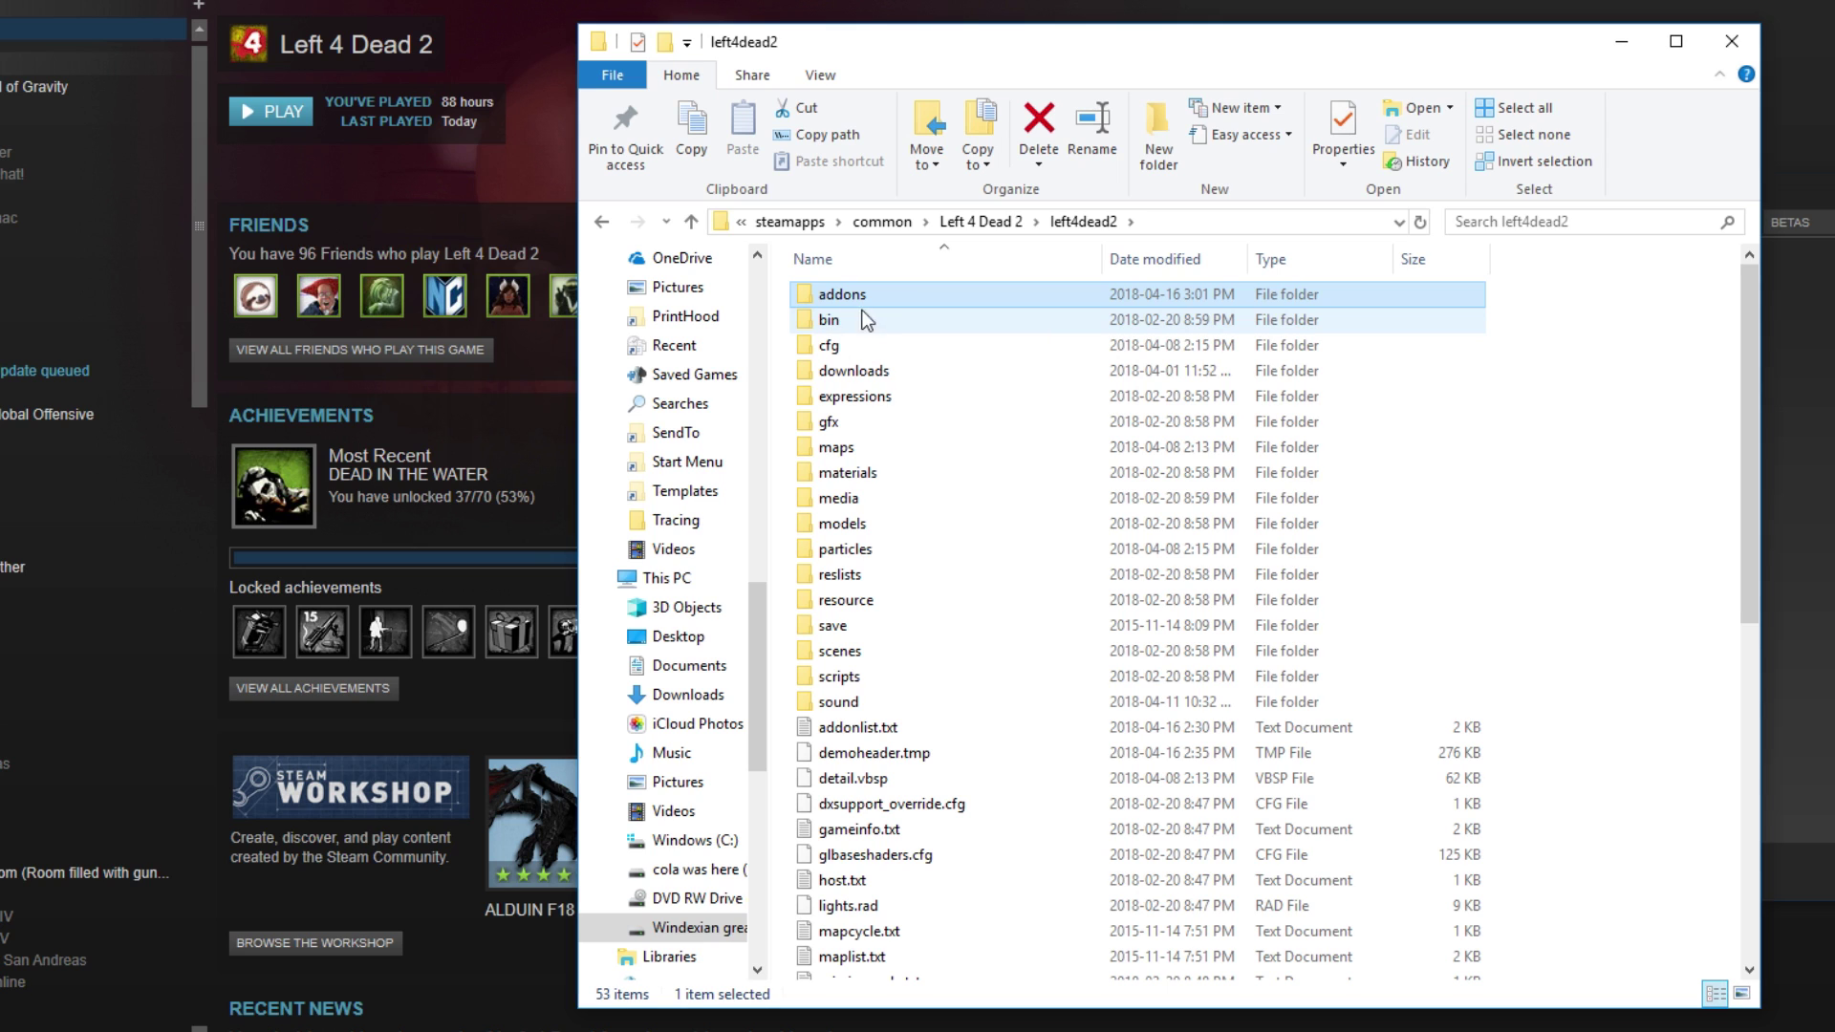
pyautogui.click(983, 228)
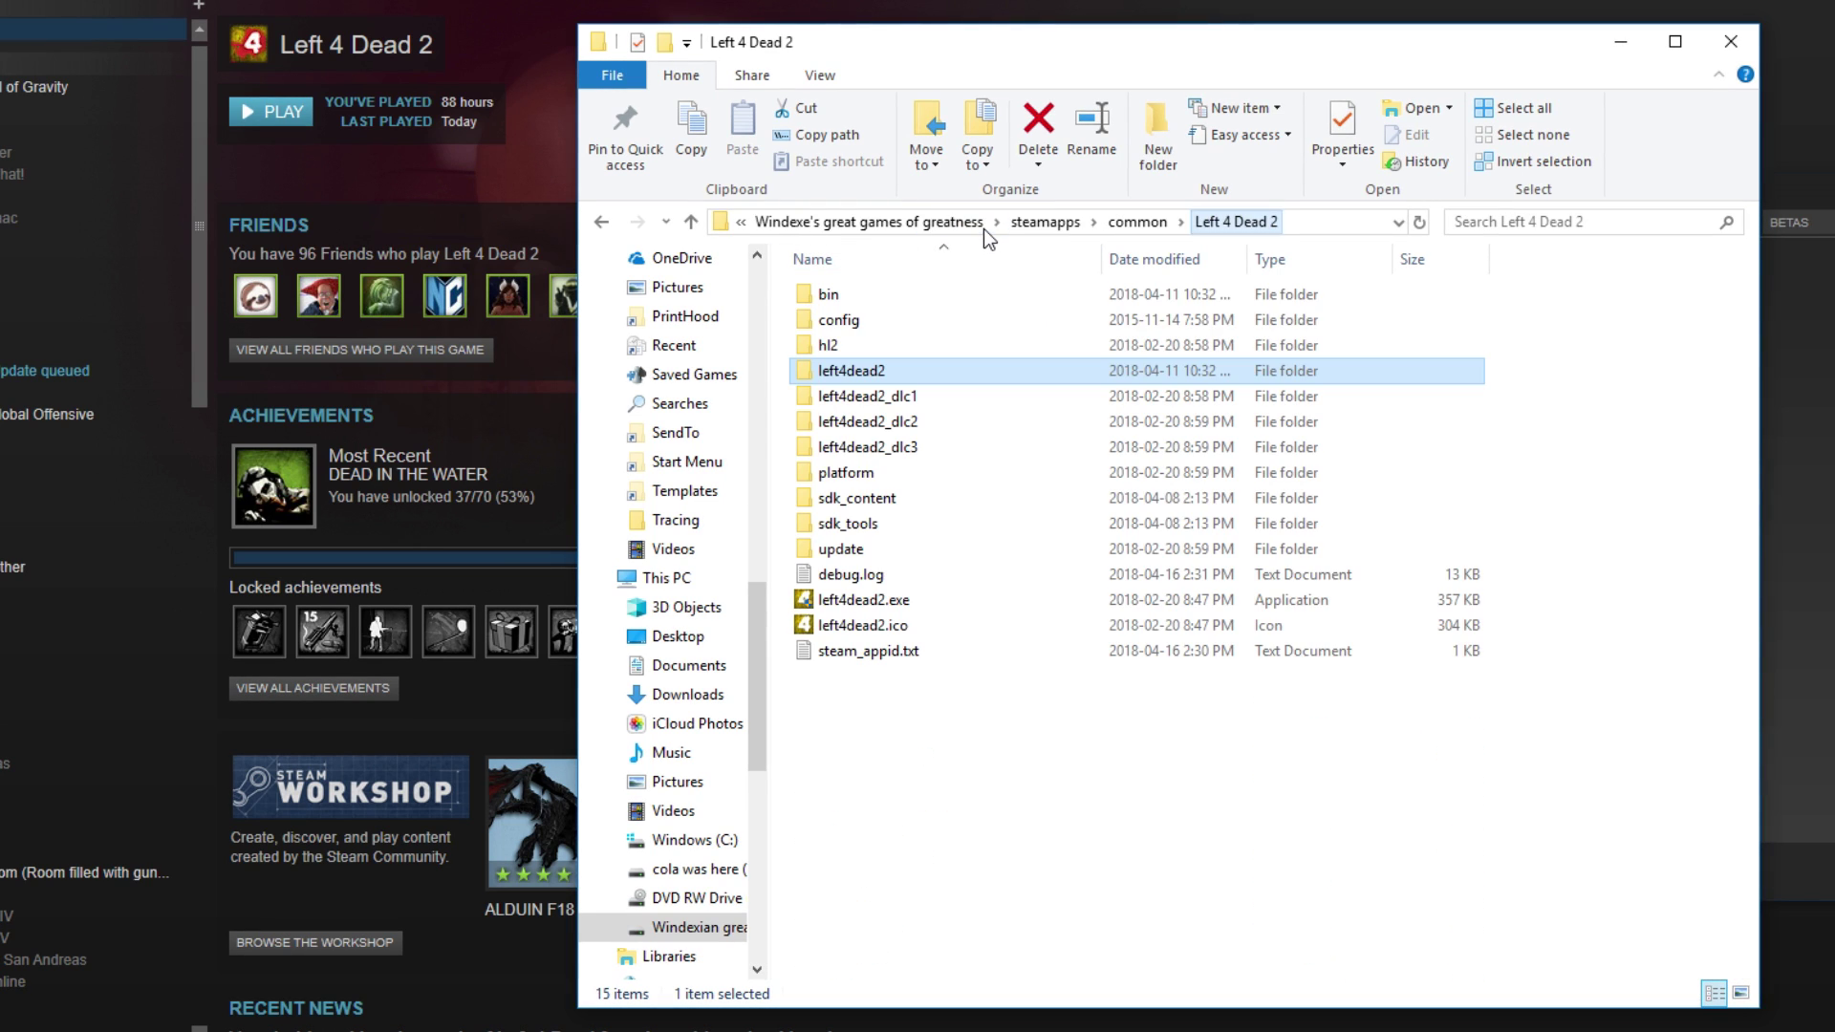
pyautogui.doubleClick(845, 300)
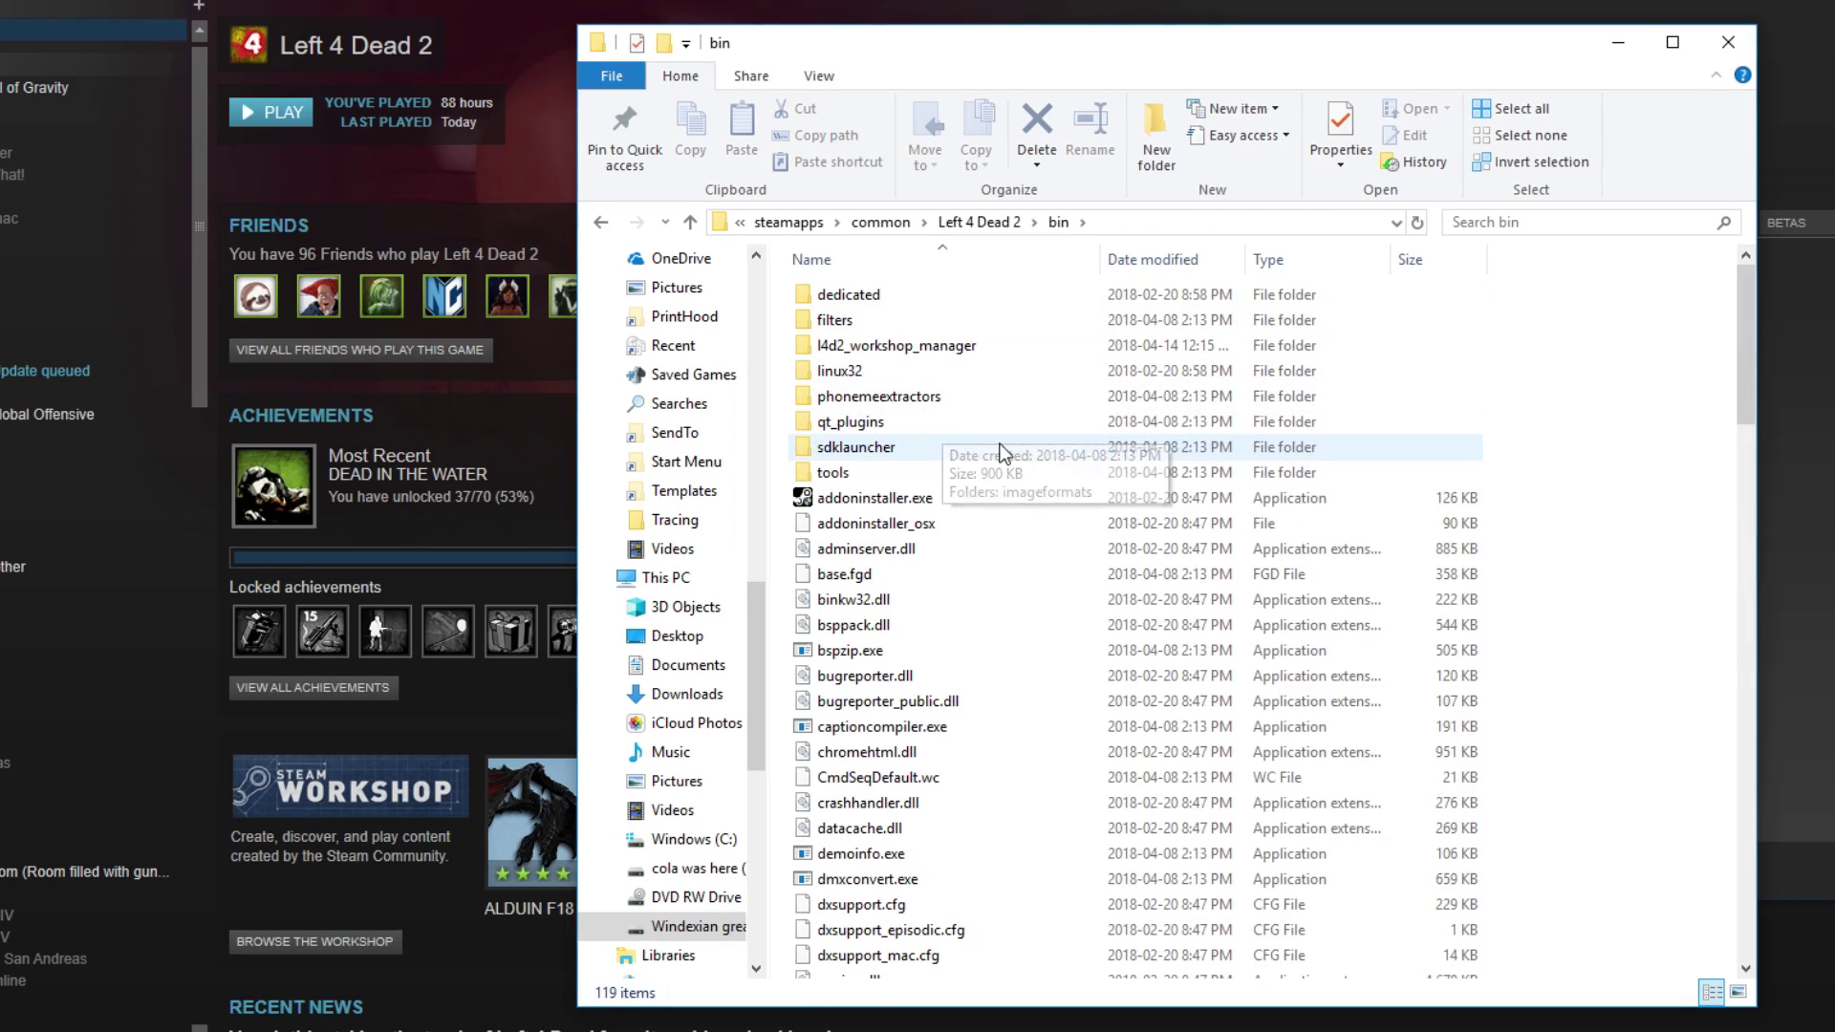
pyautogui.scroll(-20, 1000, 444)
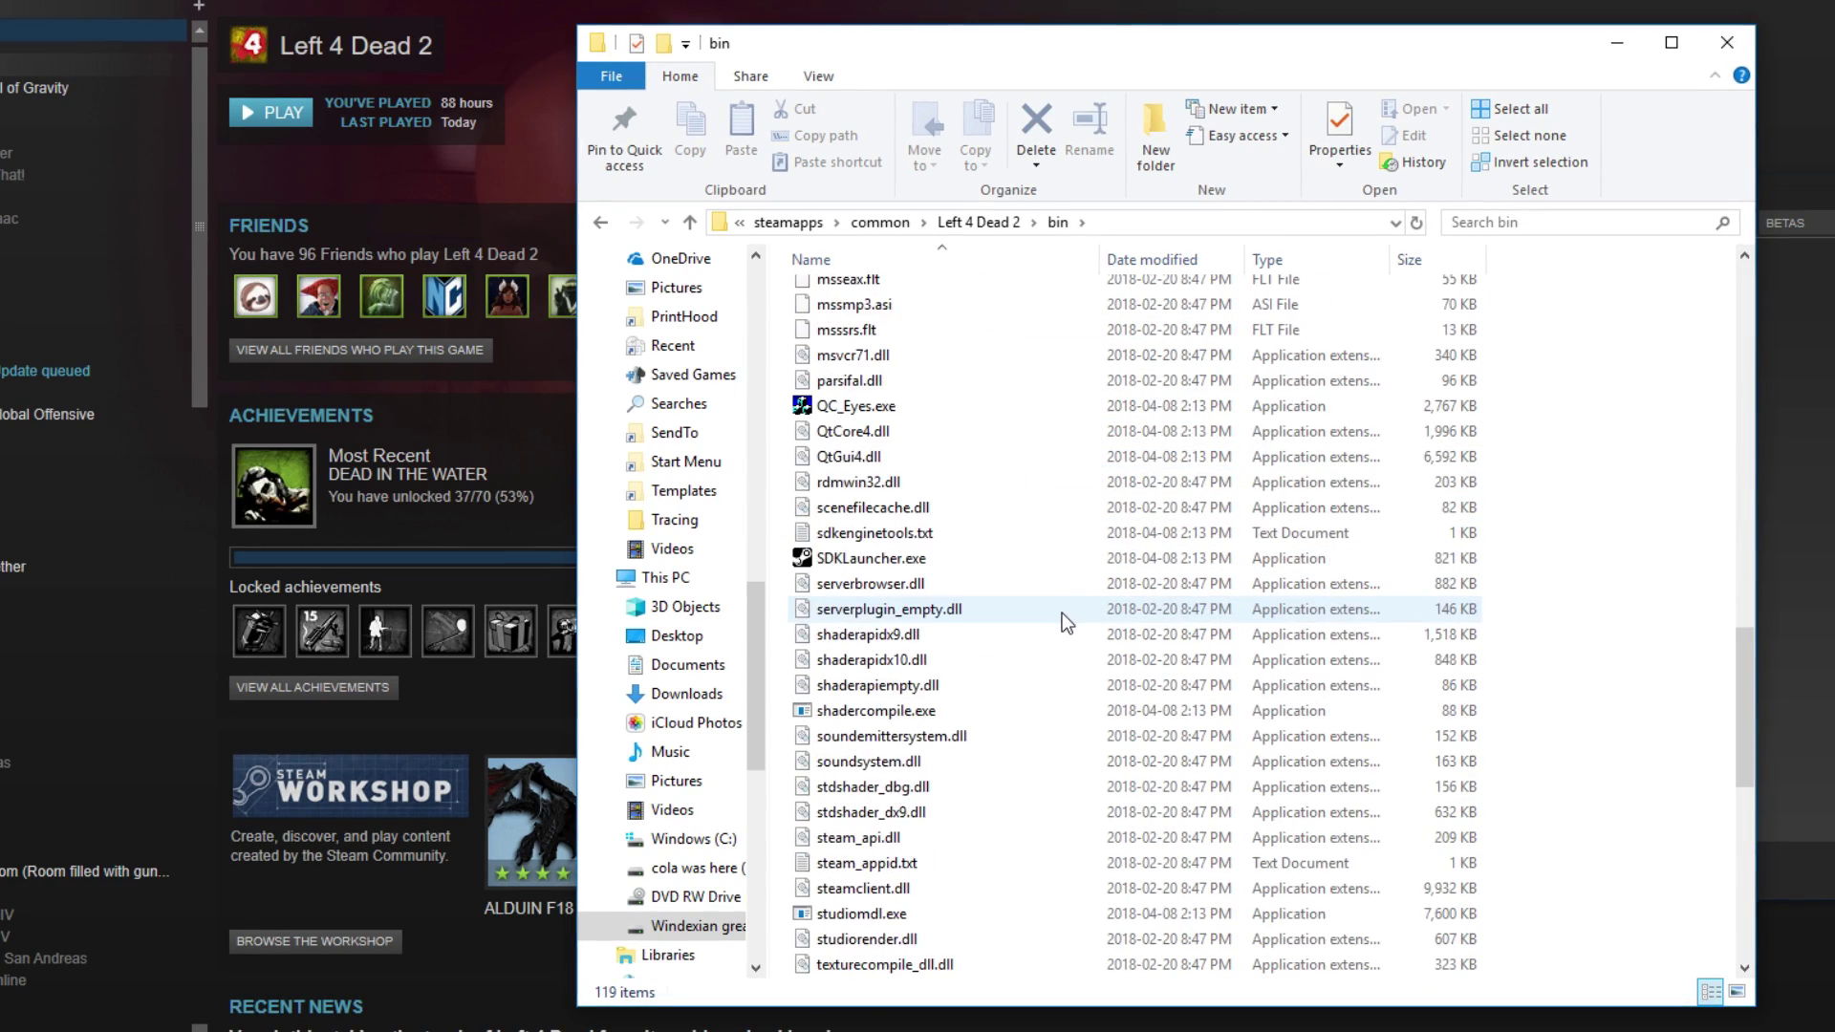
pyautogui.scroll(-10, 1063, 612)
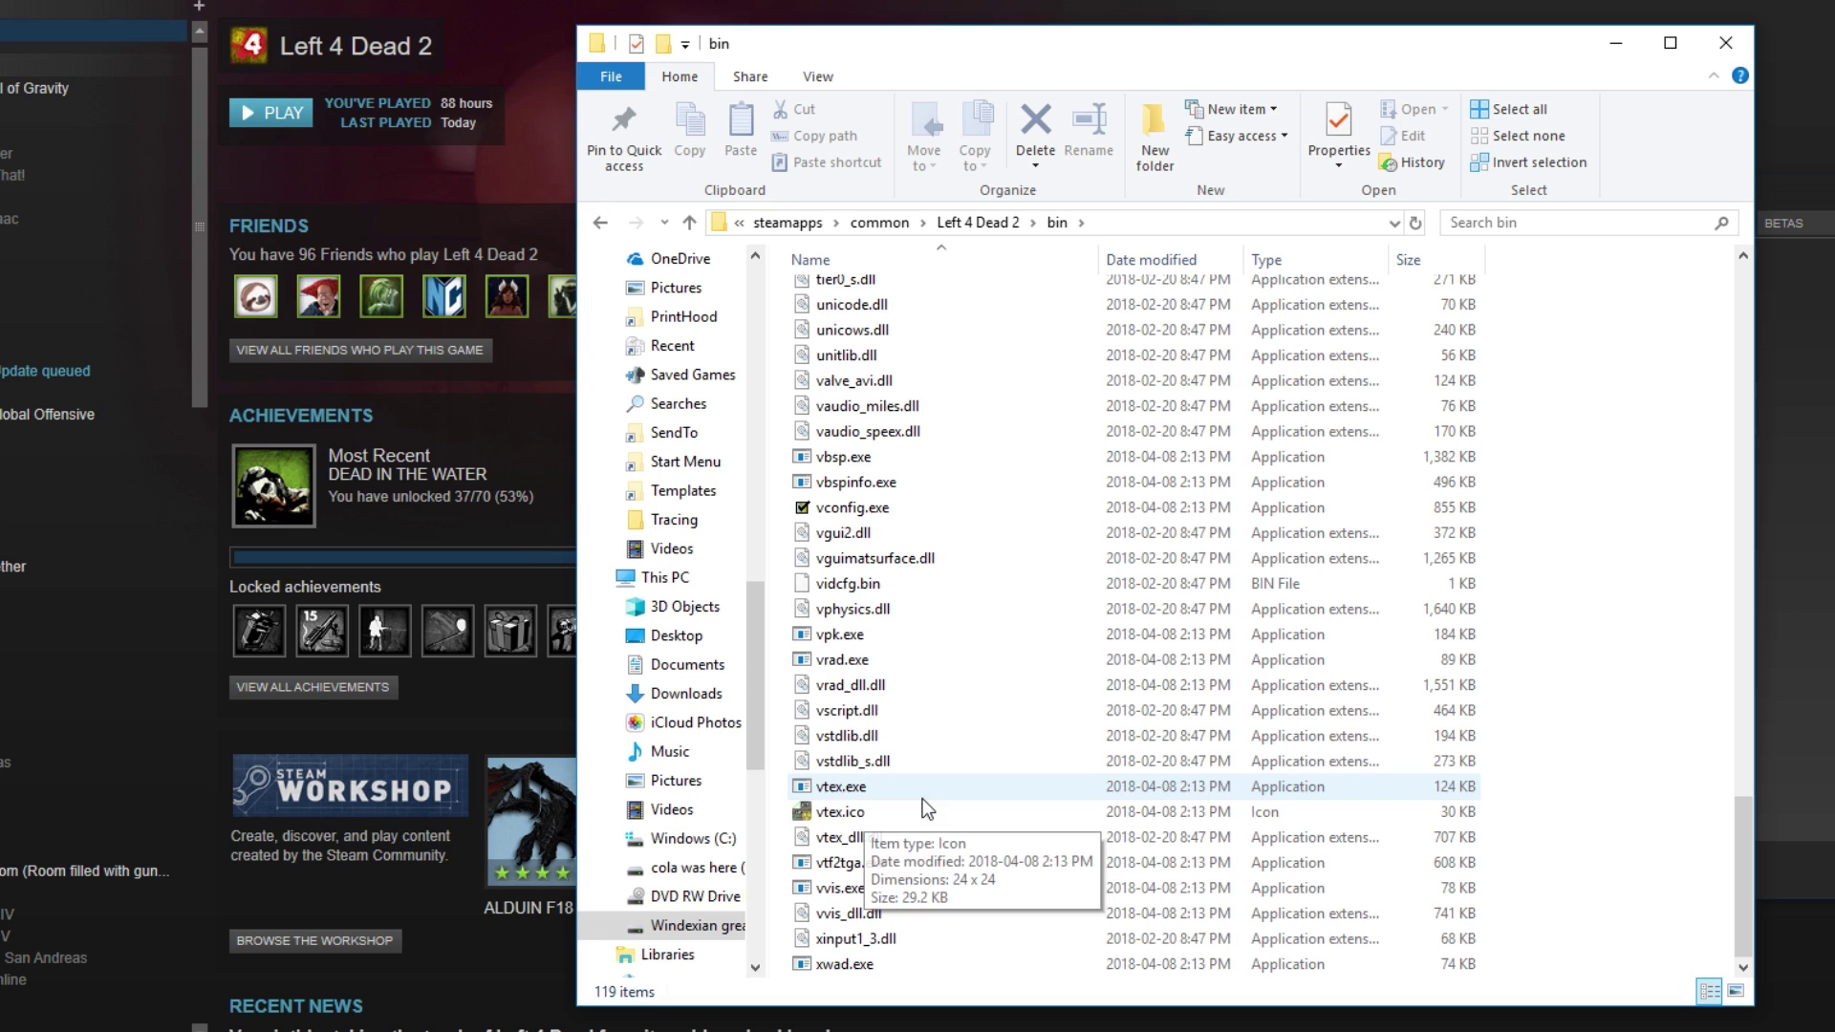
pyautogui.rightClick(851, 633)
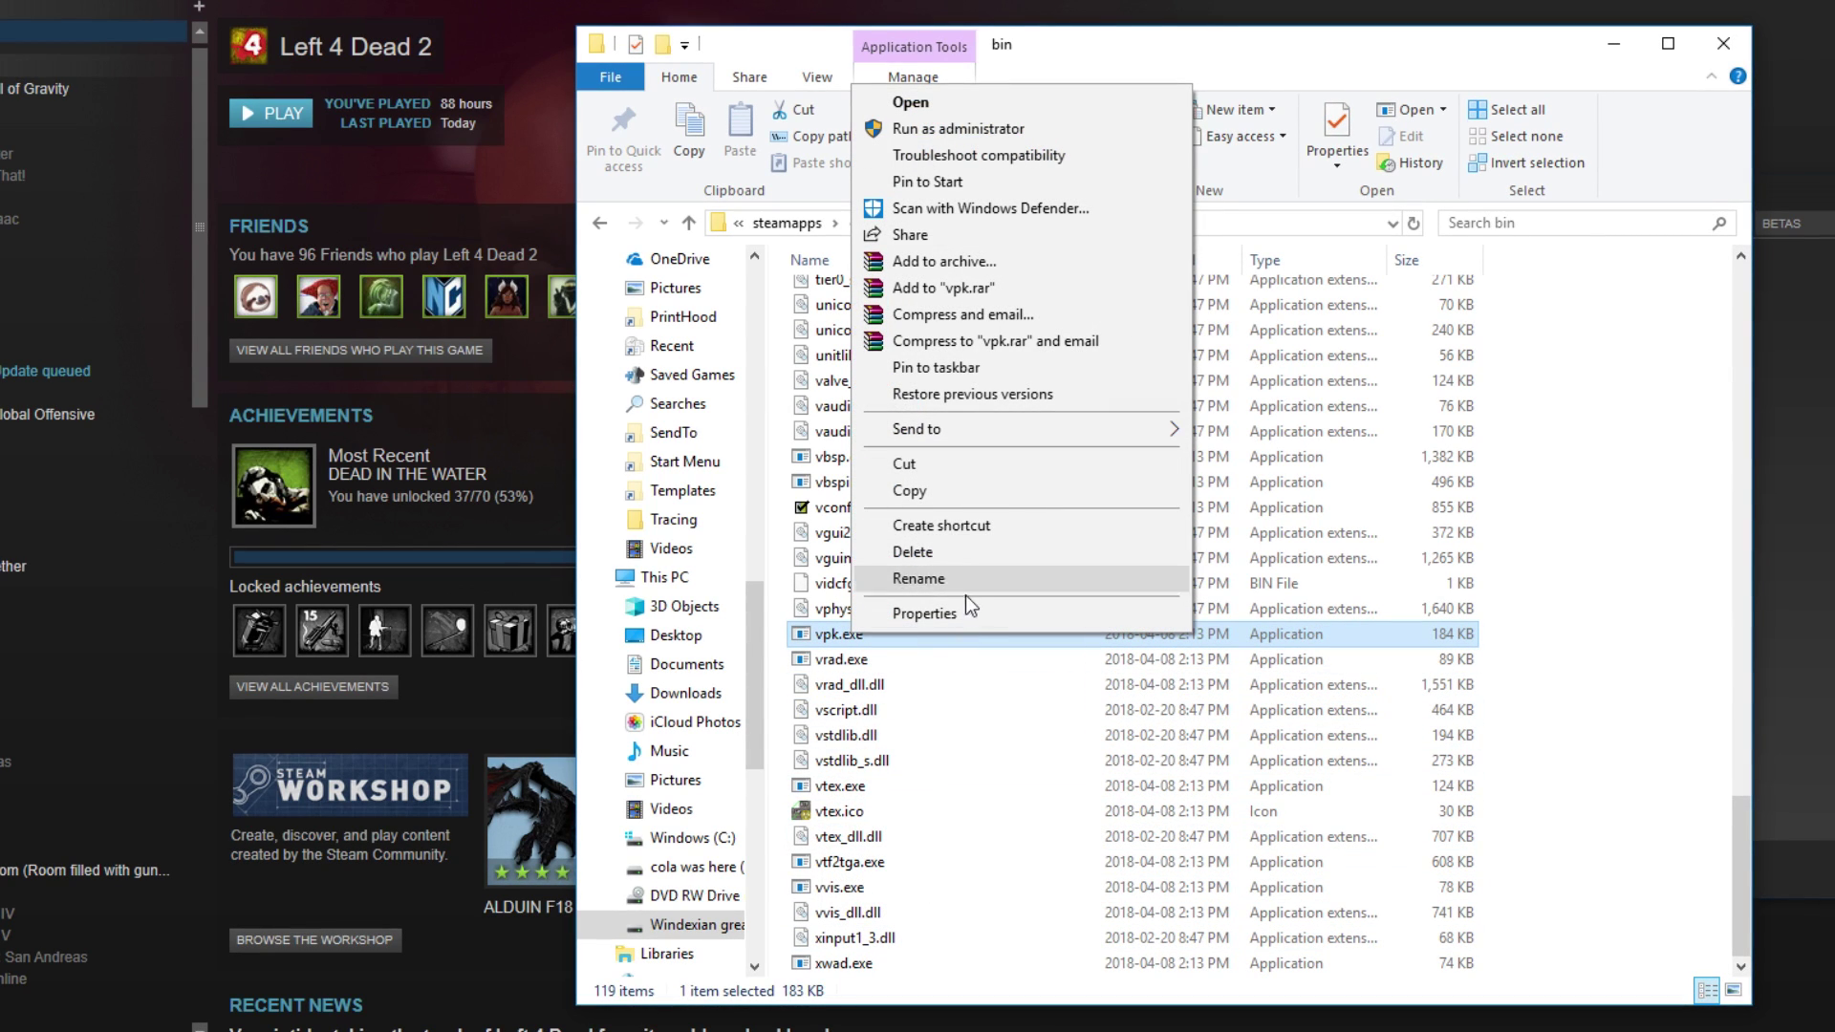
pyautogui.click(1298, 67)
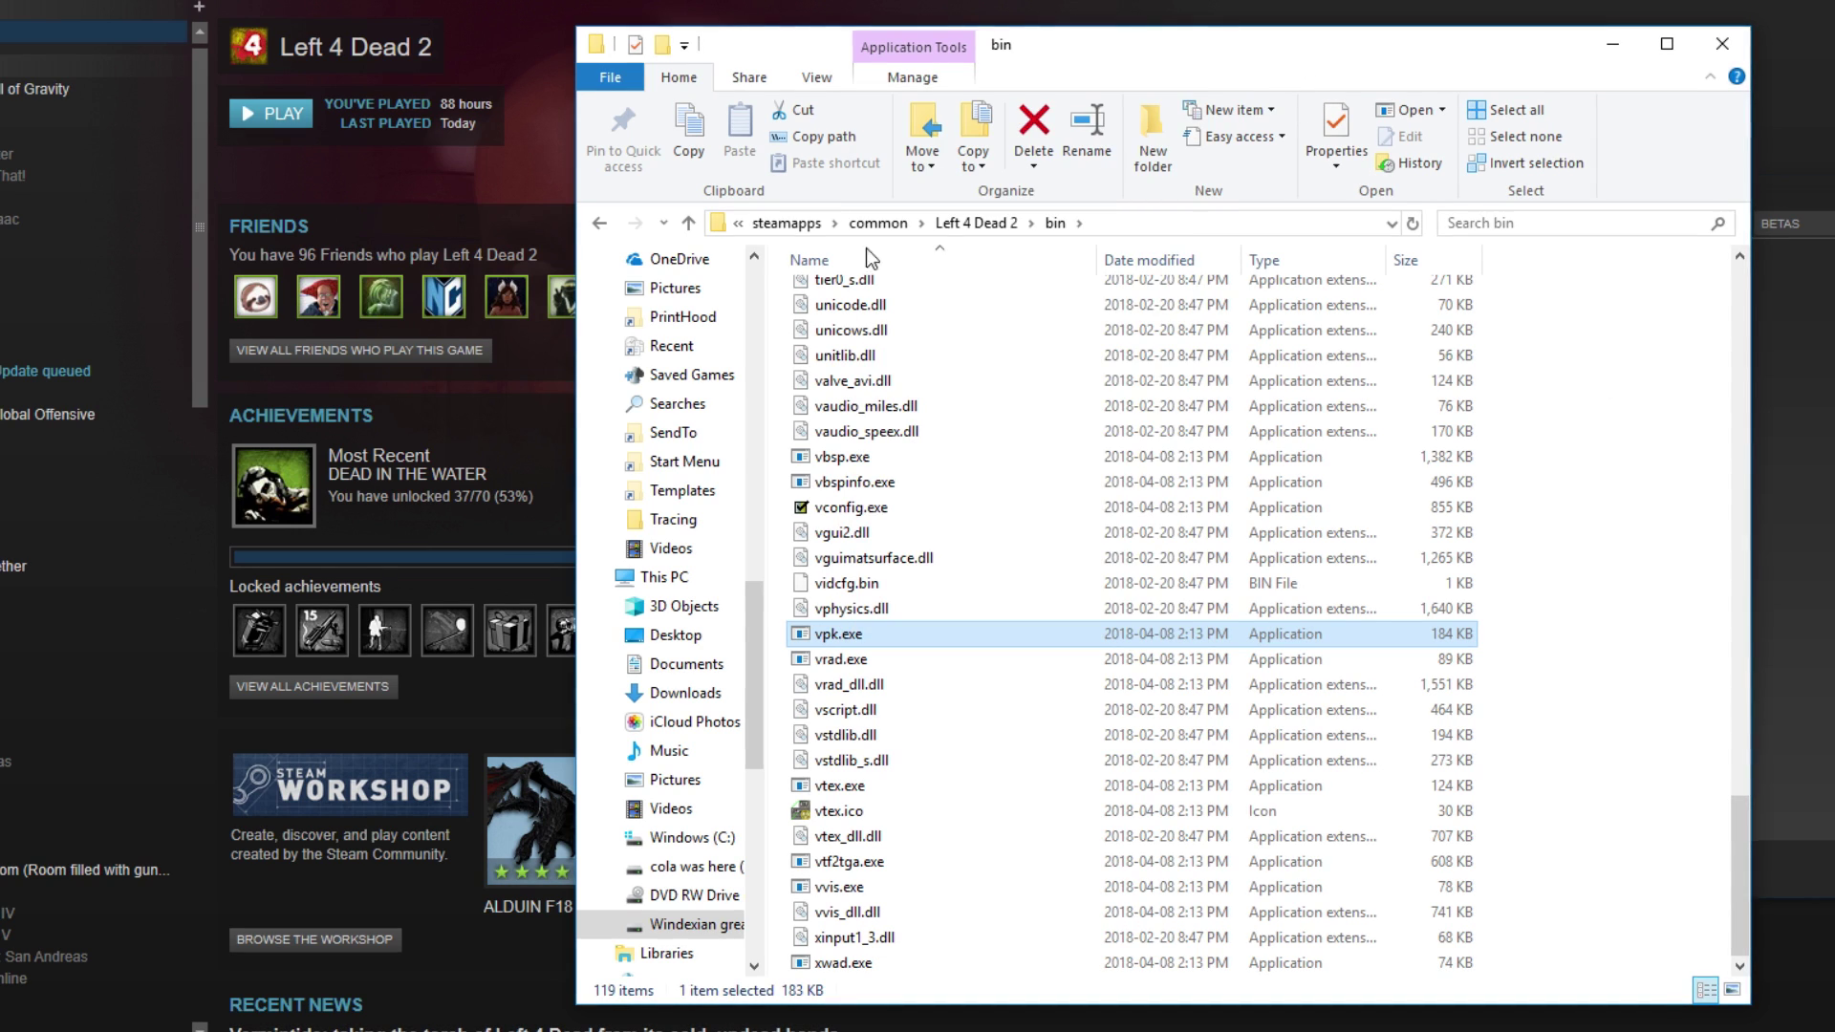
# Return to left4dead2 > addons and drop the Furries 4 Dead folder onto vpk again.
pyautogui.click(984, 224)
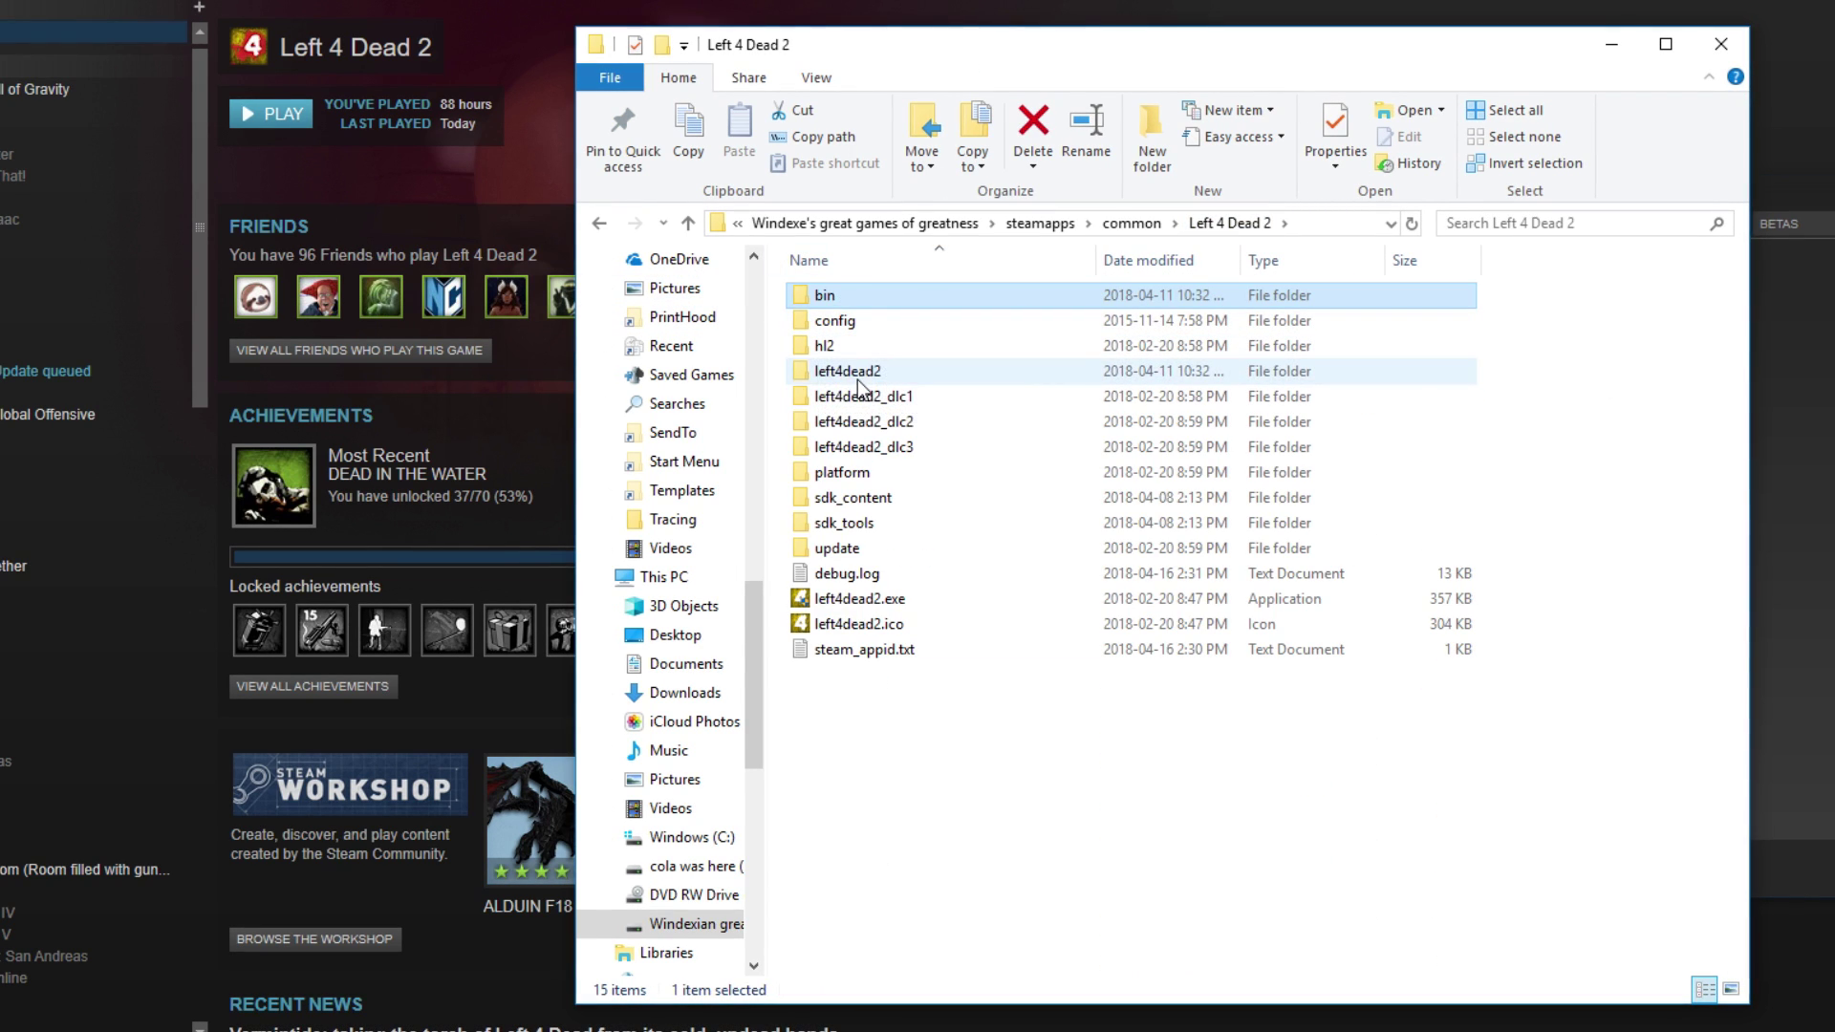
pyautogui.doubleClick(858, 380)
pyautogui.doubleClick(848, 297)
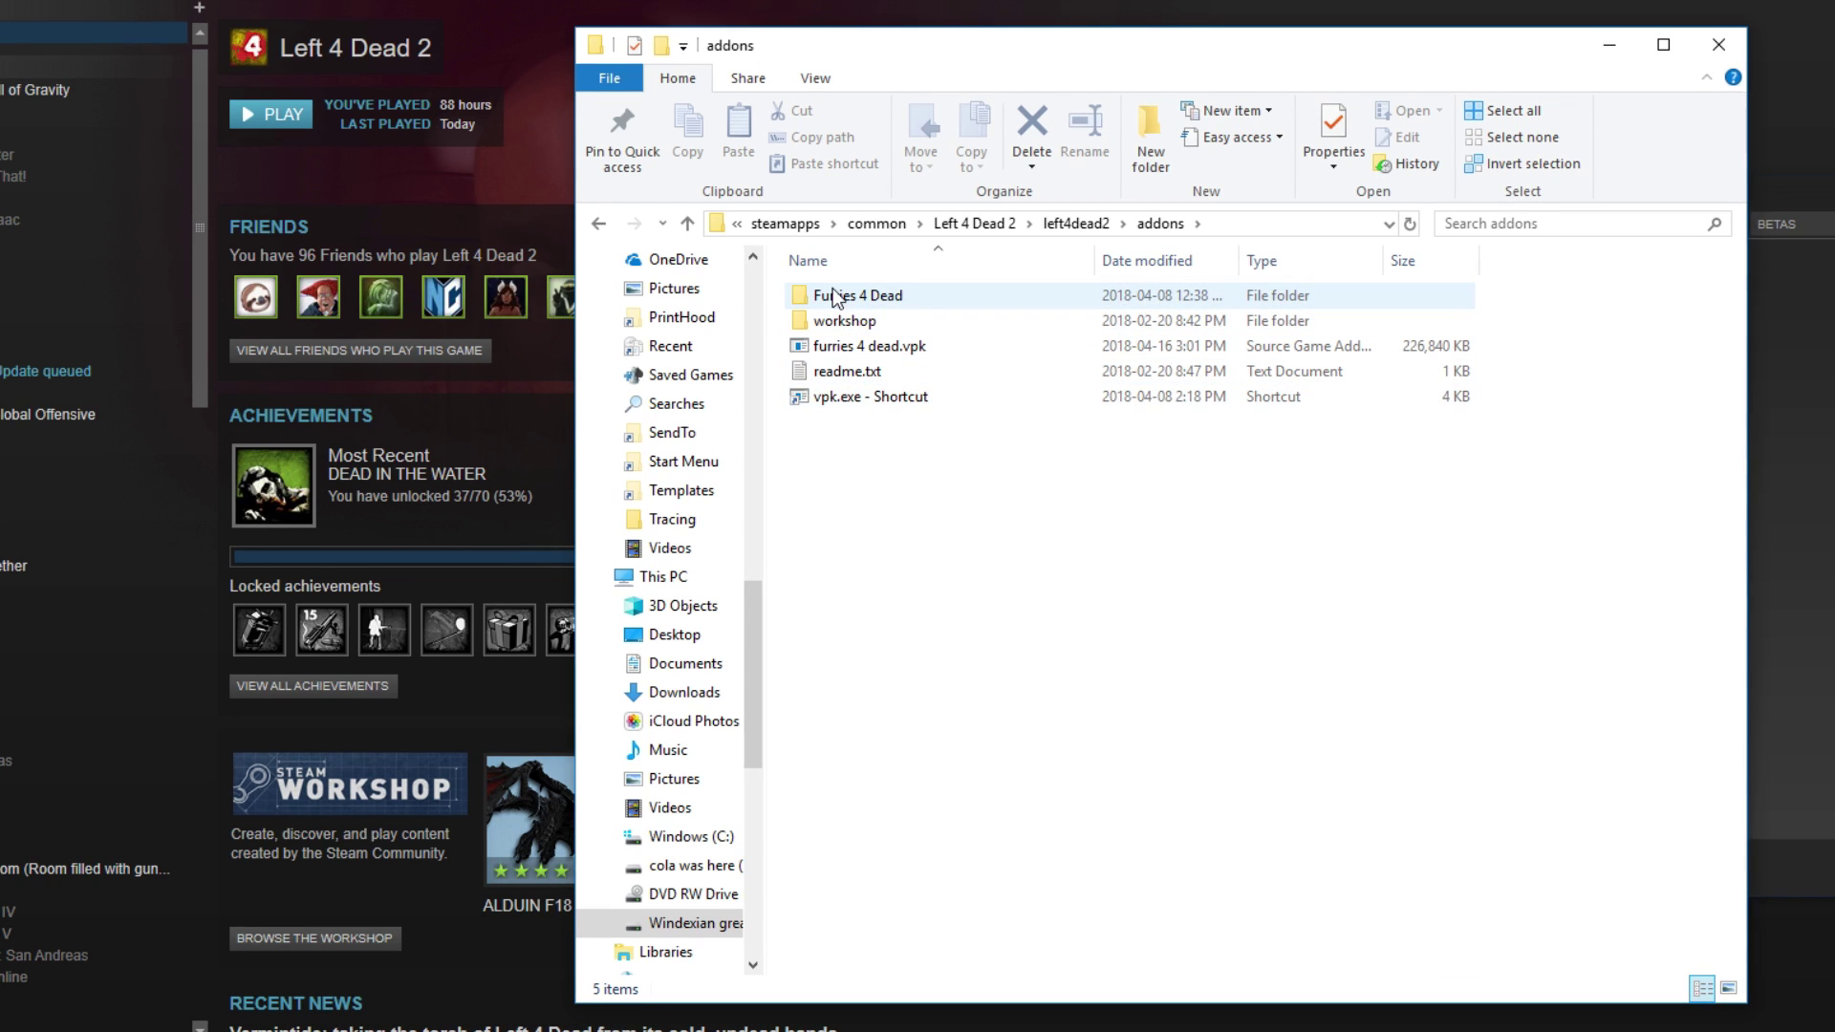
pyautogui.moveTo(836, 298)
pyautogui.mouseDown()
pyautogui.moveTo(919, 287)
pyautogui.moveTo(984, 379)
pyautogui.moveTo(851, 392)
pyautogui.moveTo(899, 312)
pyautogui.moveTo(847, 285)
pyautogui.mouseUp()
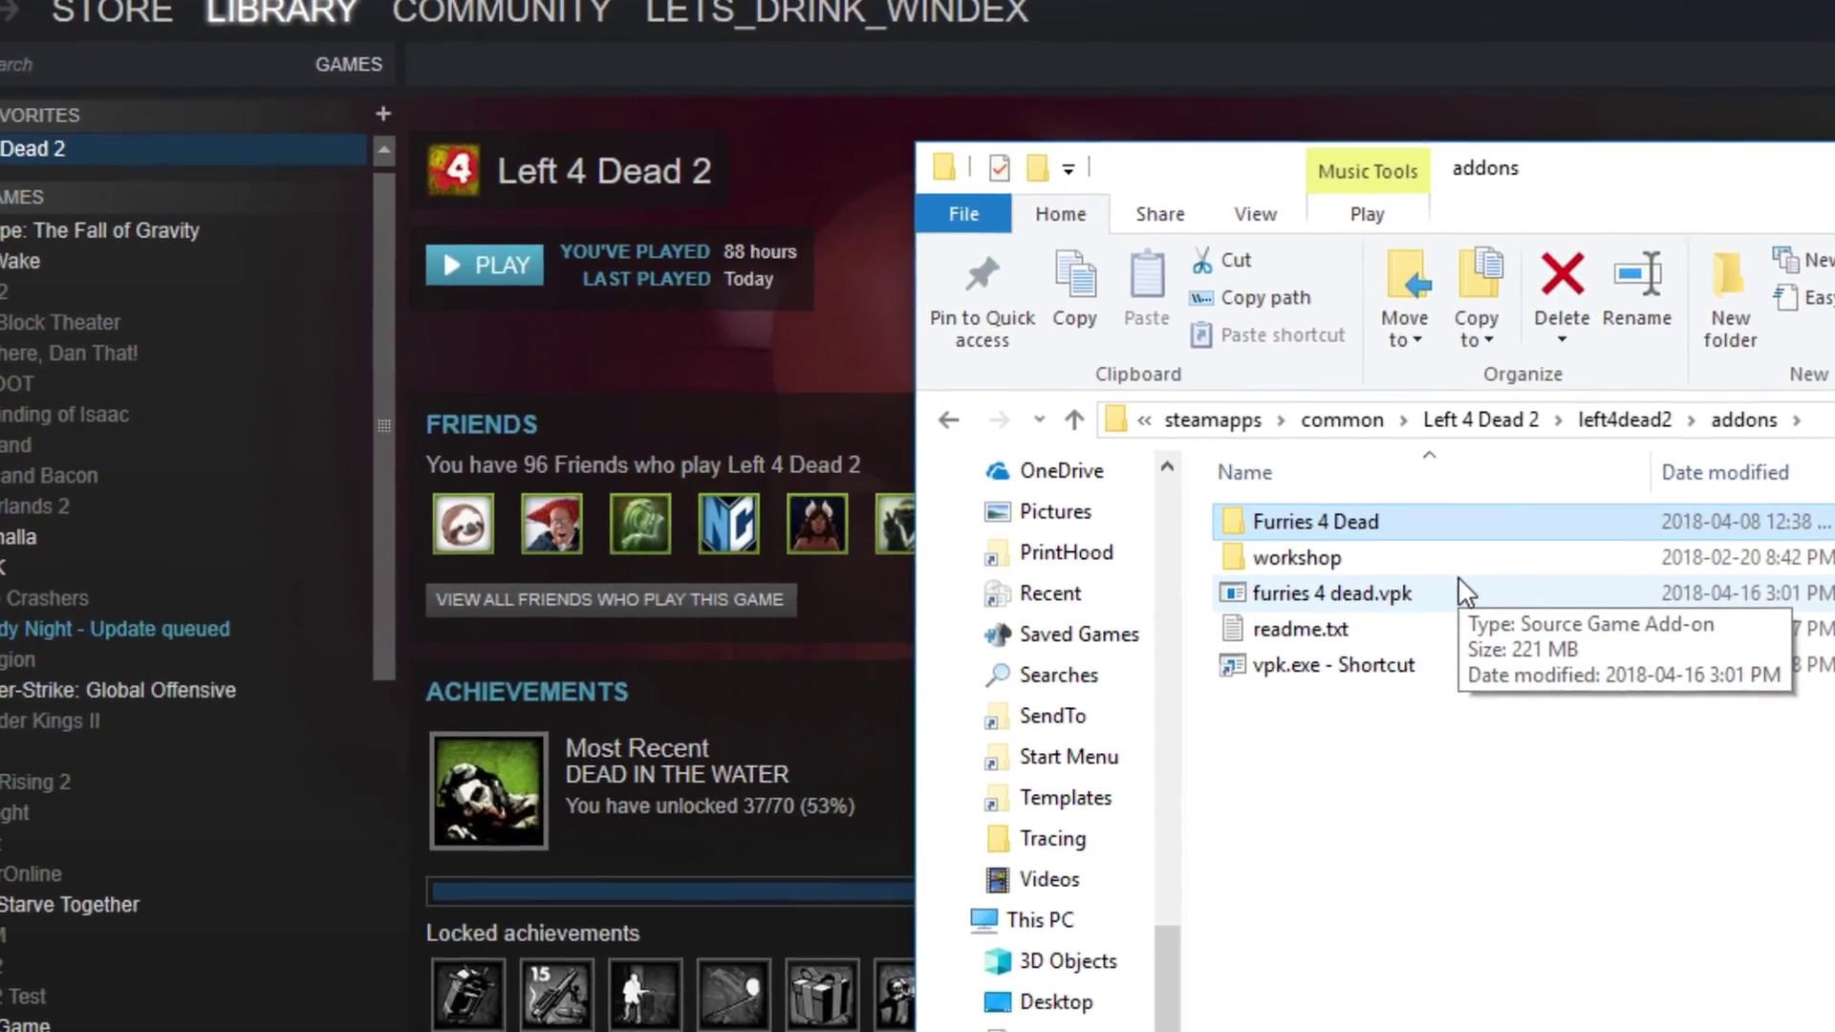
# Switch Steam's library to Tools and select Left 4 Dead 2 Authoring Tools.
pyautogui.click(355, 87)
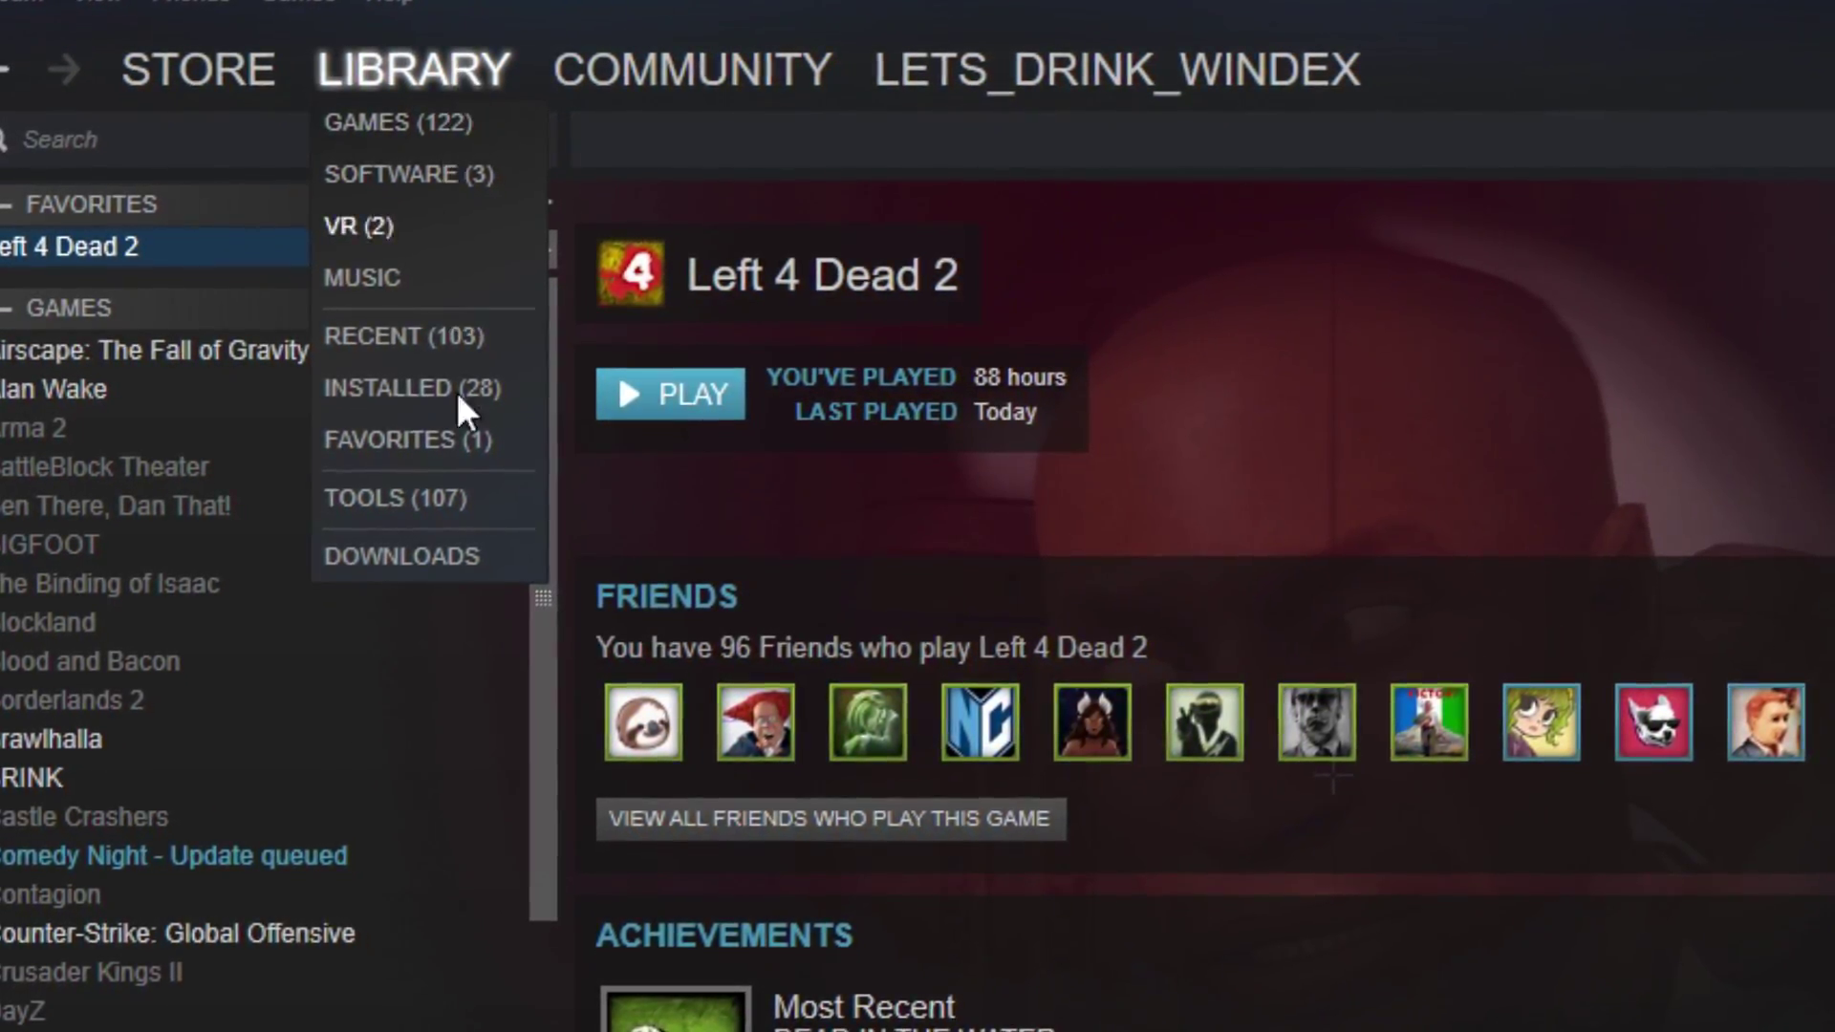
pyautogui.click(428, 76)
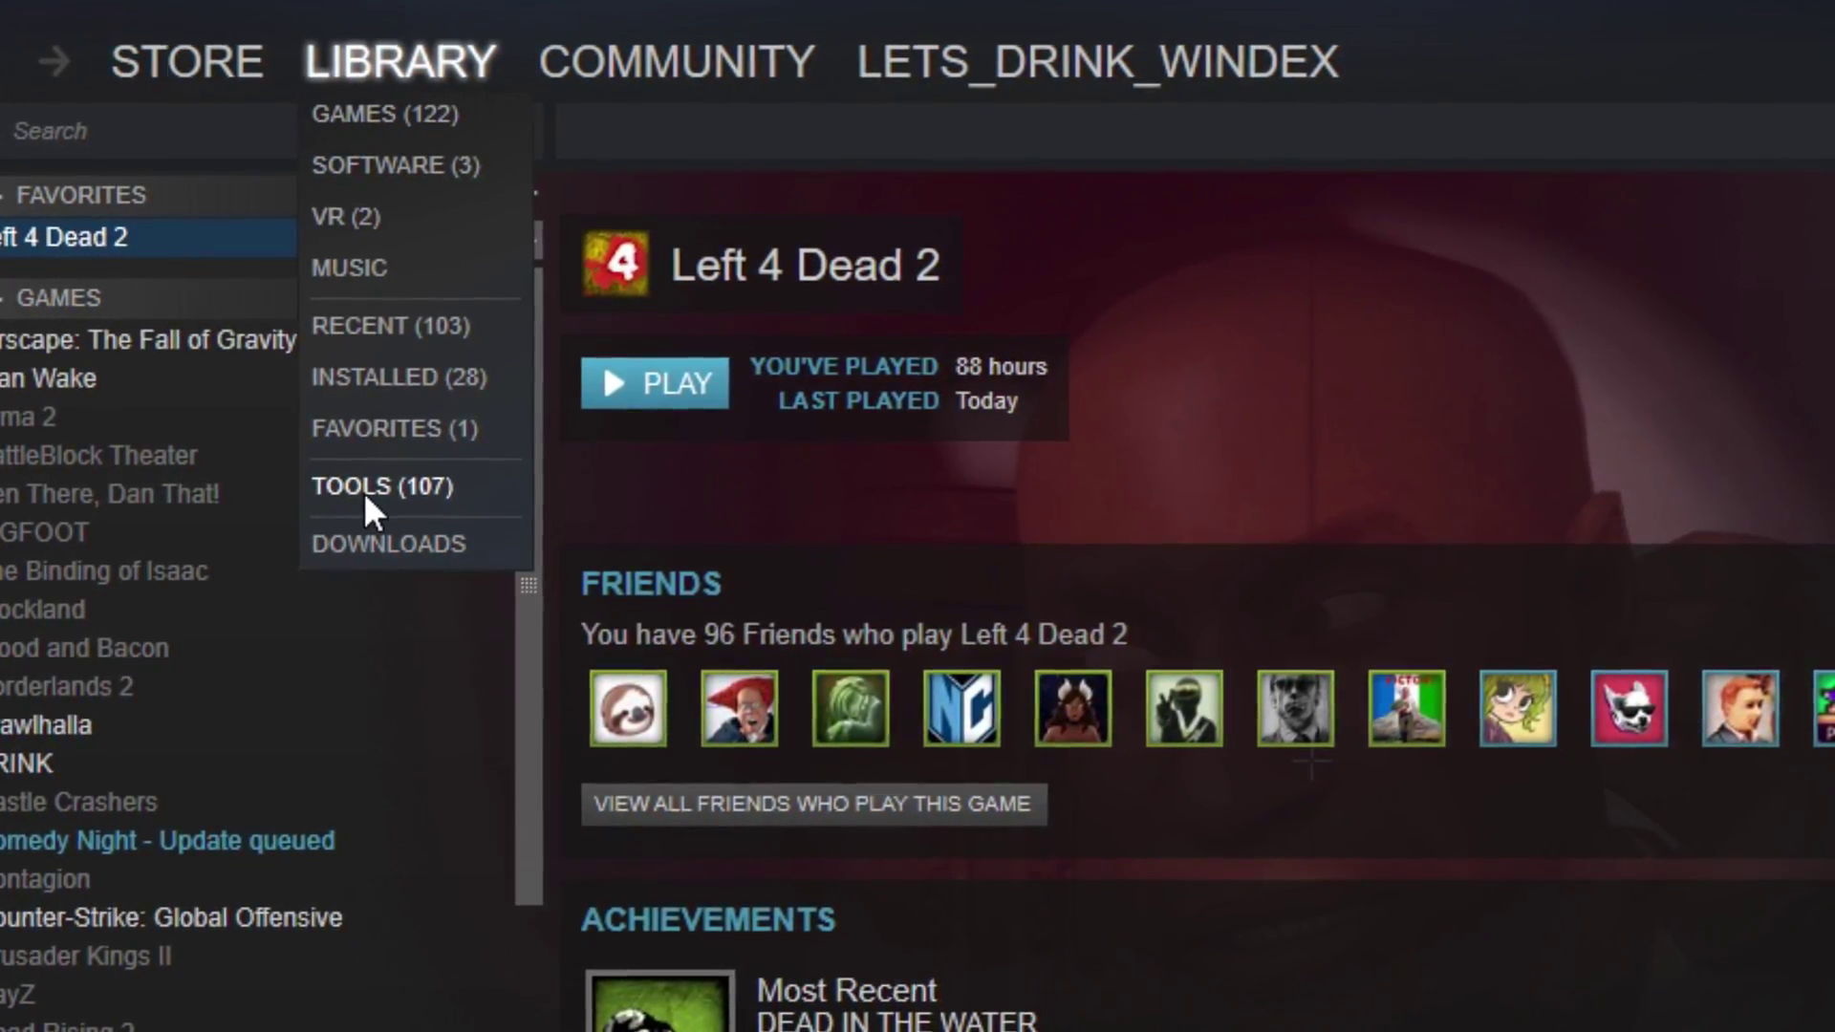
pyautogui.click(364, 489)
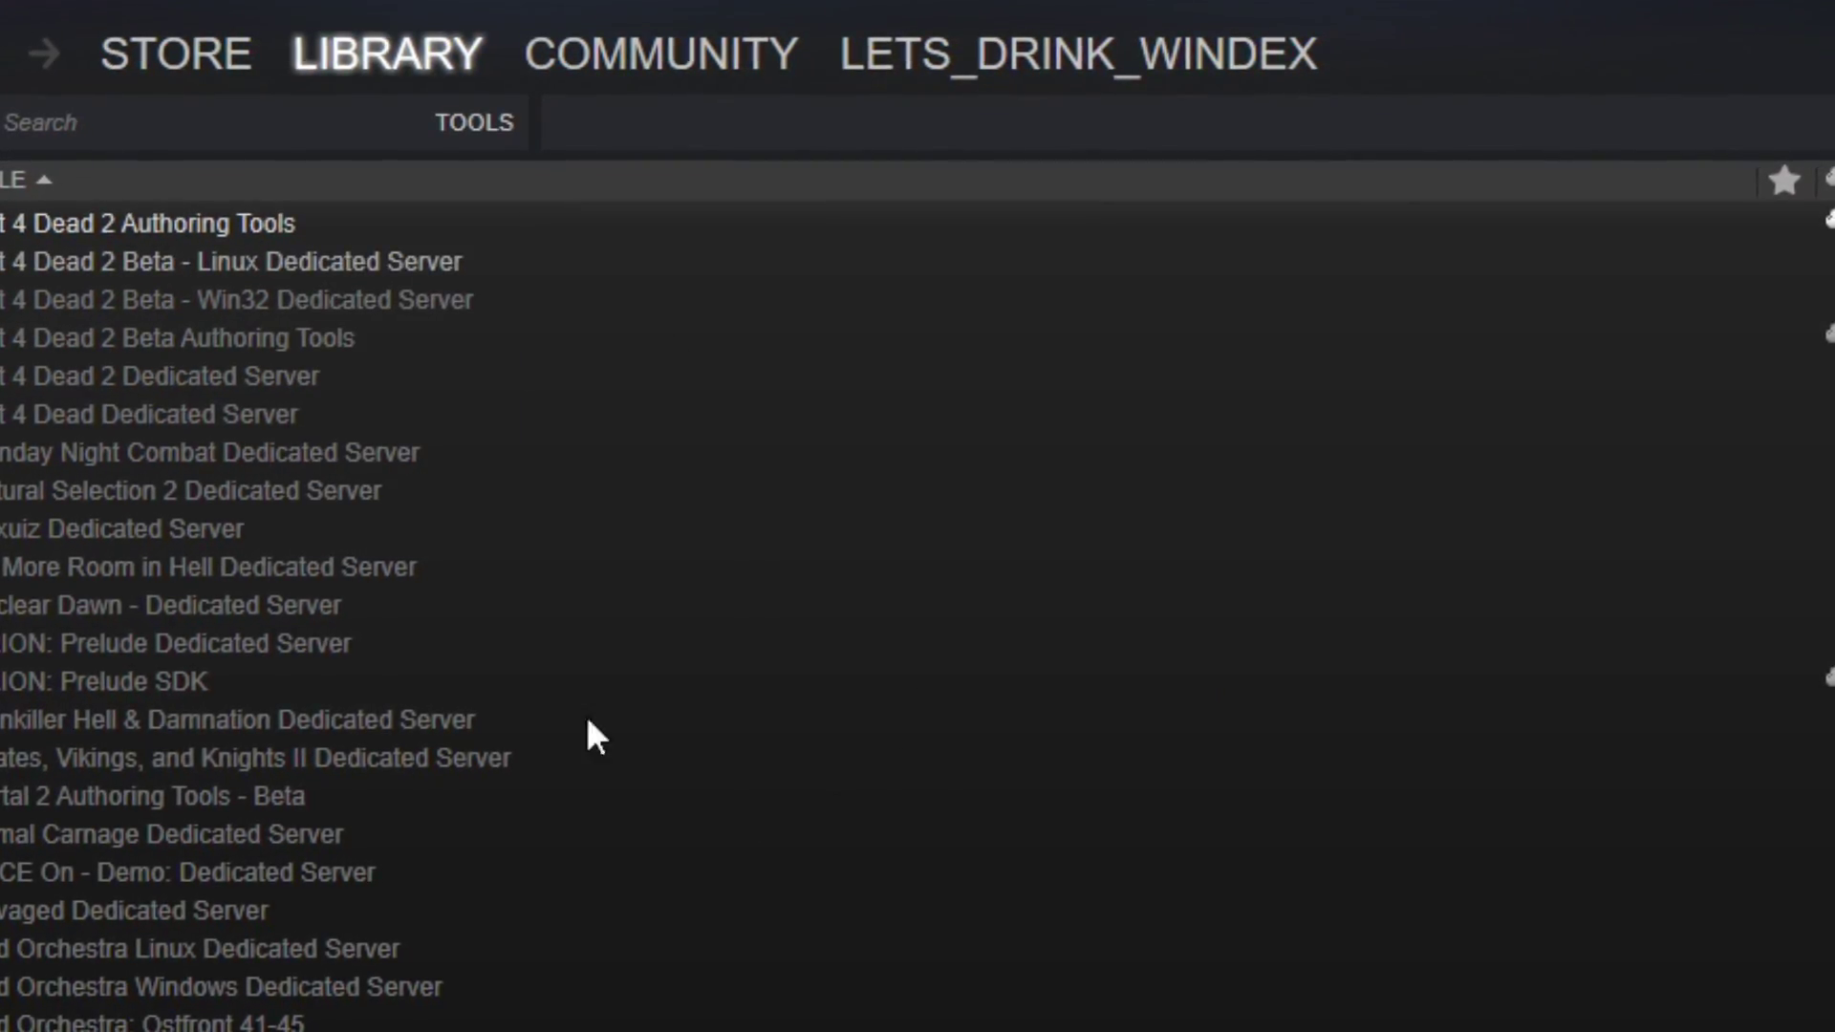
pyautogui.moveTo(406, 72)
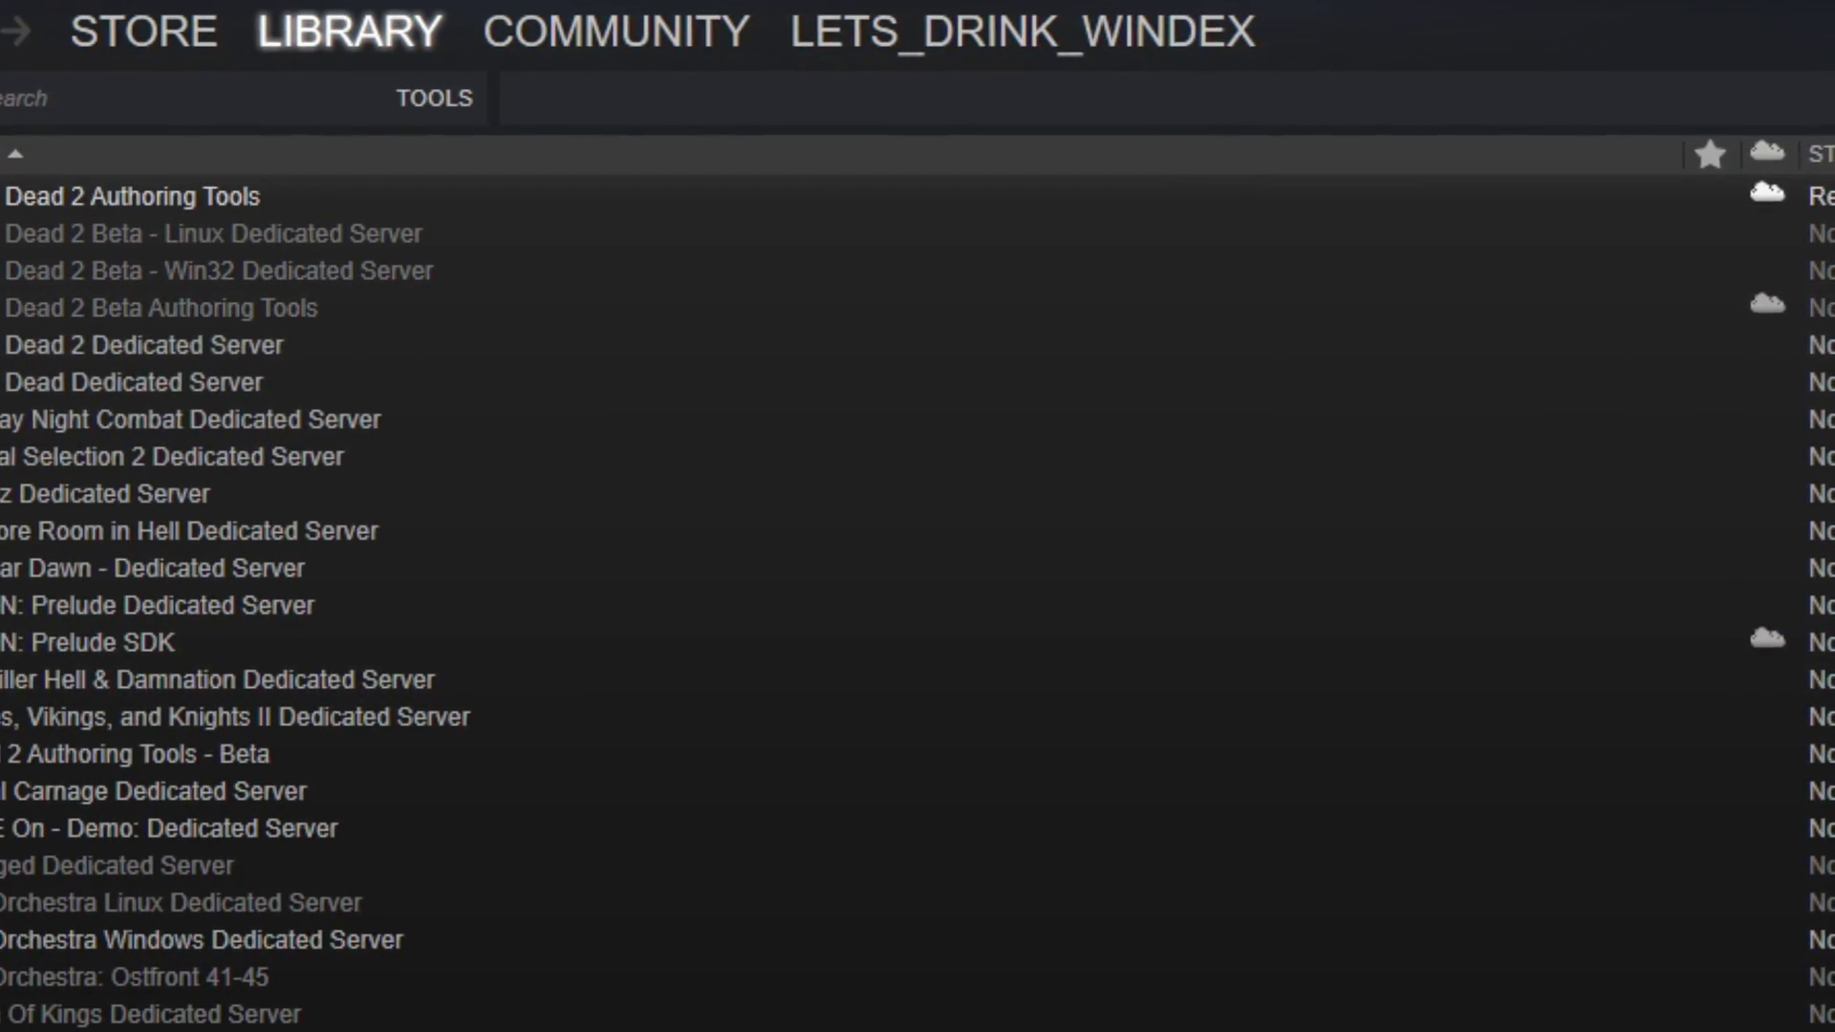
pyautogui.click(157, 193)
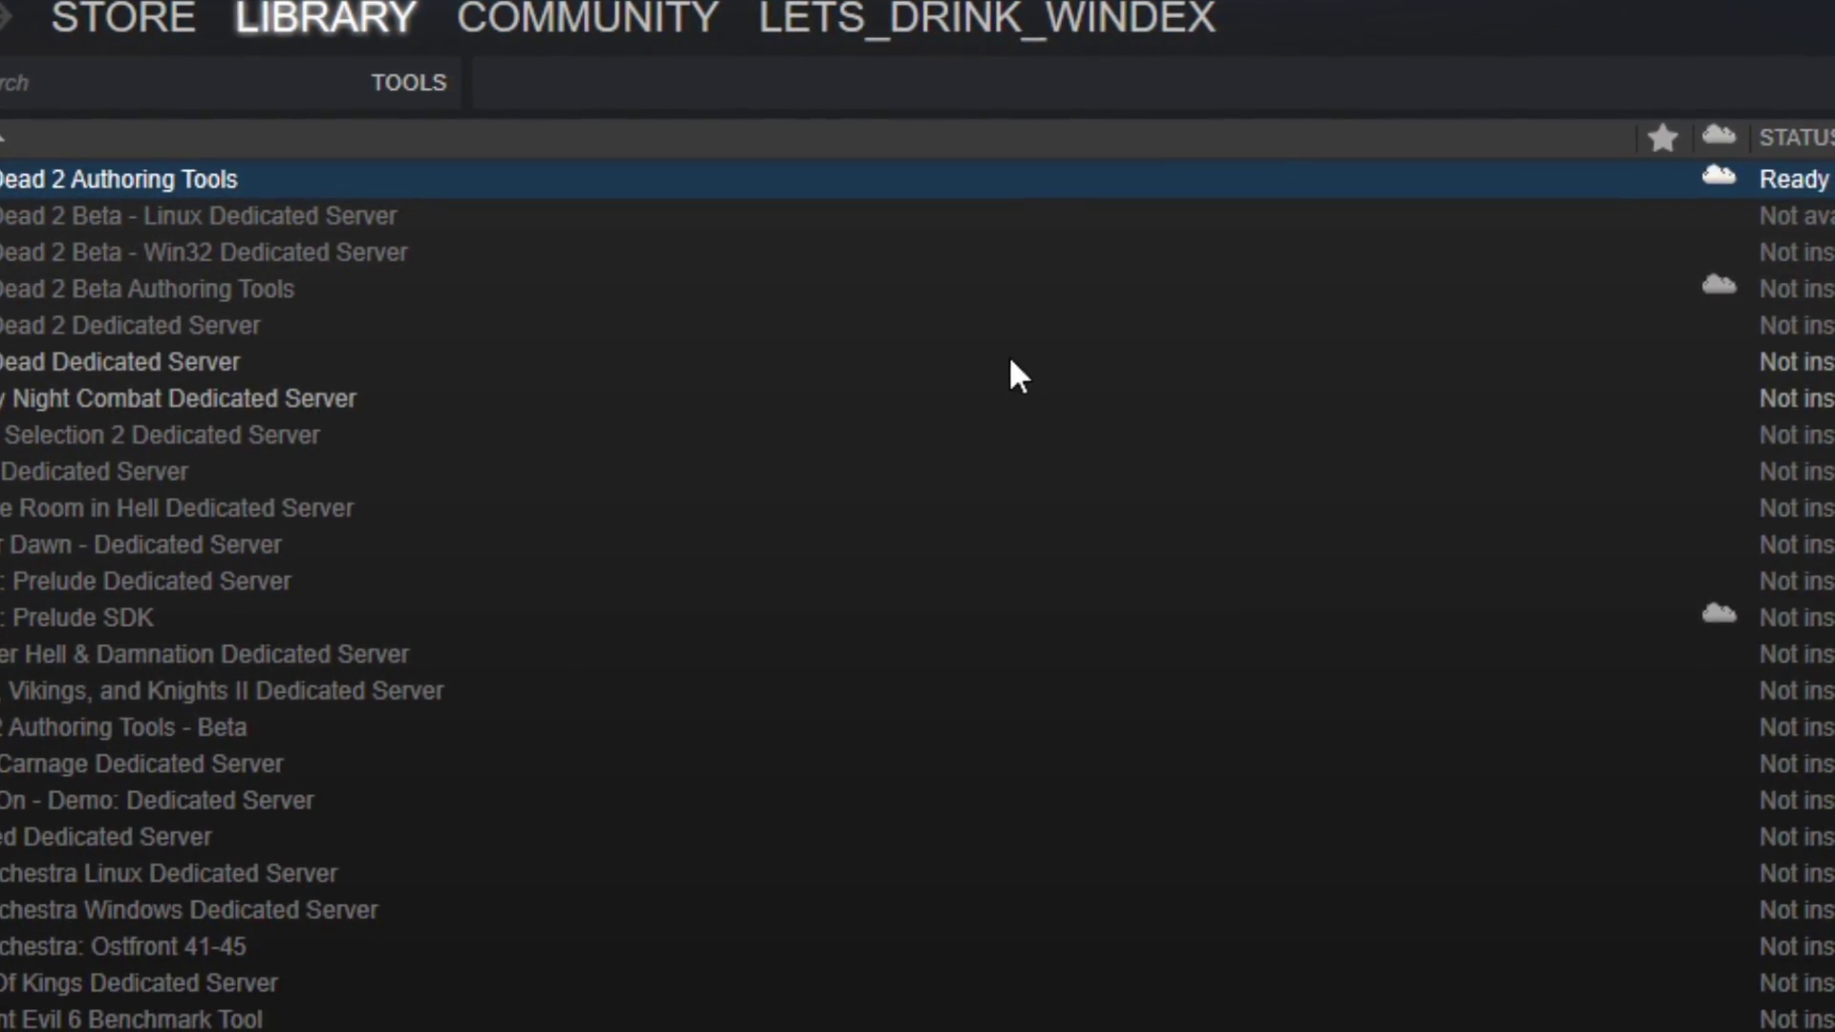
pyautogui.moveTo(320, 21)
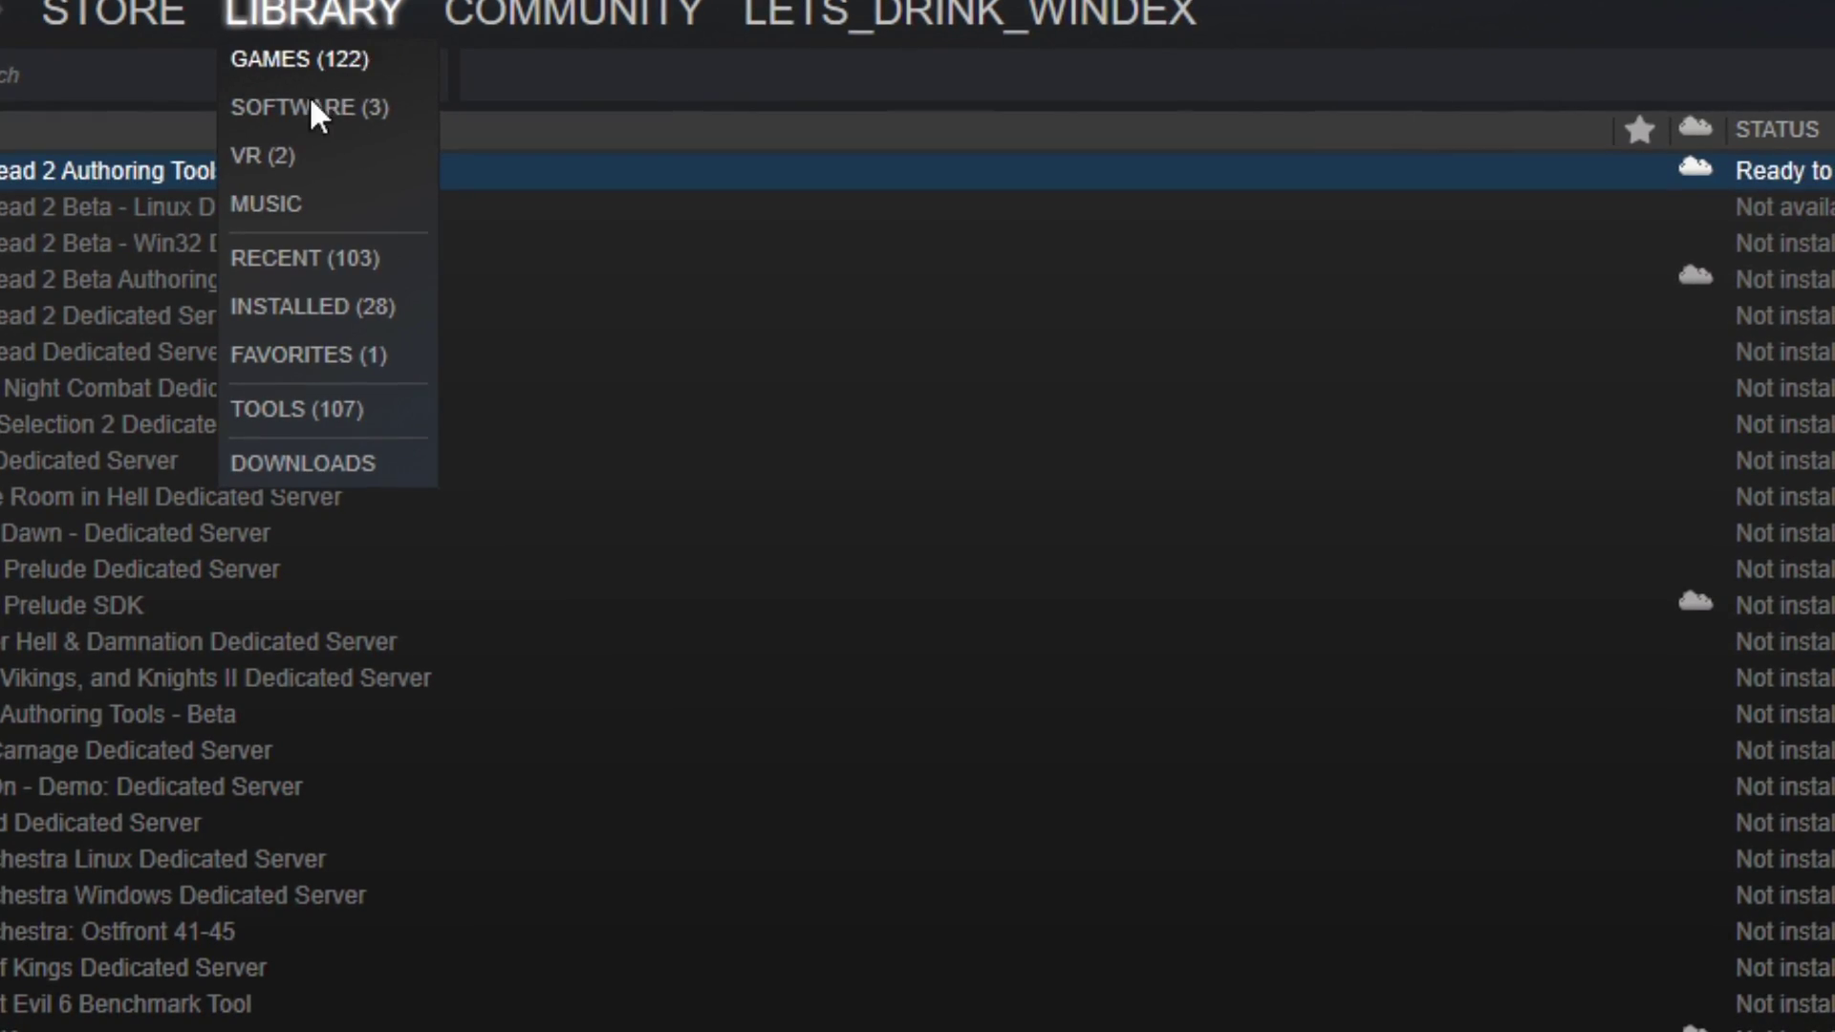
pyautogui.moveTo(573, 13)
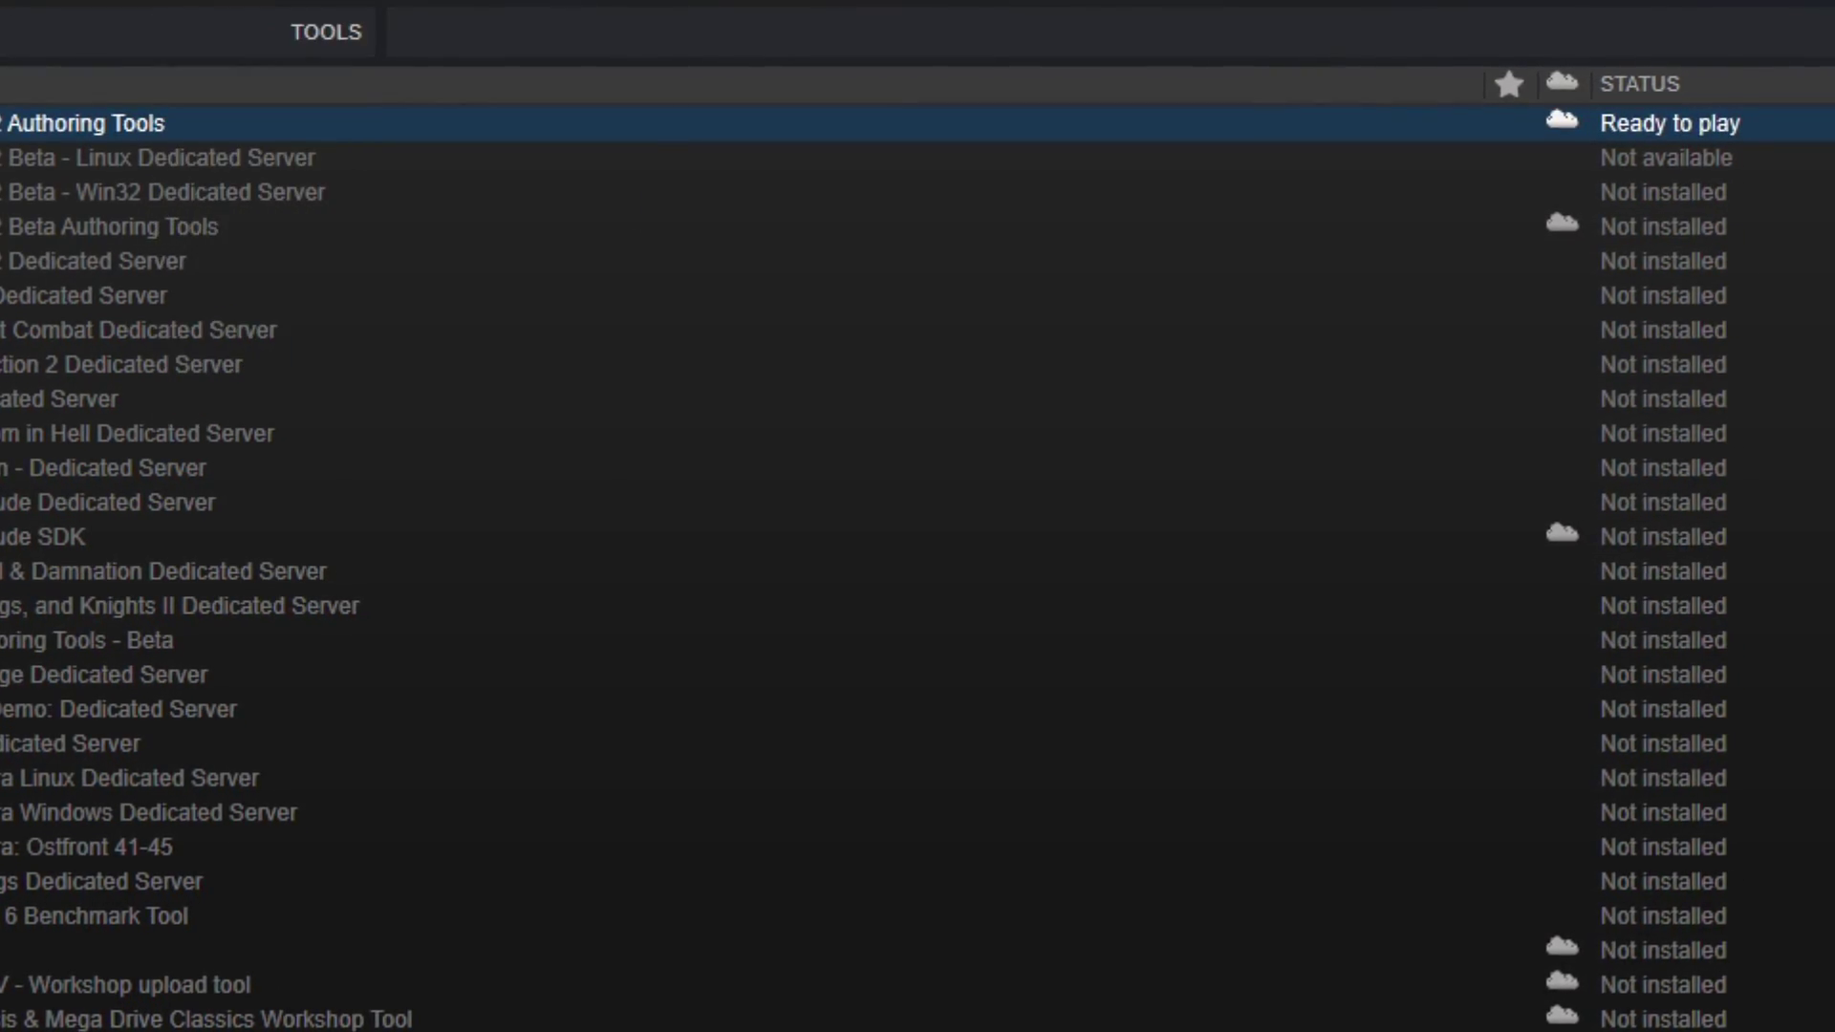
pyautogui.moveTo(192, 10)
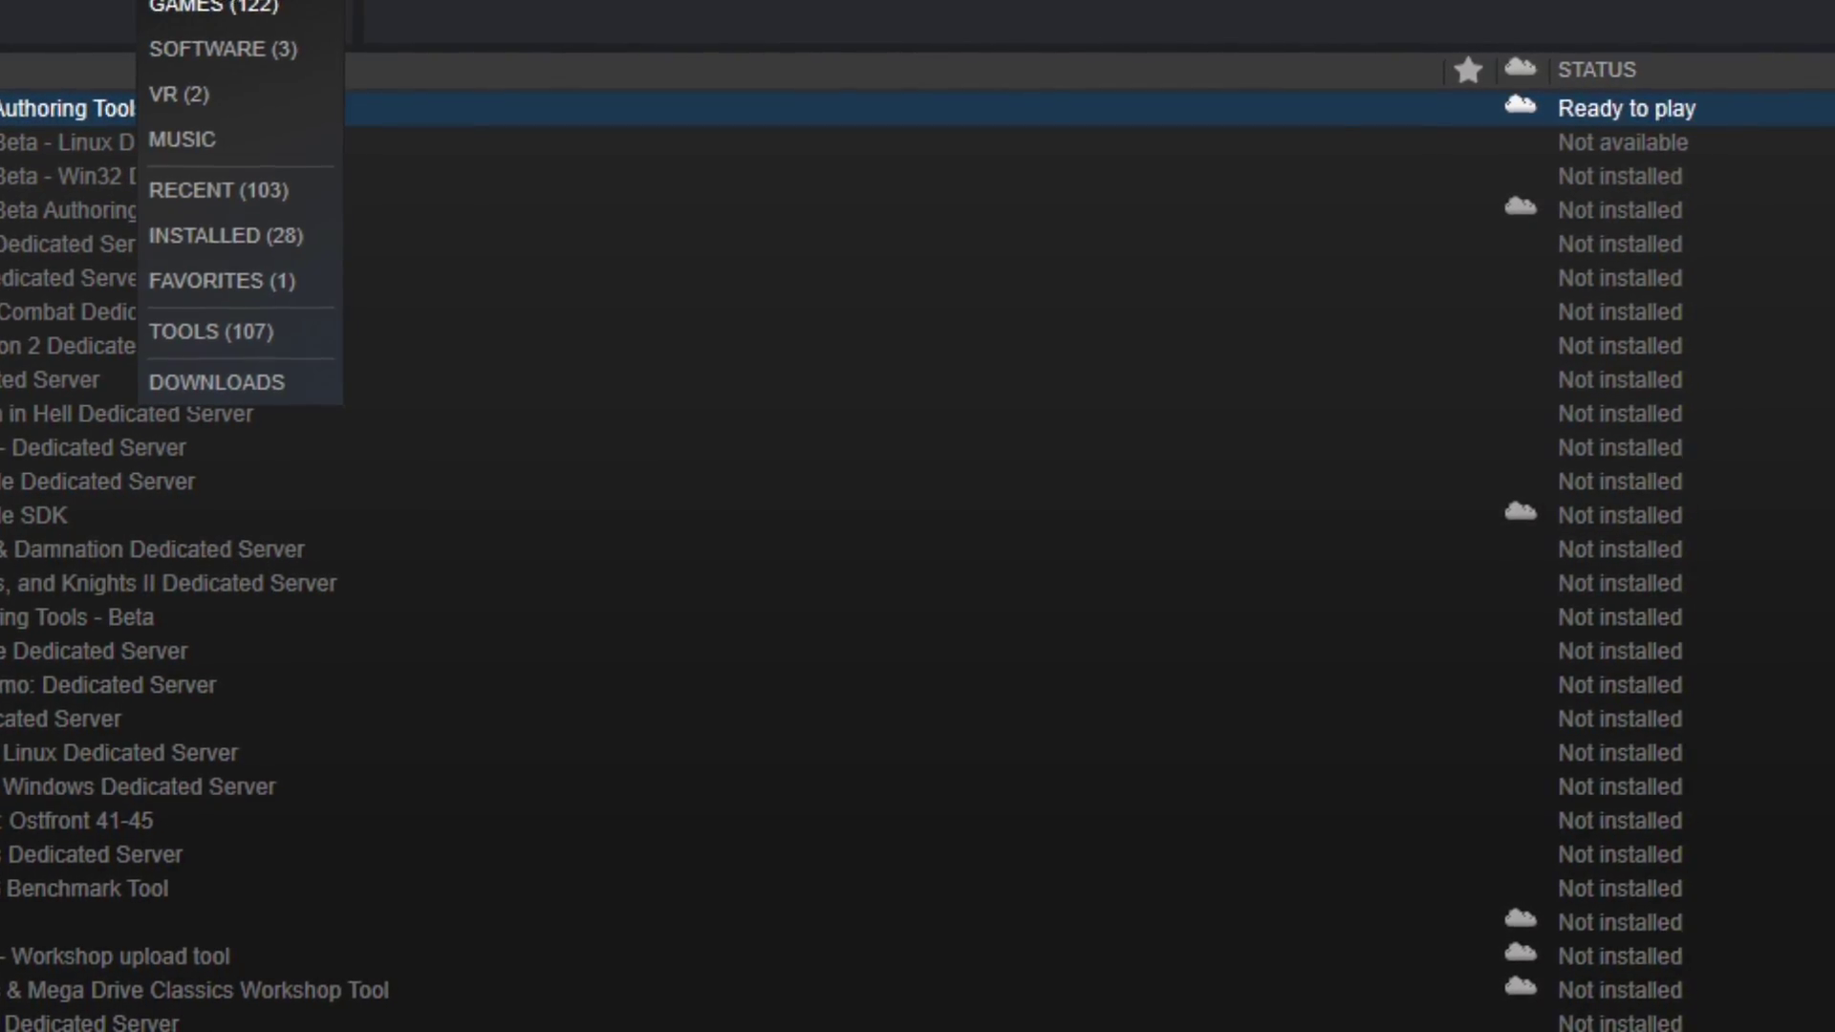
# Switch Steam's library back to Games and dismiss the Left 4 Dead 2 context menu.
pyautogui.click(202, 8)
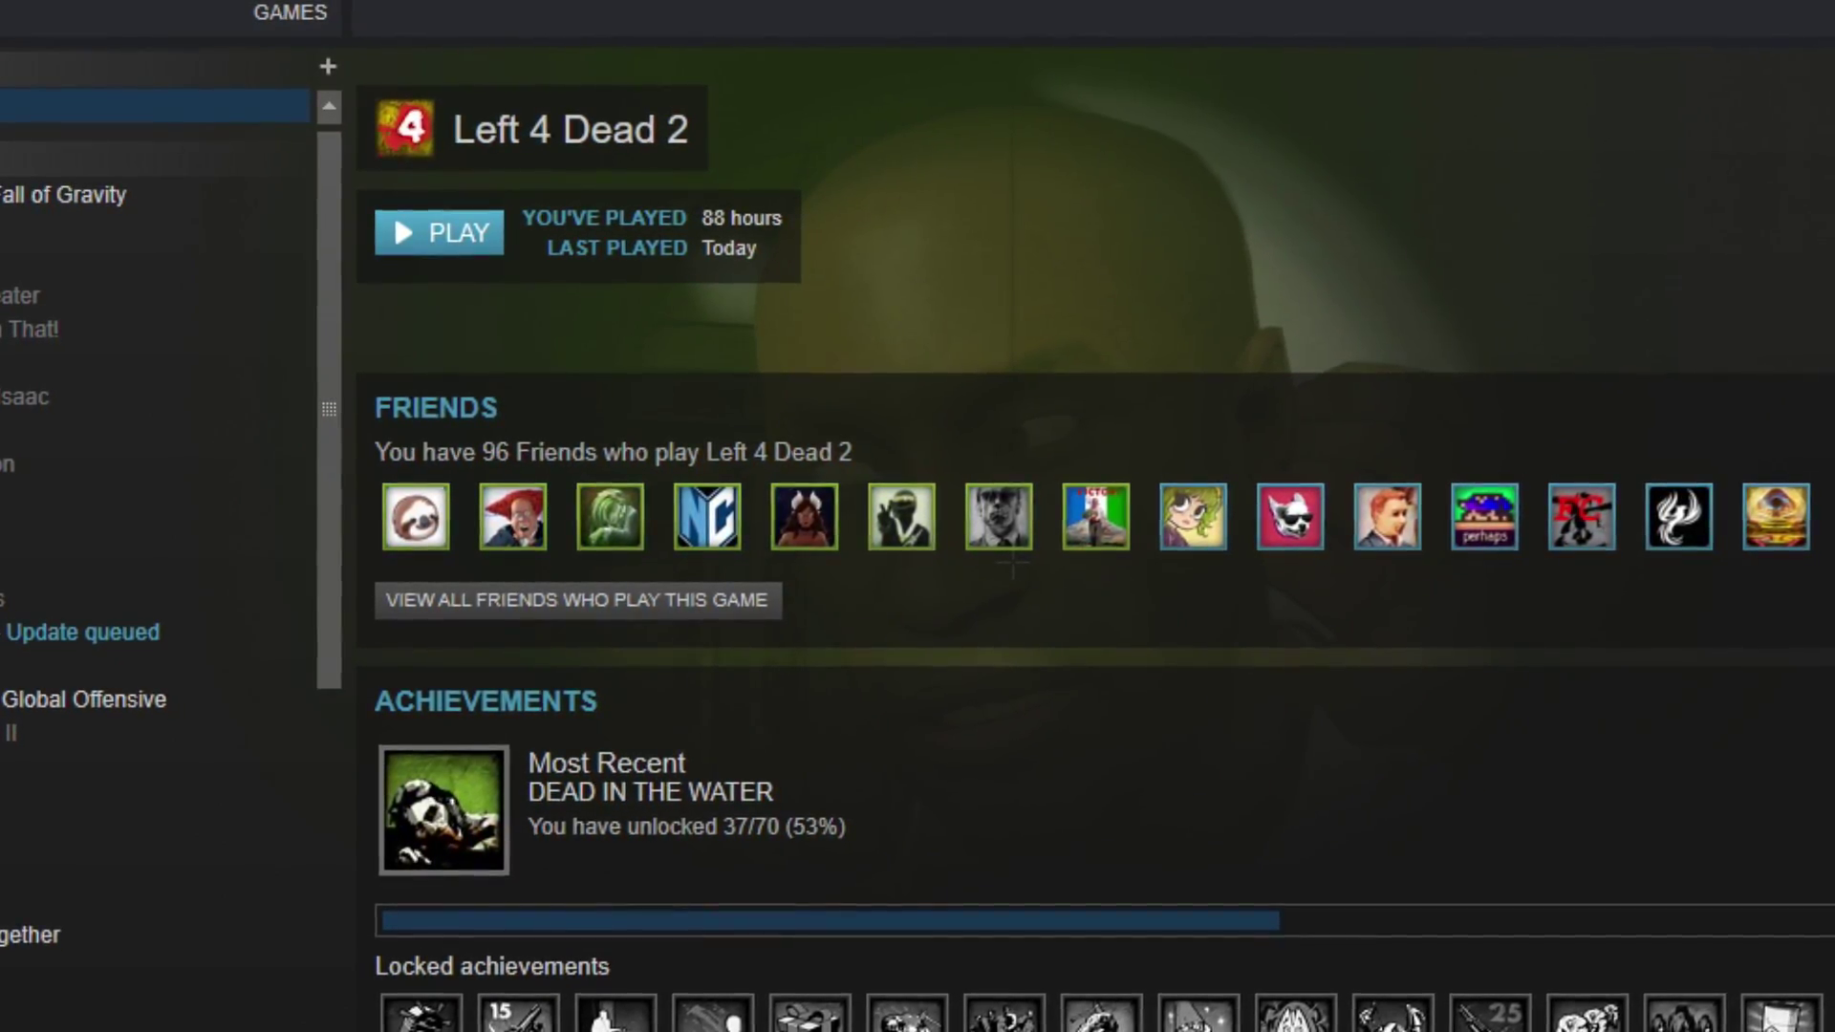
pyautogui.rightClick(27, 111)
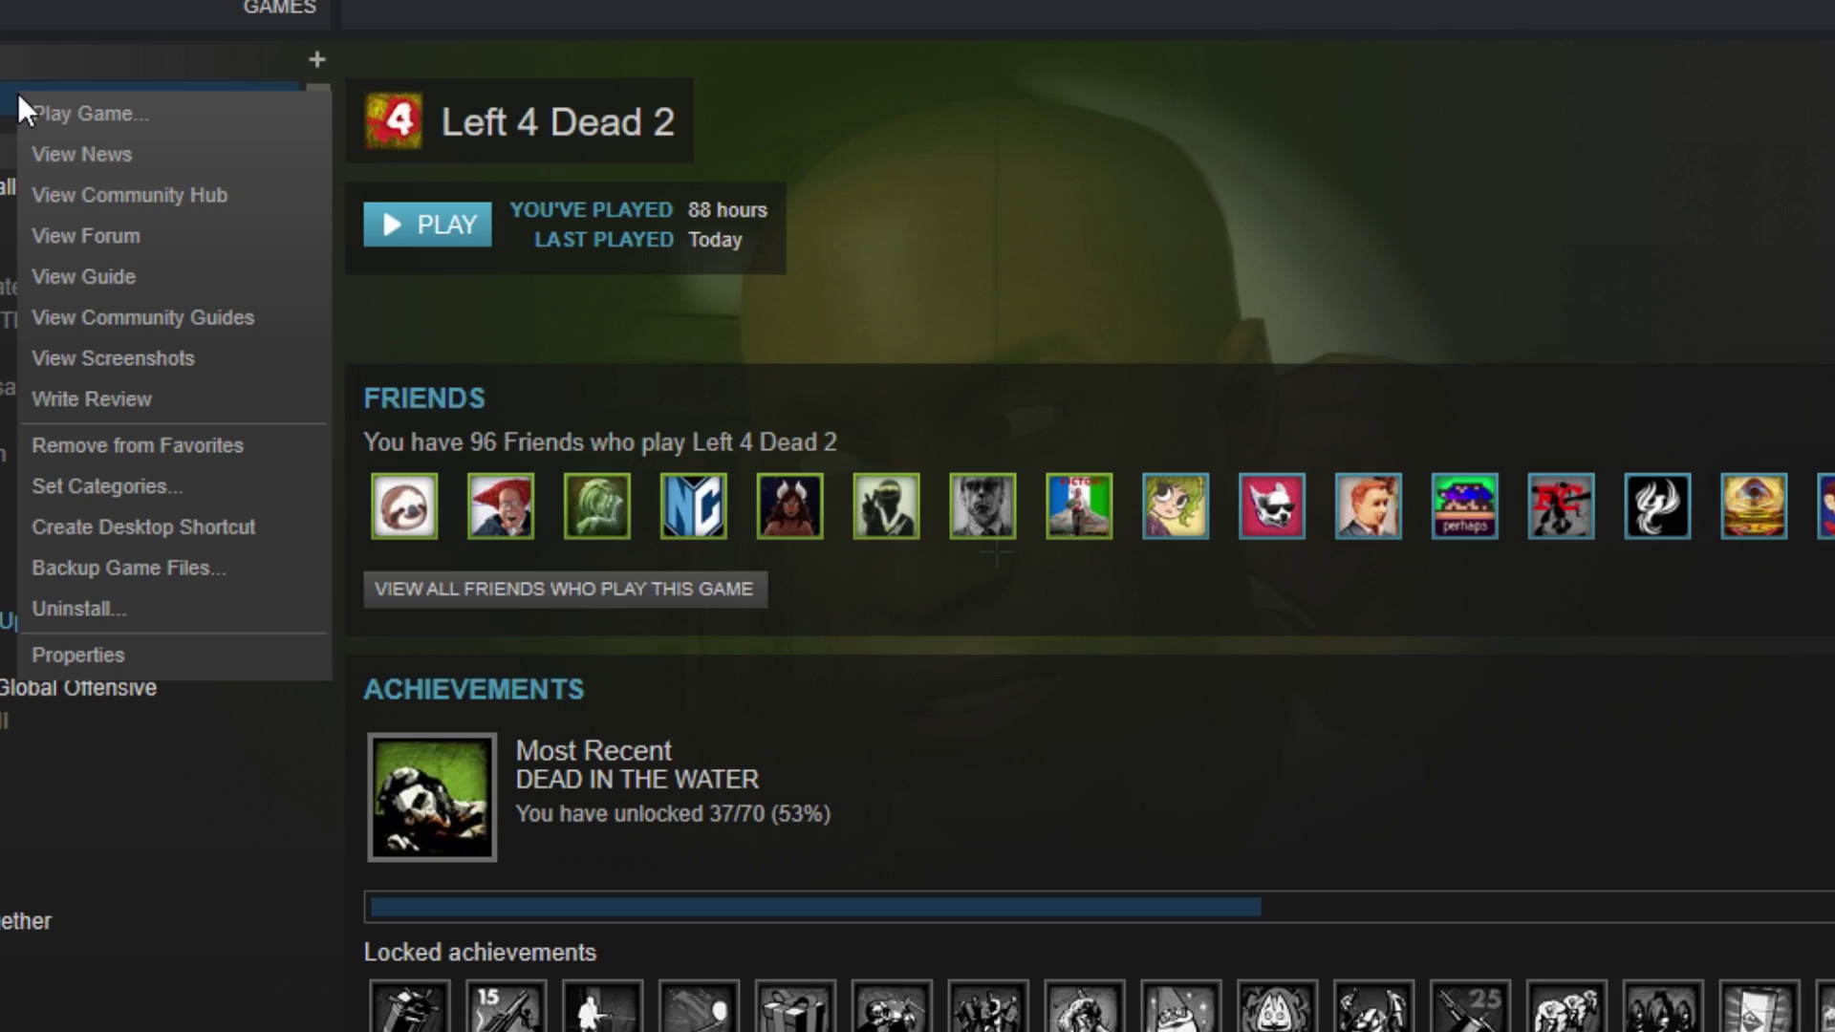
pyautogui.press('Escape')
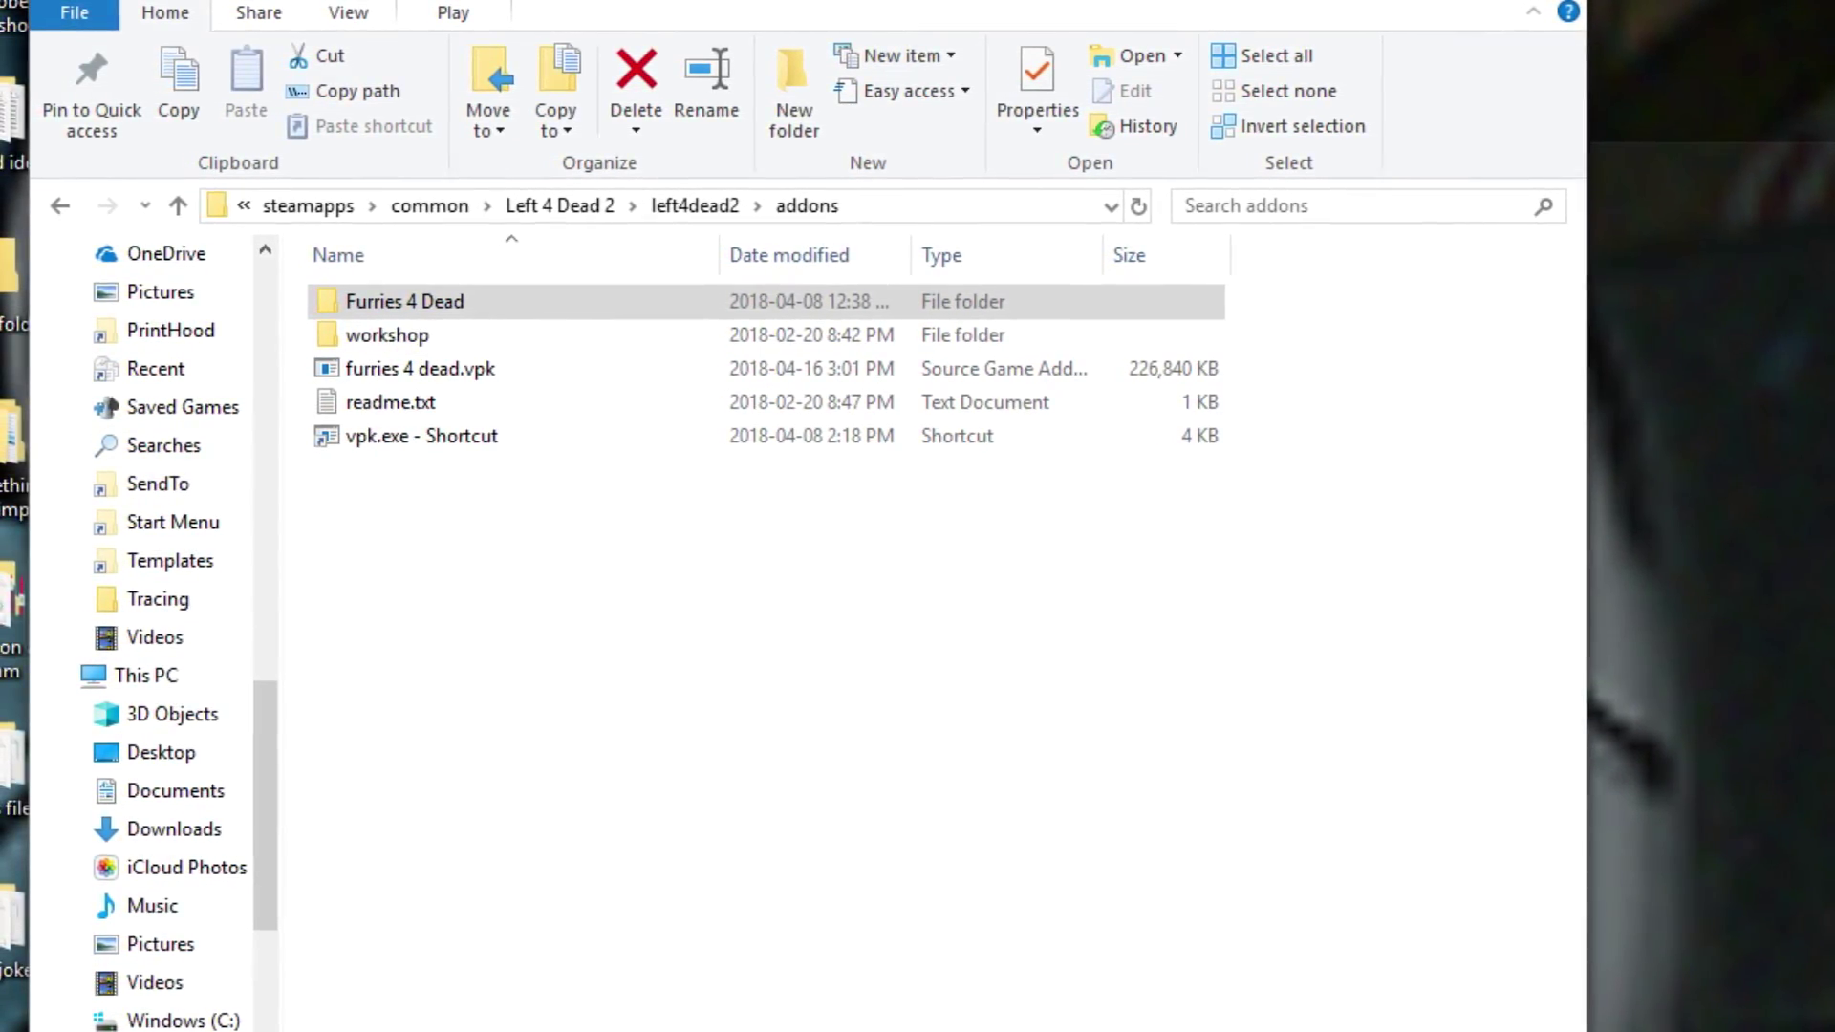
# From the addons window, navigate into Furries 4 Dead's sound > player > survivor > voice > gambler folder.
pyautogui.click(387, 301)
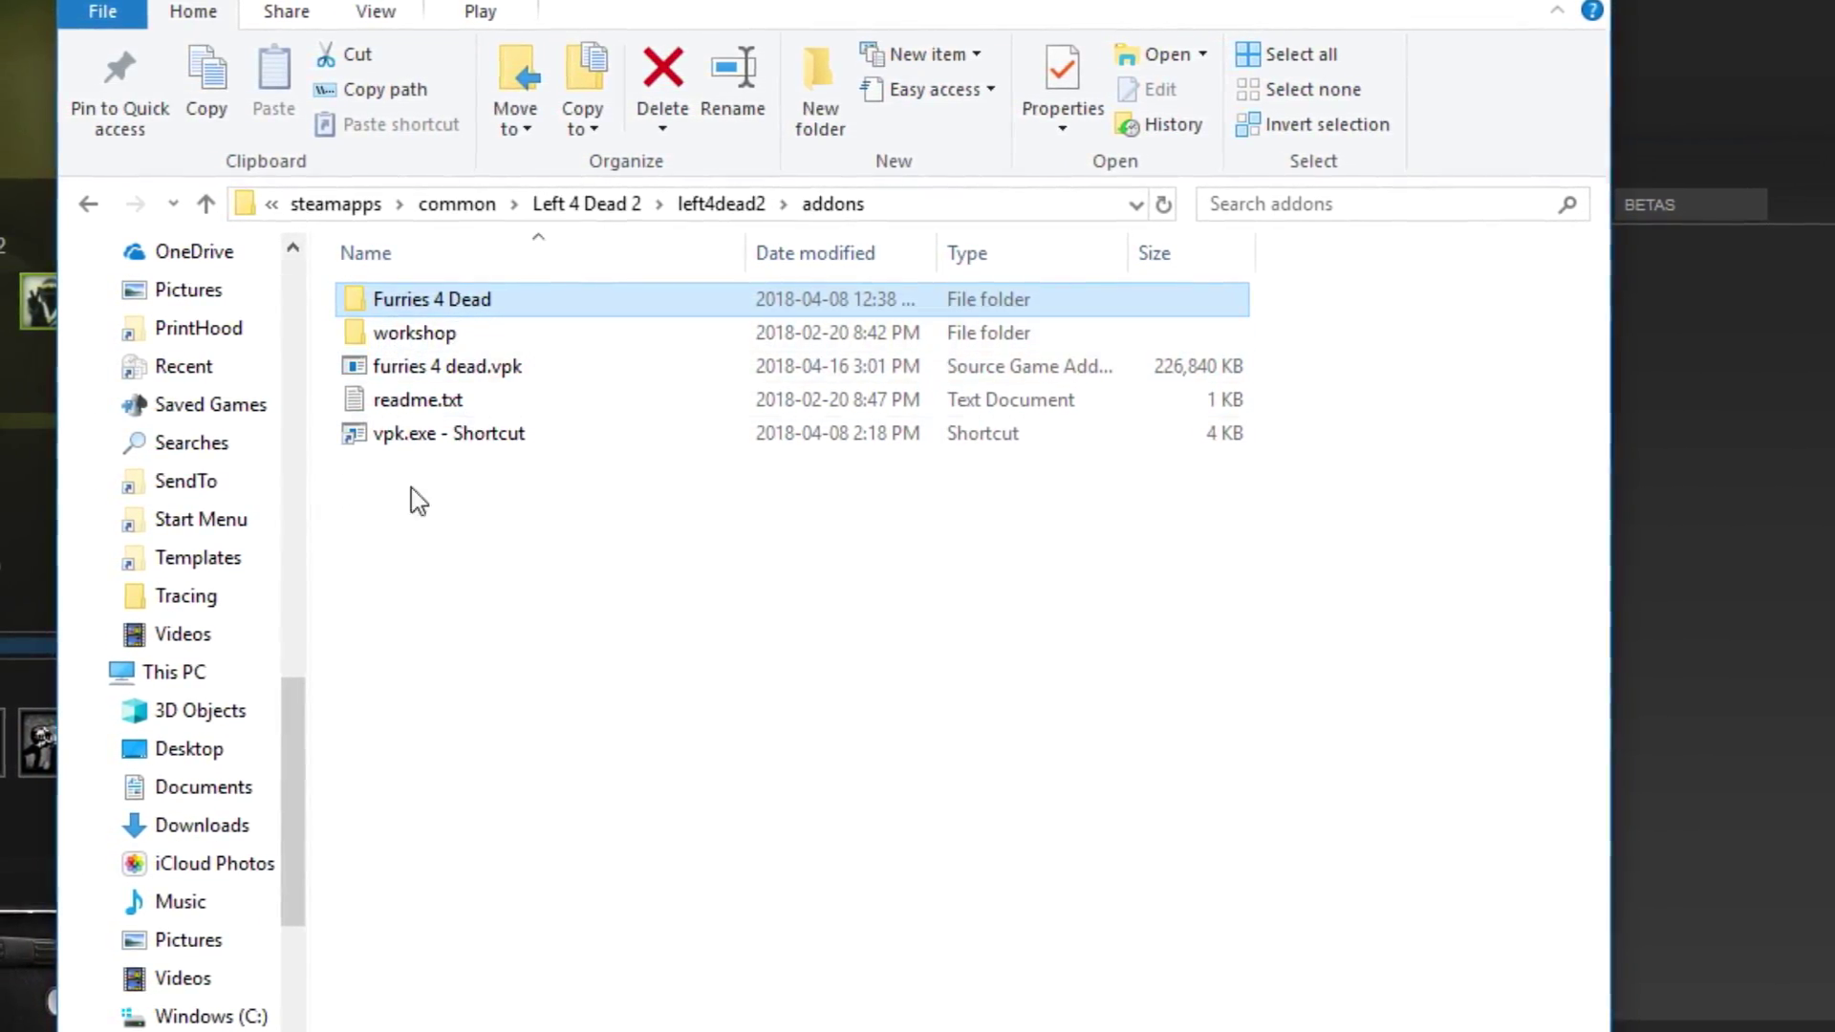
pyautogui.click(451, 434)
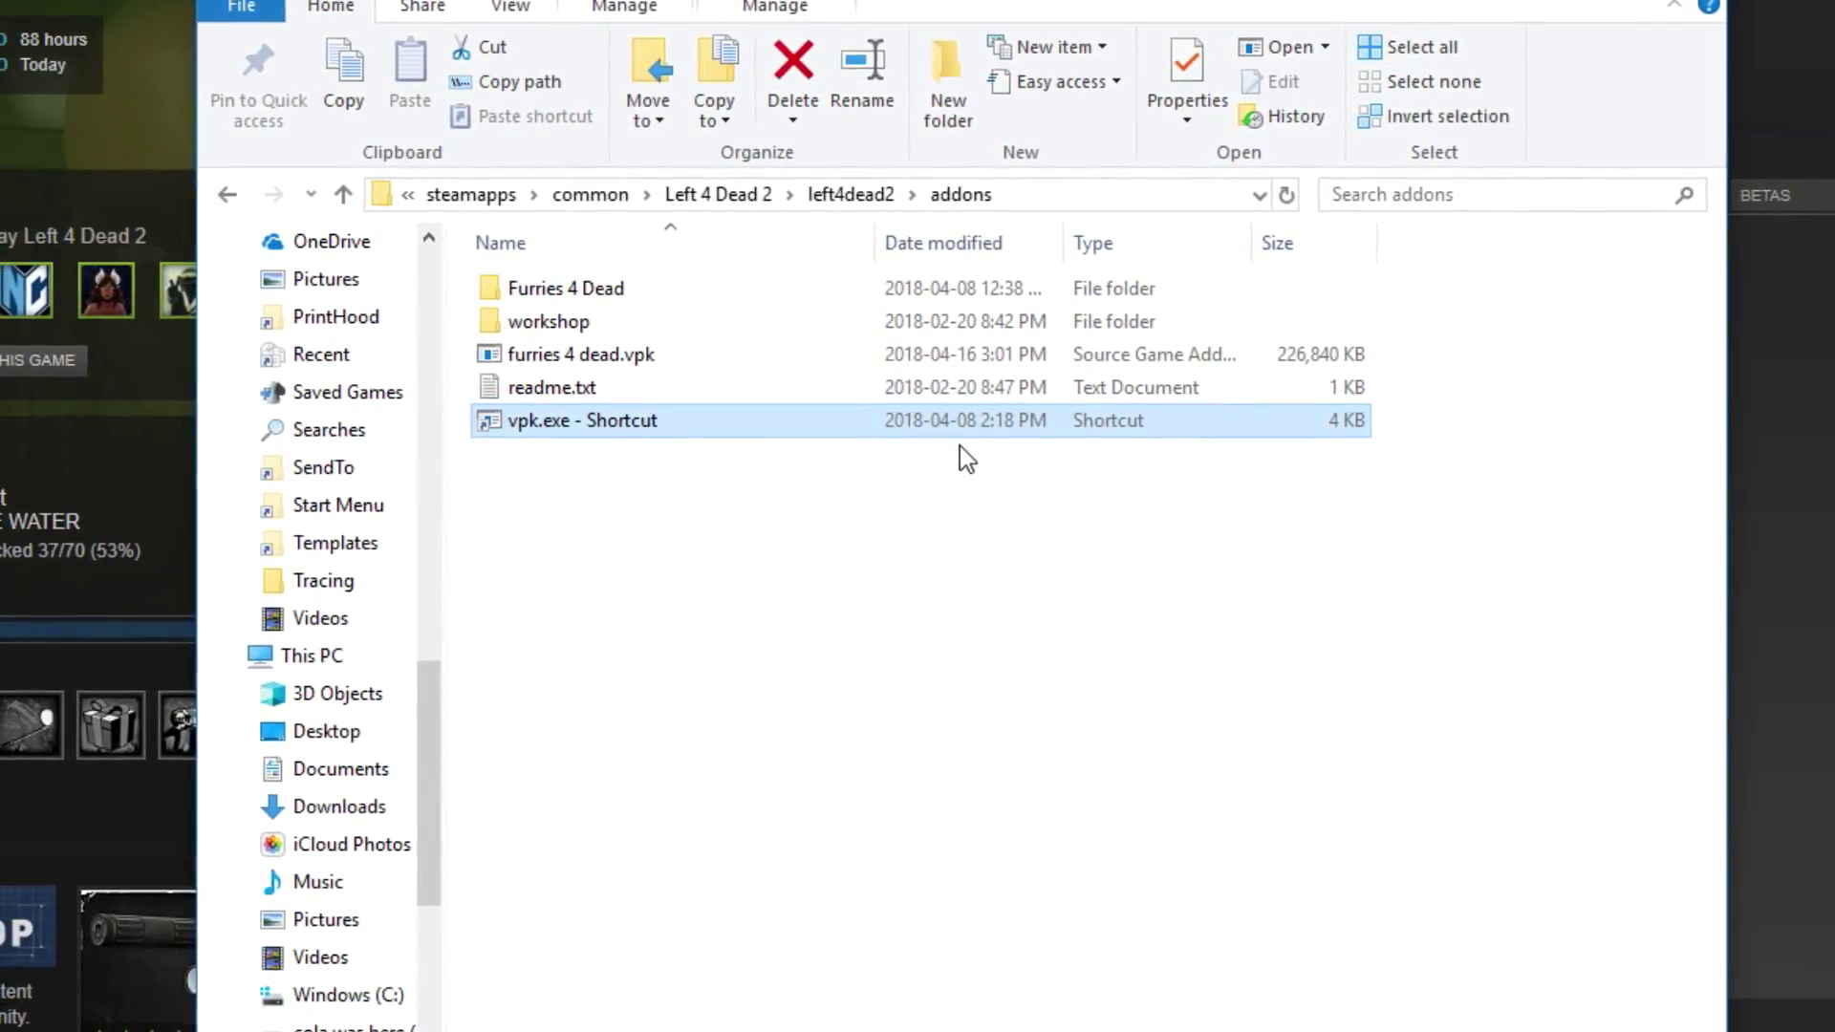
pyautogui.doubleClick(564, 290)
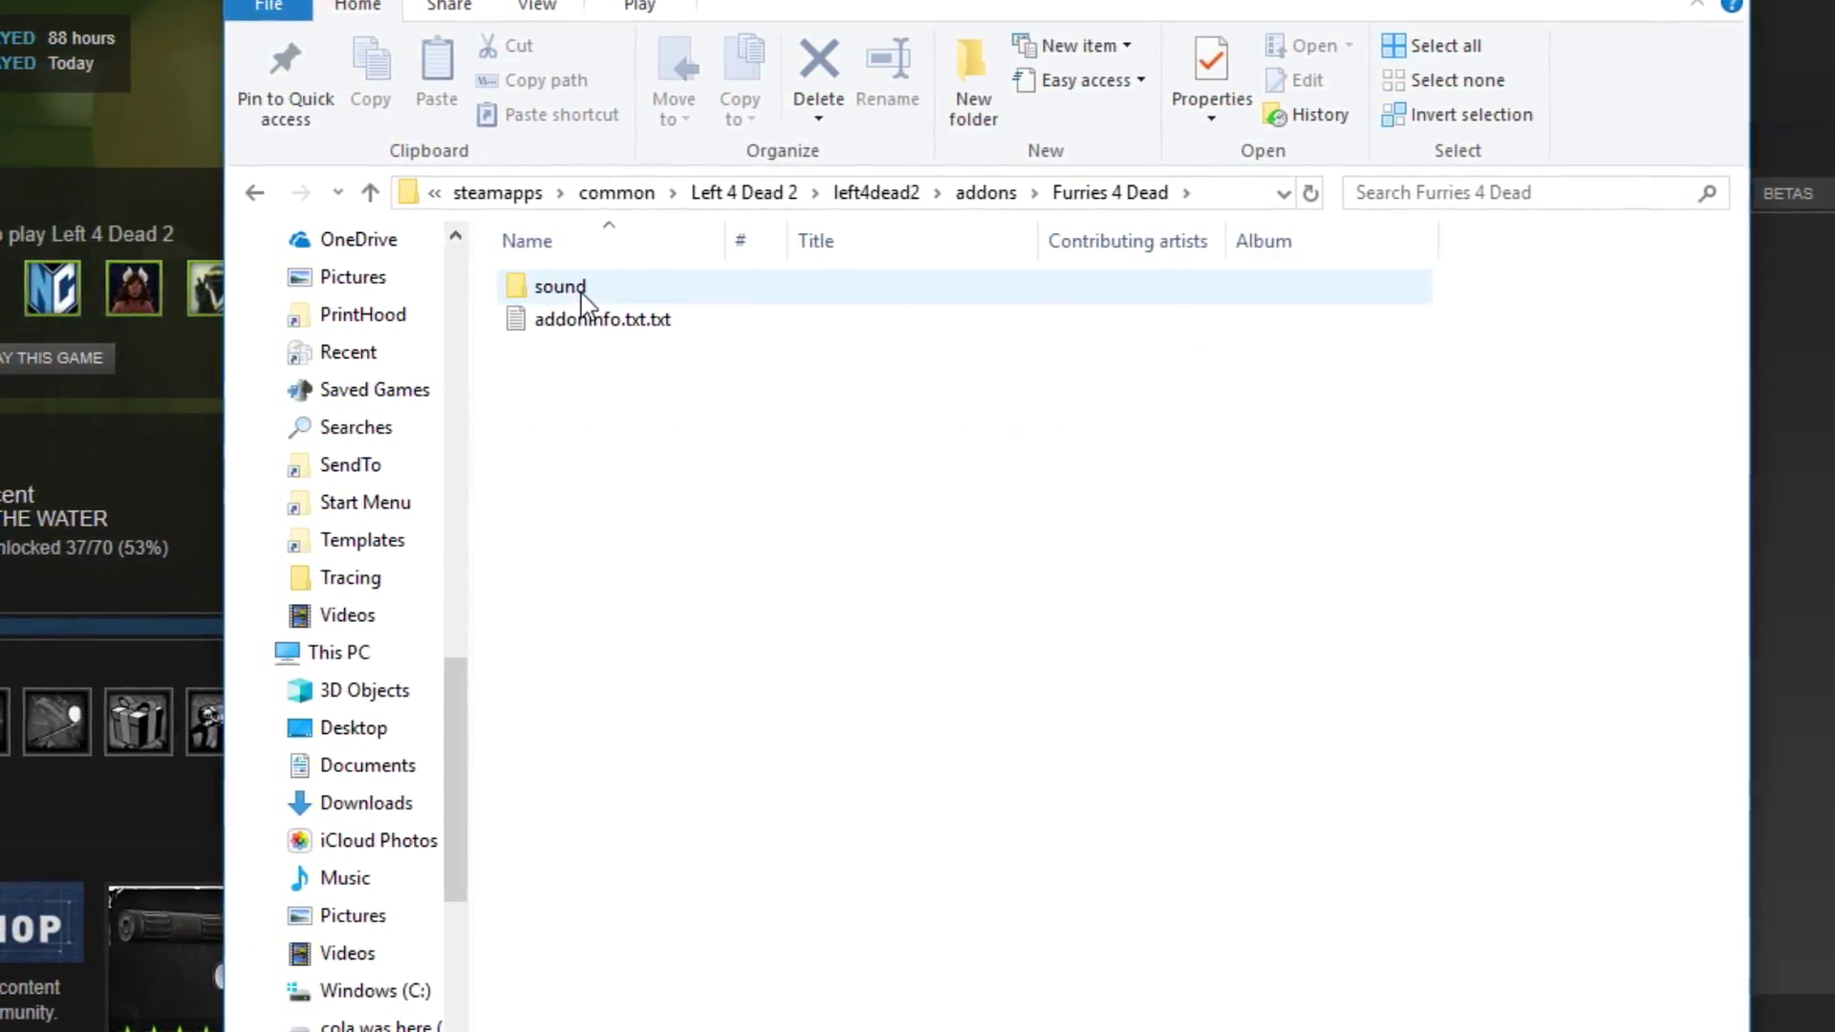
pyautogui.doubleClick(574, 289)
pyautogui.doubleClick(578, 288)
pyautogui.doubleClick(583, 289)
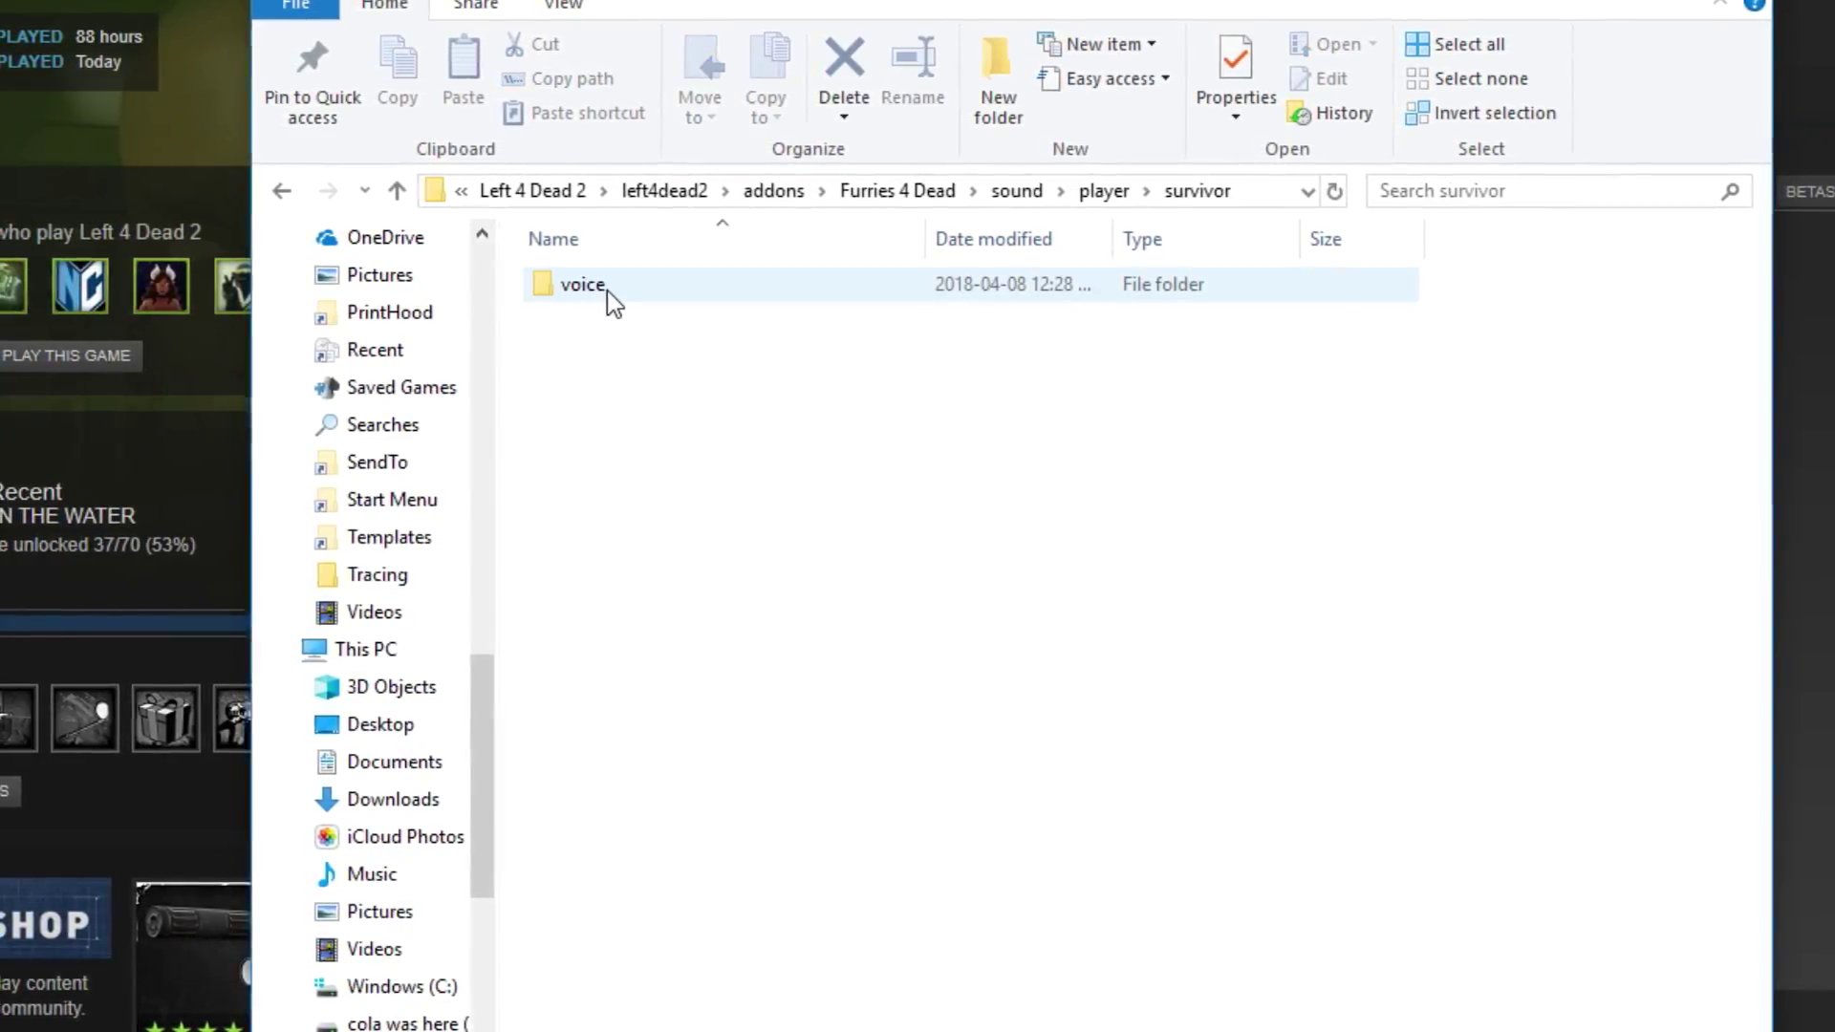
pyautogui.doubleClick(606, 290)
pyautogui.doubleClick(622, 289)
# Scroll down to reactionnegative25.wav and open it in Audacity.
pyautogui.scroll(-6, 961, 526)
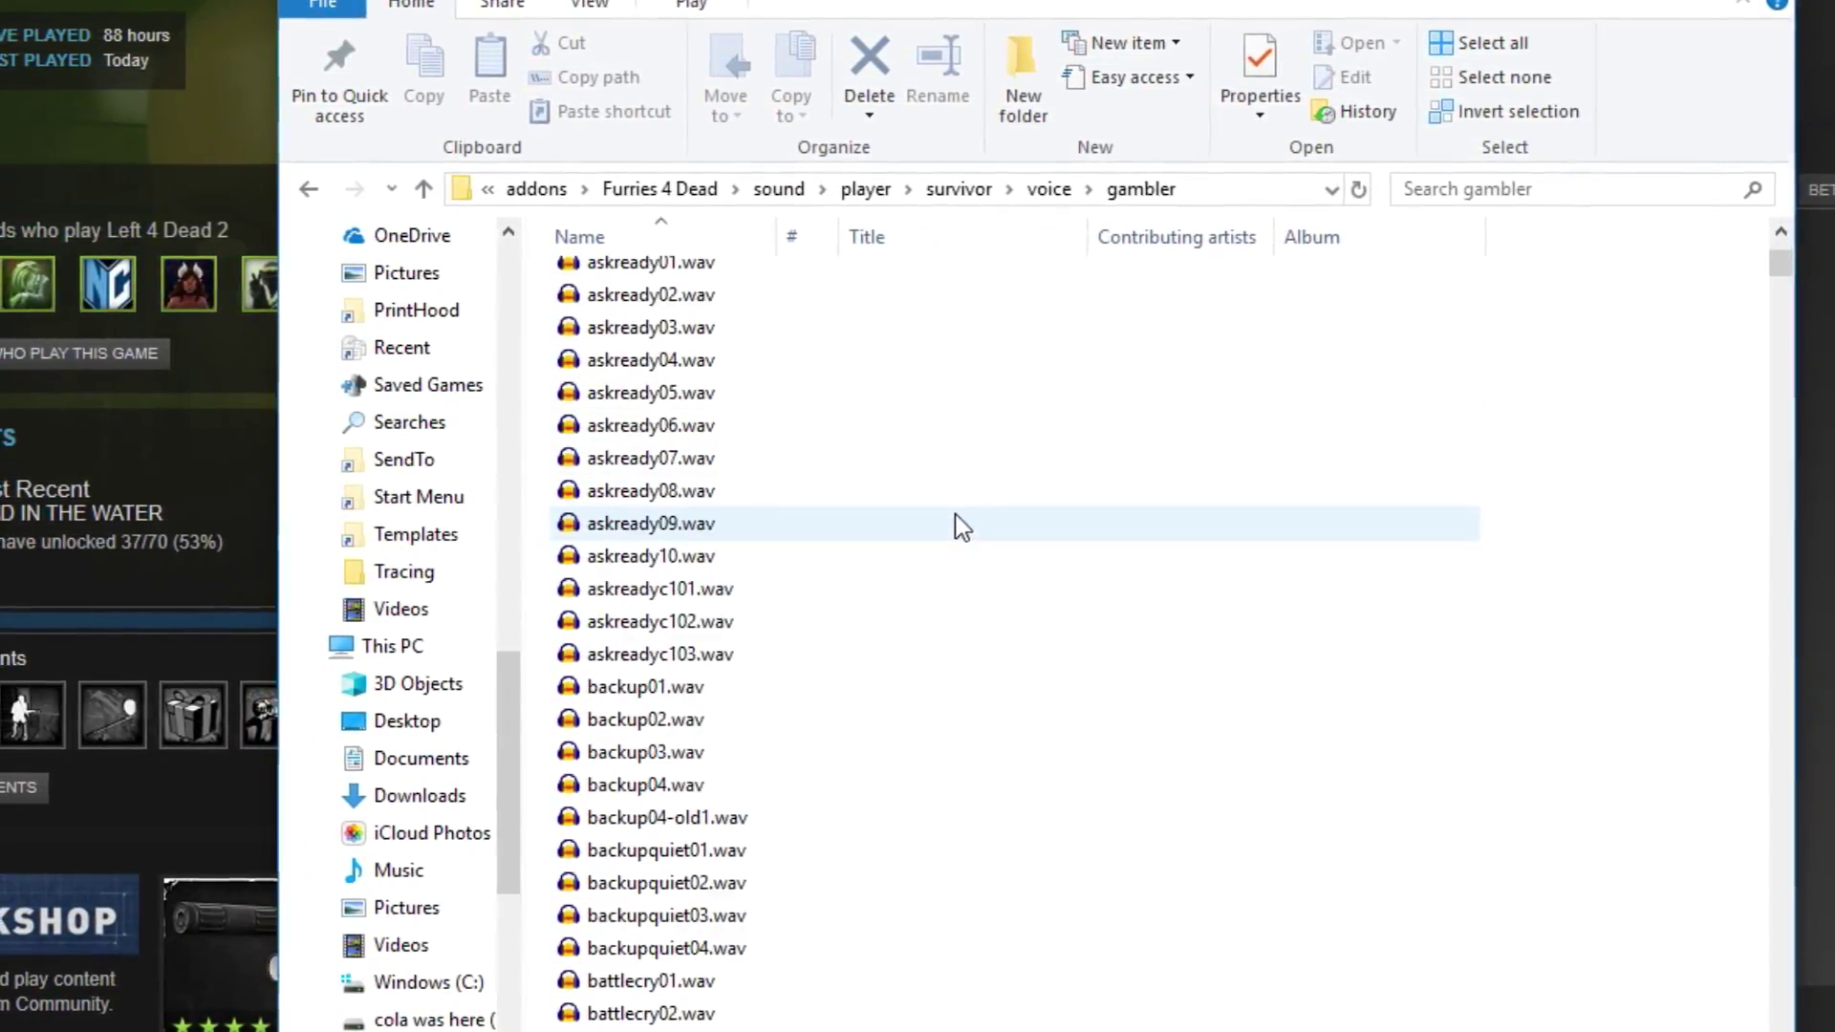
pyautogui.scroll(-20, 961, 526)
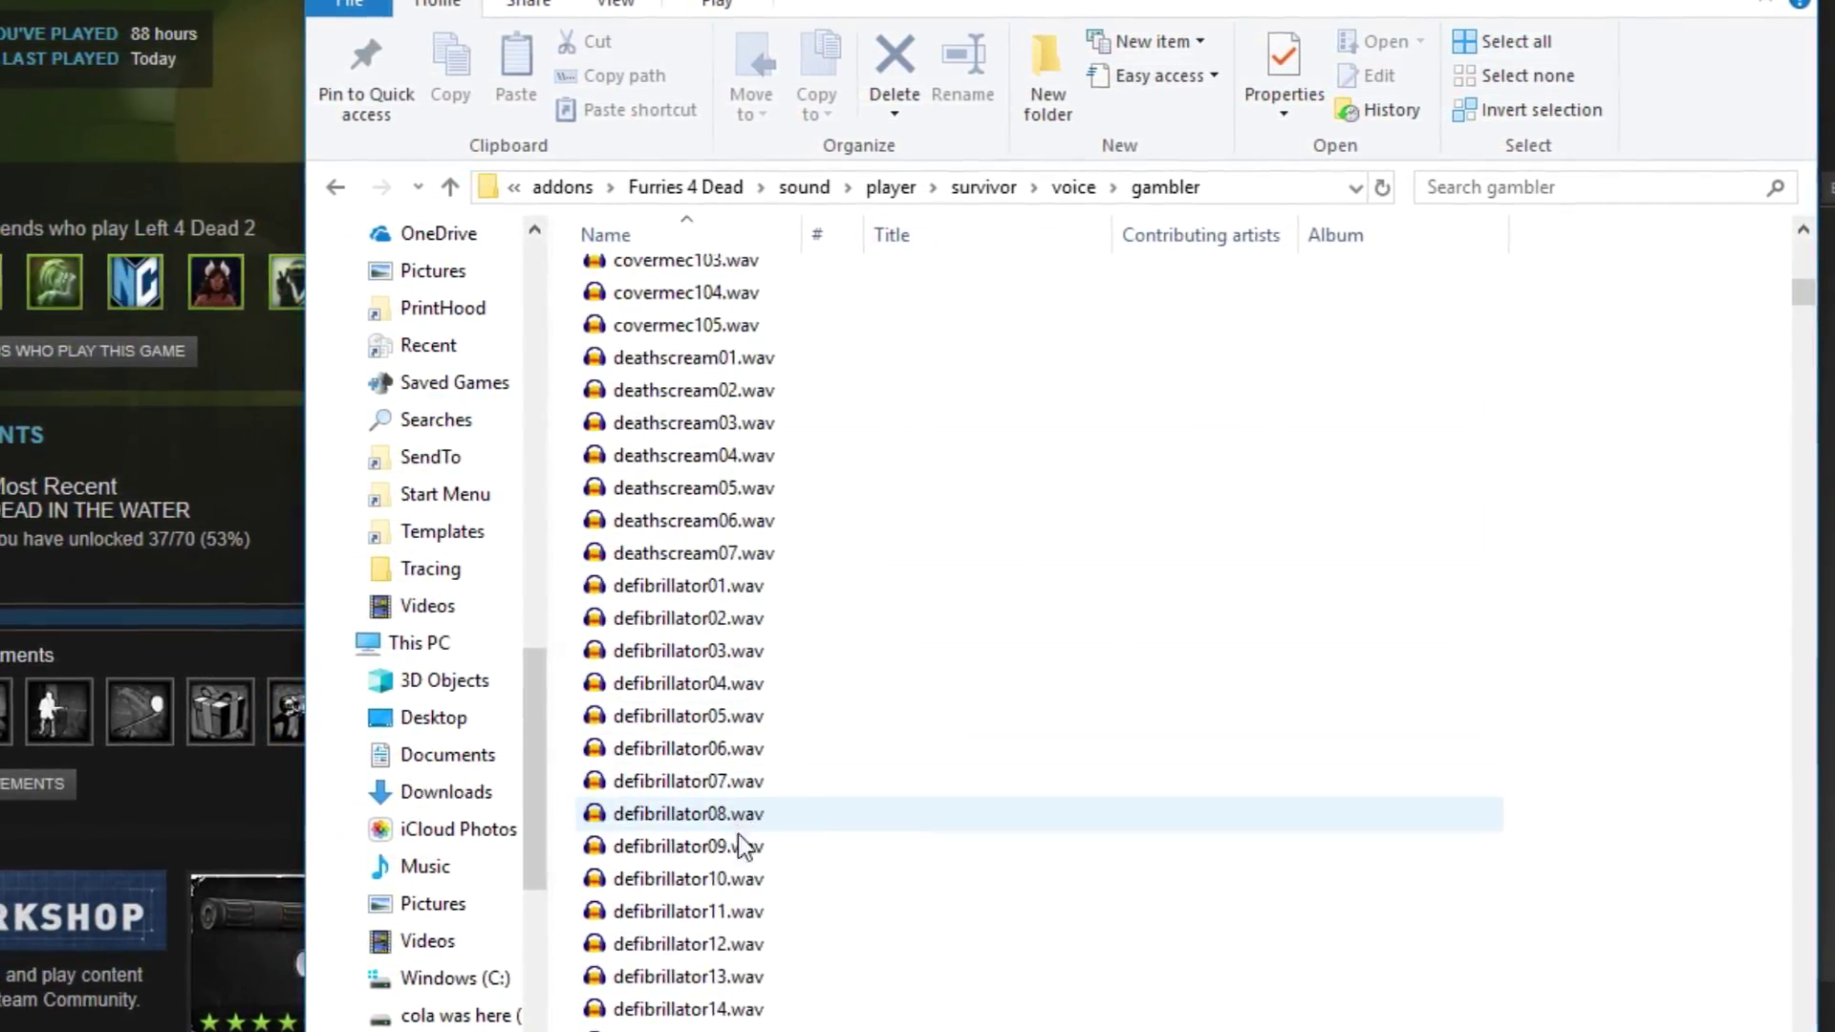
pyautogui.scroll(-20, 741, 841)
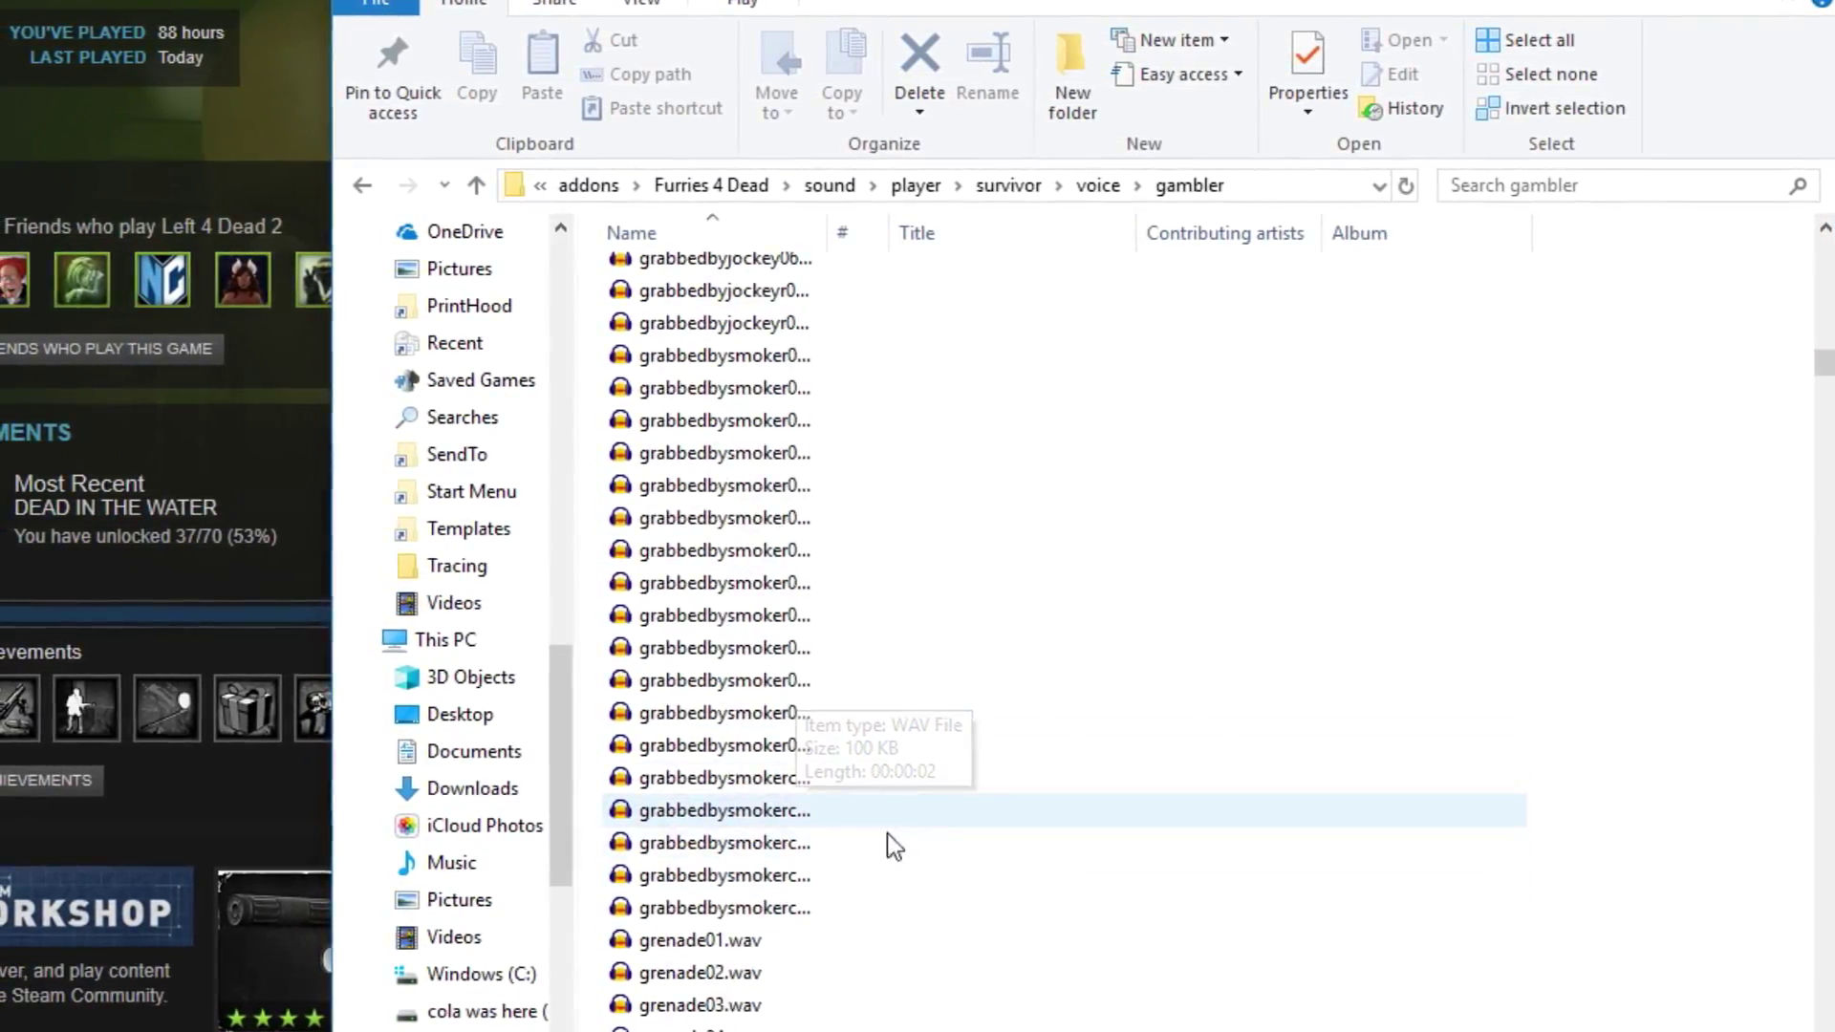
pyautogui.scroll(-20, 889, 836)
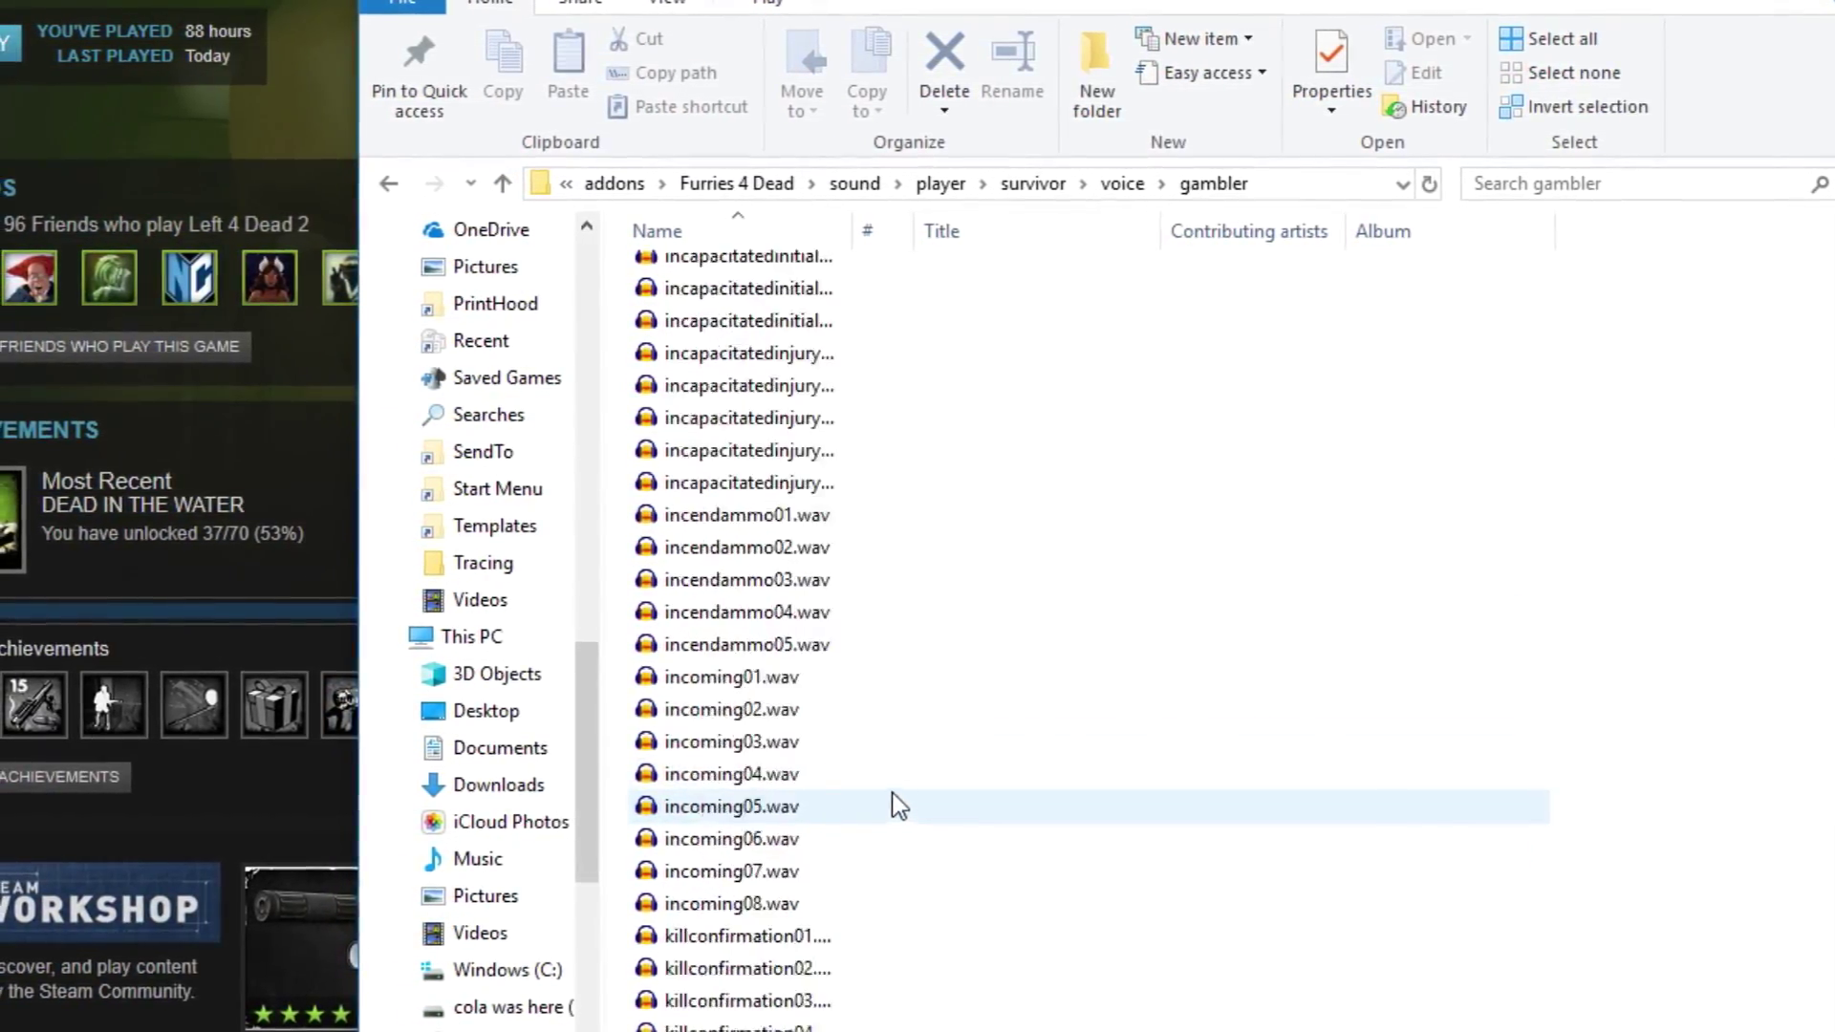
pyautogui.scroll(-20, 898, 805)
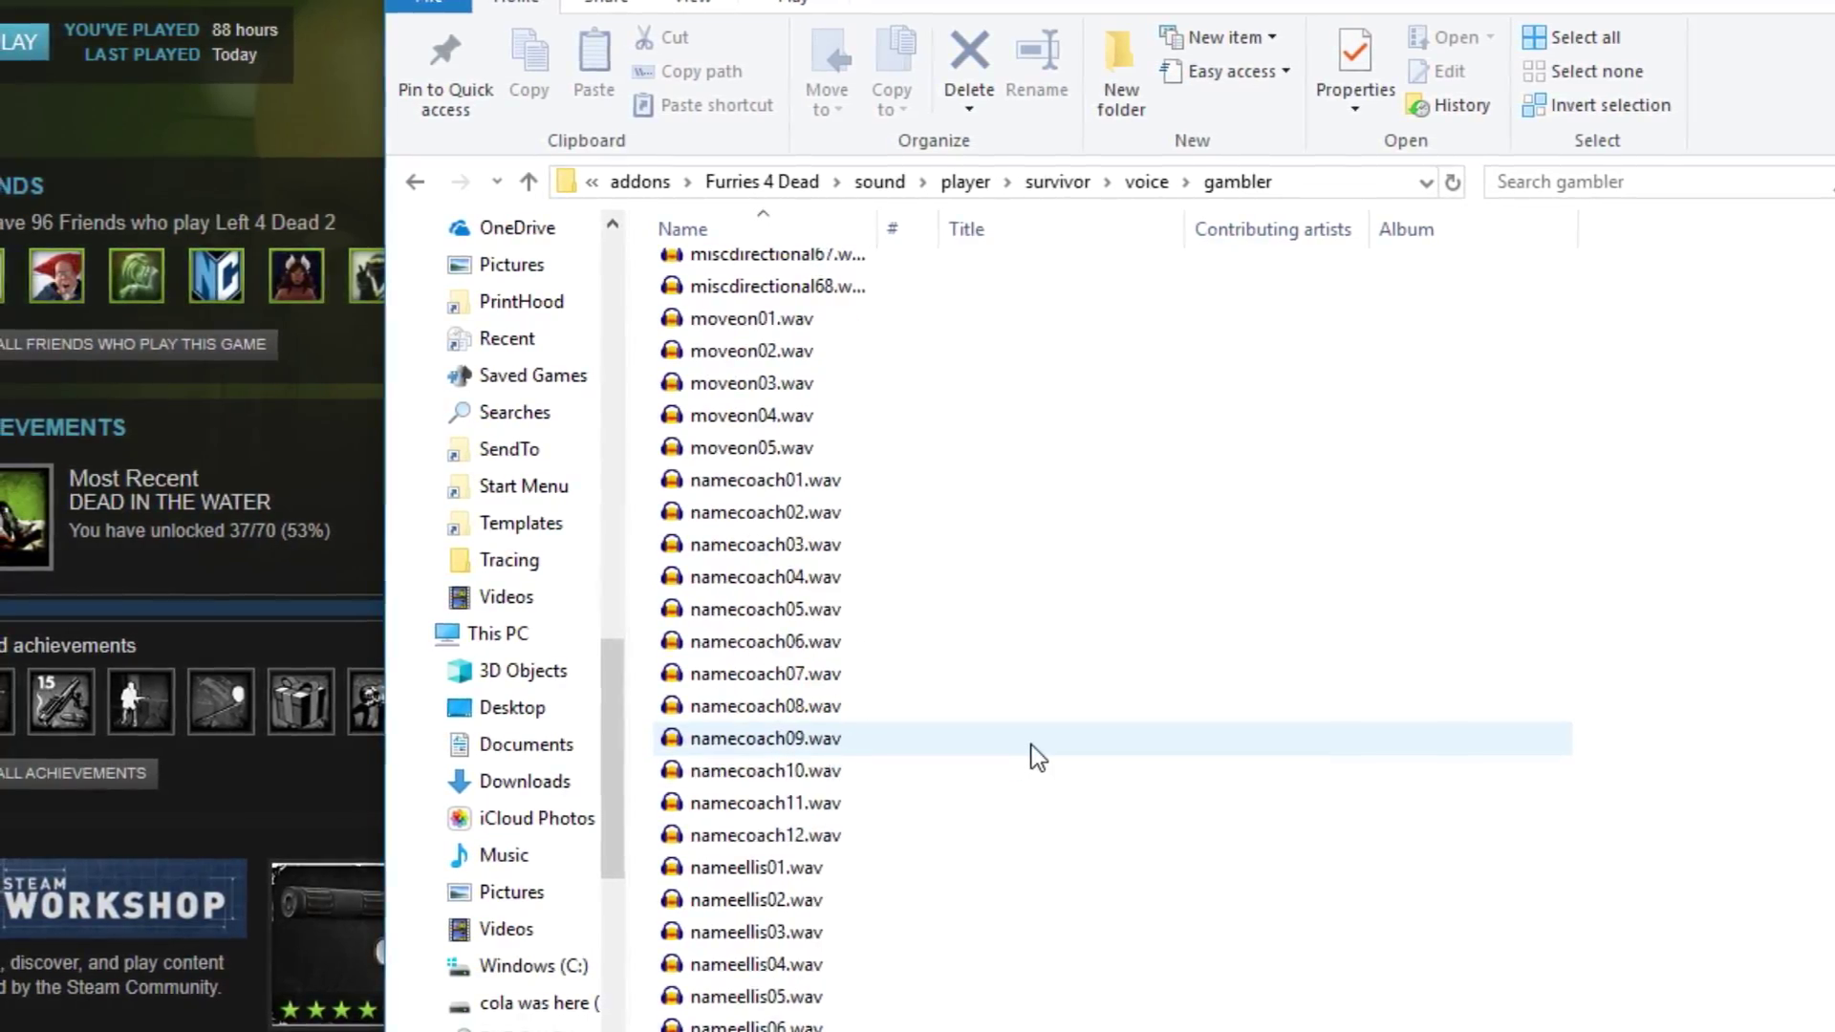
pyautogui.scroll(-20, 1037, 757)
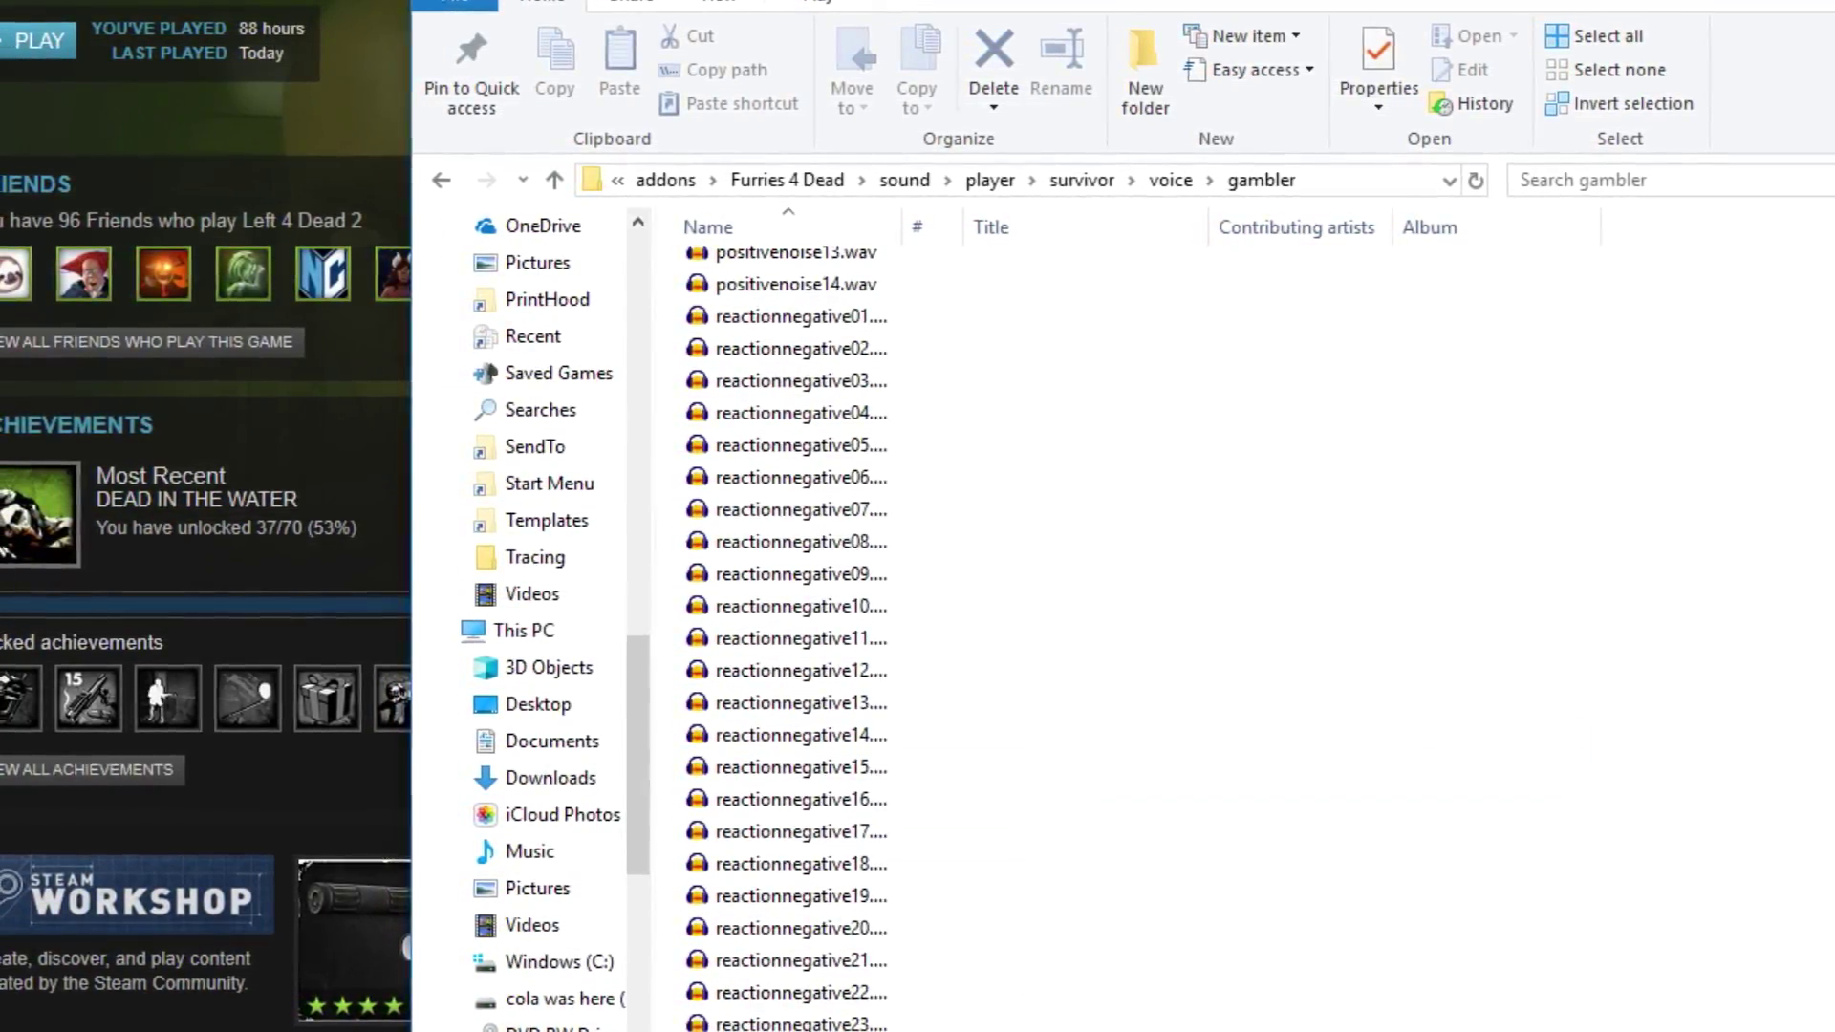
pyautogui.doubleClick(1074, 746)
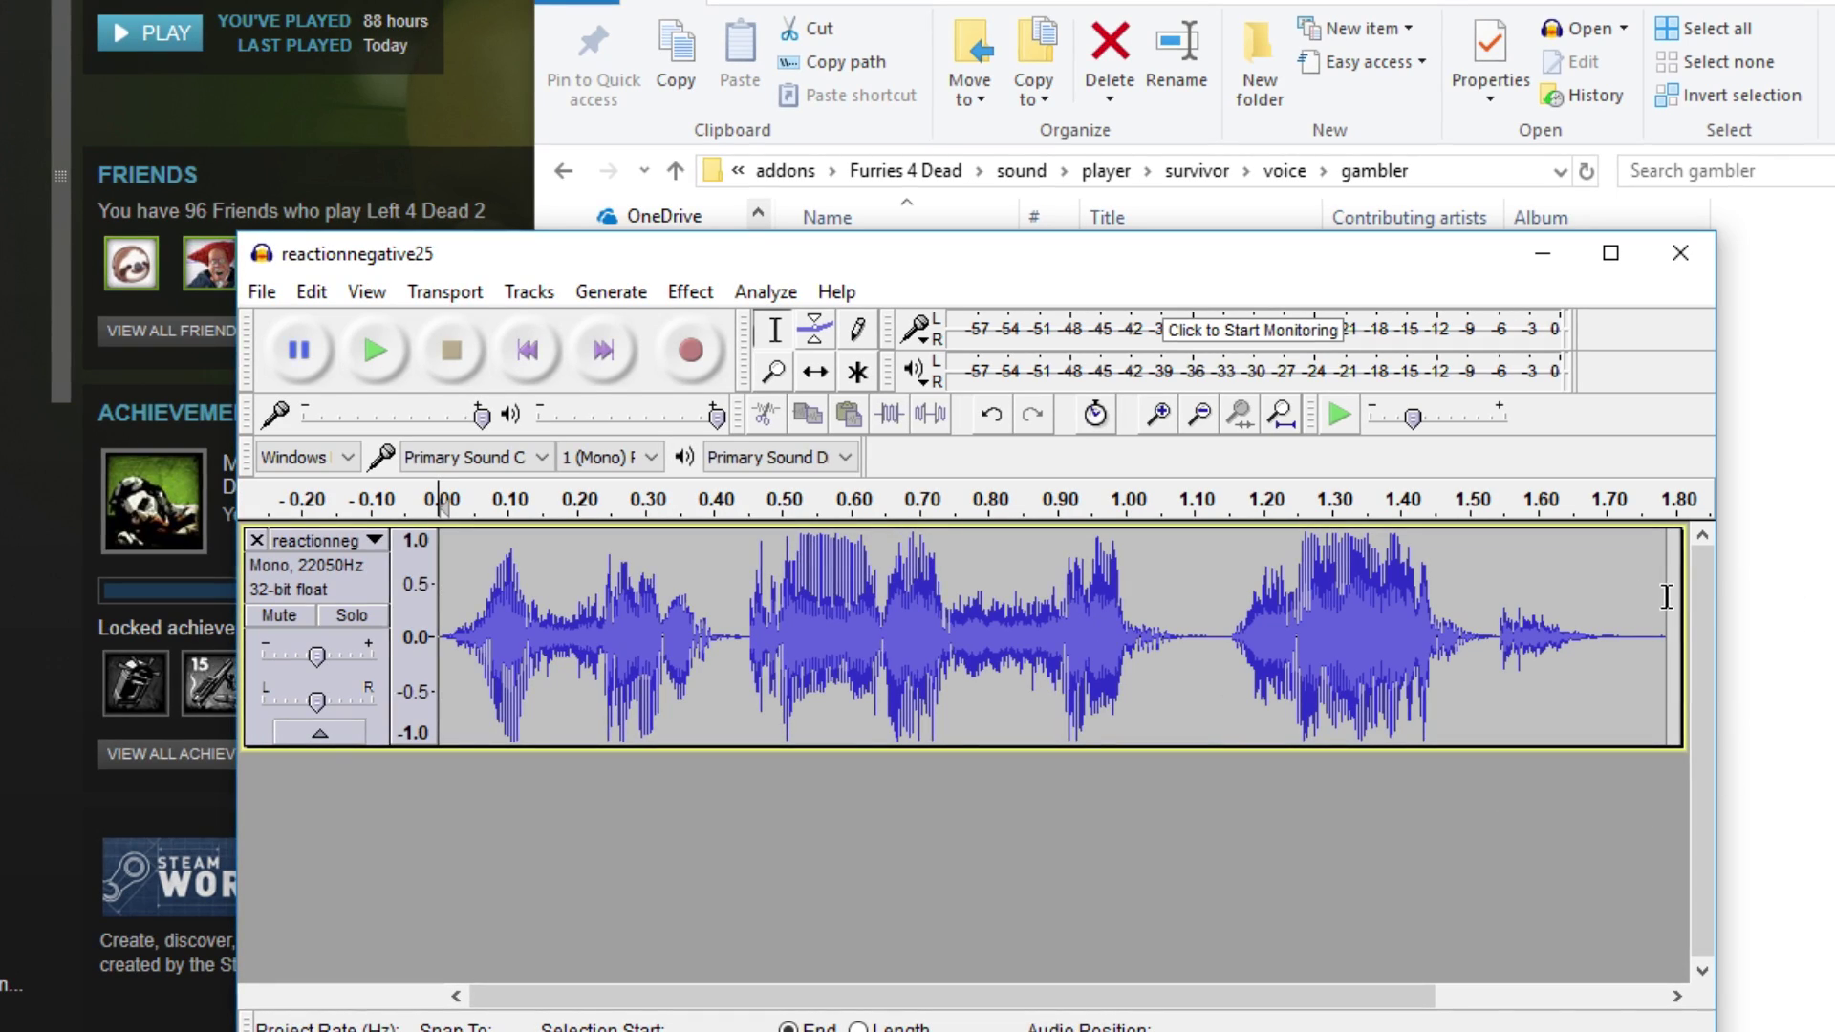
pyautogui.moveTo(1666, 596); pyautogui.dragTo(438, 611)
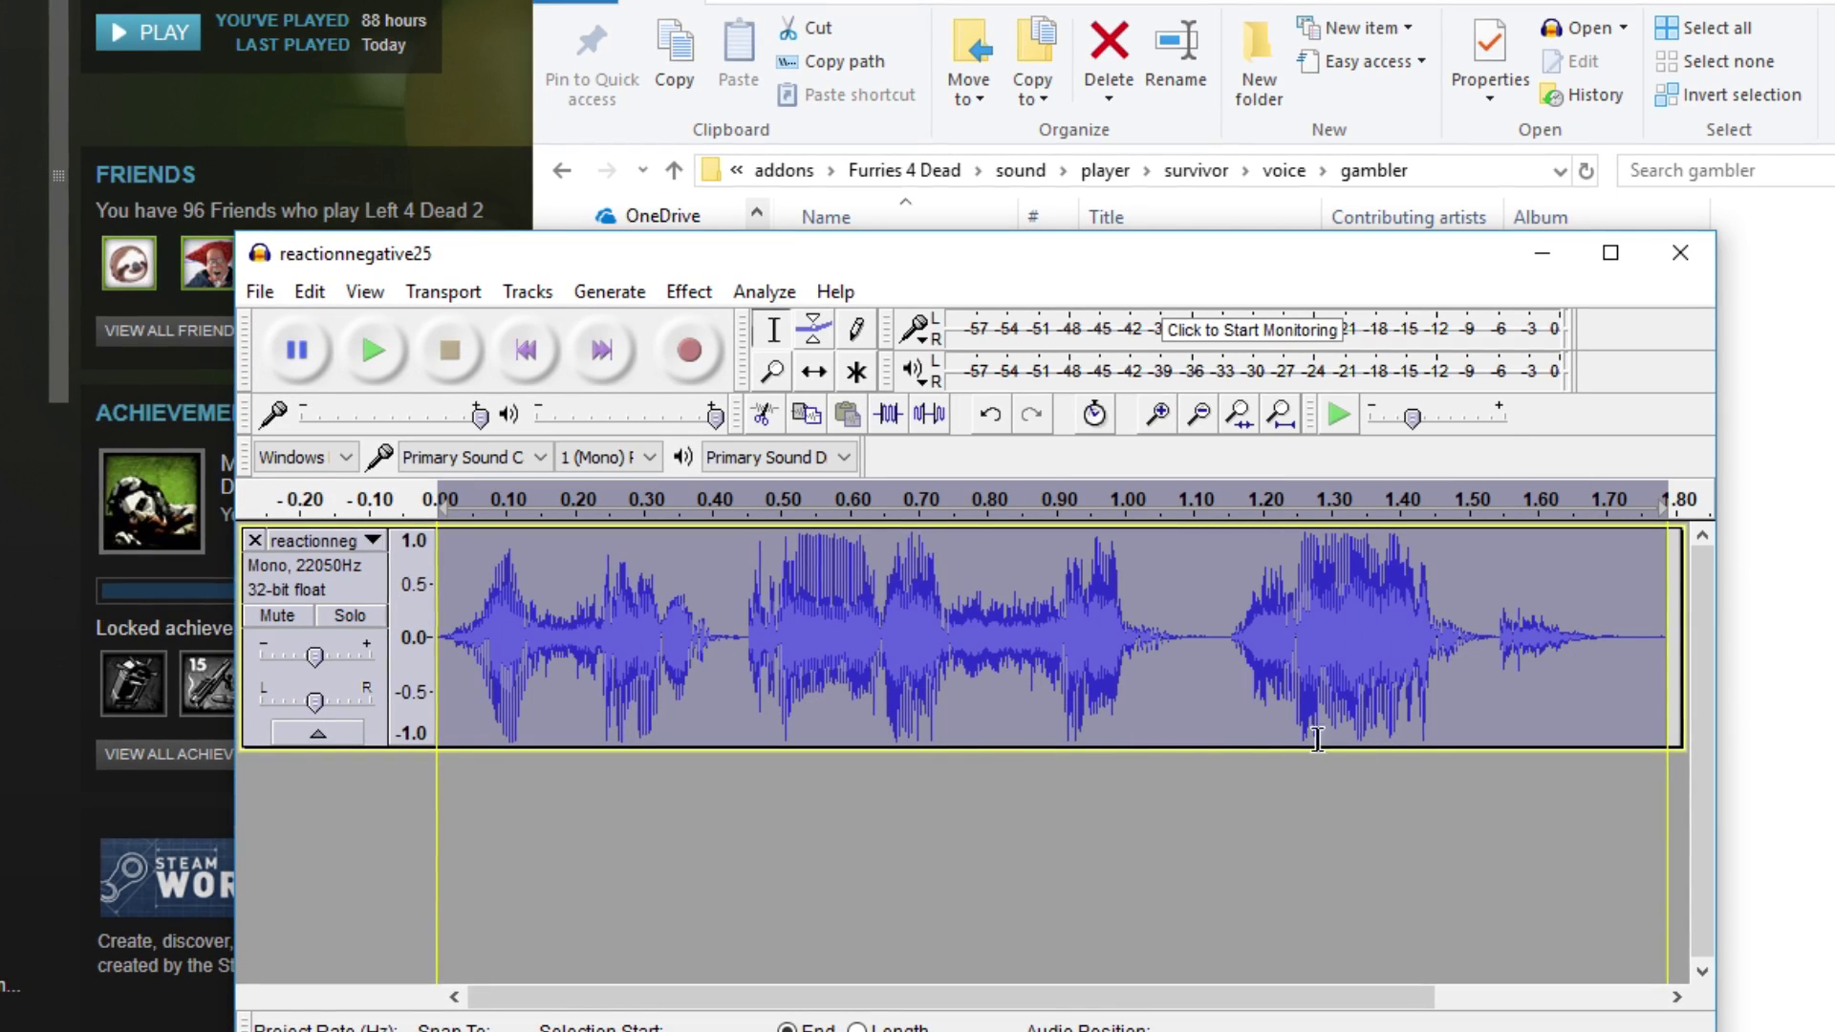
pyautogui.hscroll(3, 1261, 631)
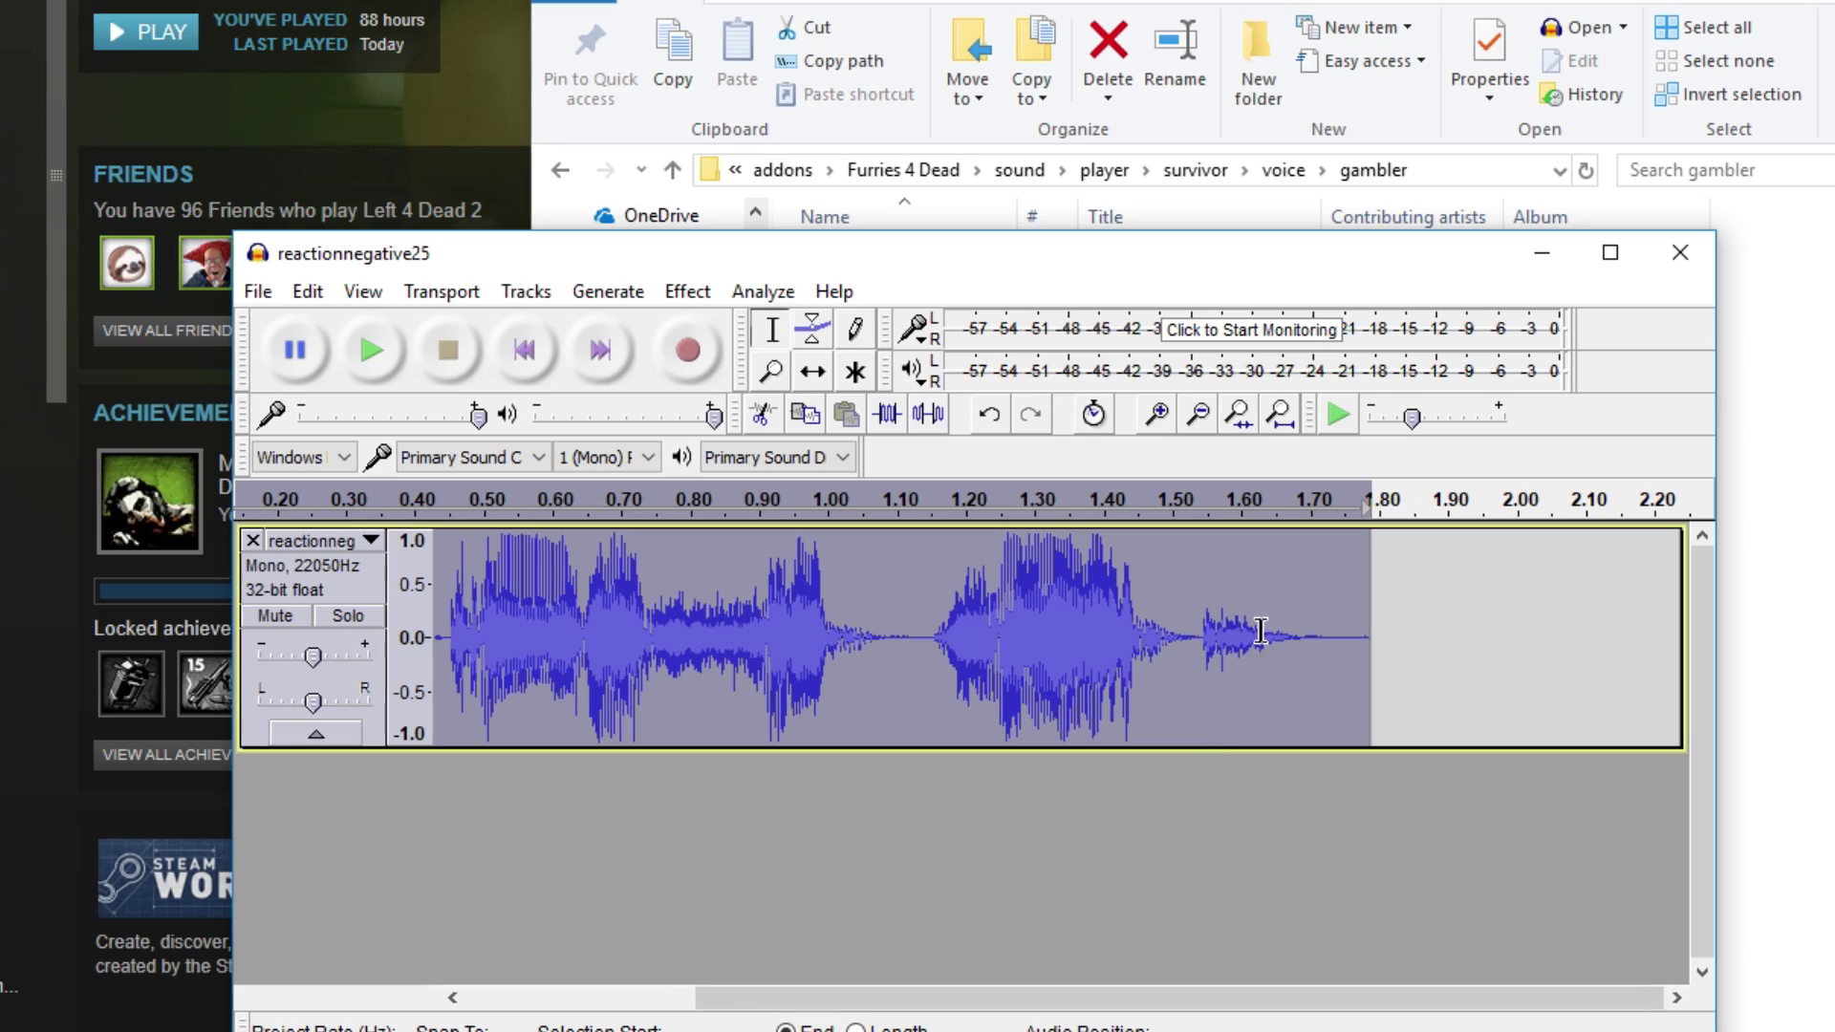
pyautogui.click(1051, 841)
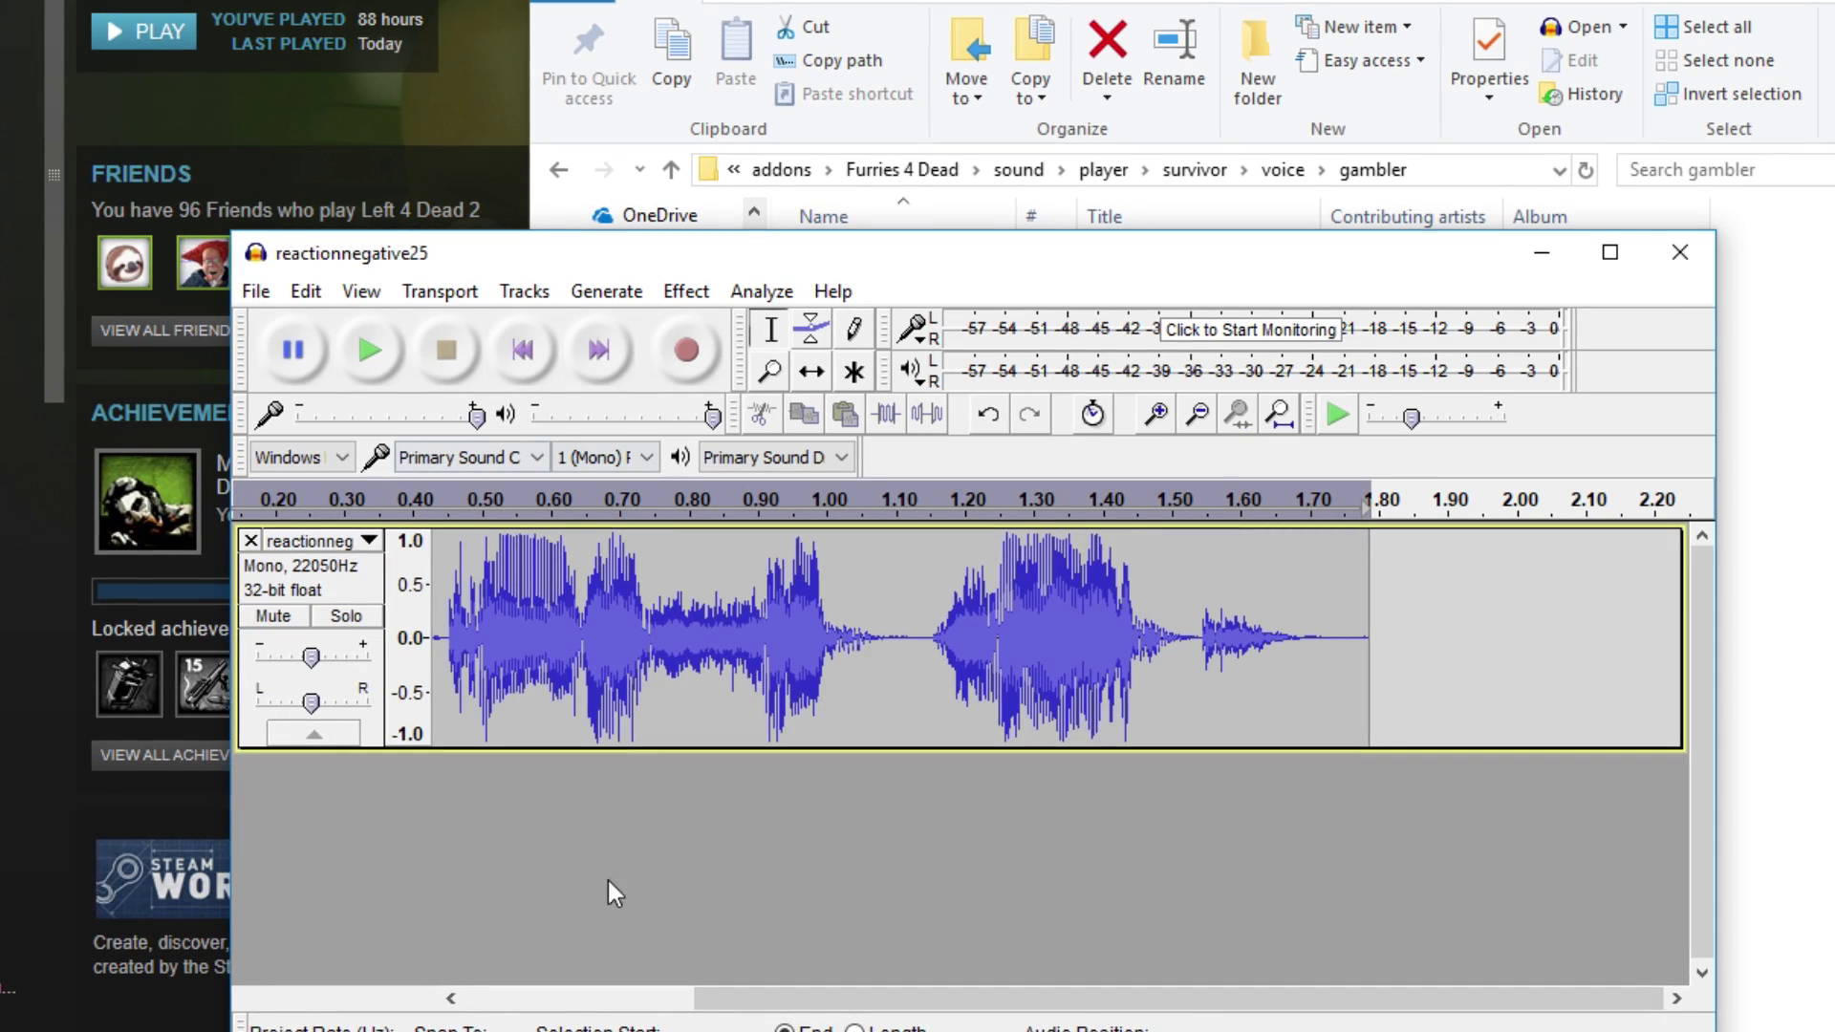
pyautogui.moveTo(819, 1000); pyautogui.dragTo(482, 966)
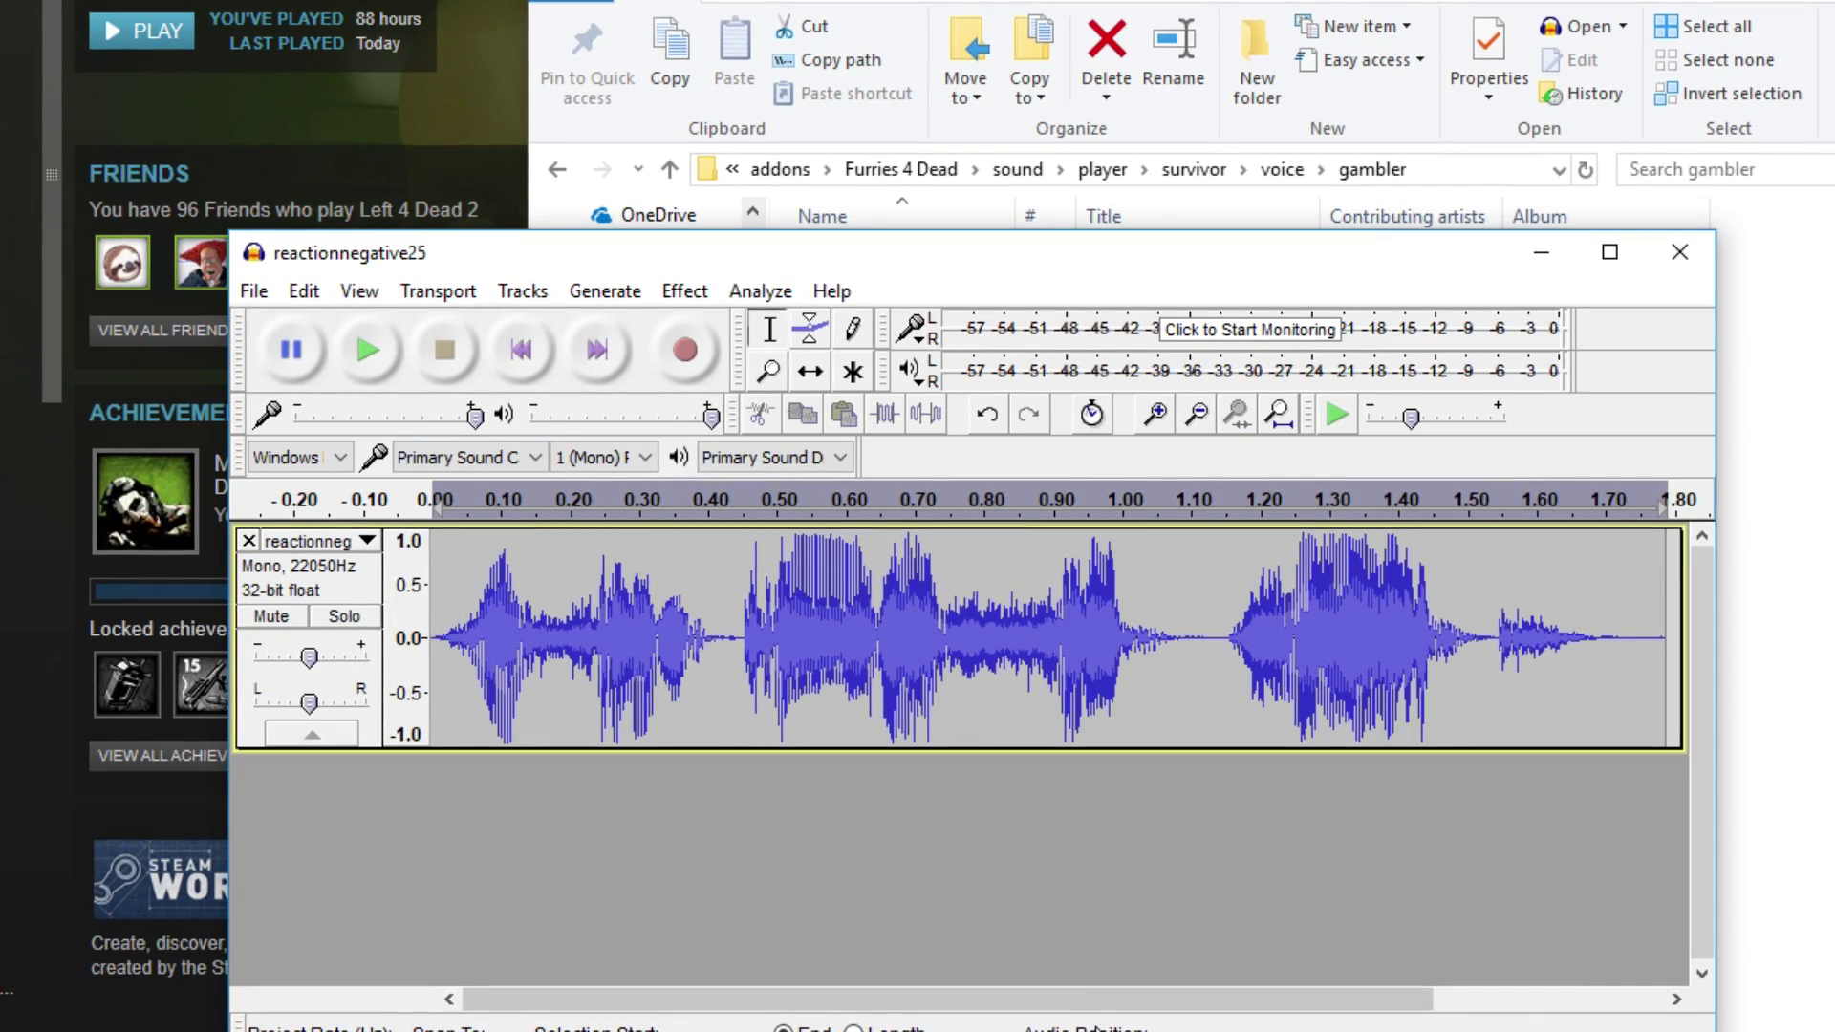
pyautogui.moveTo(1096, 1001); pyautogui.dragTo(1140, 1003)
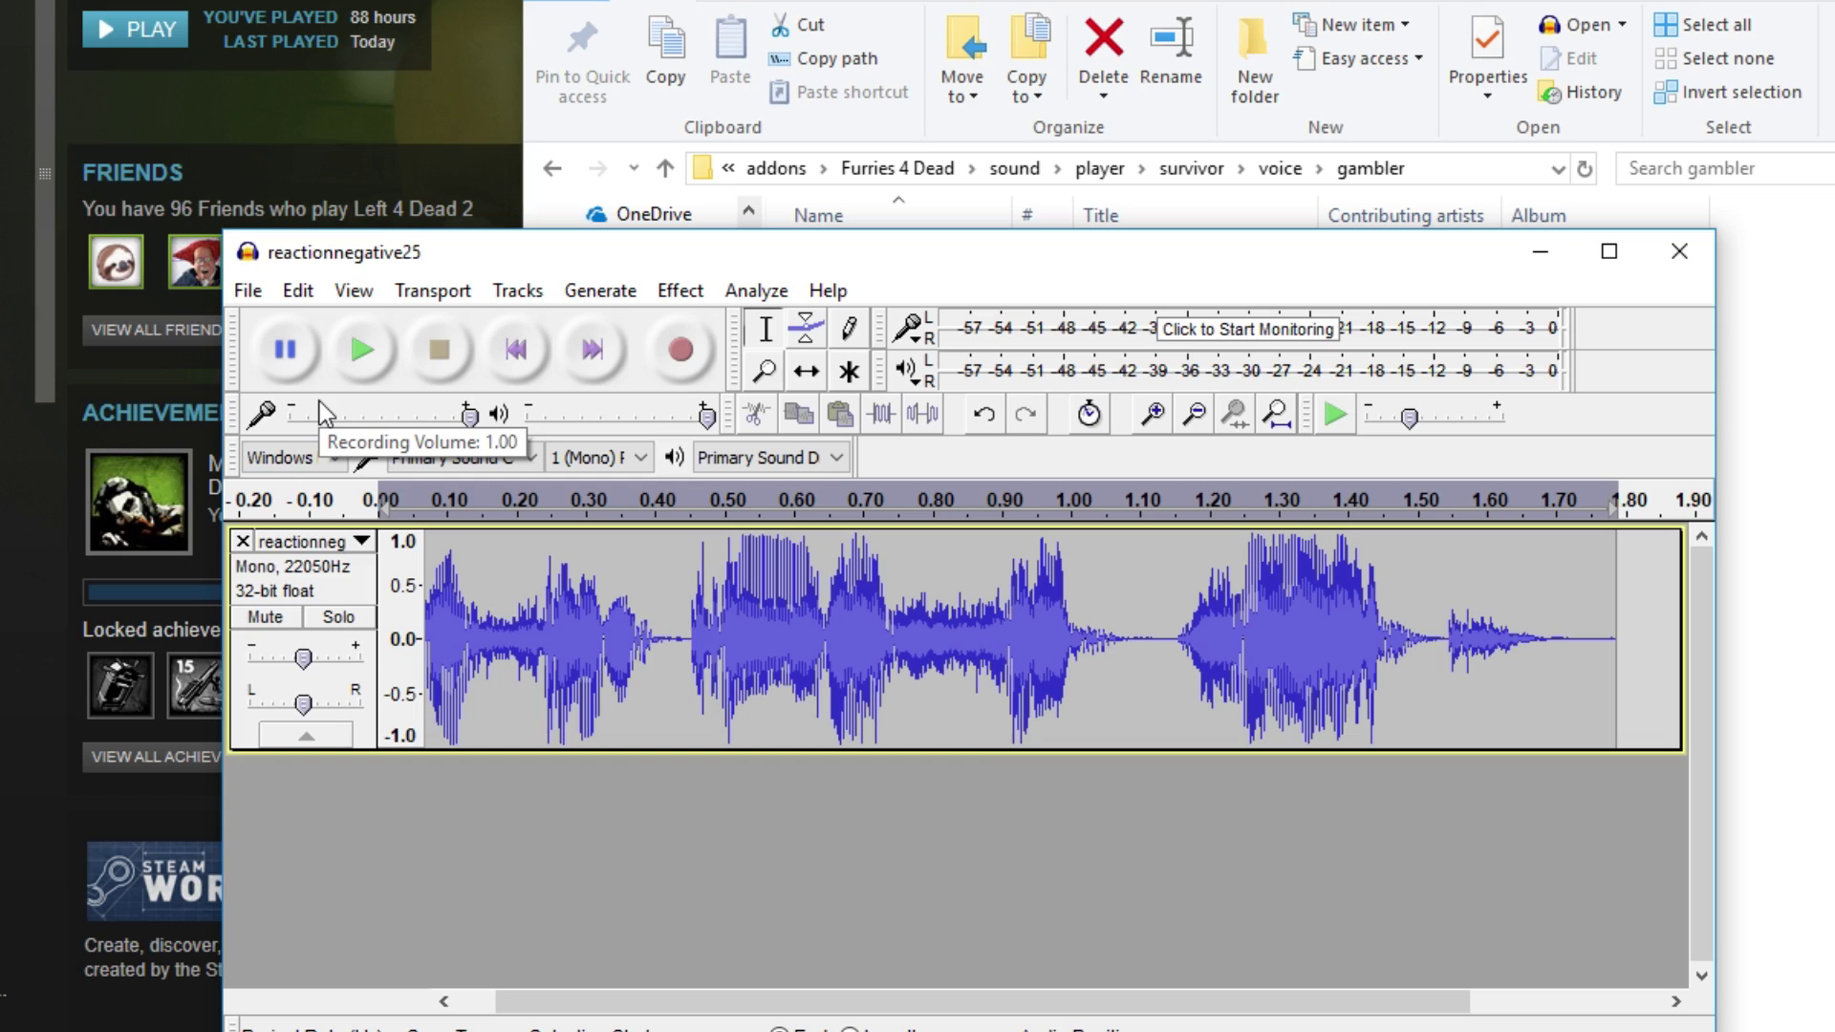
pyautogui.press('space')
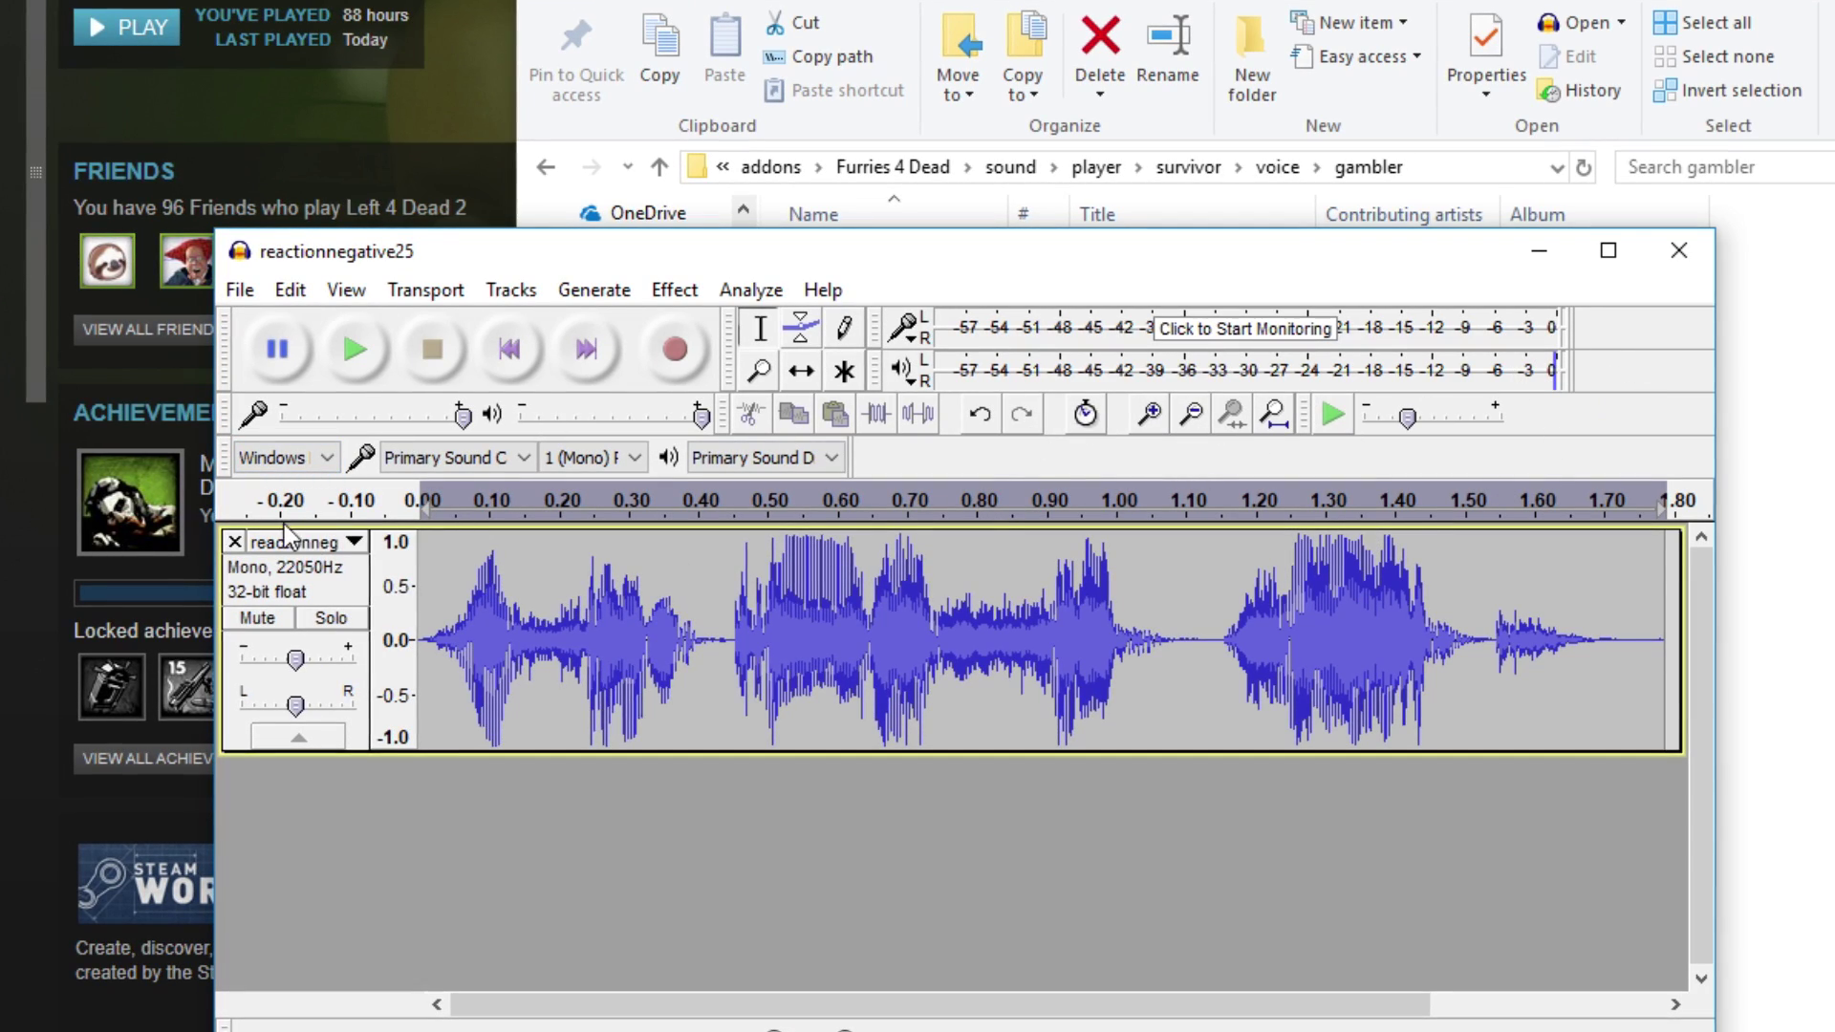
pyautogui.click(318, 521)
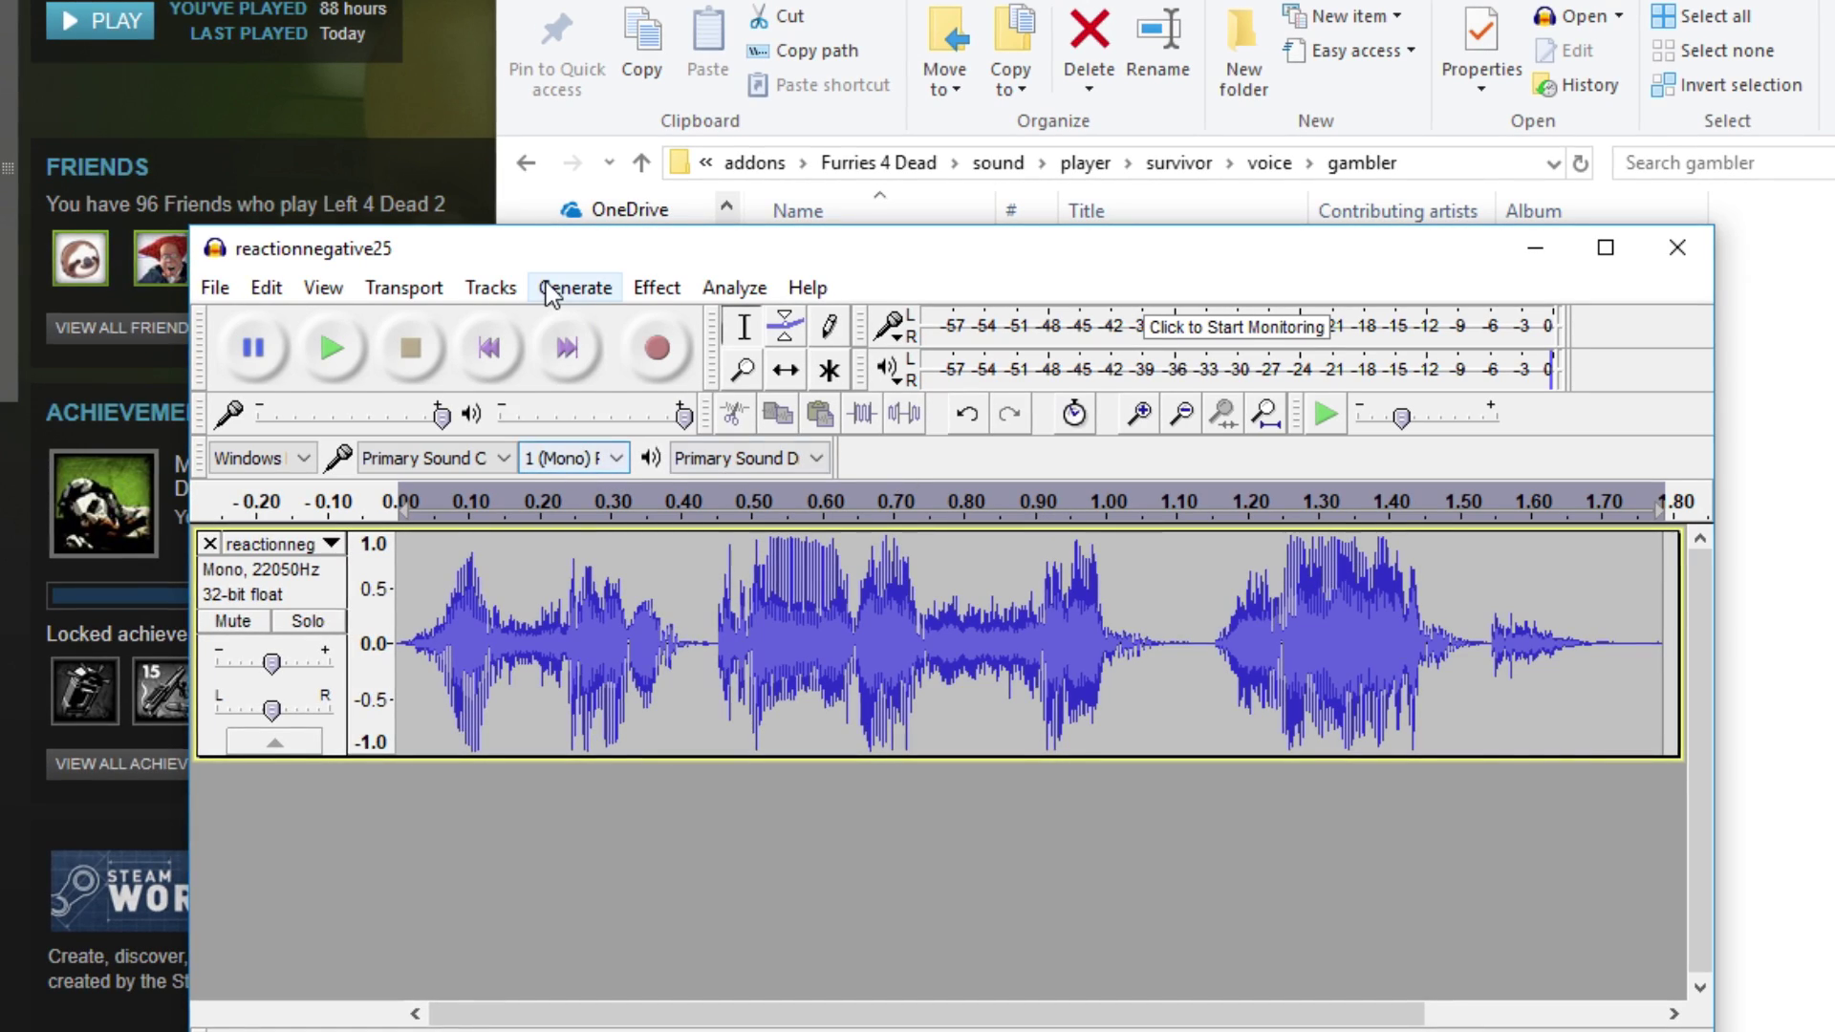
# Replace the whole reactionnegative25 clip with generated silence, undoing a stray silence track first.
pyautogui.click(575, 289)
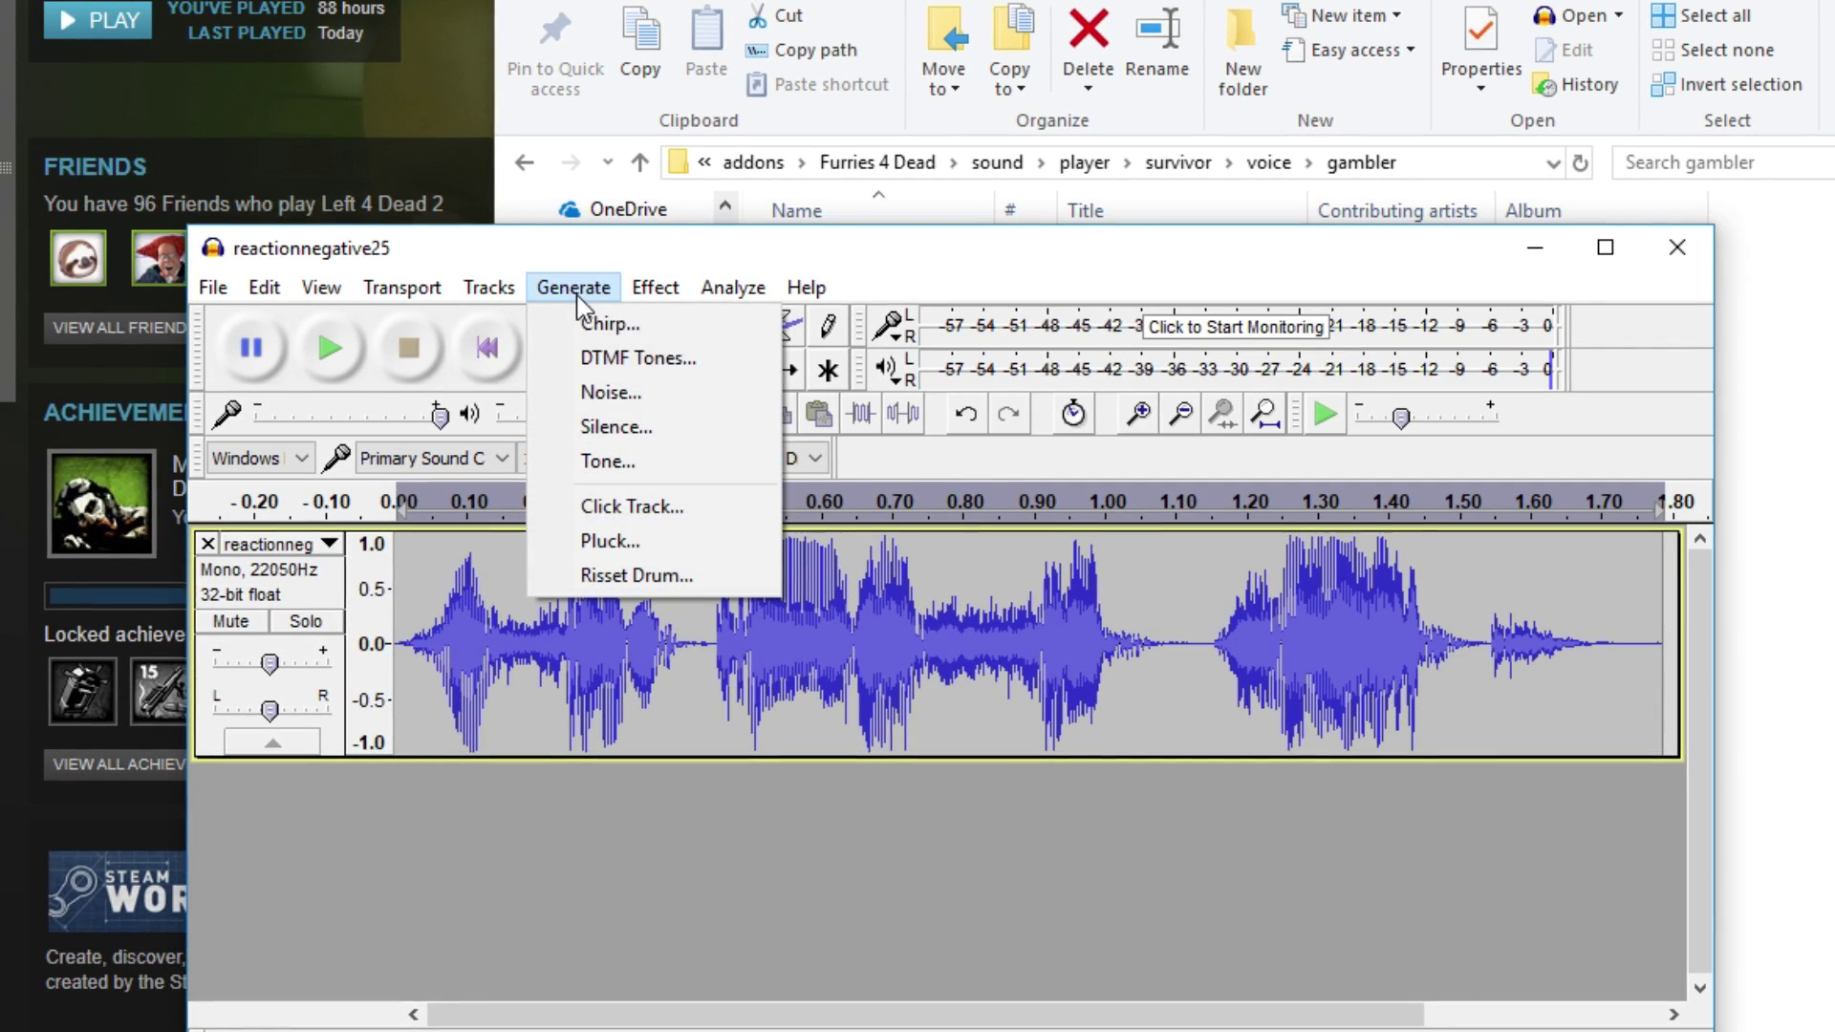
pyautogui.click(614, 427)
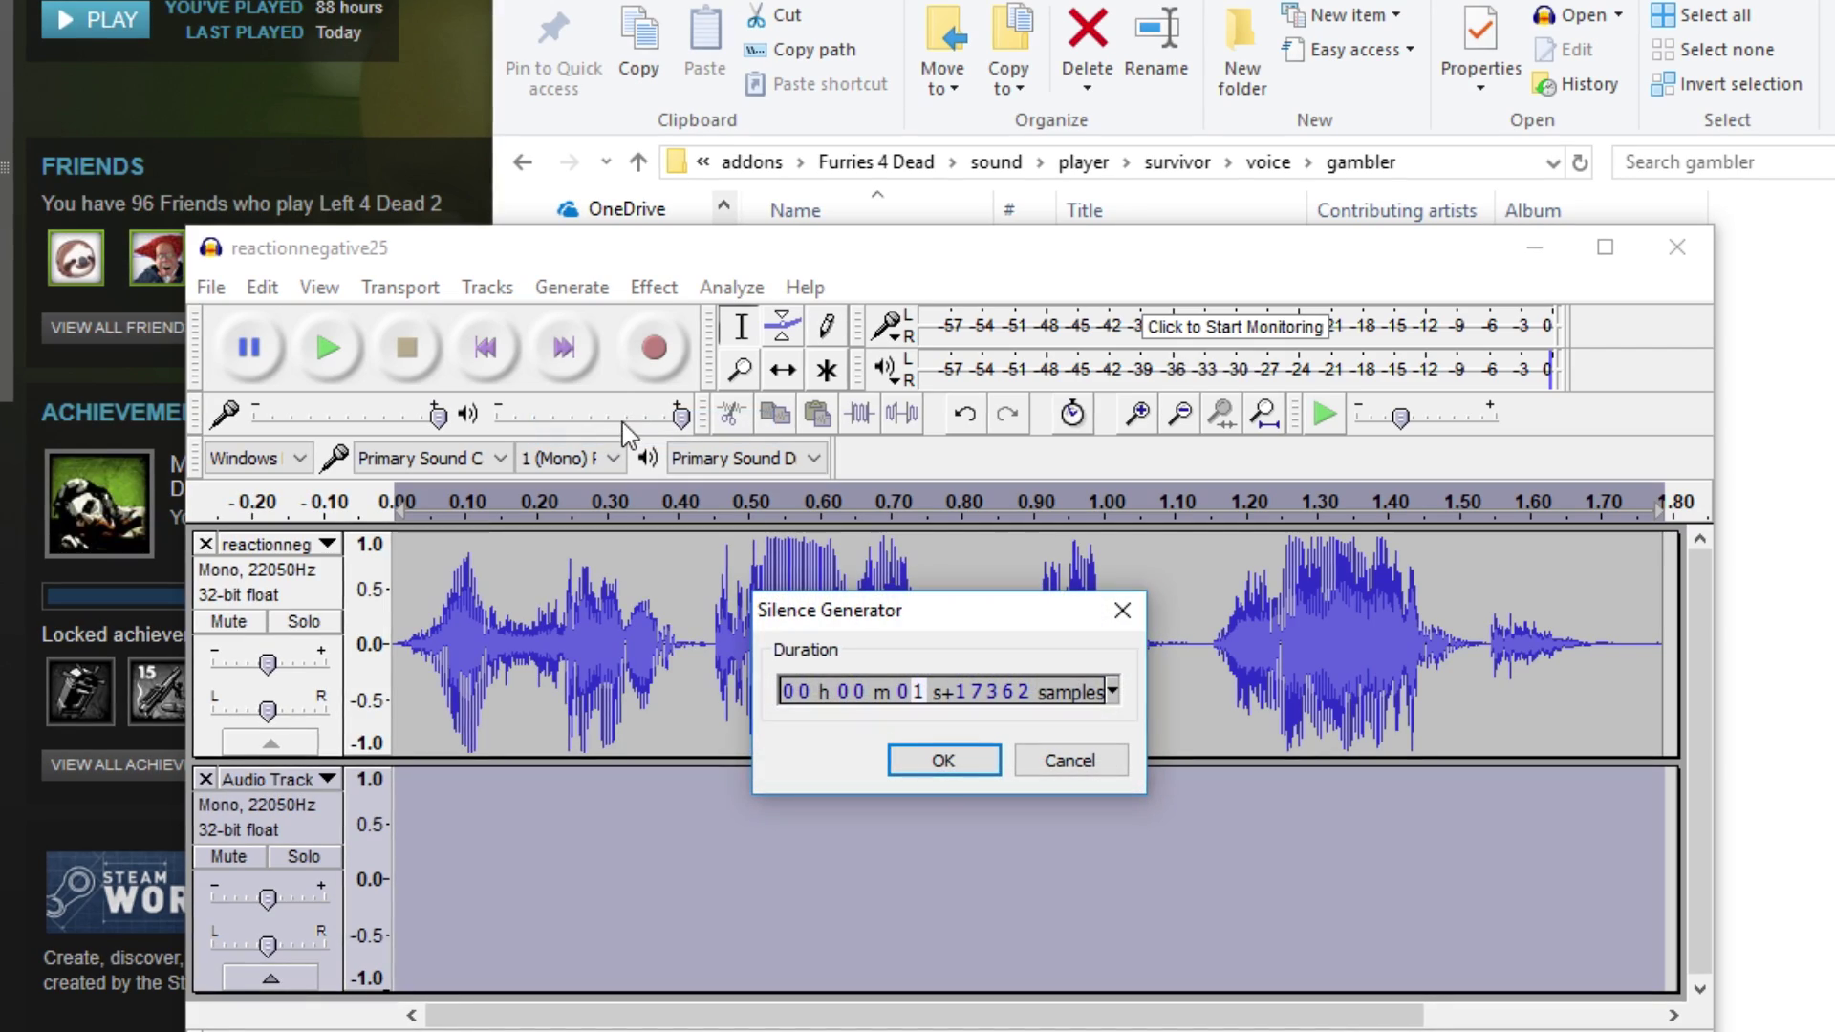
pyautogui.click(943, 765)
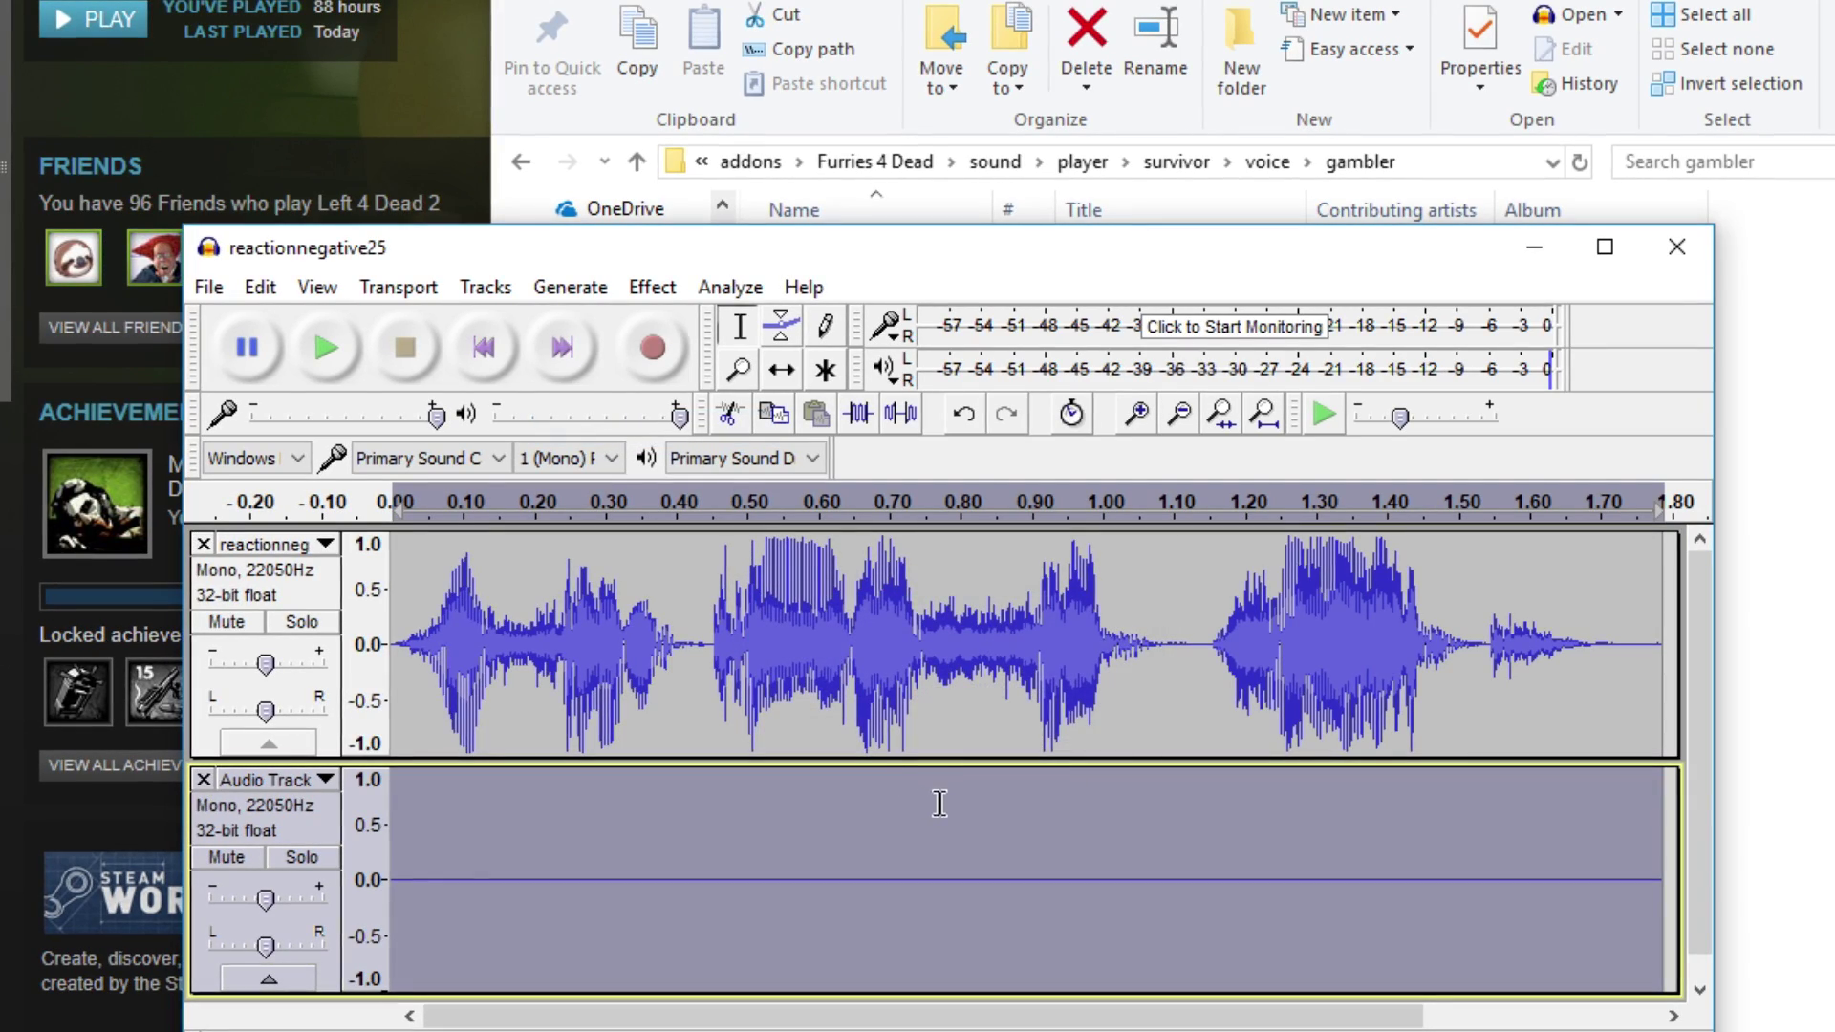
pyautogui.hotkey('ctrl', 'z')
pyautogui.hotkey('ctrl', 'a')
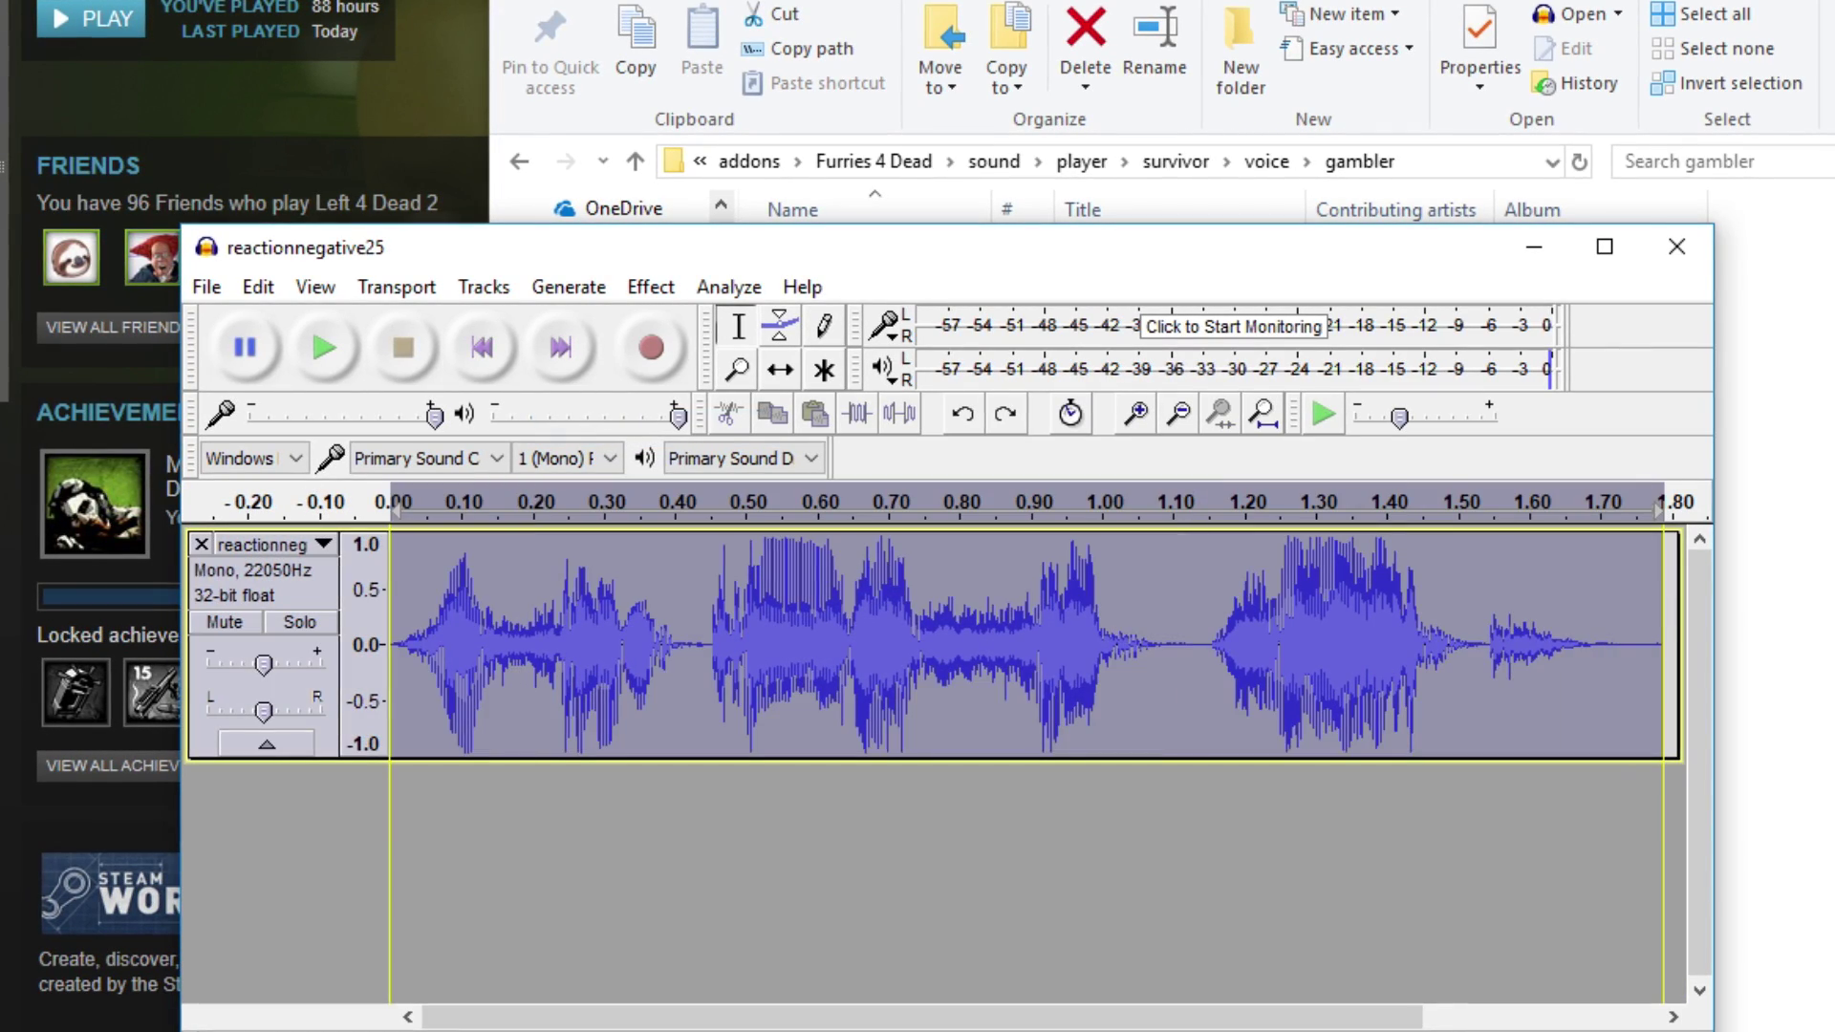
pyautogui.click(531, 285)
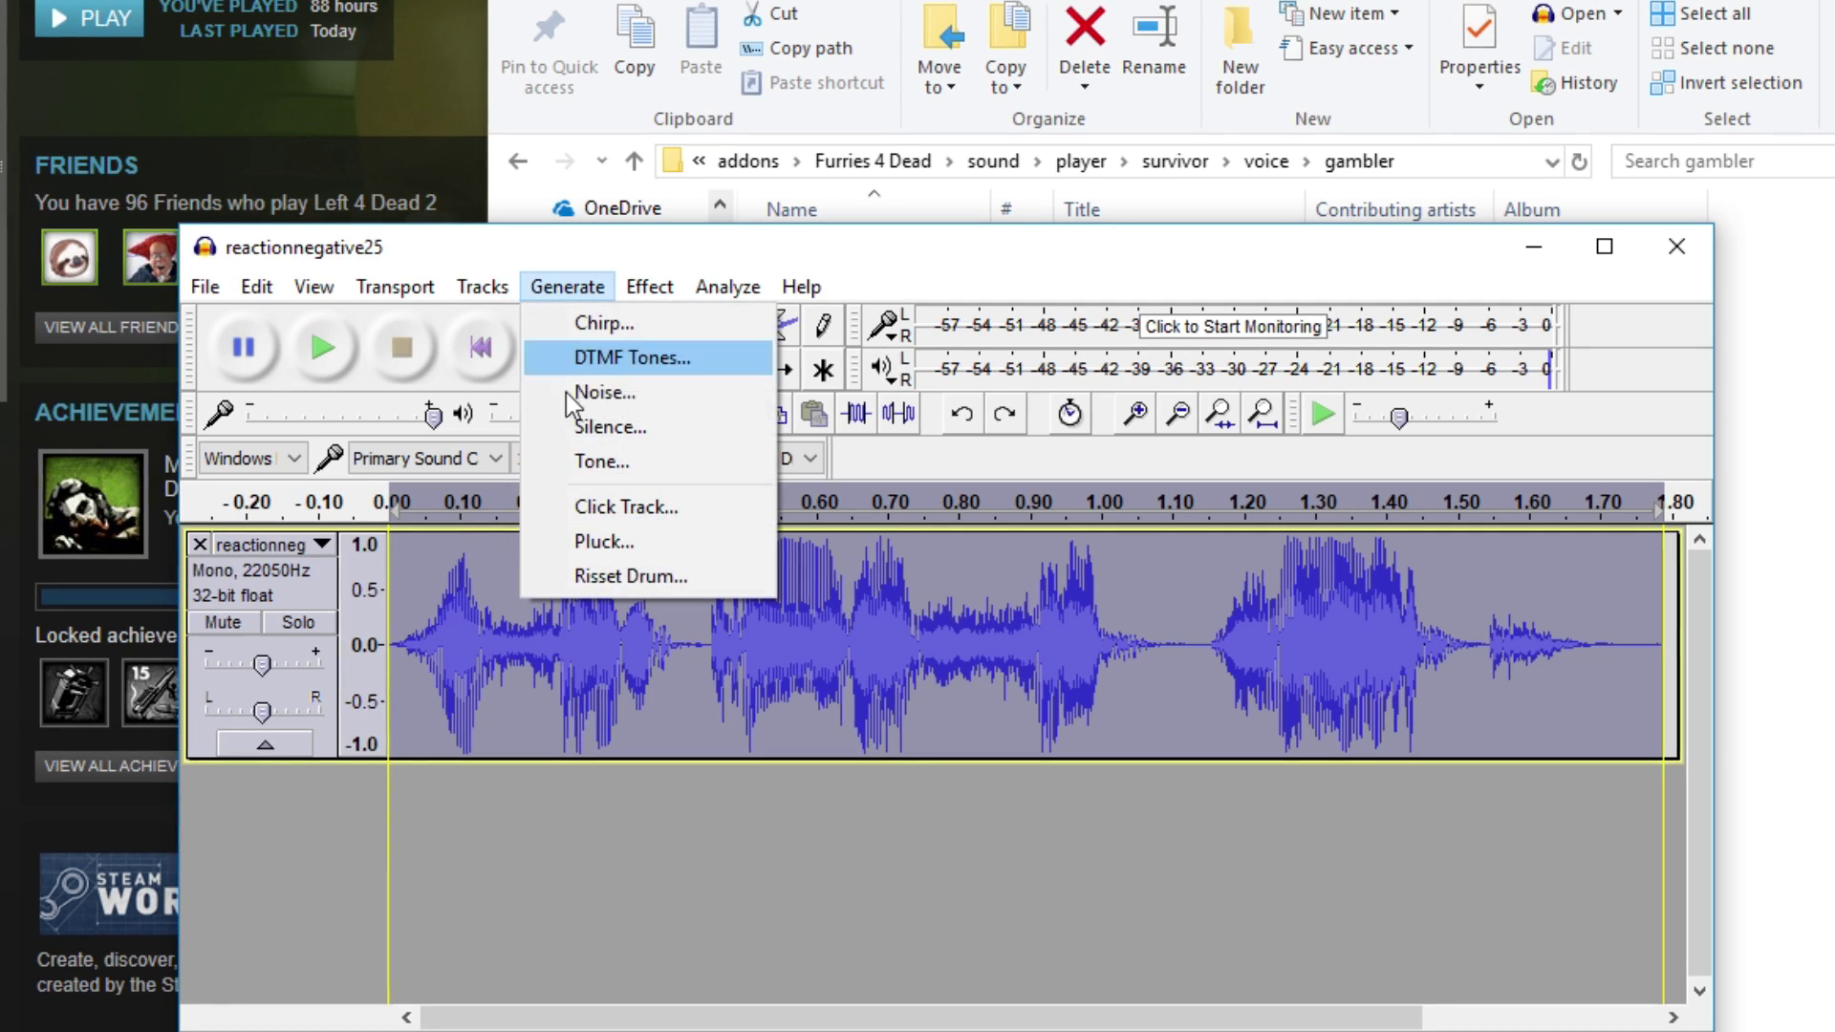
pyautogui.click(619, 422)
pyautogui.click(917, 764)
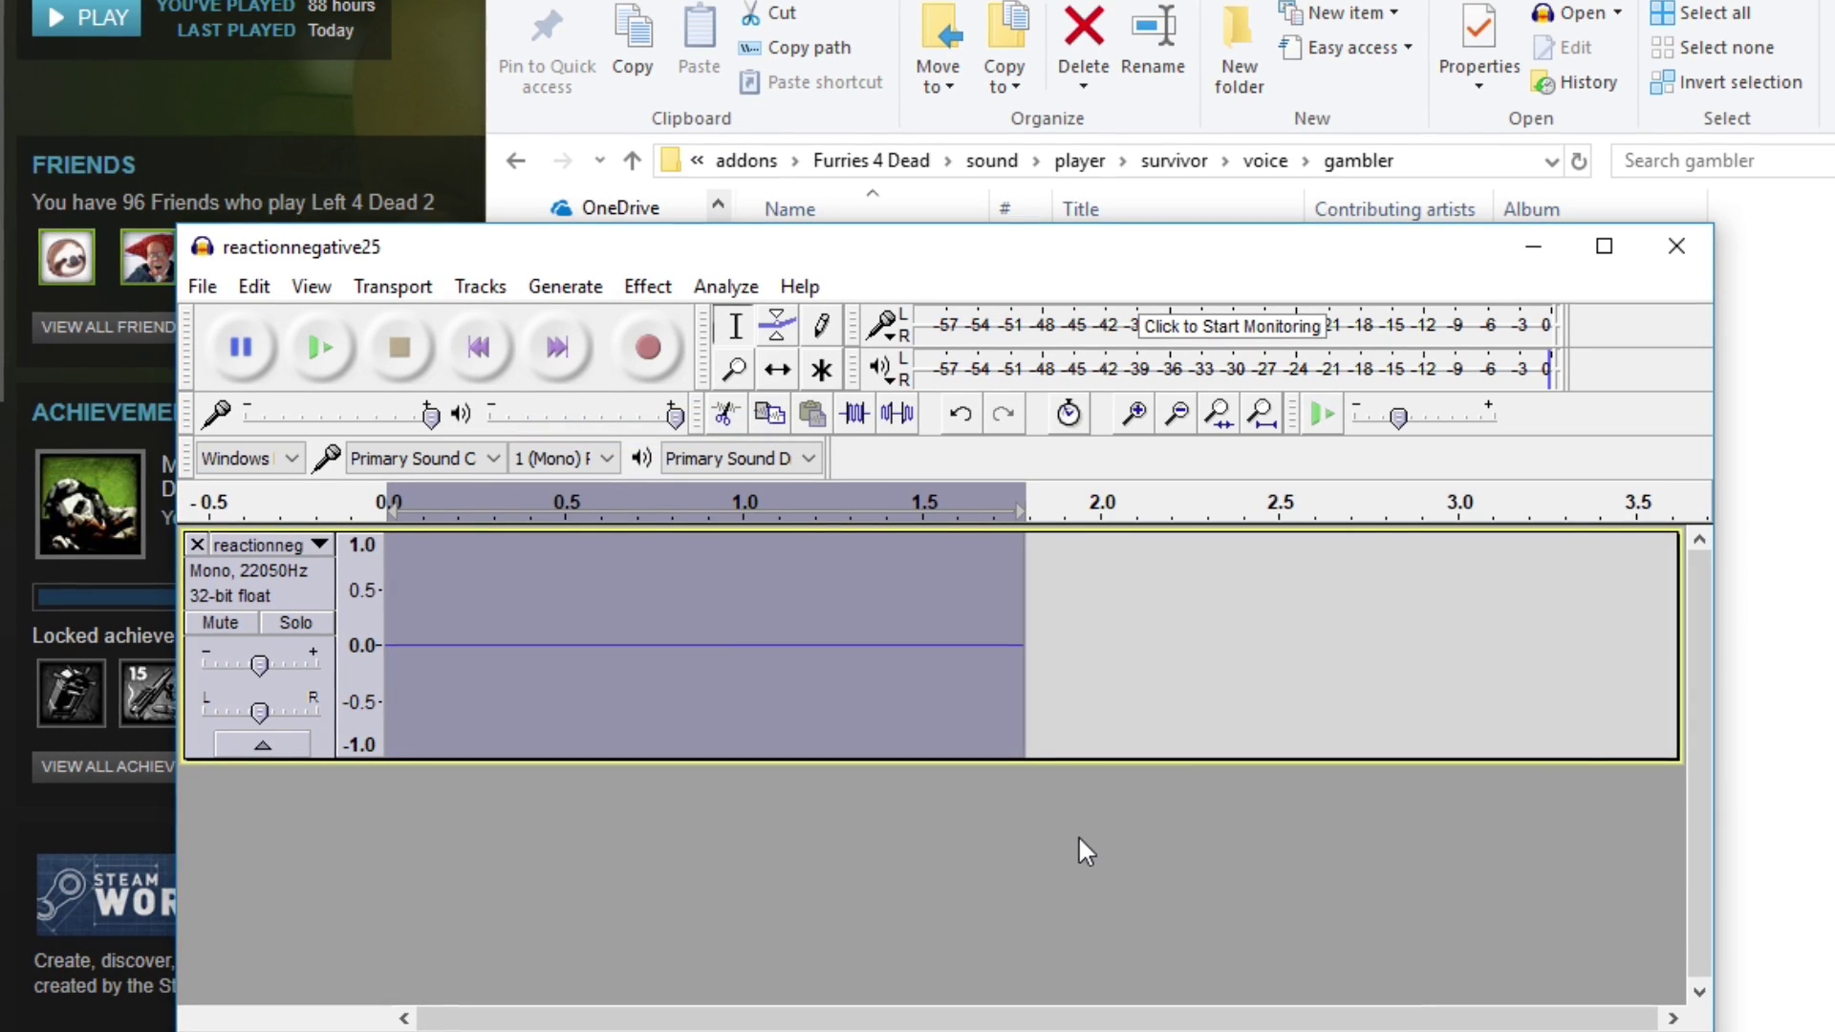
pyautogui.keyDown('shift'); pyautogui.click(1161, 693); pyautogui.keyUp('shift')
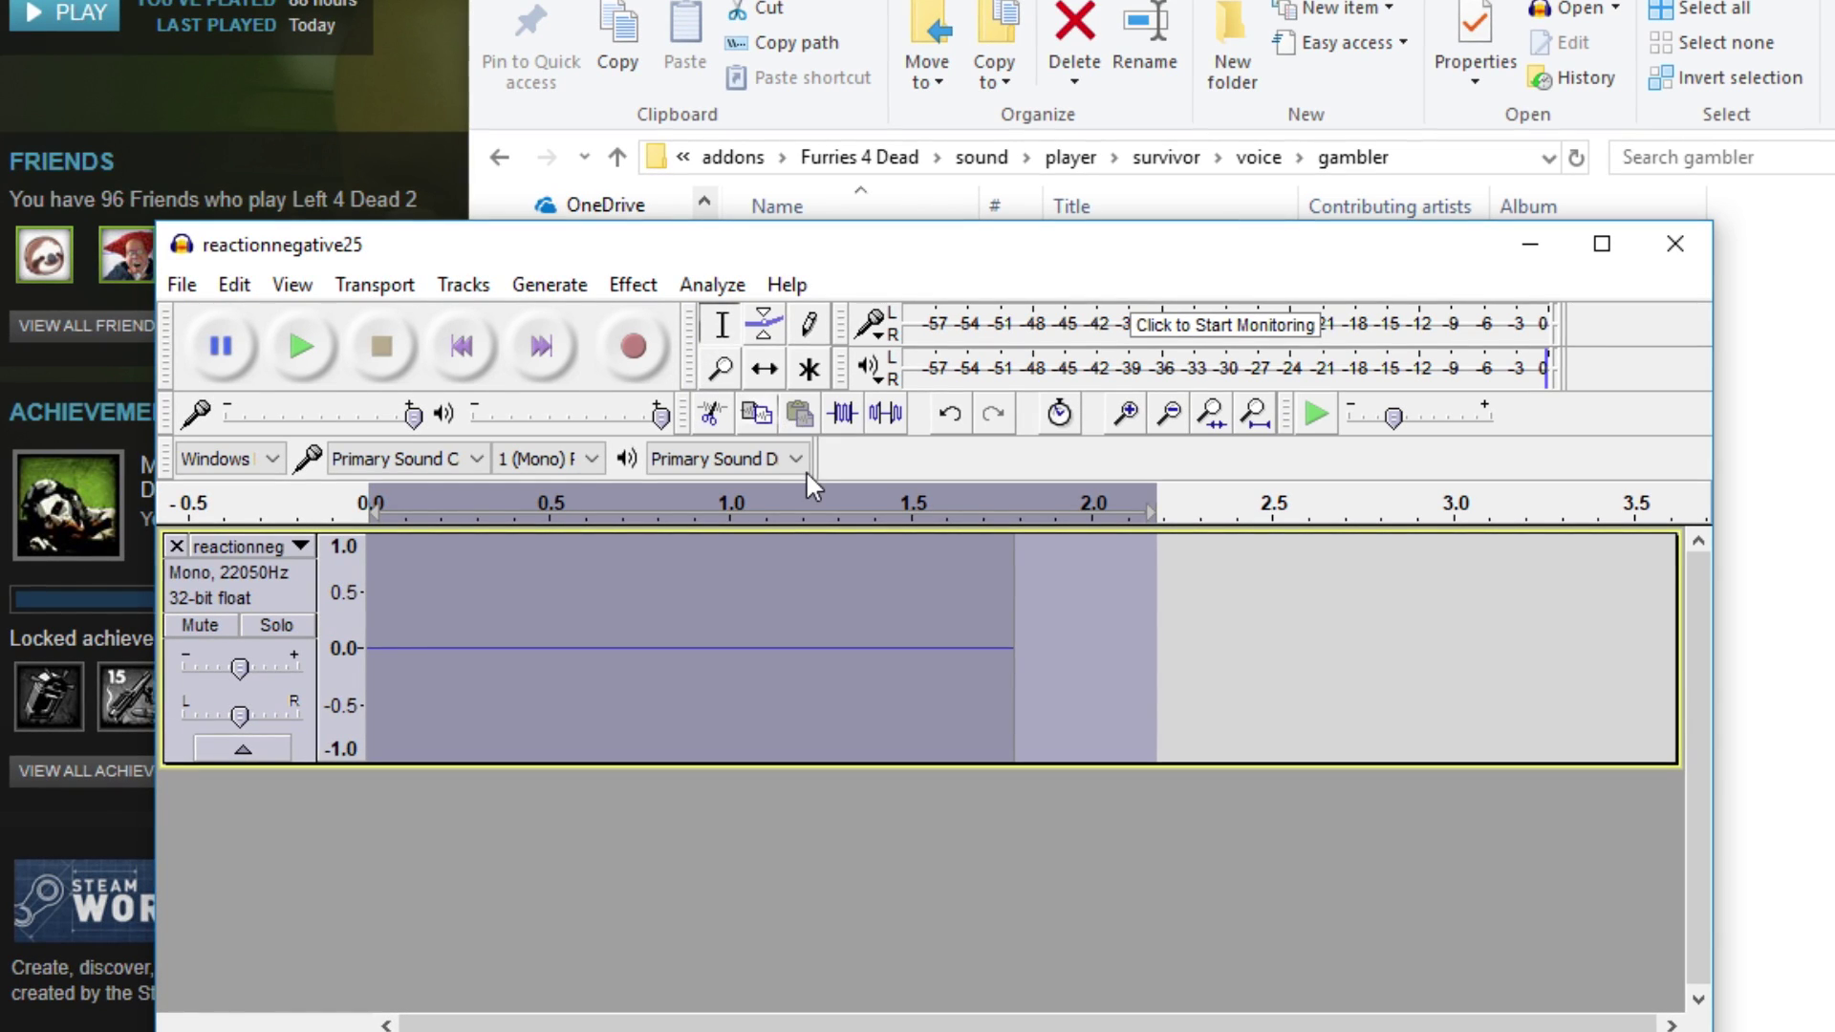
# Record a new spoken line, play it back, and delete everything after about 1.8 s.
pyautogui.click(632, 362)
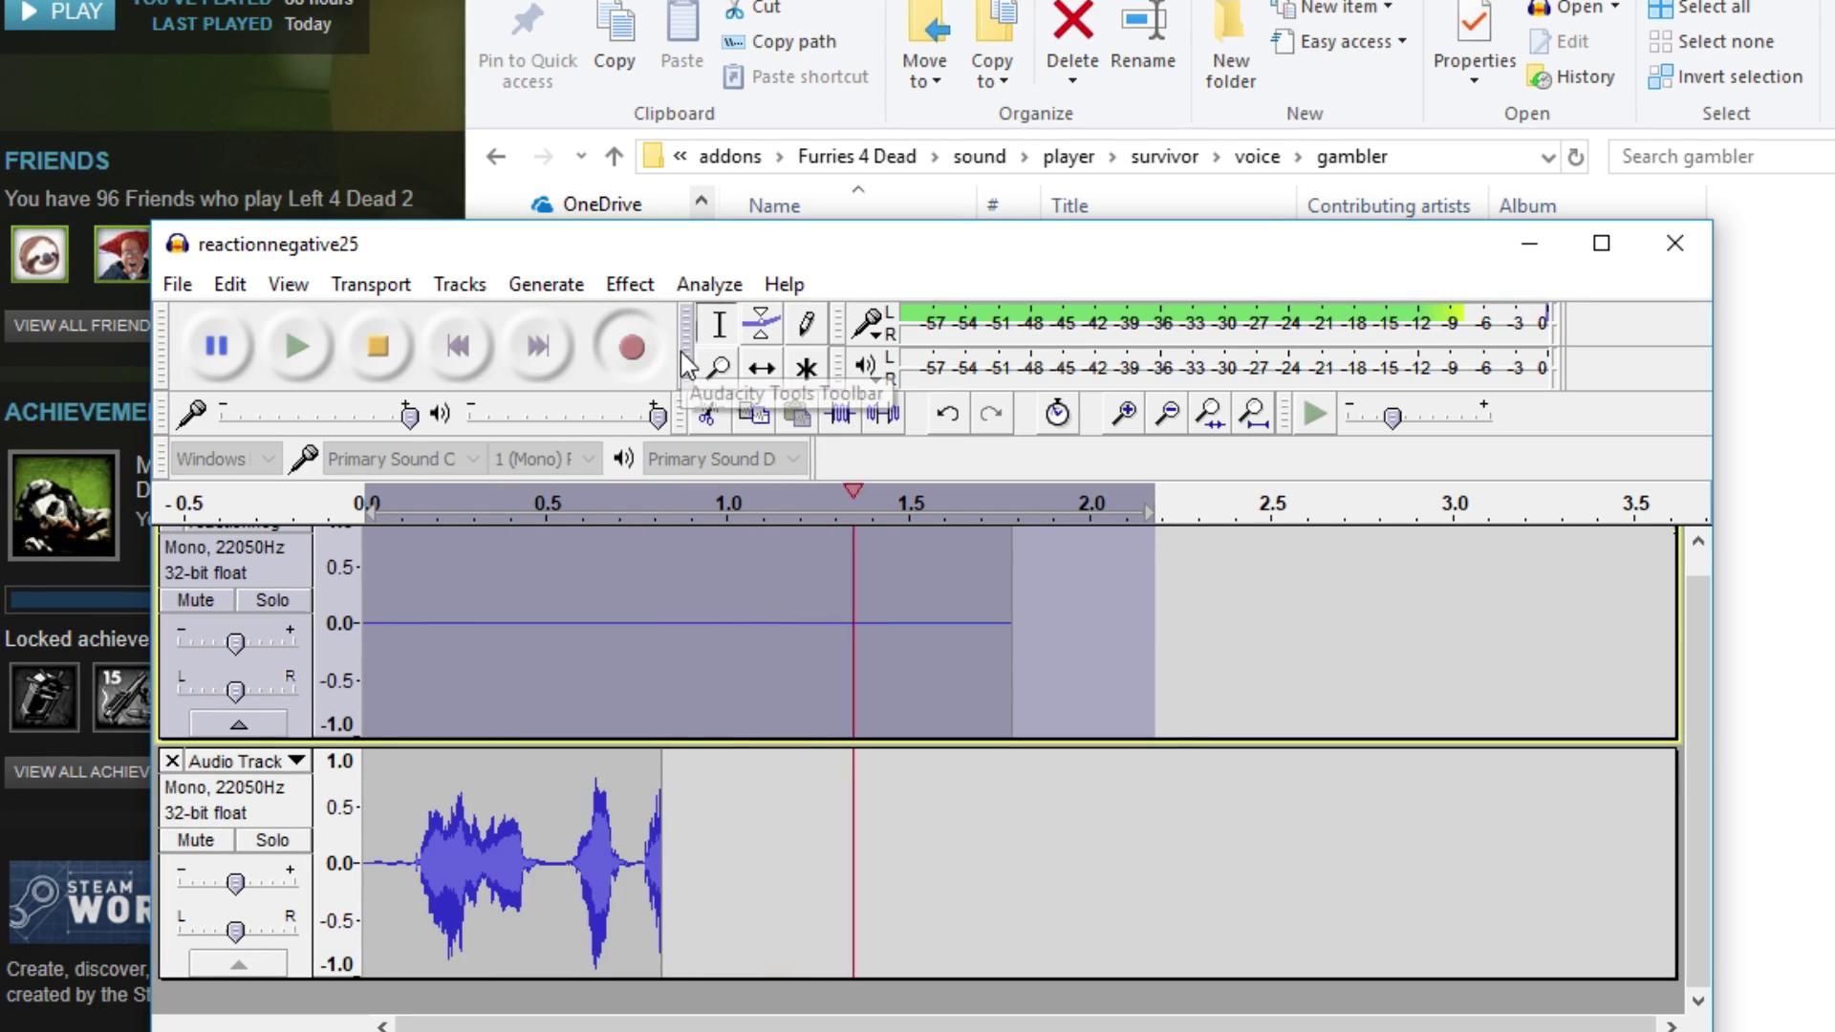
pyautogui.press('space')
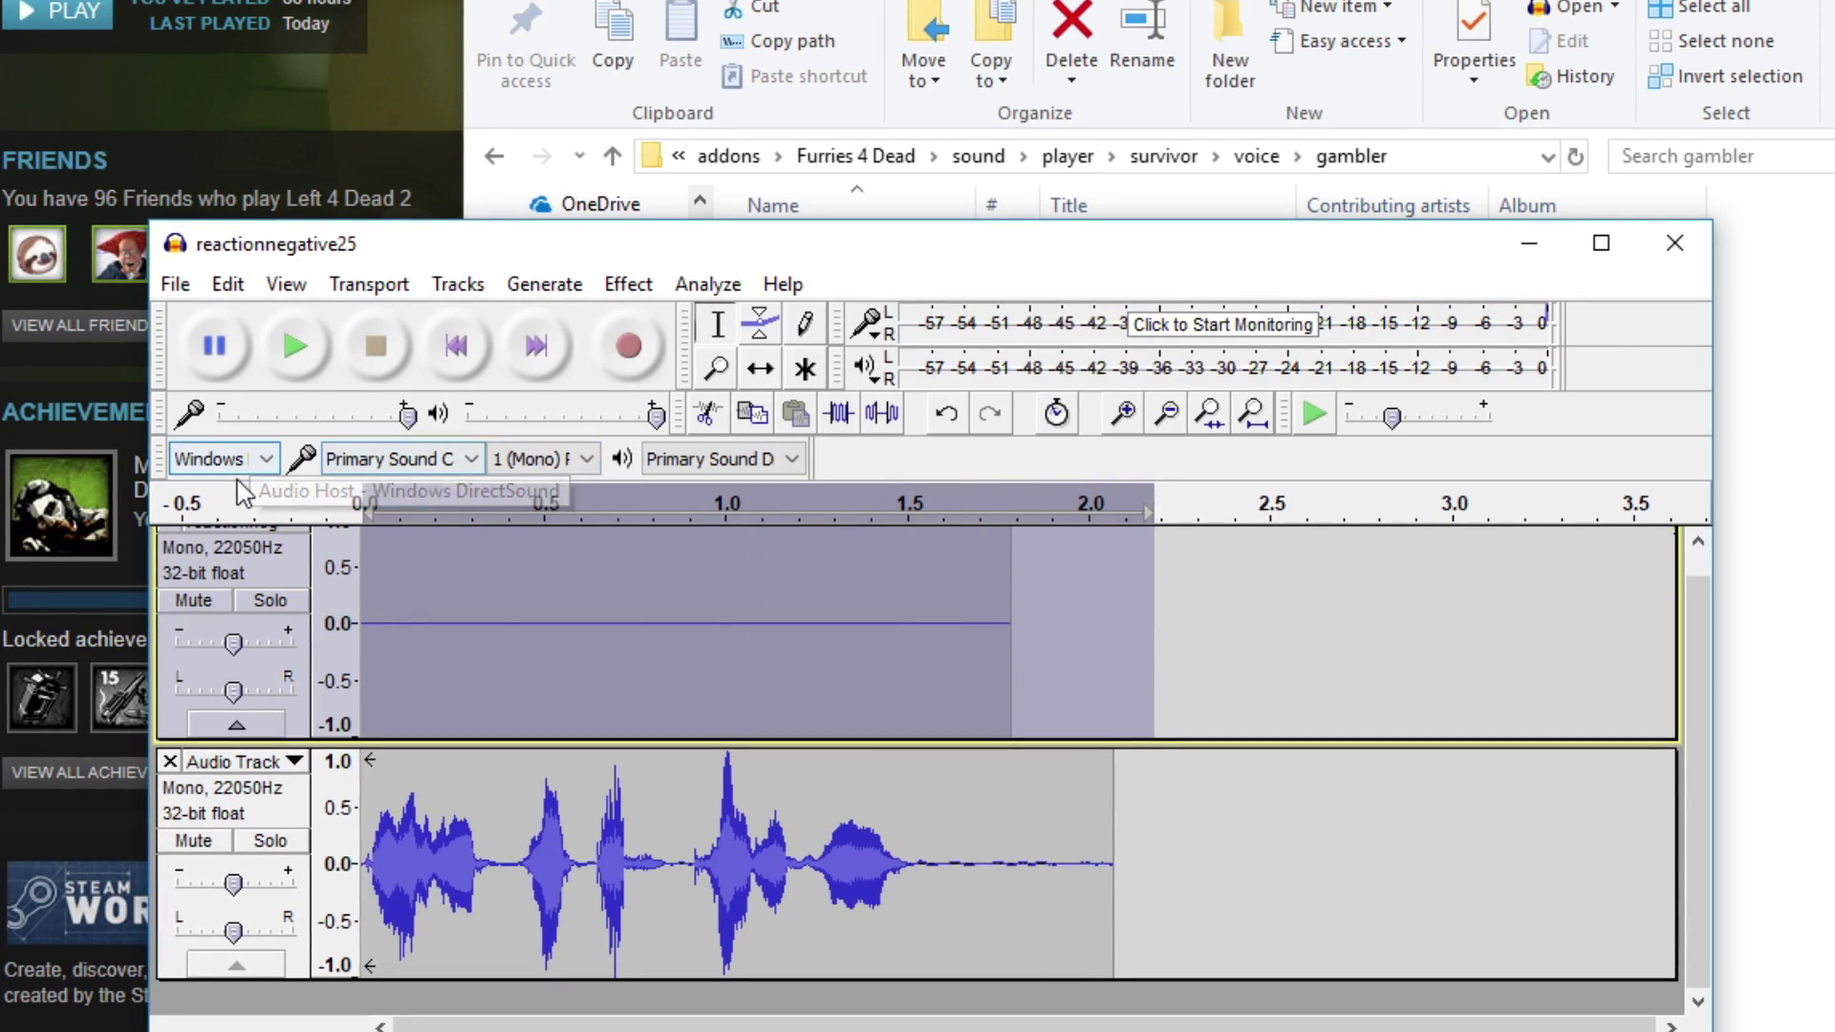
pyautogui.press('space')
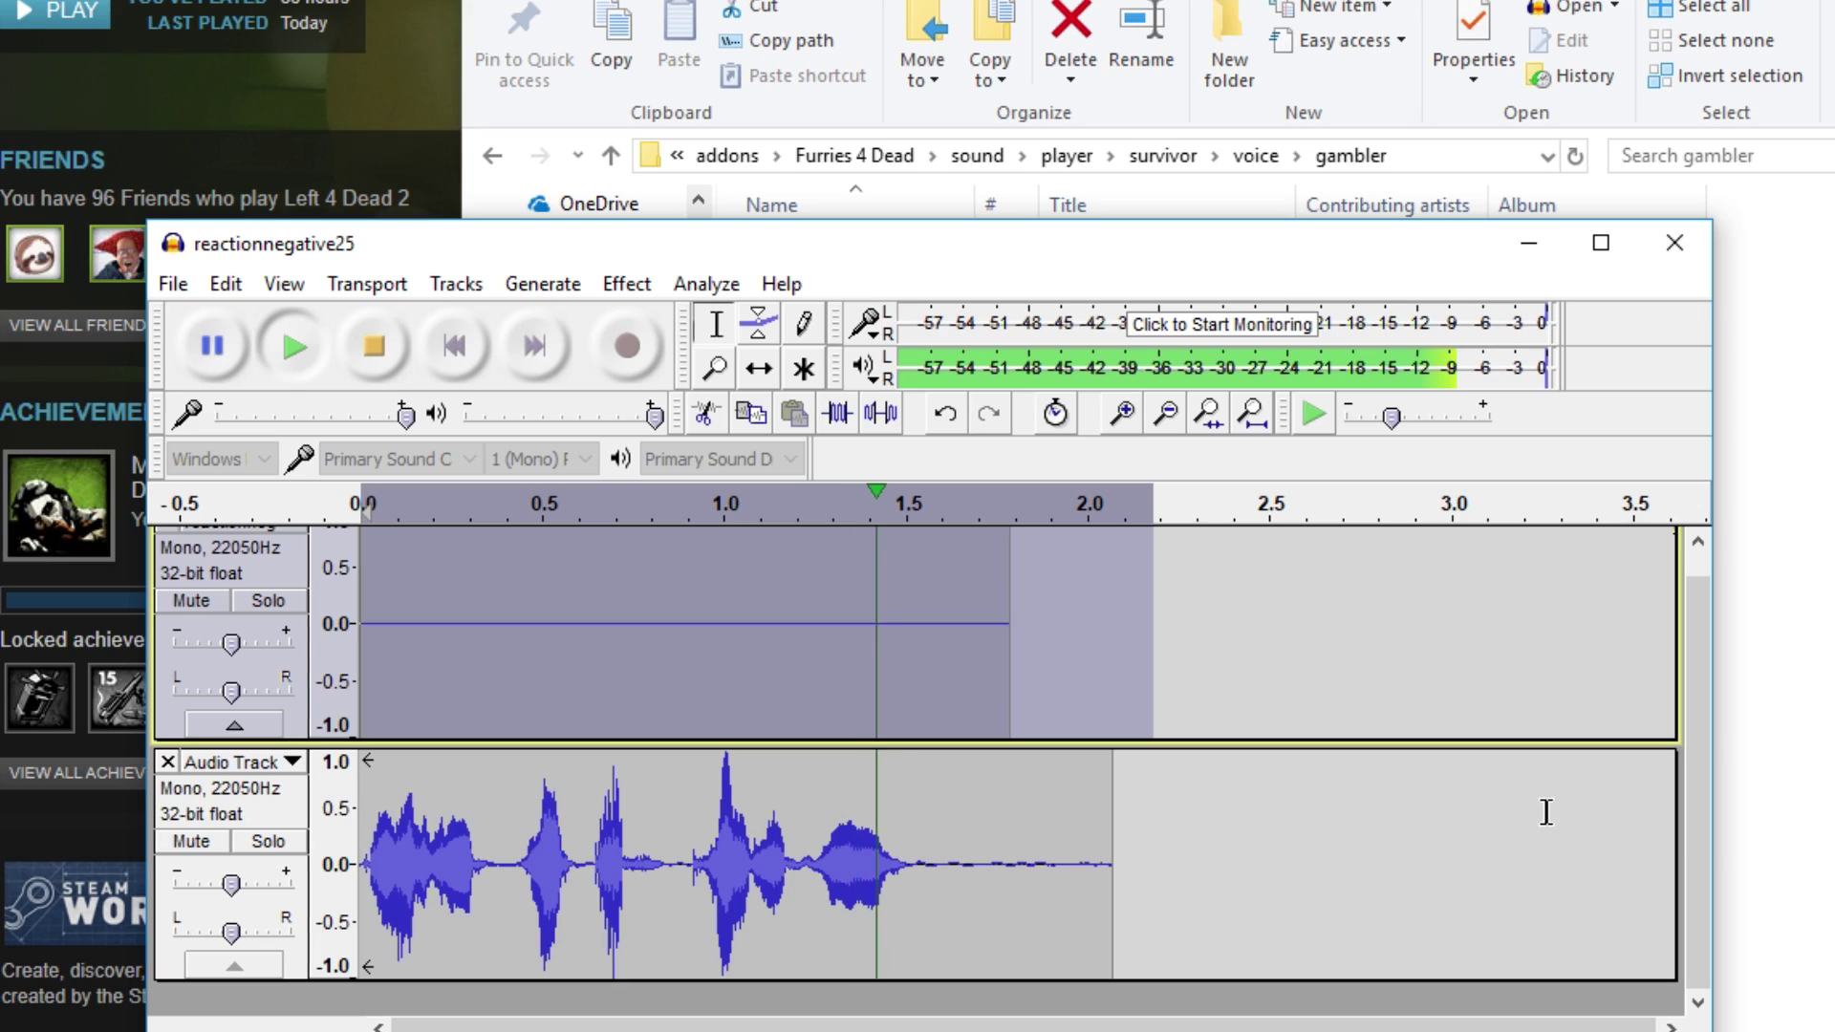
pyautogui.moveTo(999, 786); pyautogui.dragTo(1519, 841)
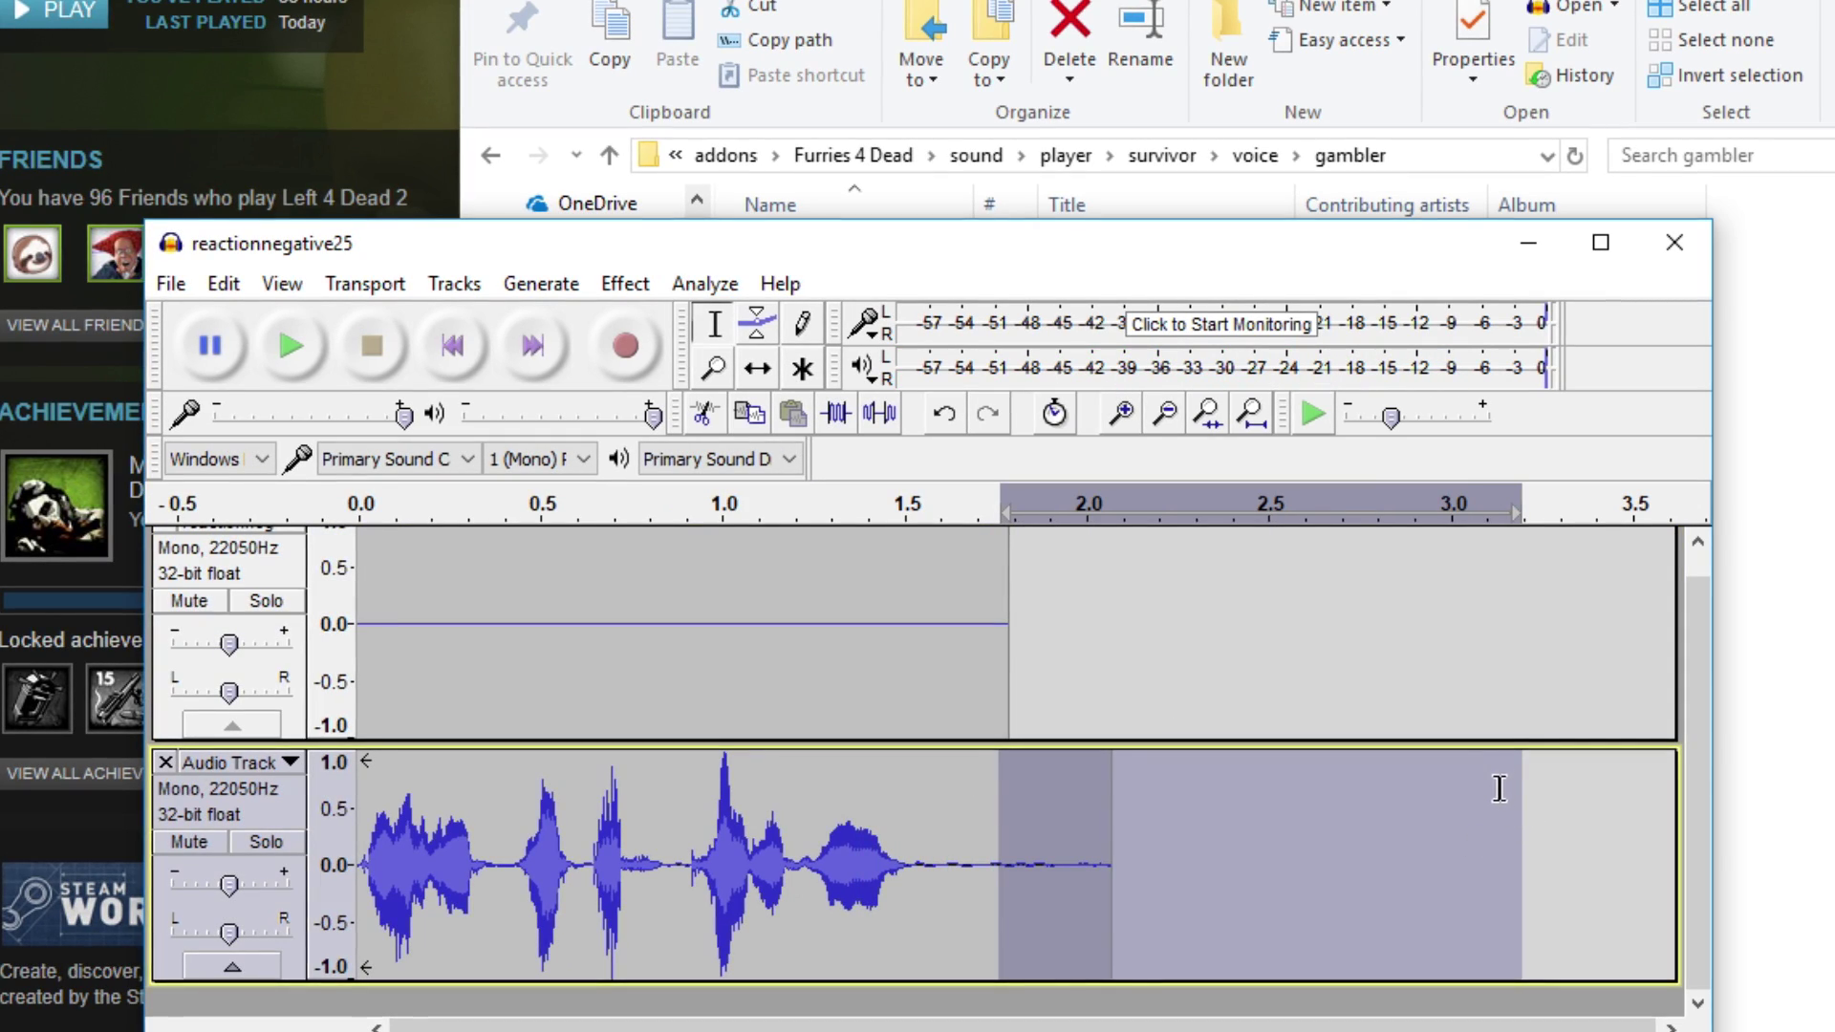
pyautogui.press('Delete')
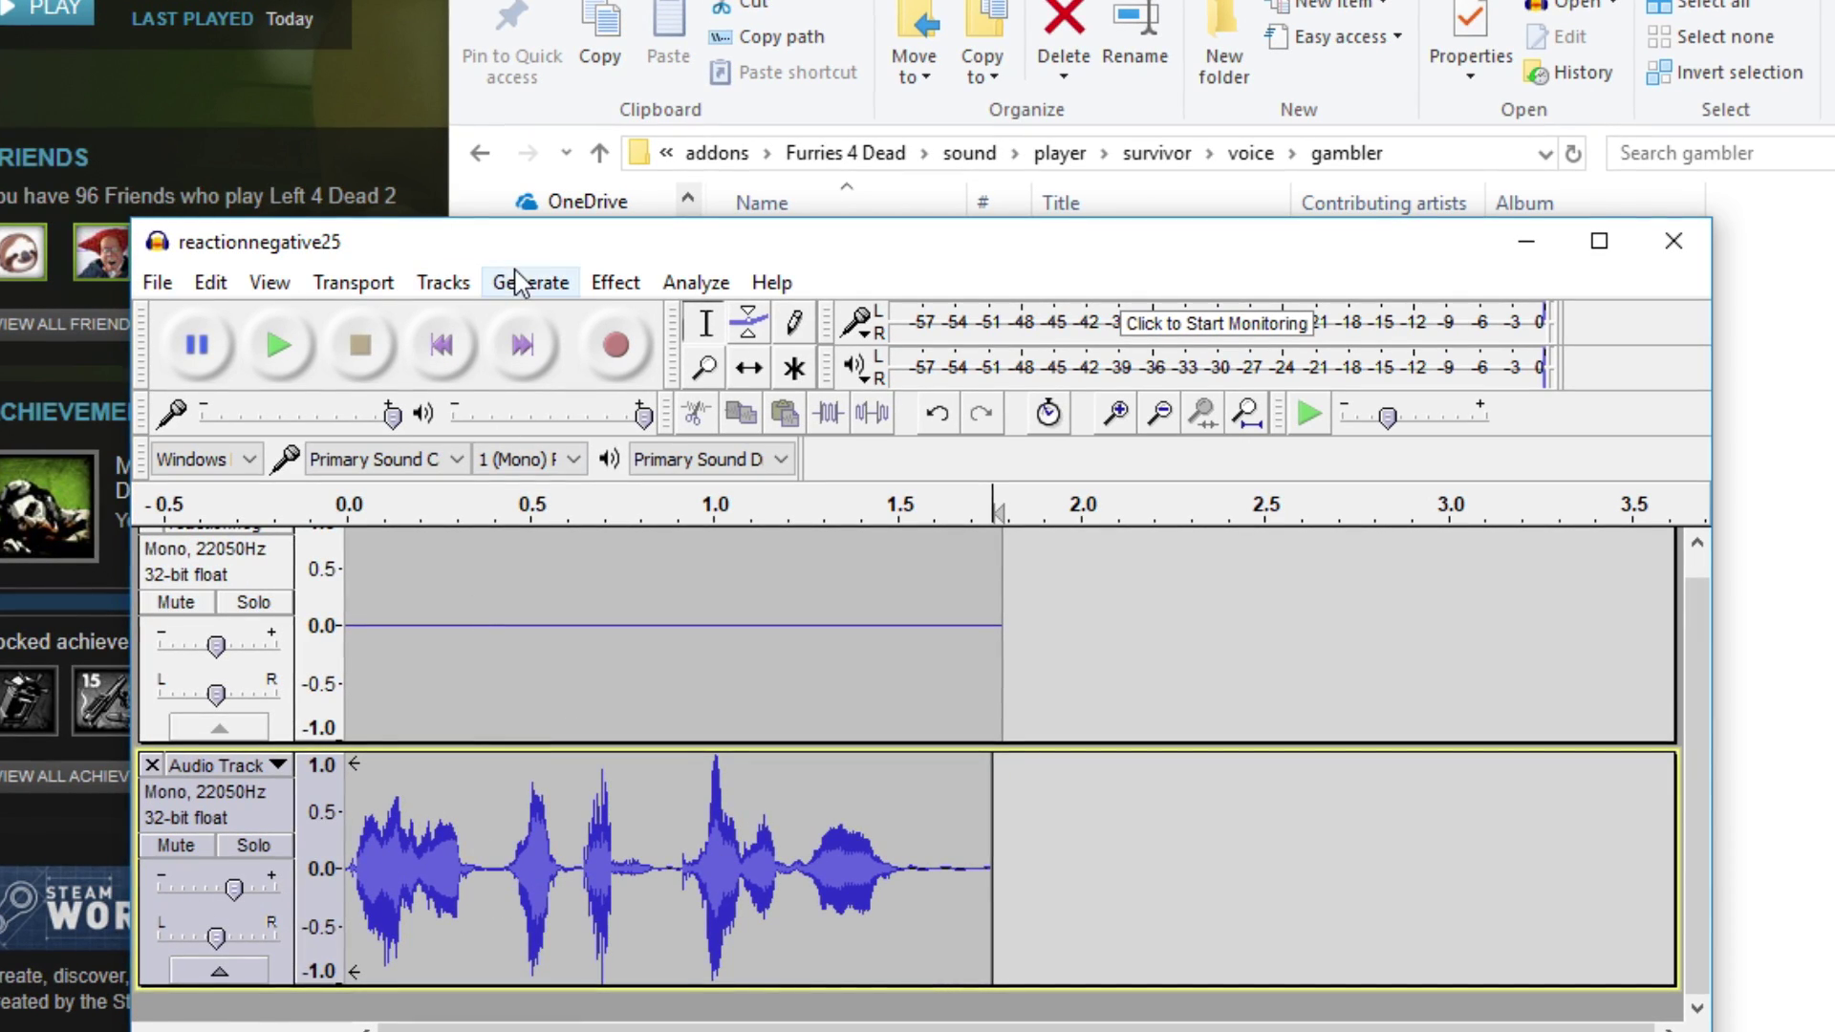
# Play back the new voice line, then export it as reactionnegative25 in 16-bit PCM WAV.
pyautogui.click(611, 283)
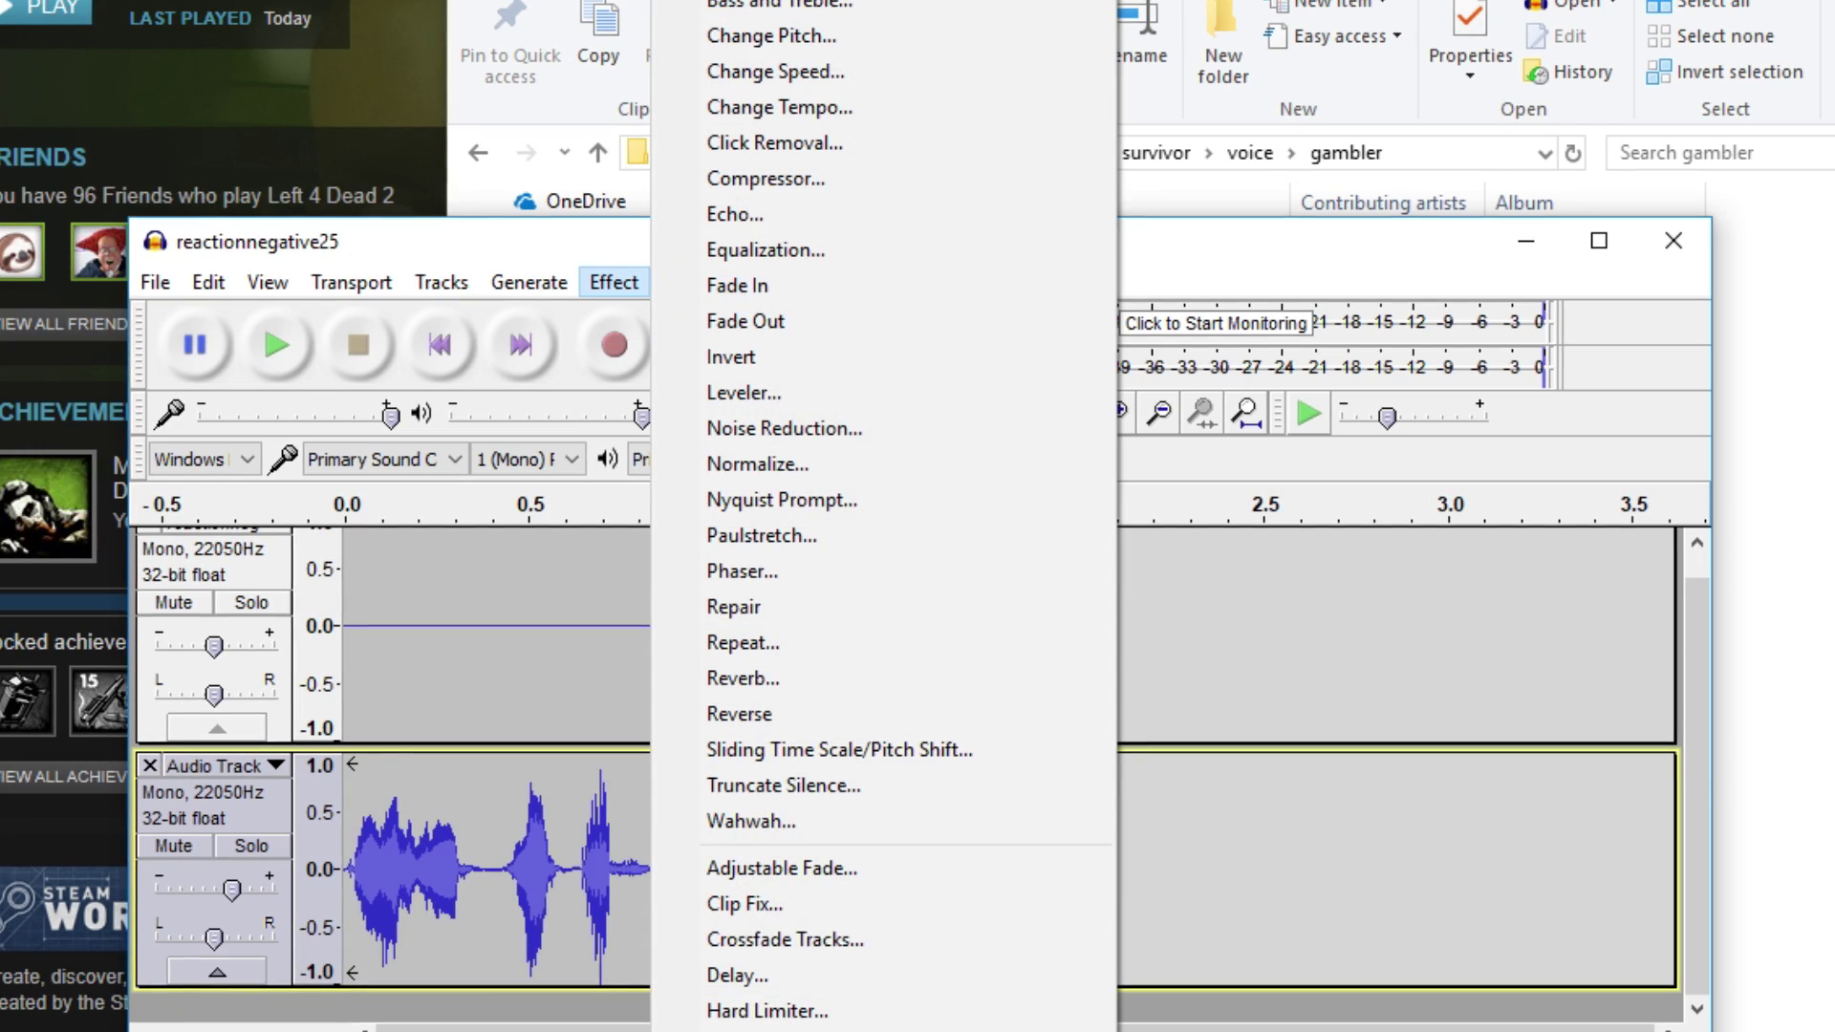
pyautogui.click(1023, 440)
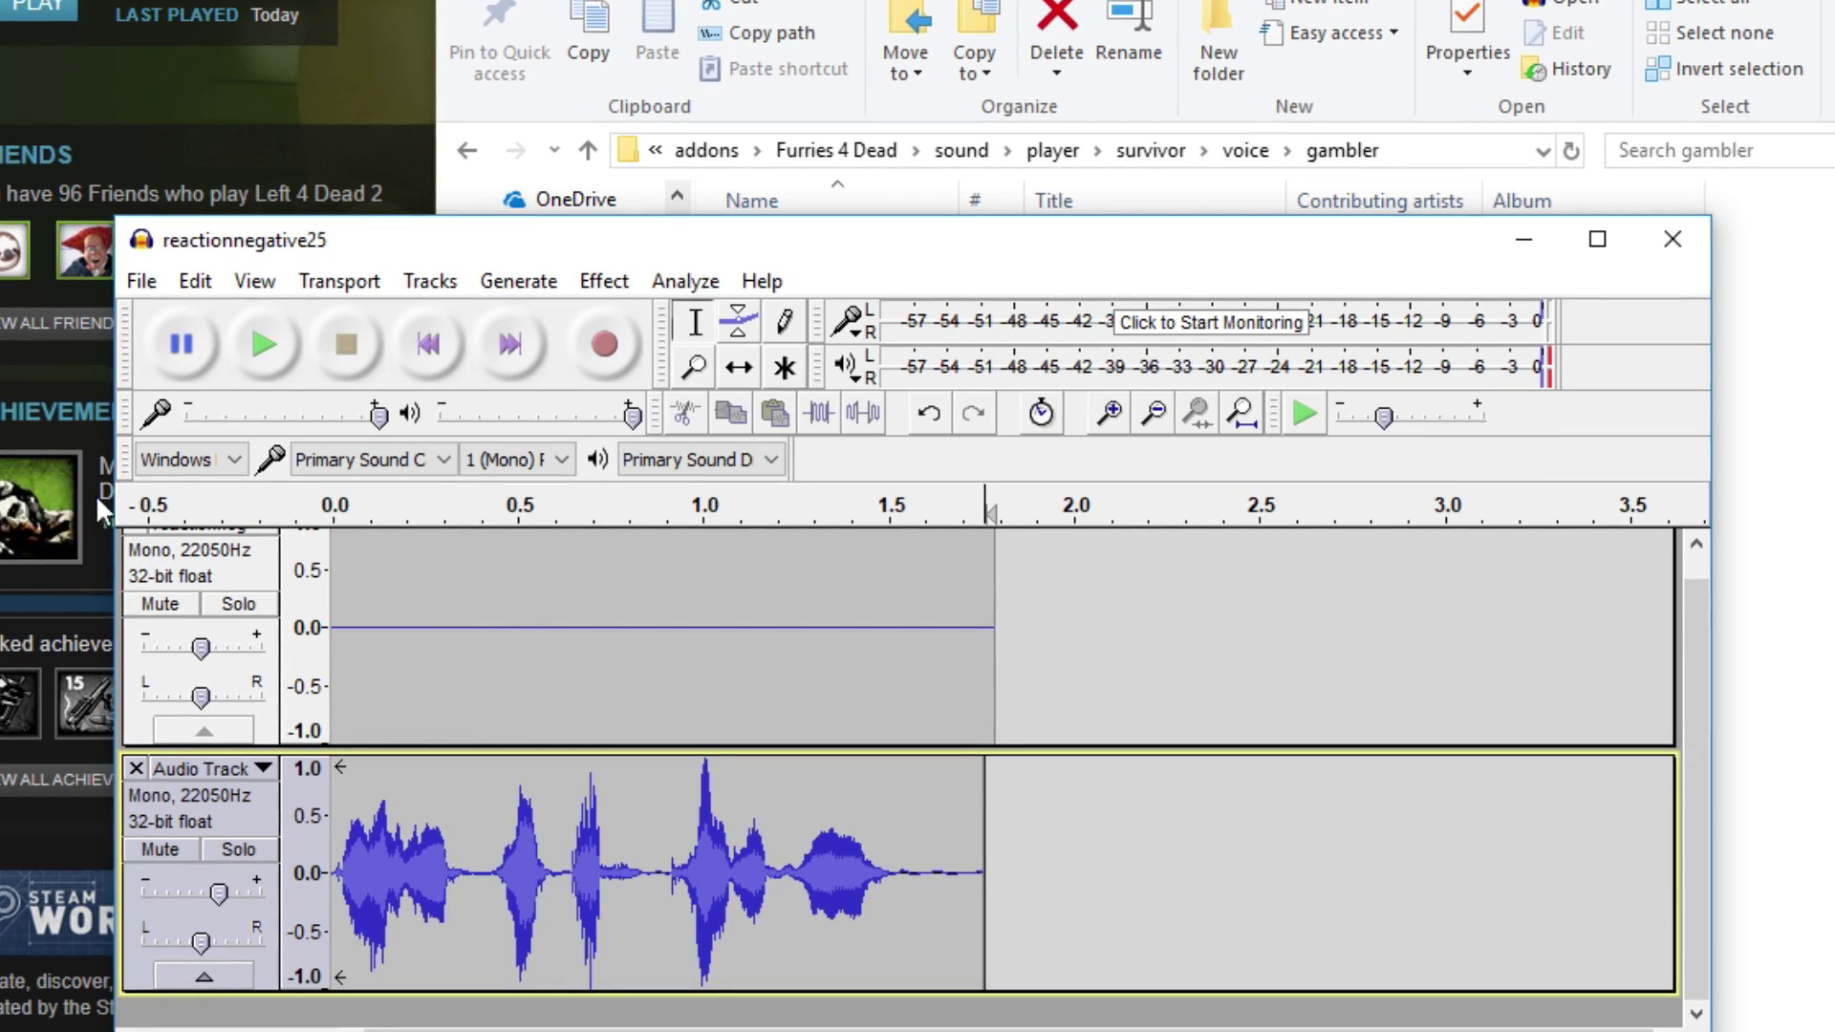
pyautogui.click(163, 521)
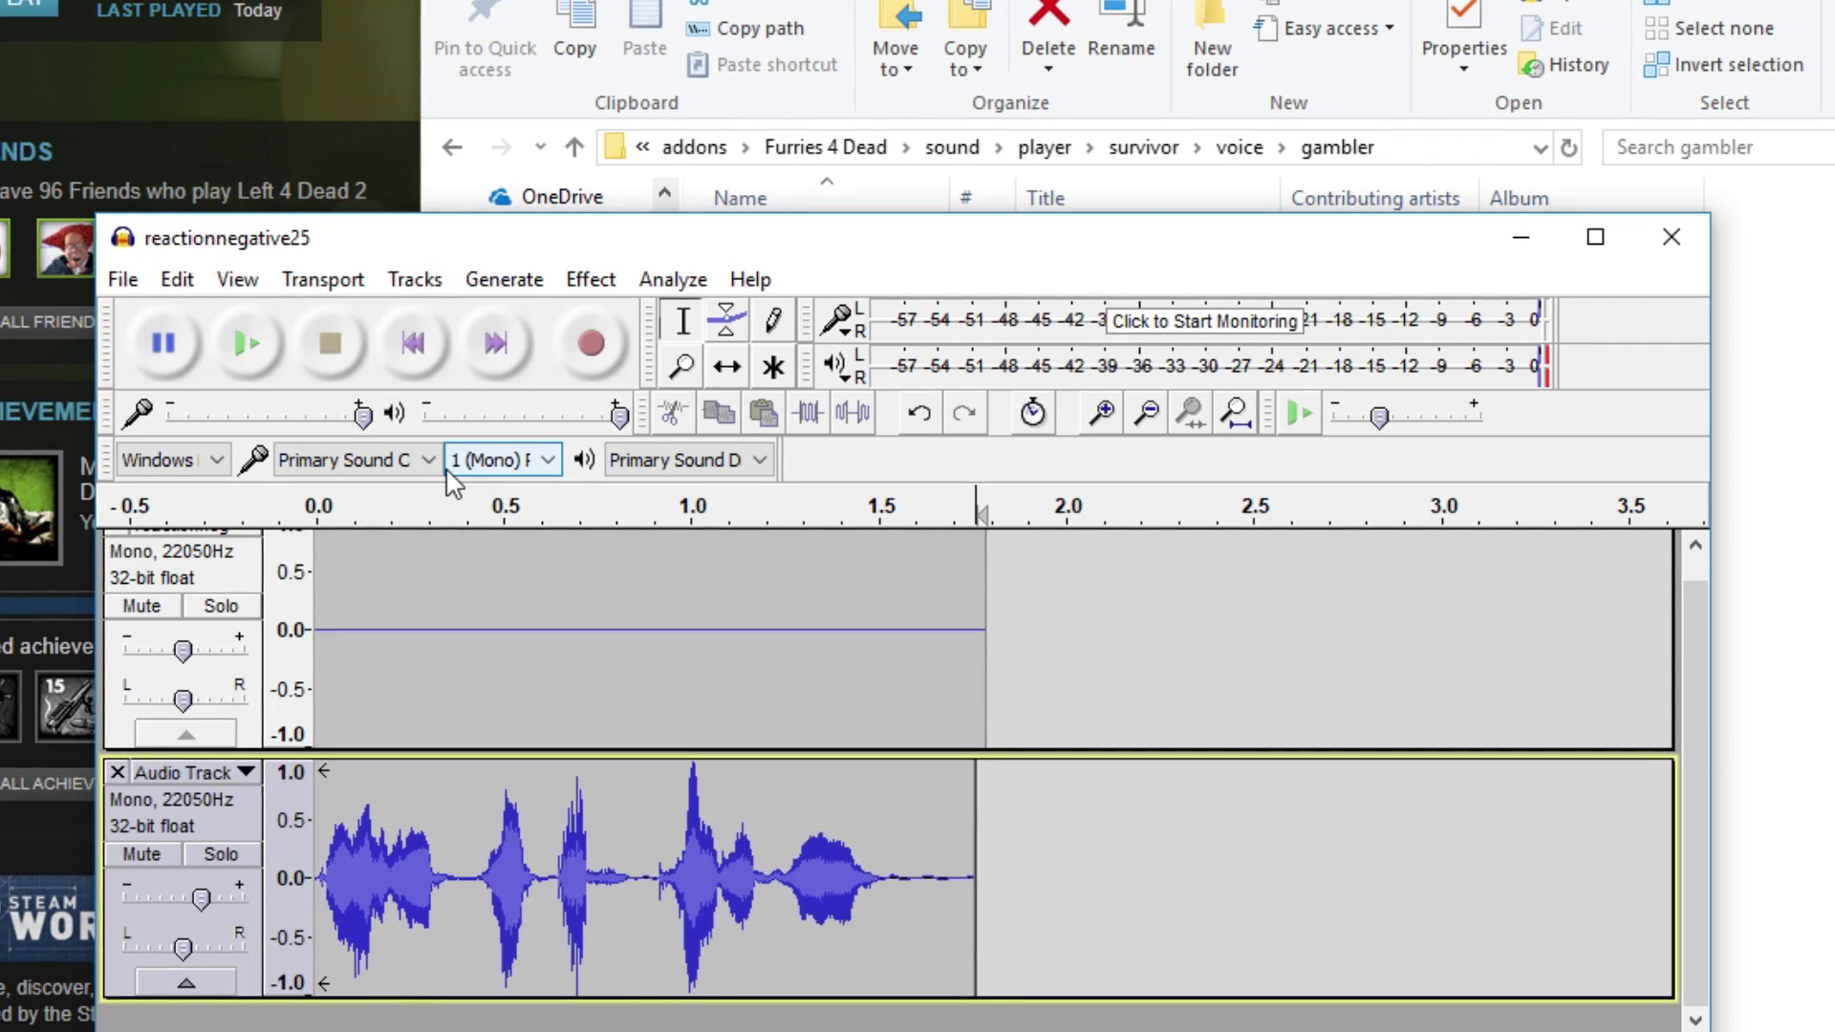
pyautogui.hotkey('ctrl', 'shift', 'e')
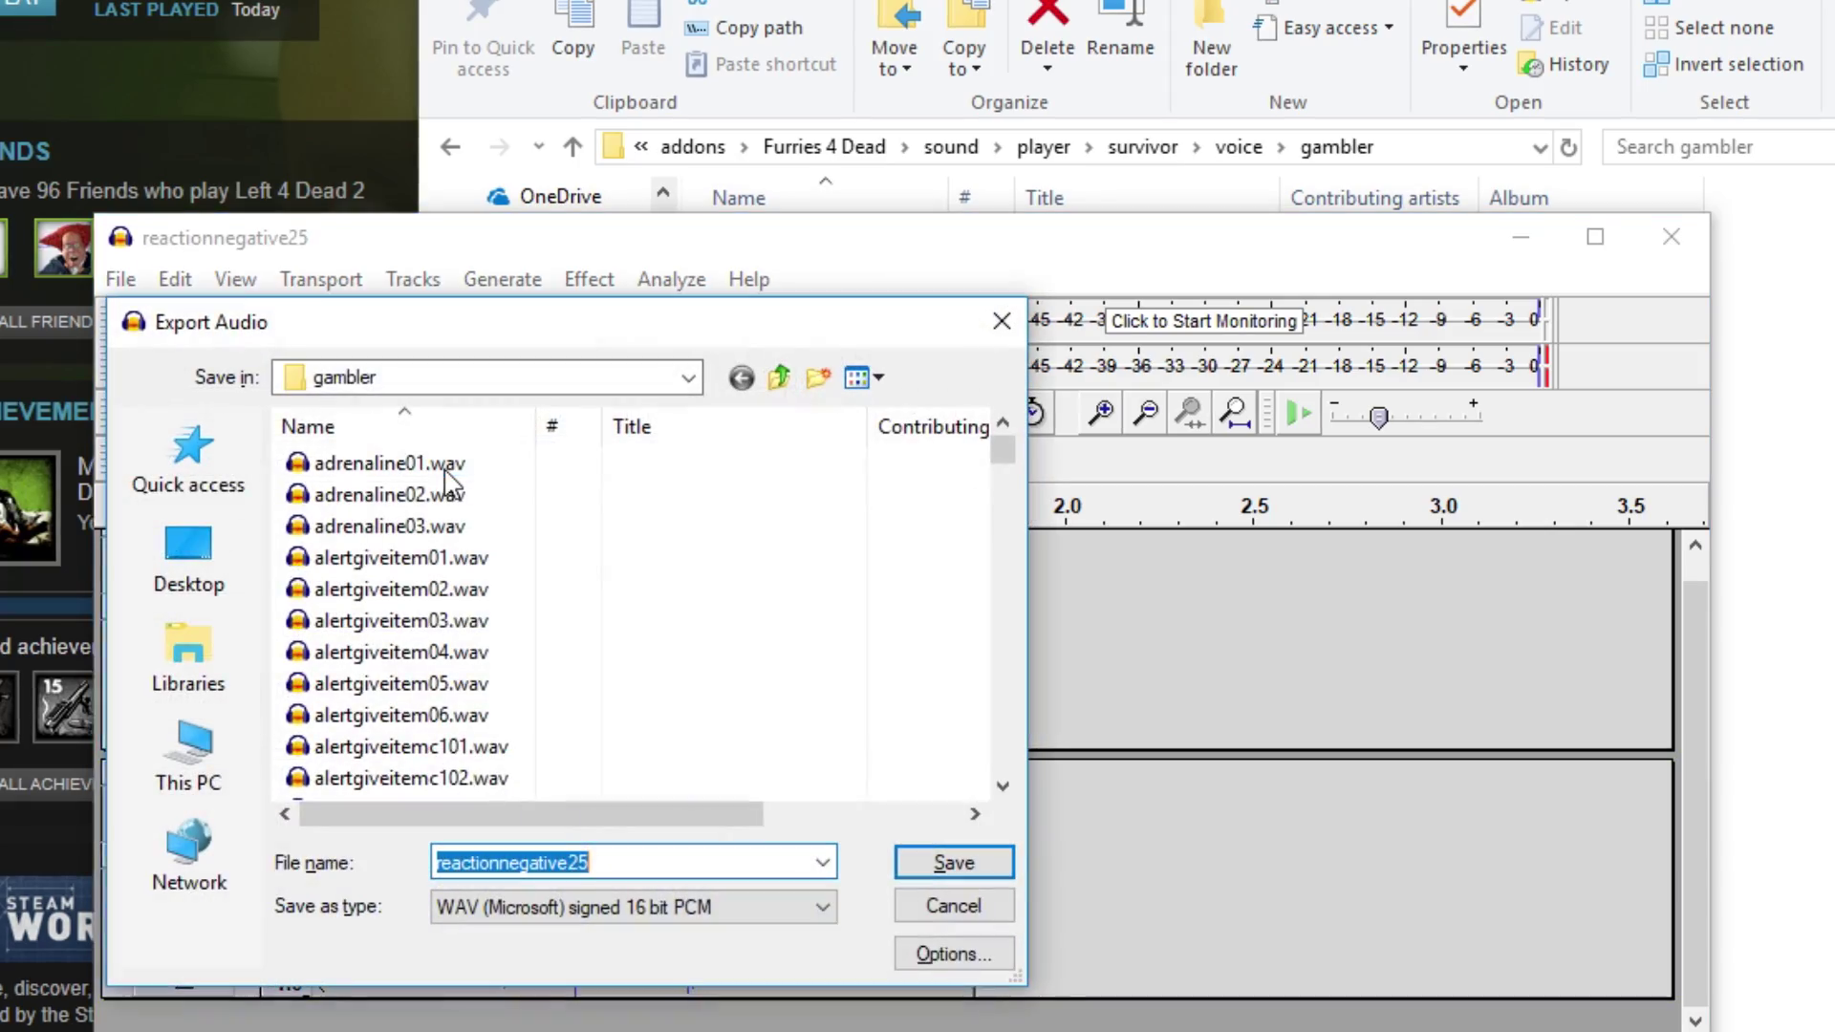
pyautogui.press('Return')
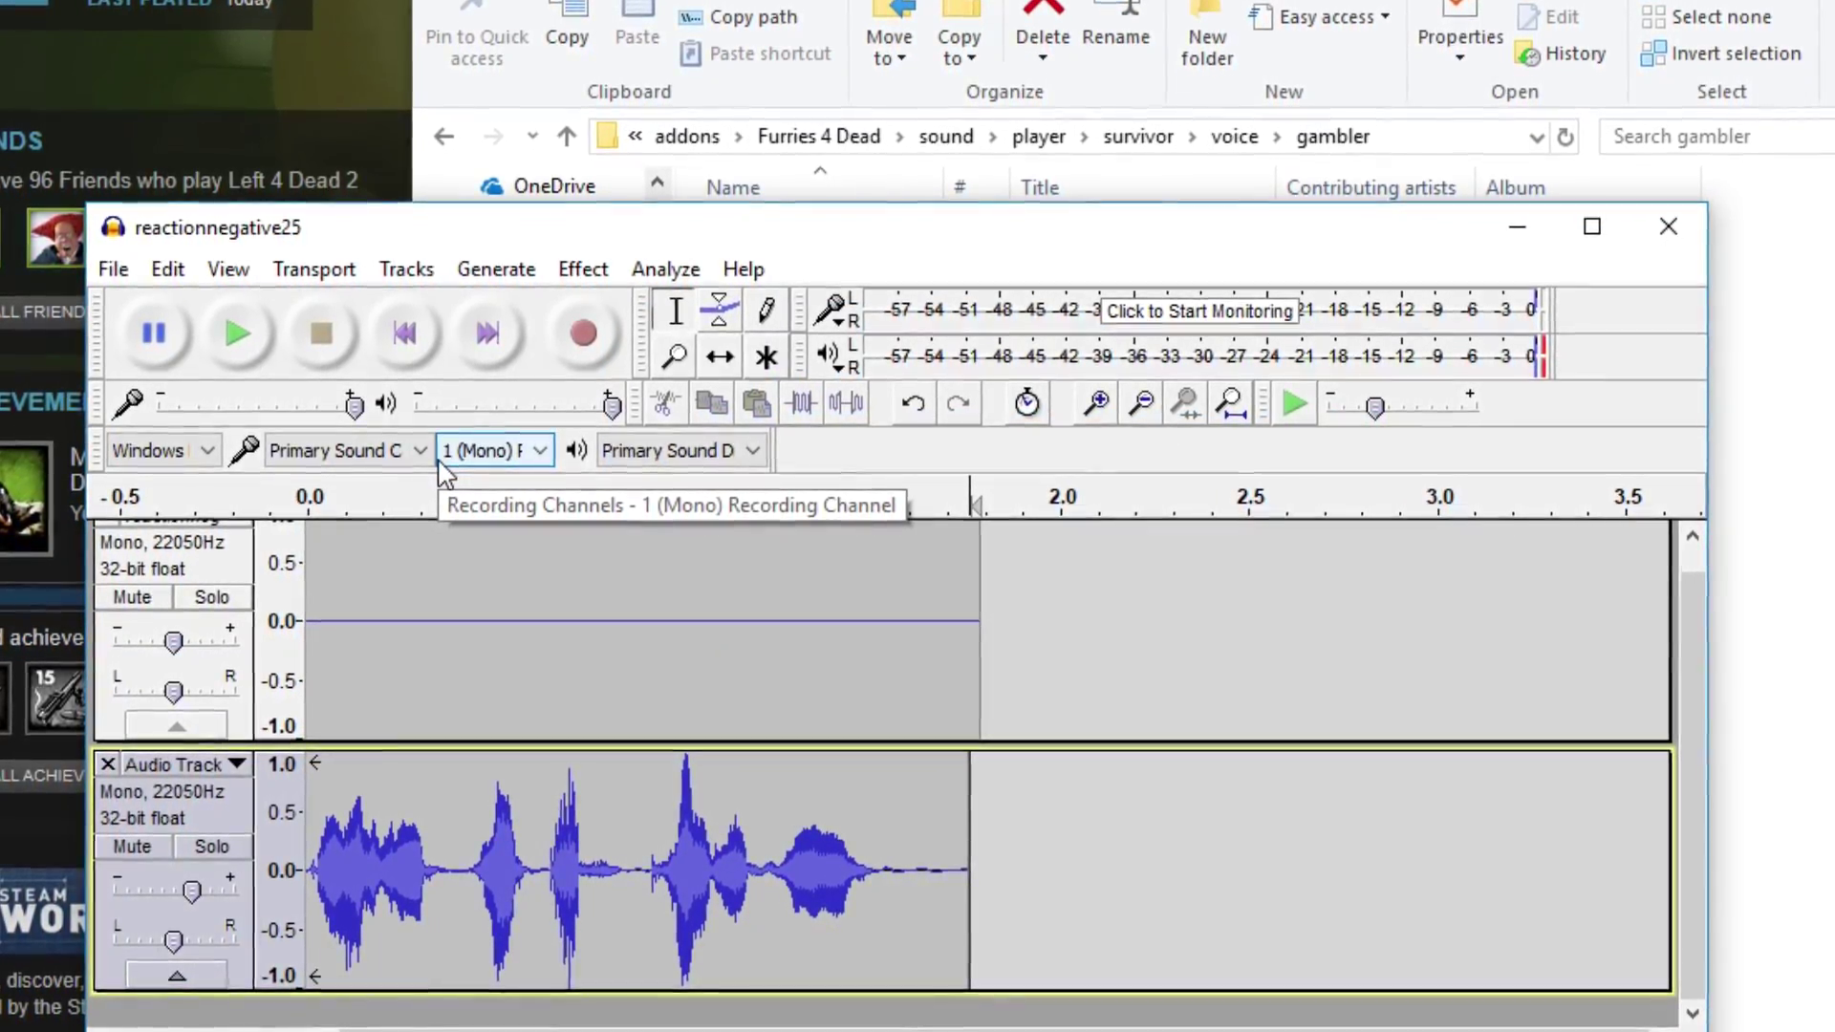
# Rename the old gambler recording to reactionnegative25-old1 and delete it.
pyautogui.hotkey('alt', 'Tab')
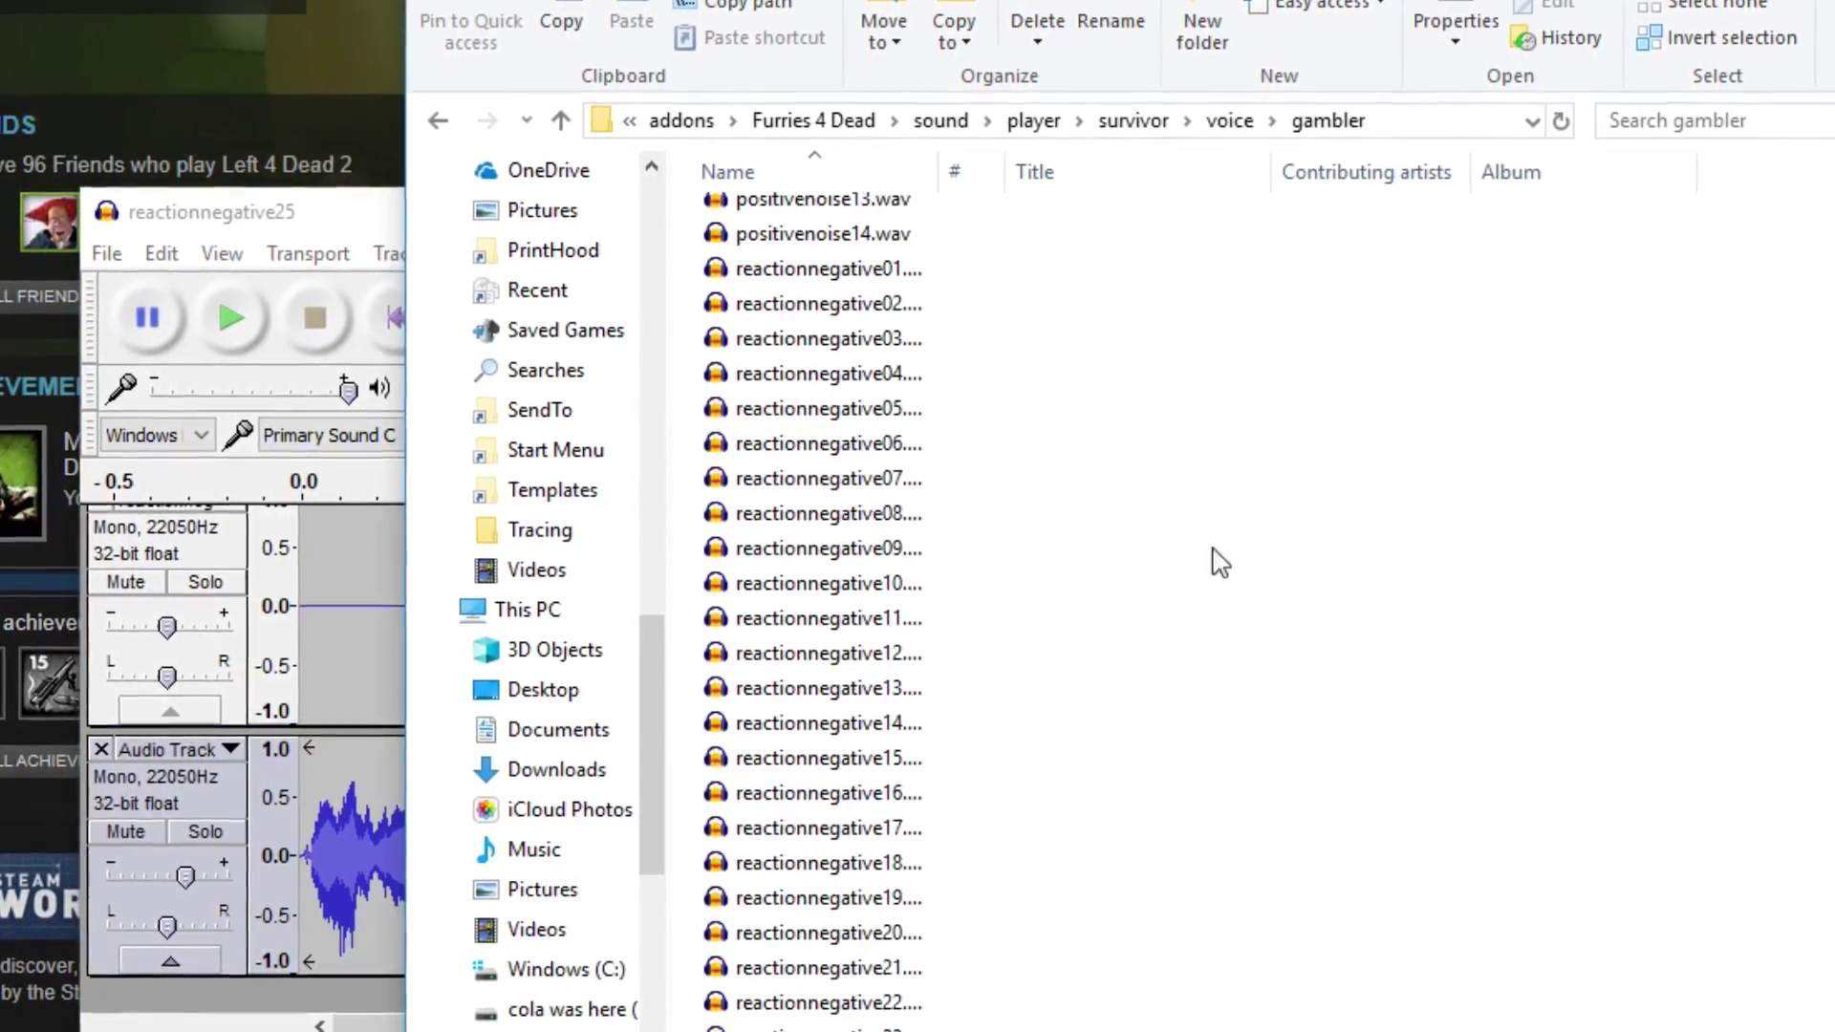
pyautogui.scroll(-1, 1036, 937)
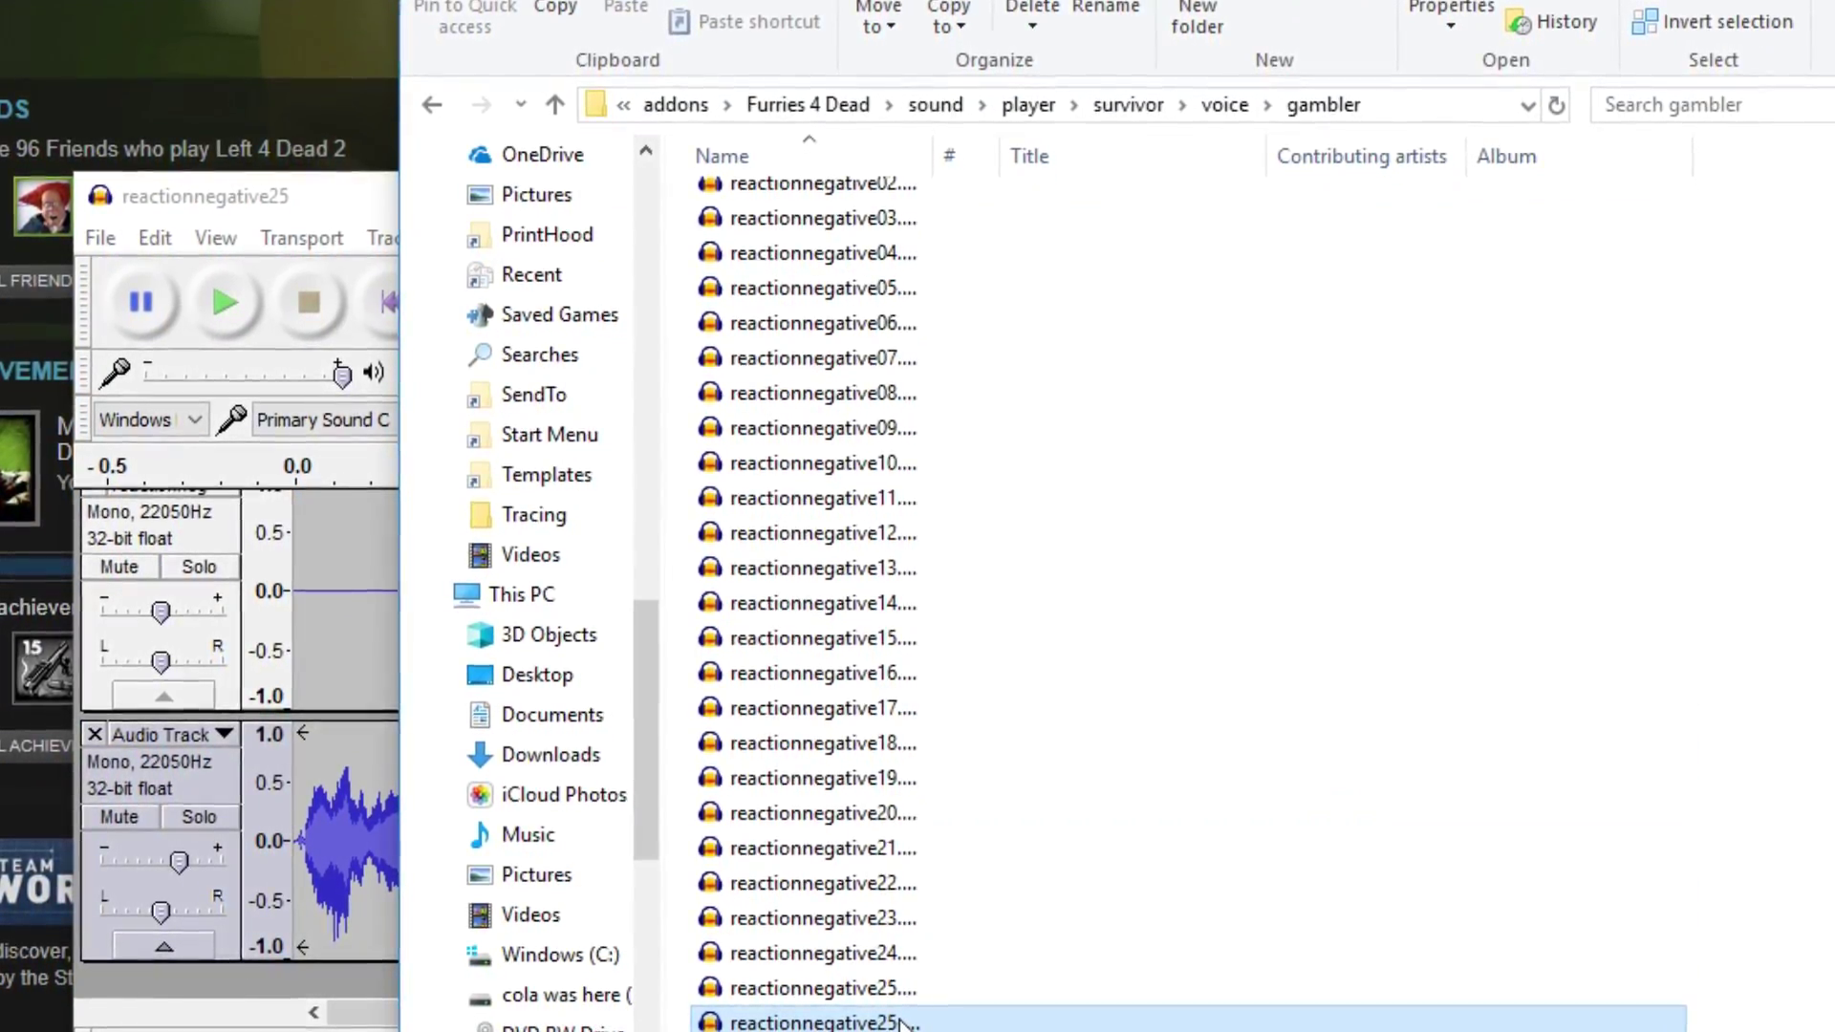
pyautogui.click(847, 1017)
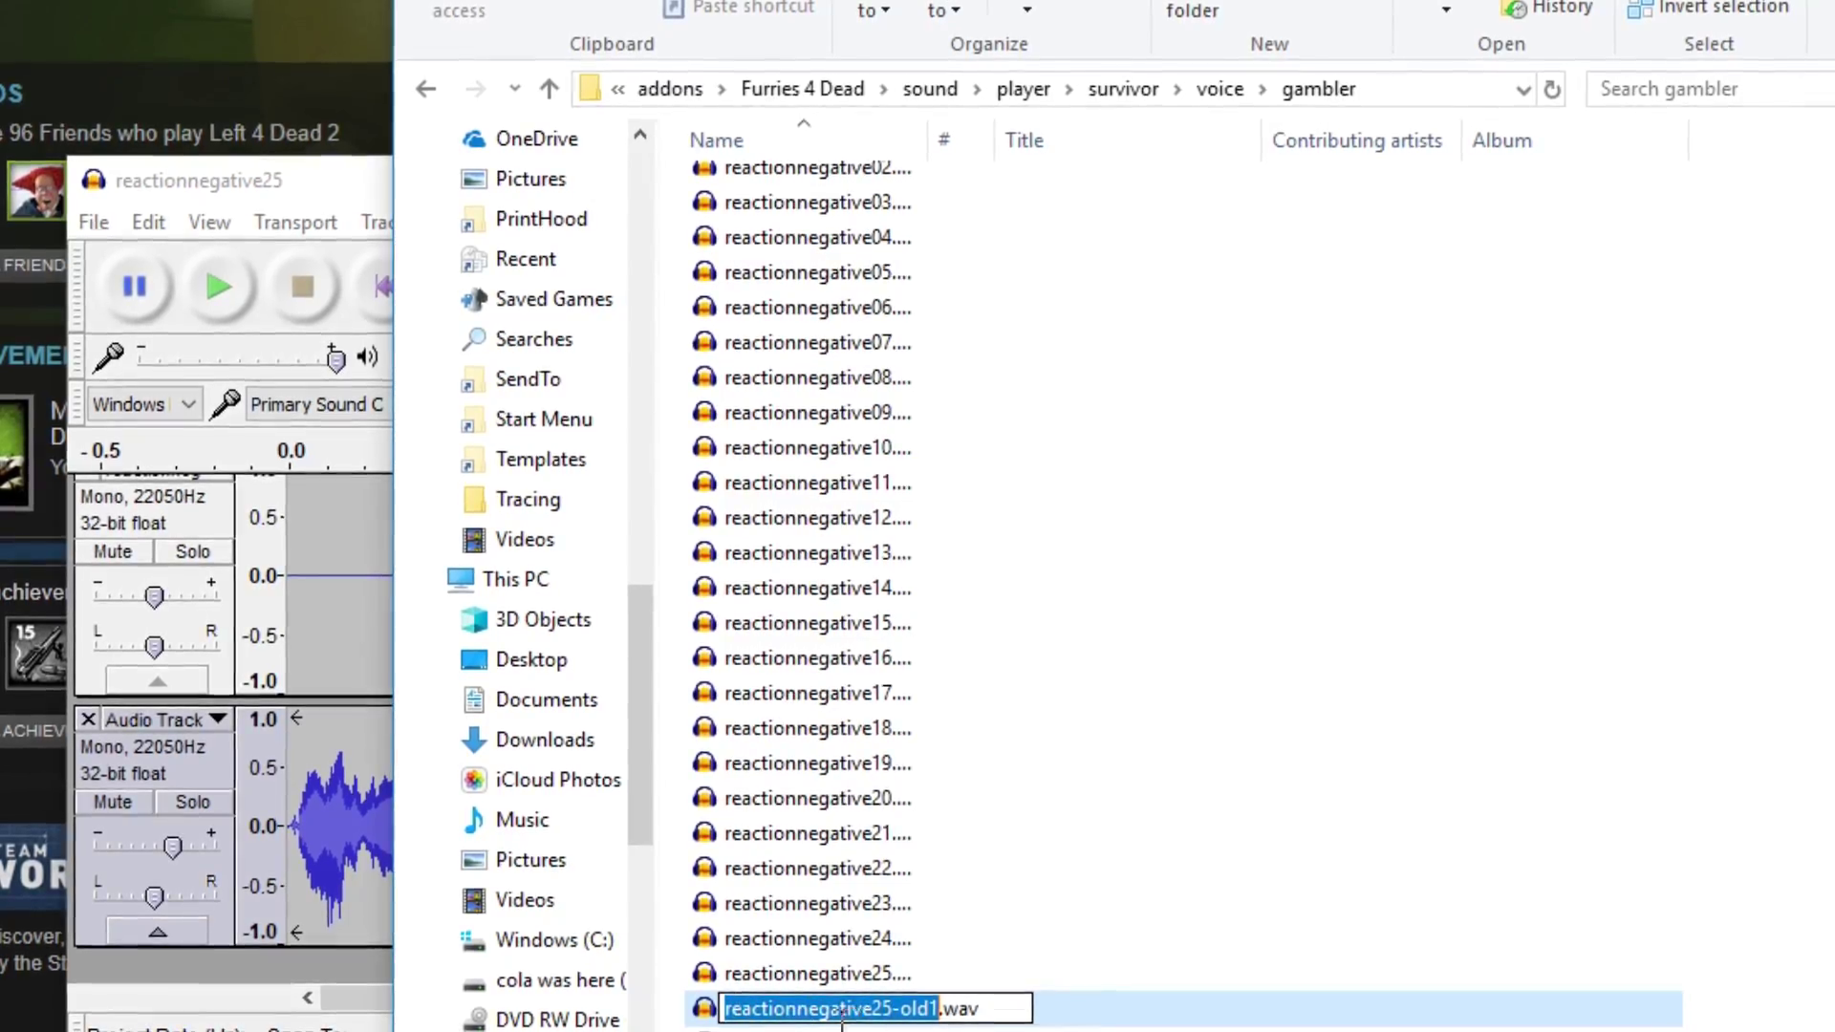
pyautogui.click(1076, 1027)
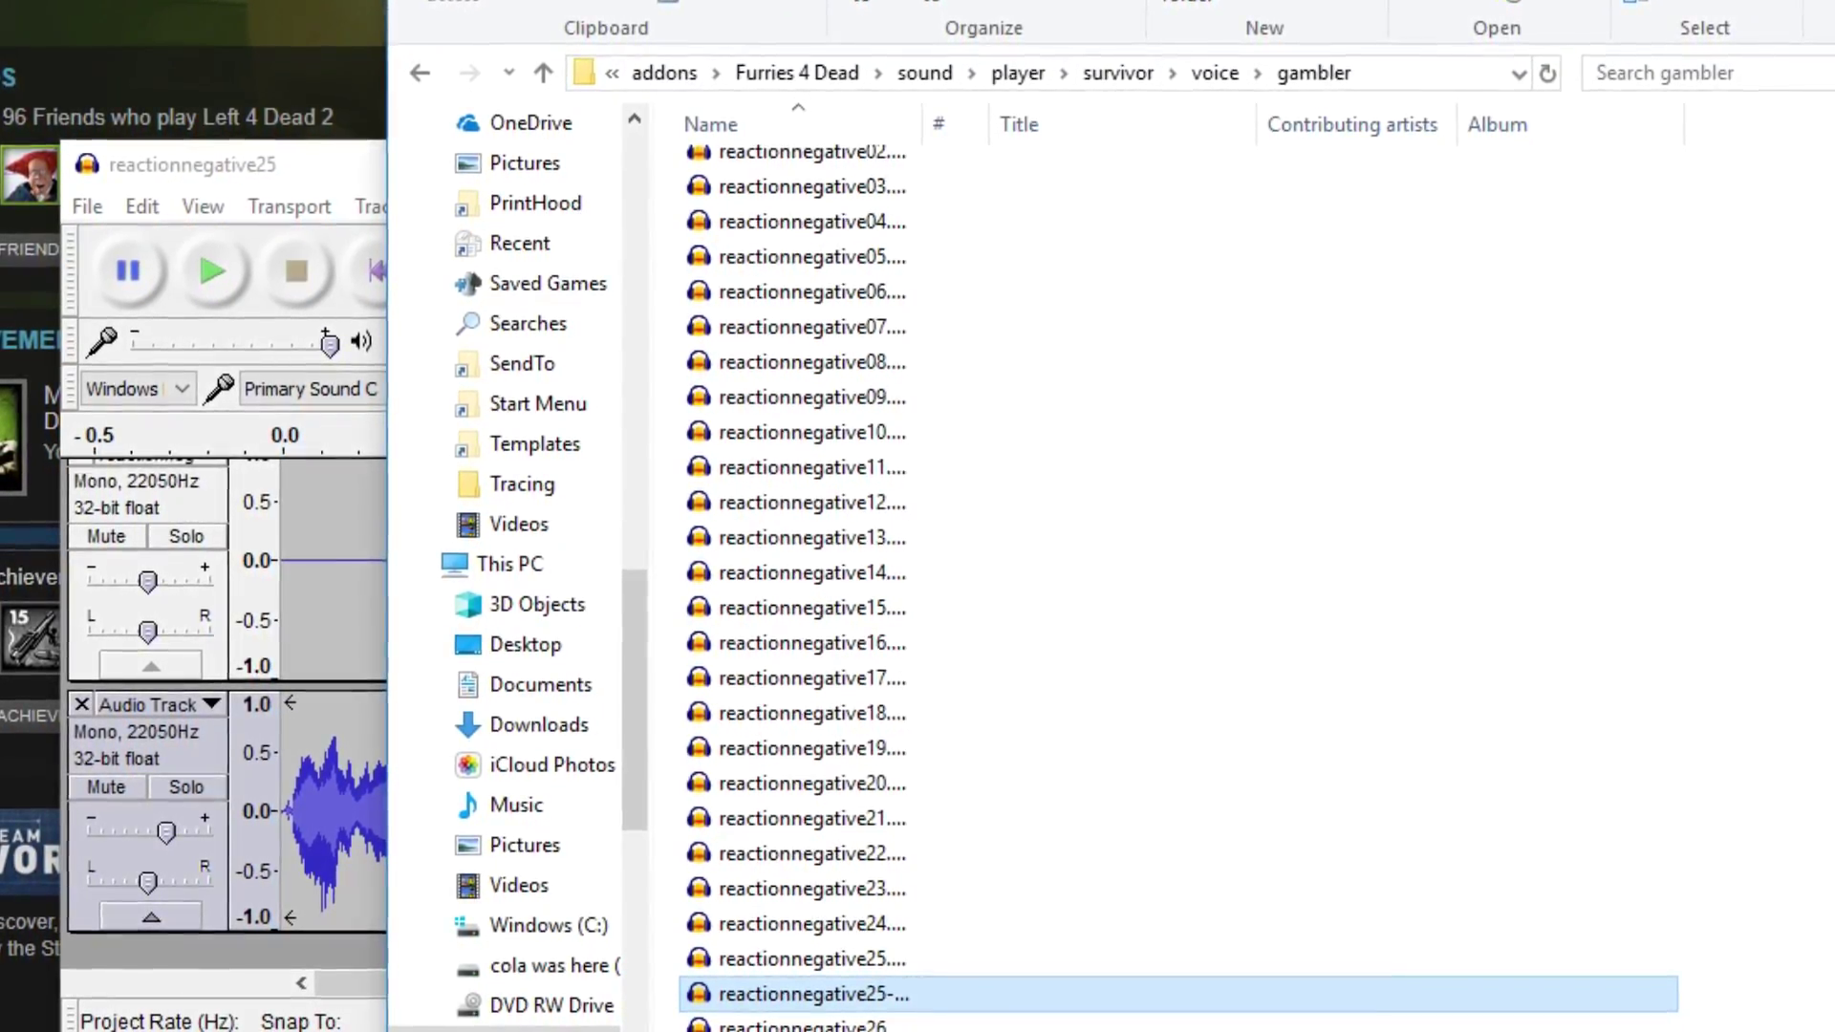
pyautogui.press('Delete')
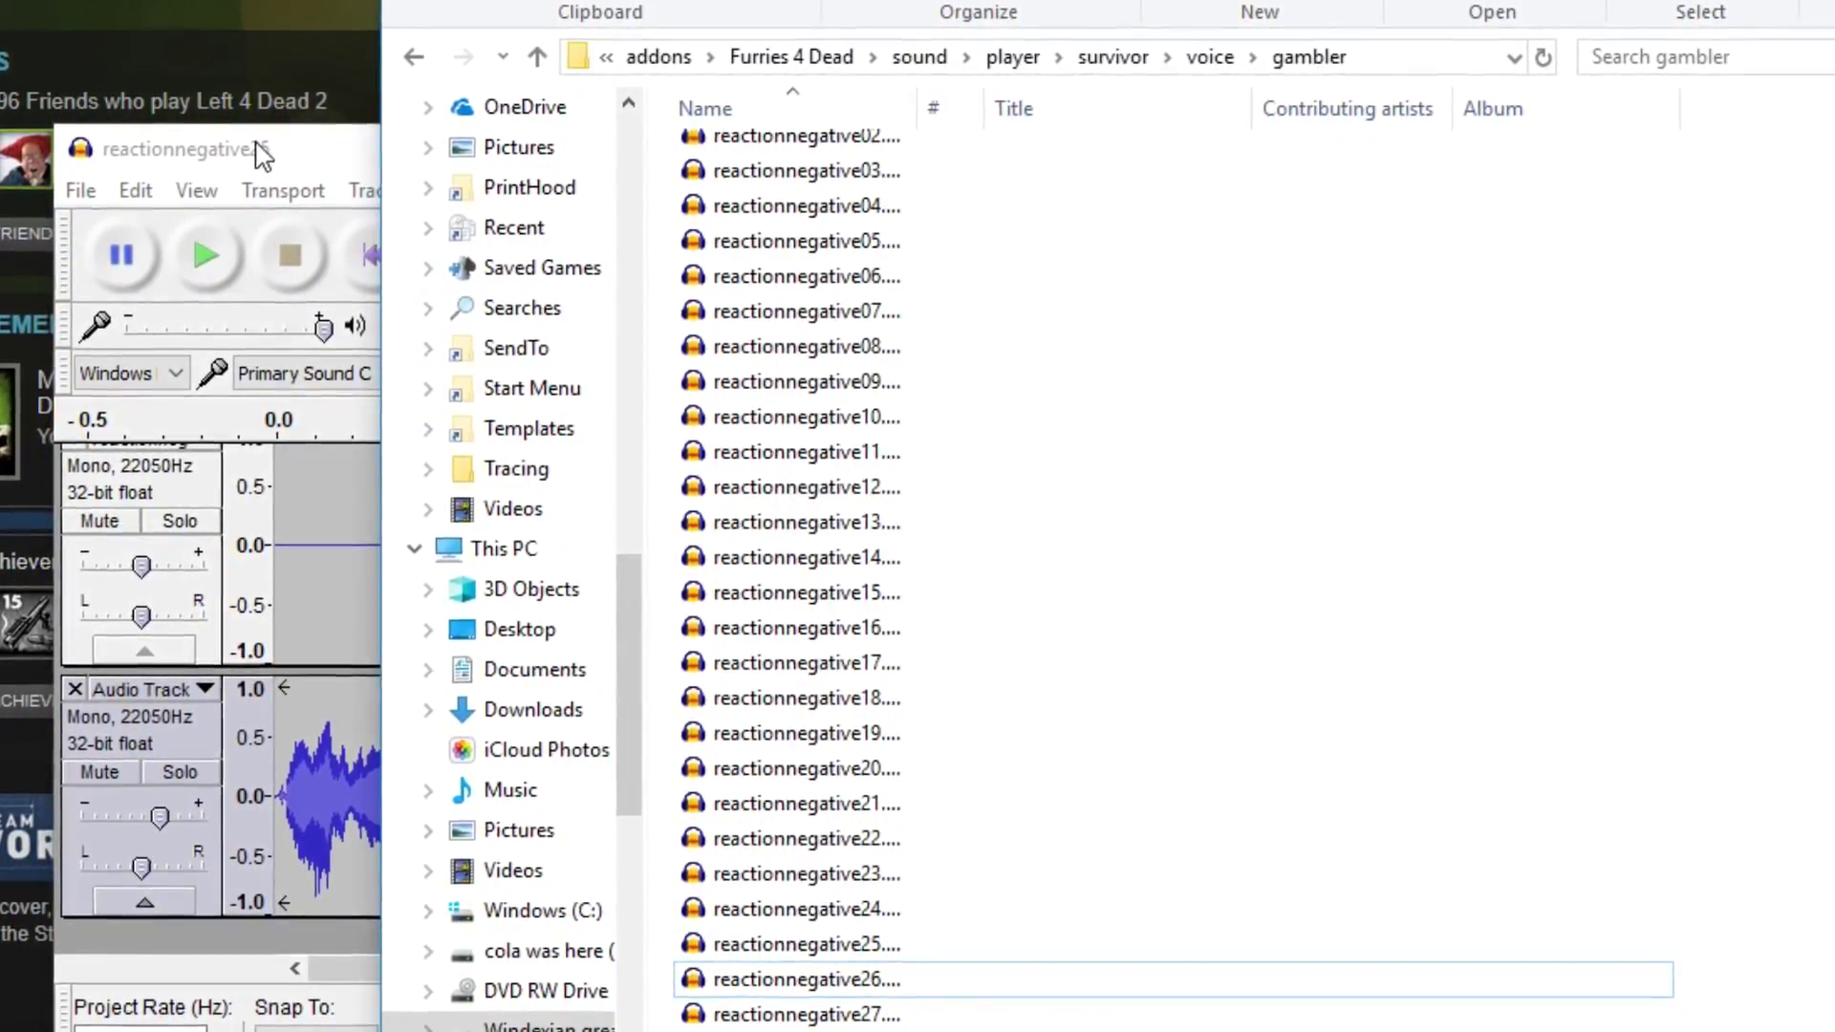
# Close Audacity, discarding the unsaved project.
pyautogui.moveTo(254, 151); pyautogui.dragTo(5, 182)
pyautogui.click(1066, 178)
pyautogui.click(1043, 552)
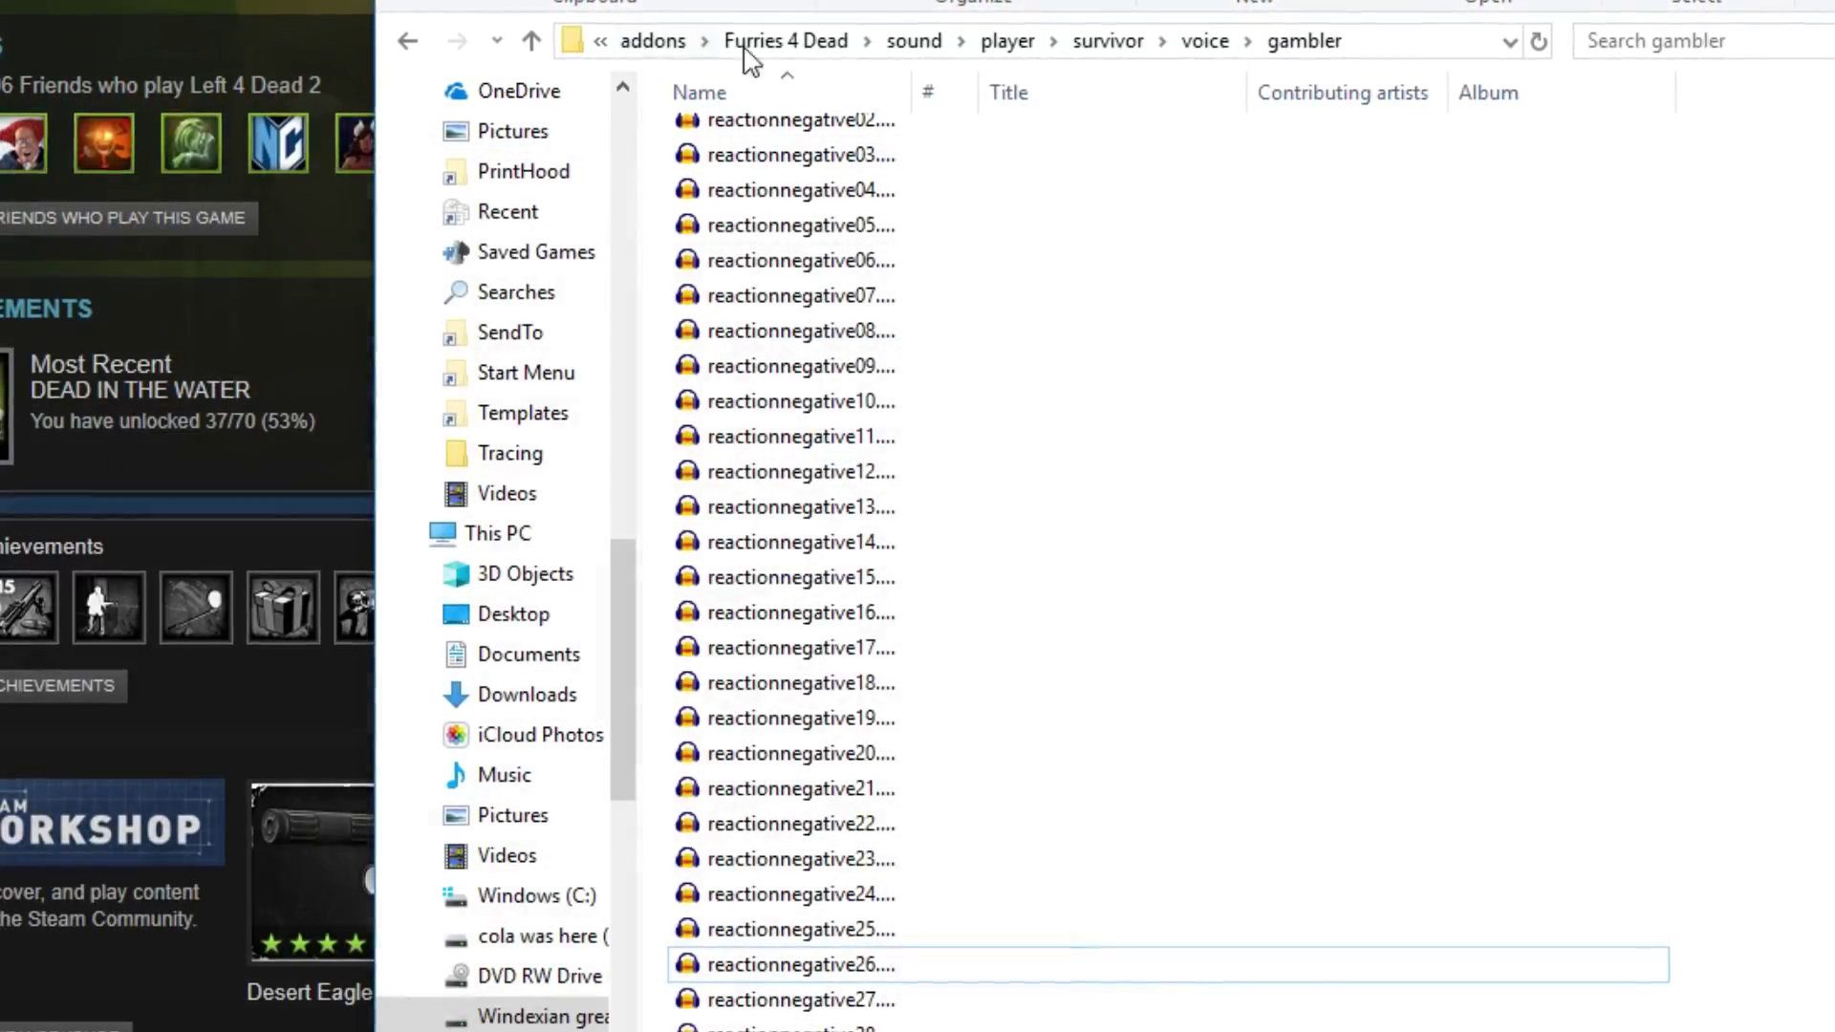
# In left4dead2\addons, drag the Furries 4 Dead folder onto vpk.exe to pack it.
pyautogui.click(840, 34)
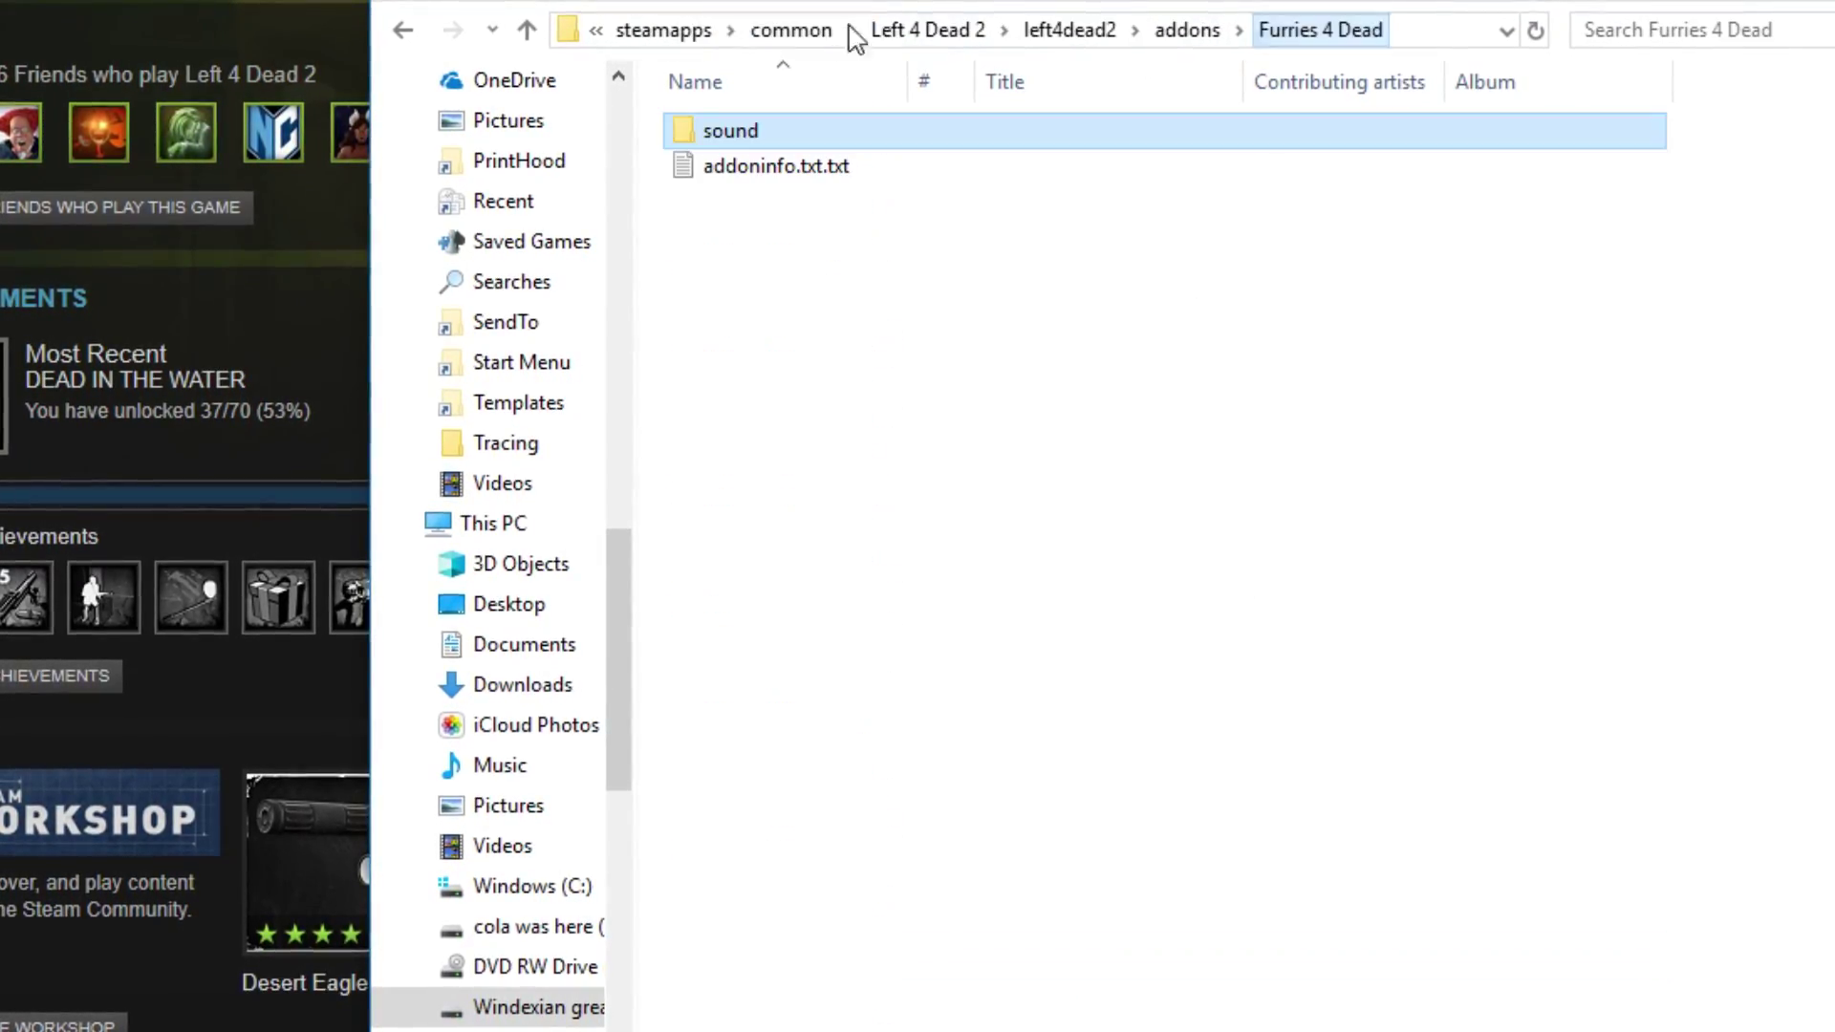
pyautogui.click(936, 34)
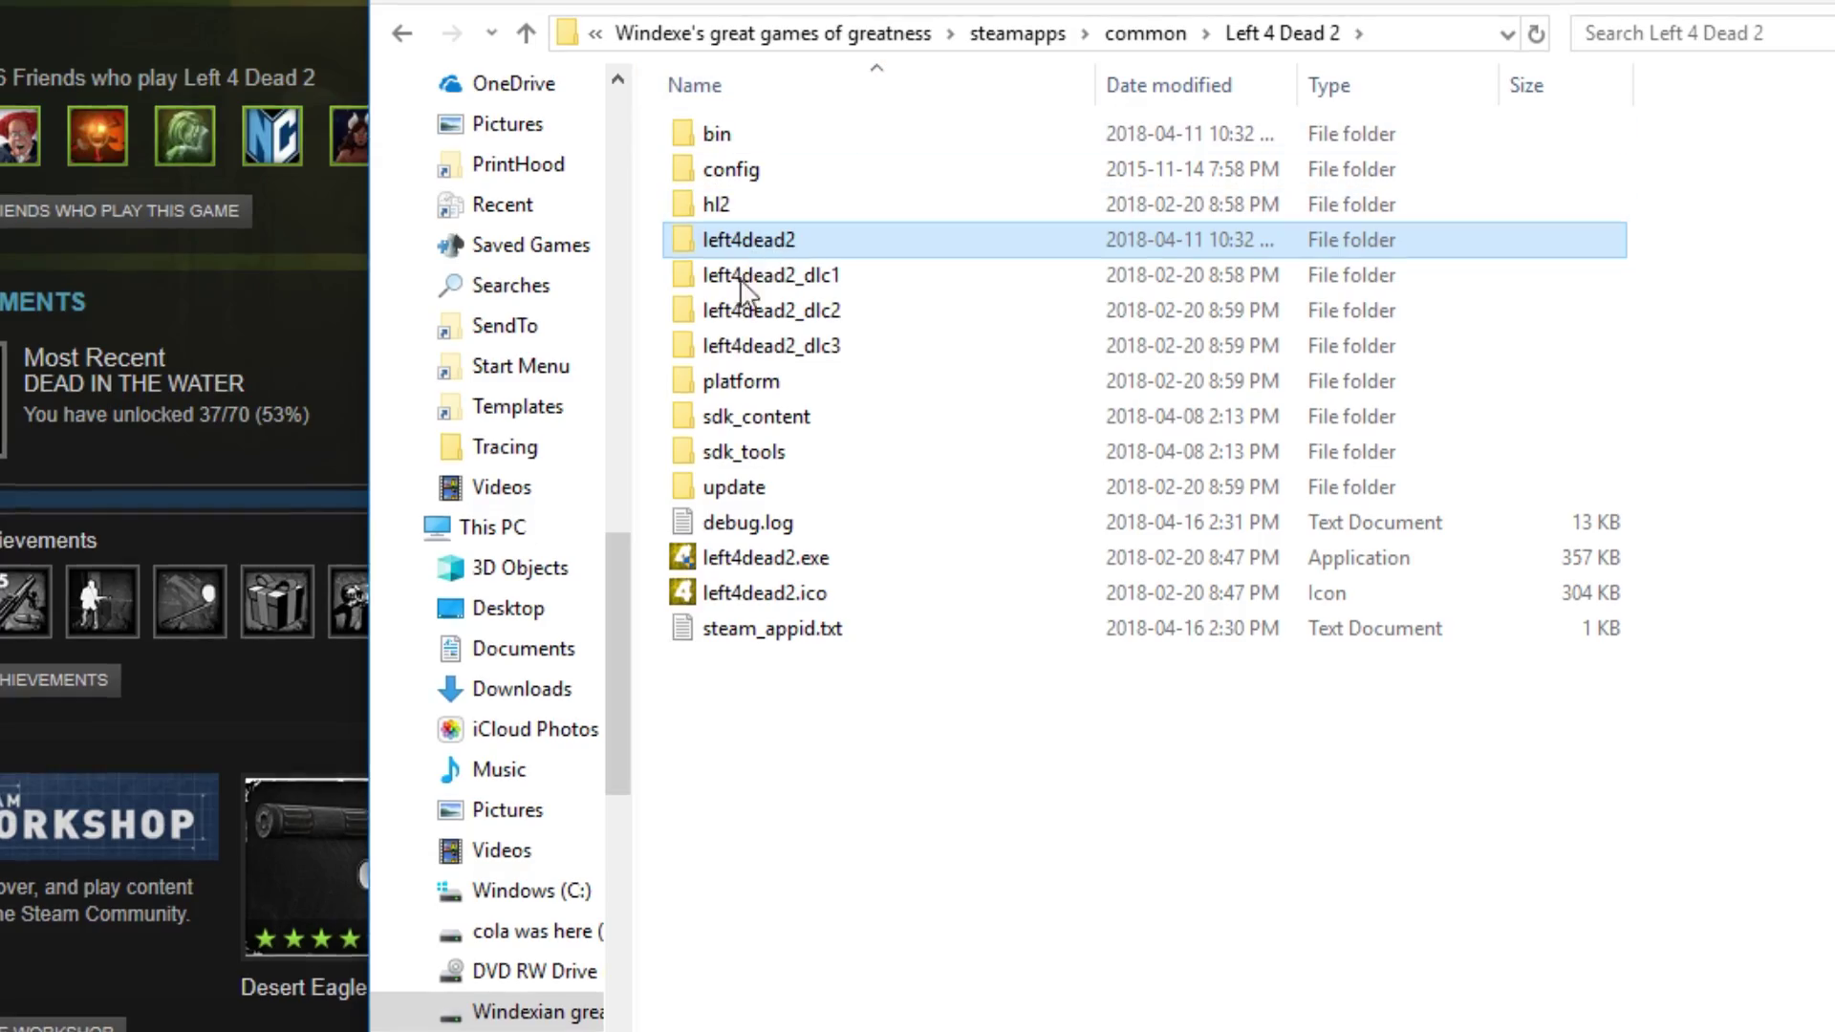
pyautogui.click(771, 241)
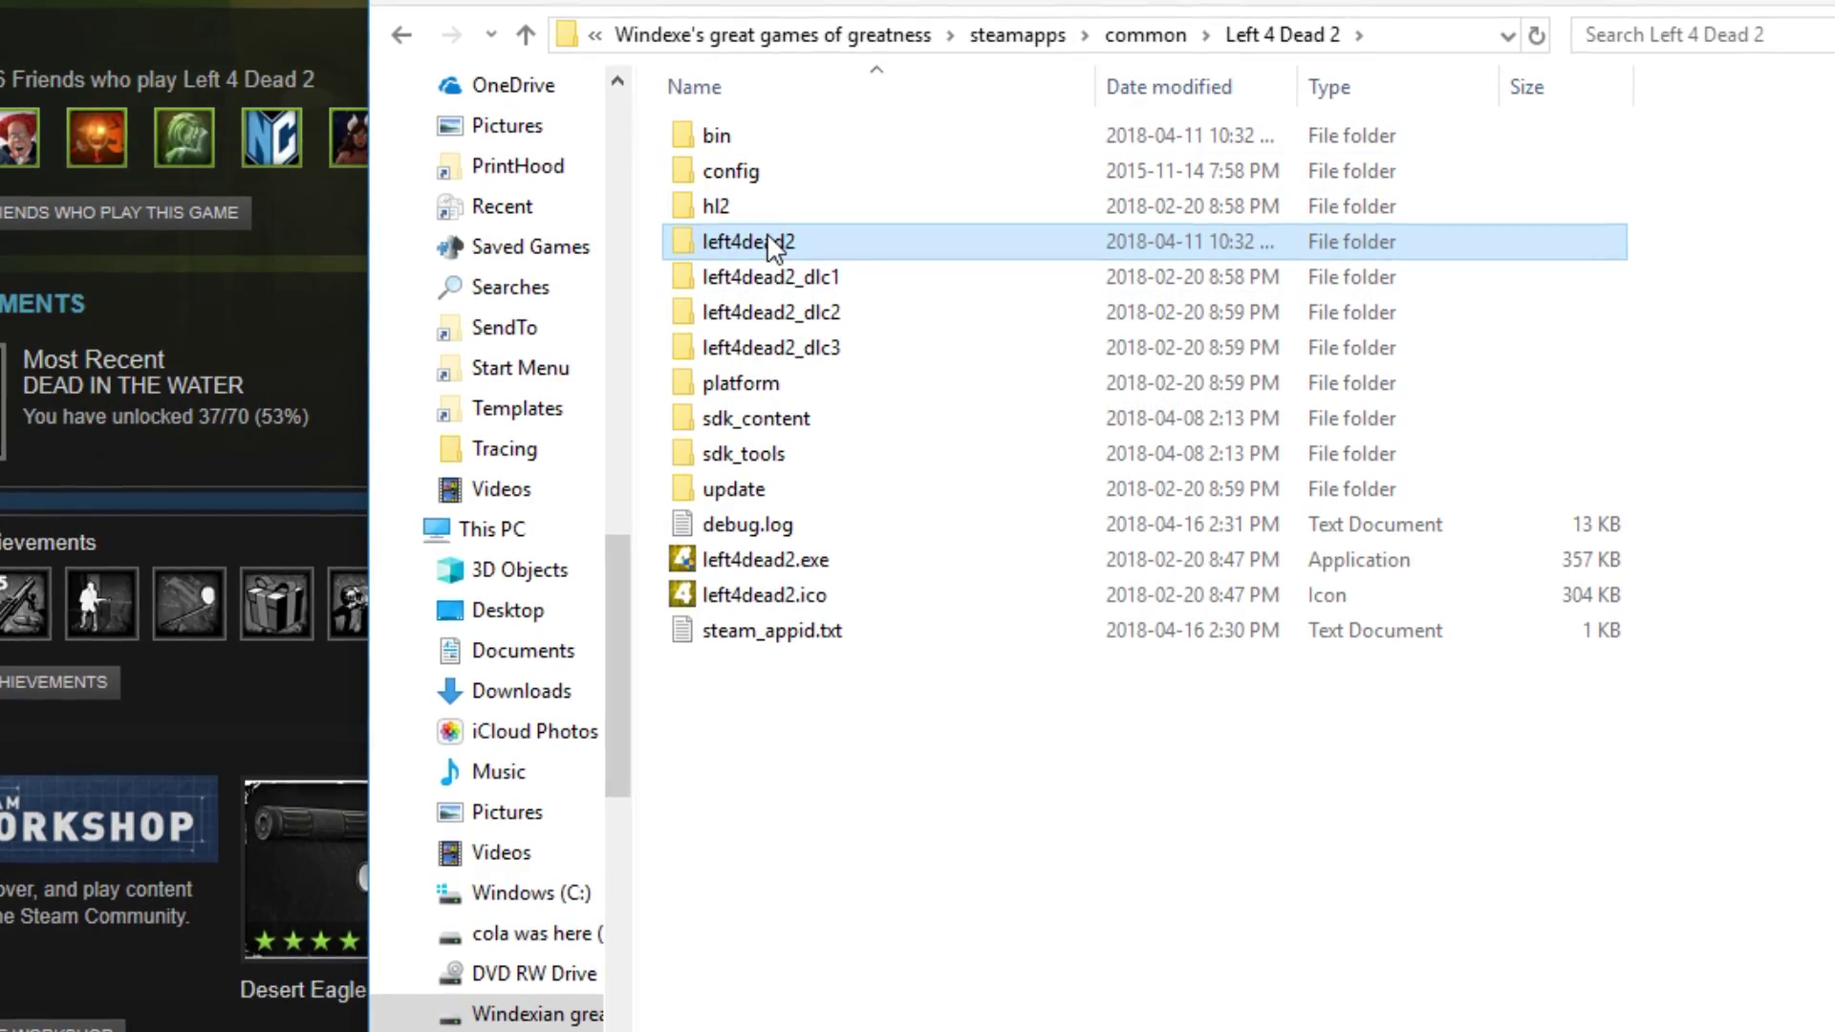
pyautogui.doubleClick(893, 250)
pyautogui.doubleClick(745, 139)
pyautogui.moveTo(745, 140); pyautogui.dragTo(757, 281)
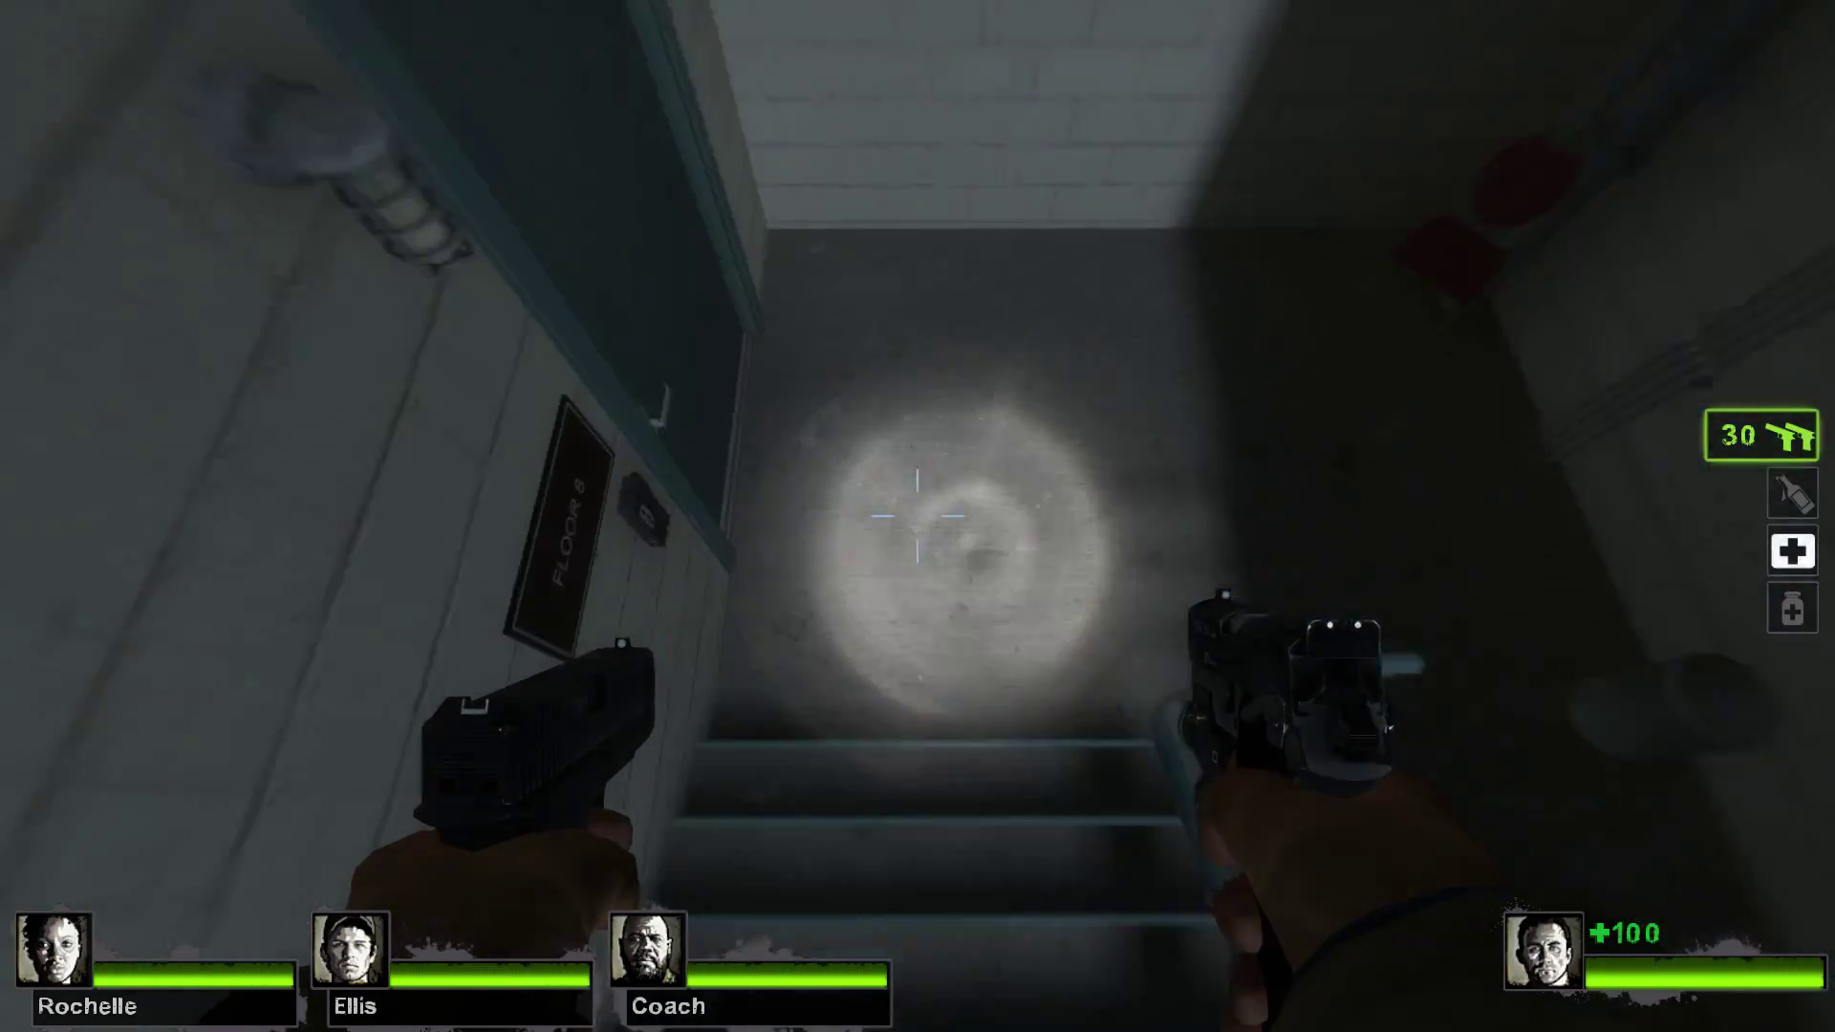
# Head to the stairwell and gun down the hallway zombies with dual pistols.
pyautogui.press('e')
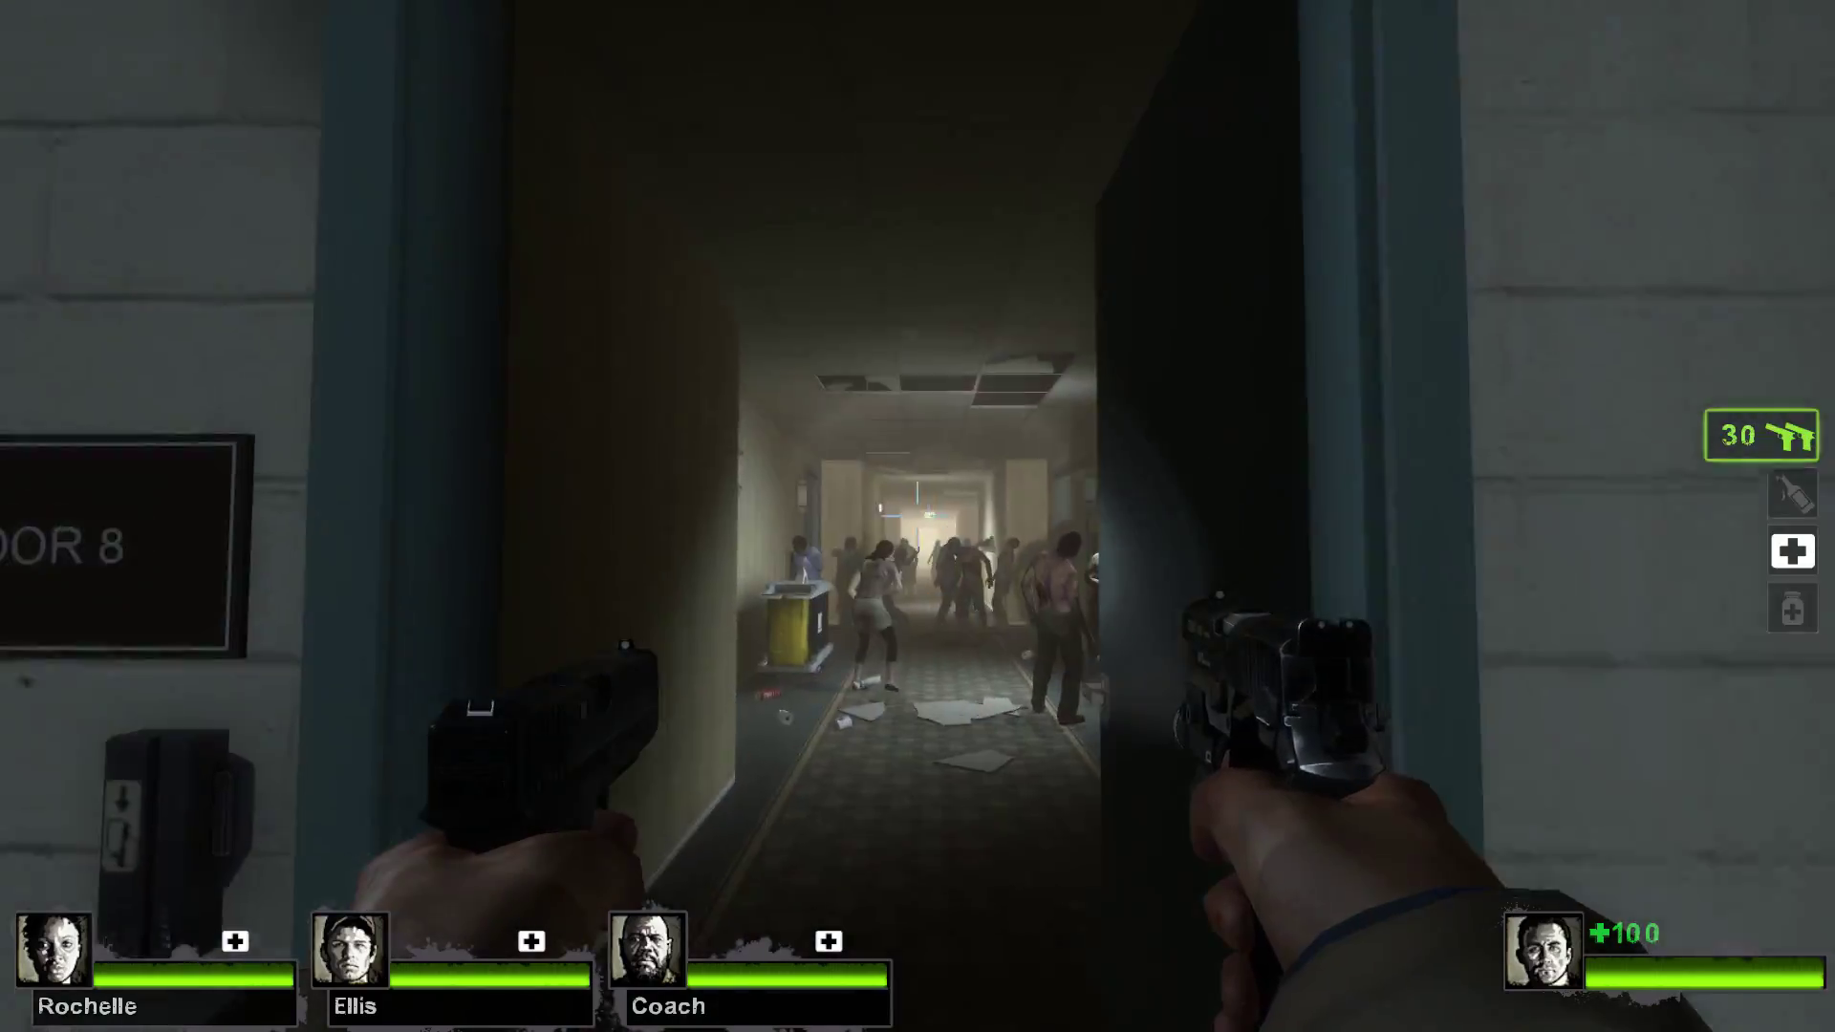
pyautogui.click(917, 516)
pyautogui.click(918, 516)
pyautogui.click(917, 516)
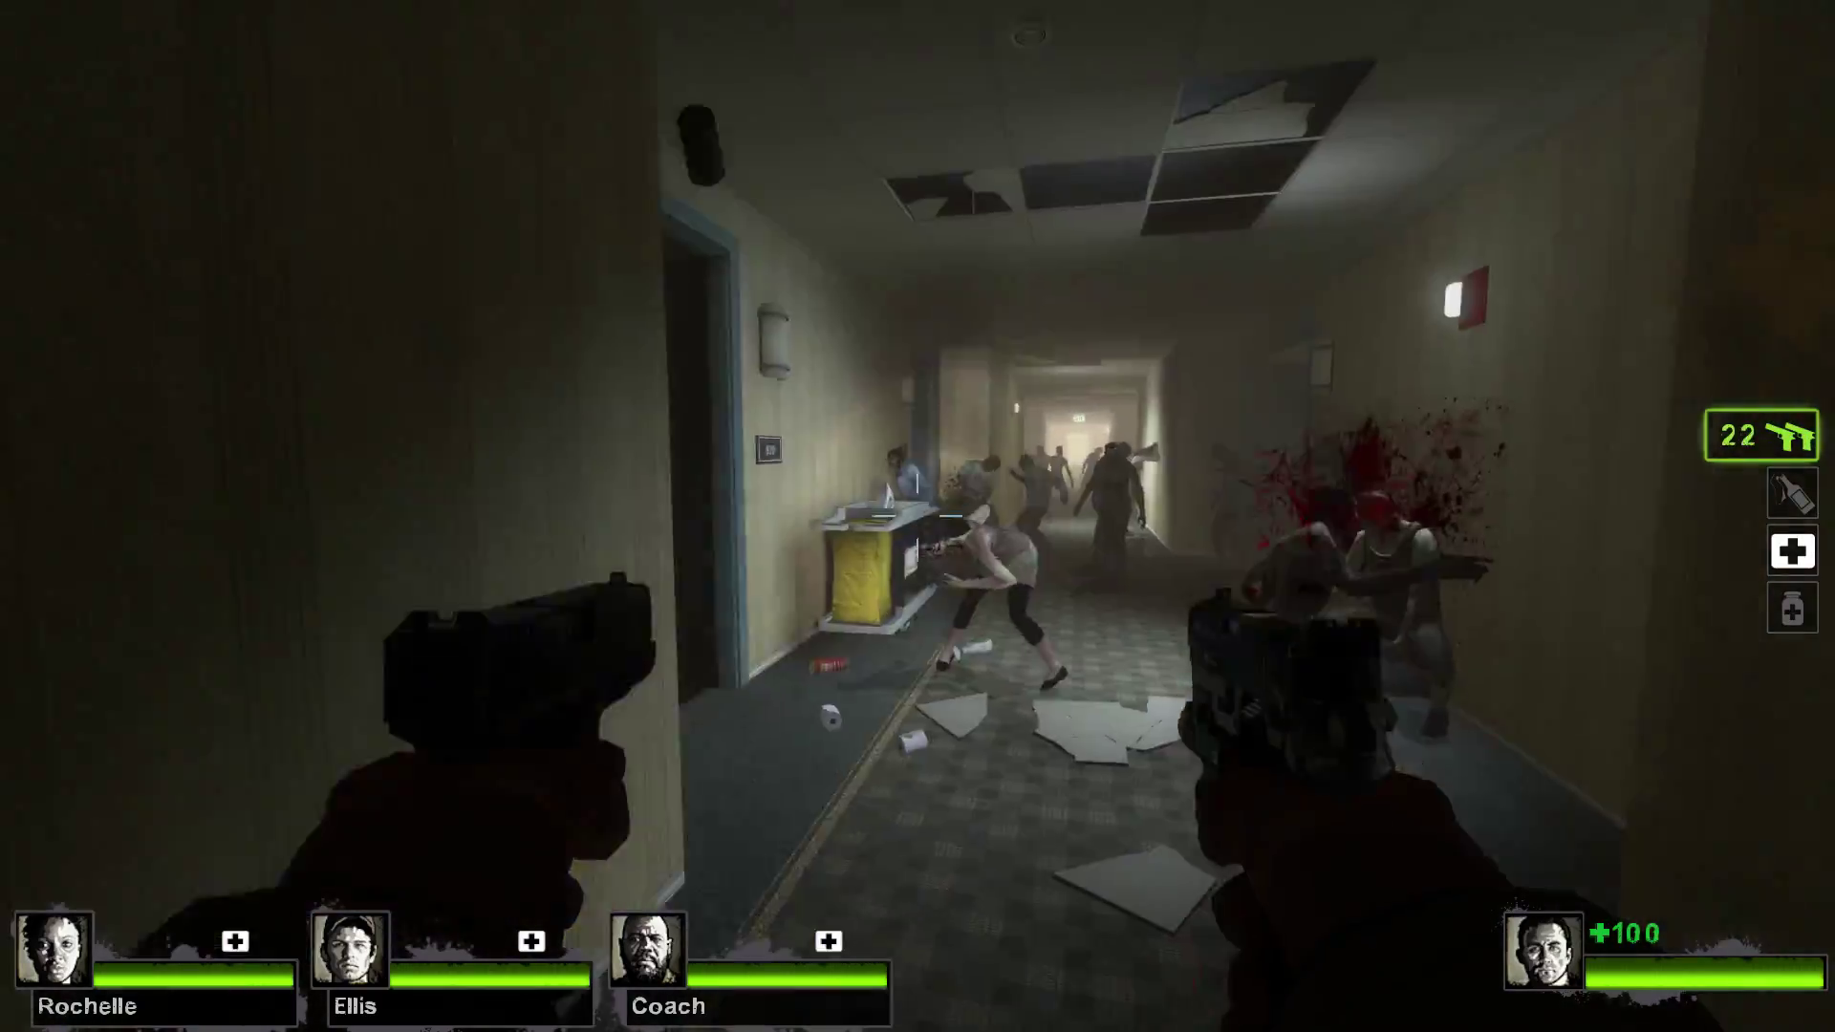
pyautogui.click(917, 517)
pyautogui.click(917, 516)
pyautogui.click(917, 517)
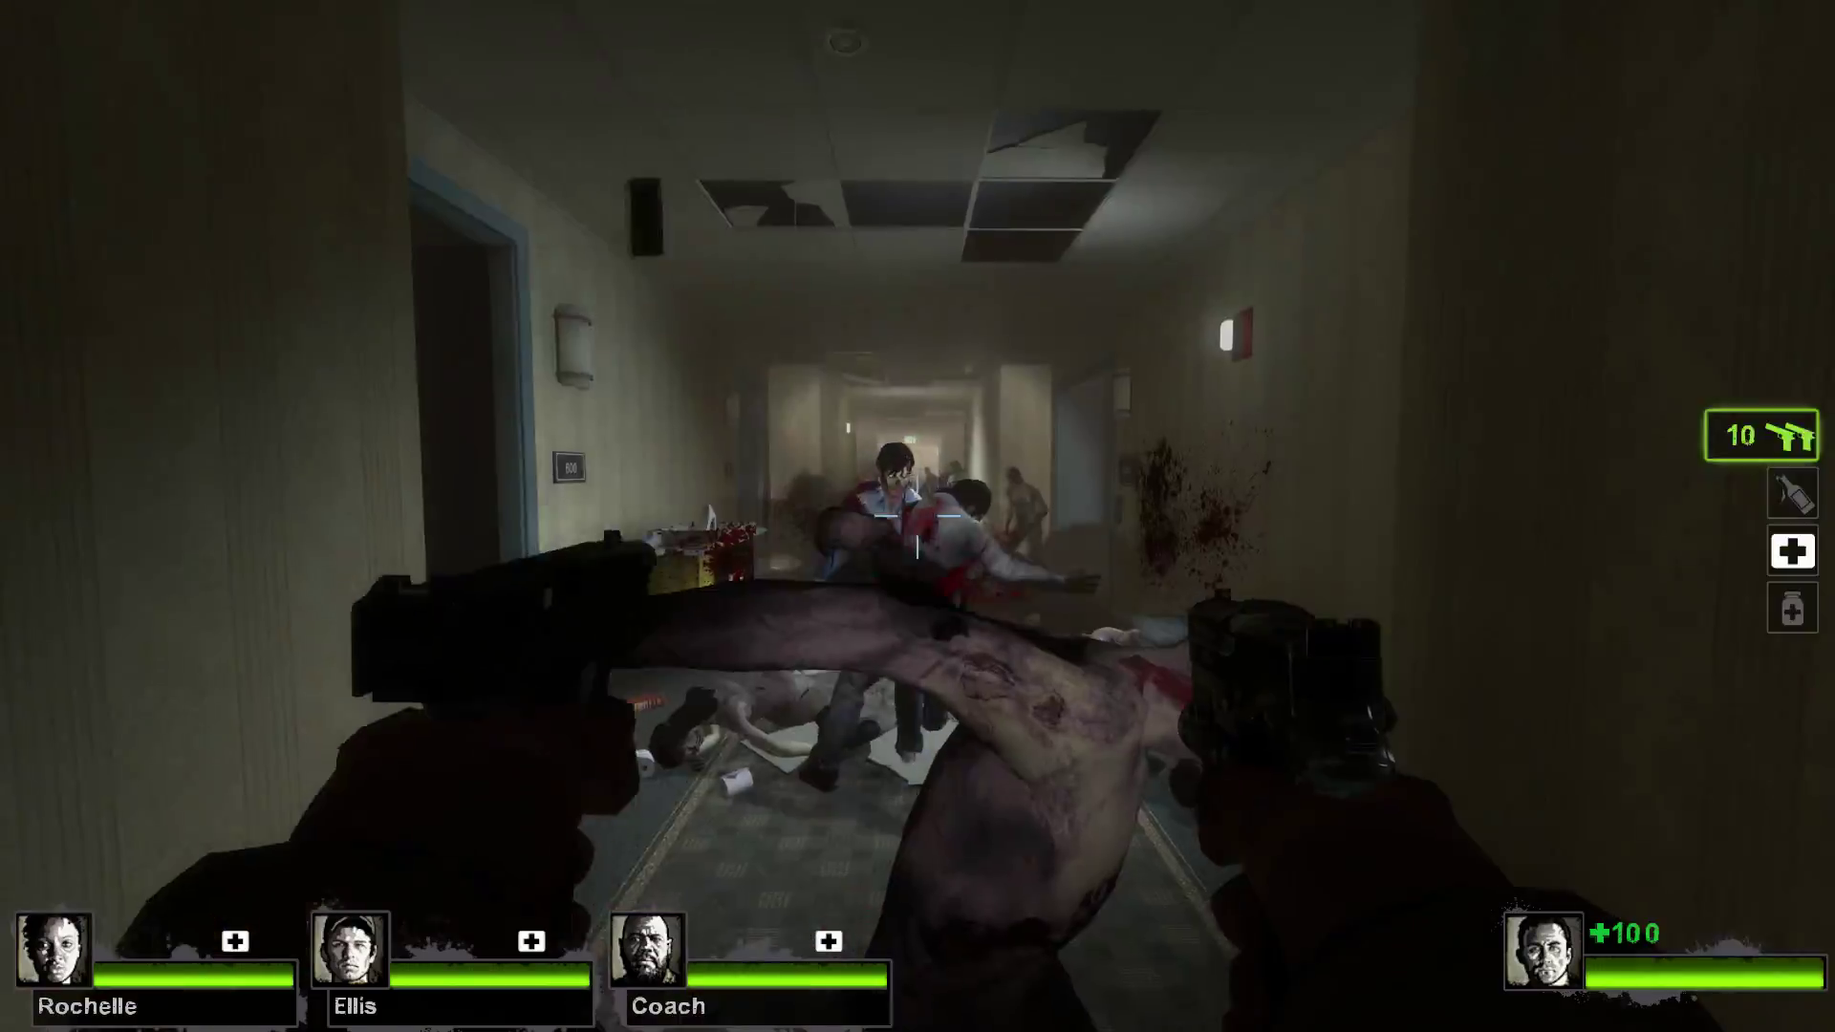
pyautogui.click(917, 516)
pyautogui.click(918, 516)
pyautogui.click(918, 516)
pyautogui.click(917, 516)
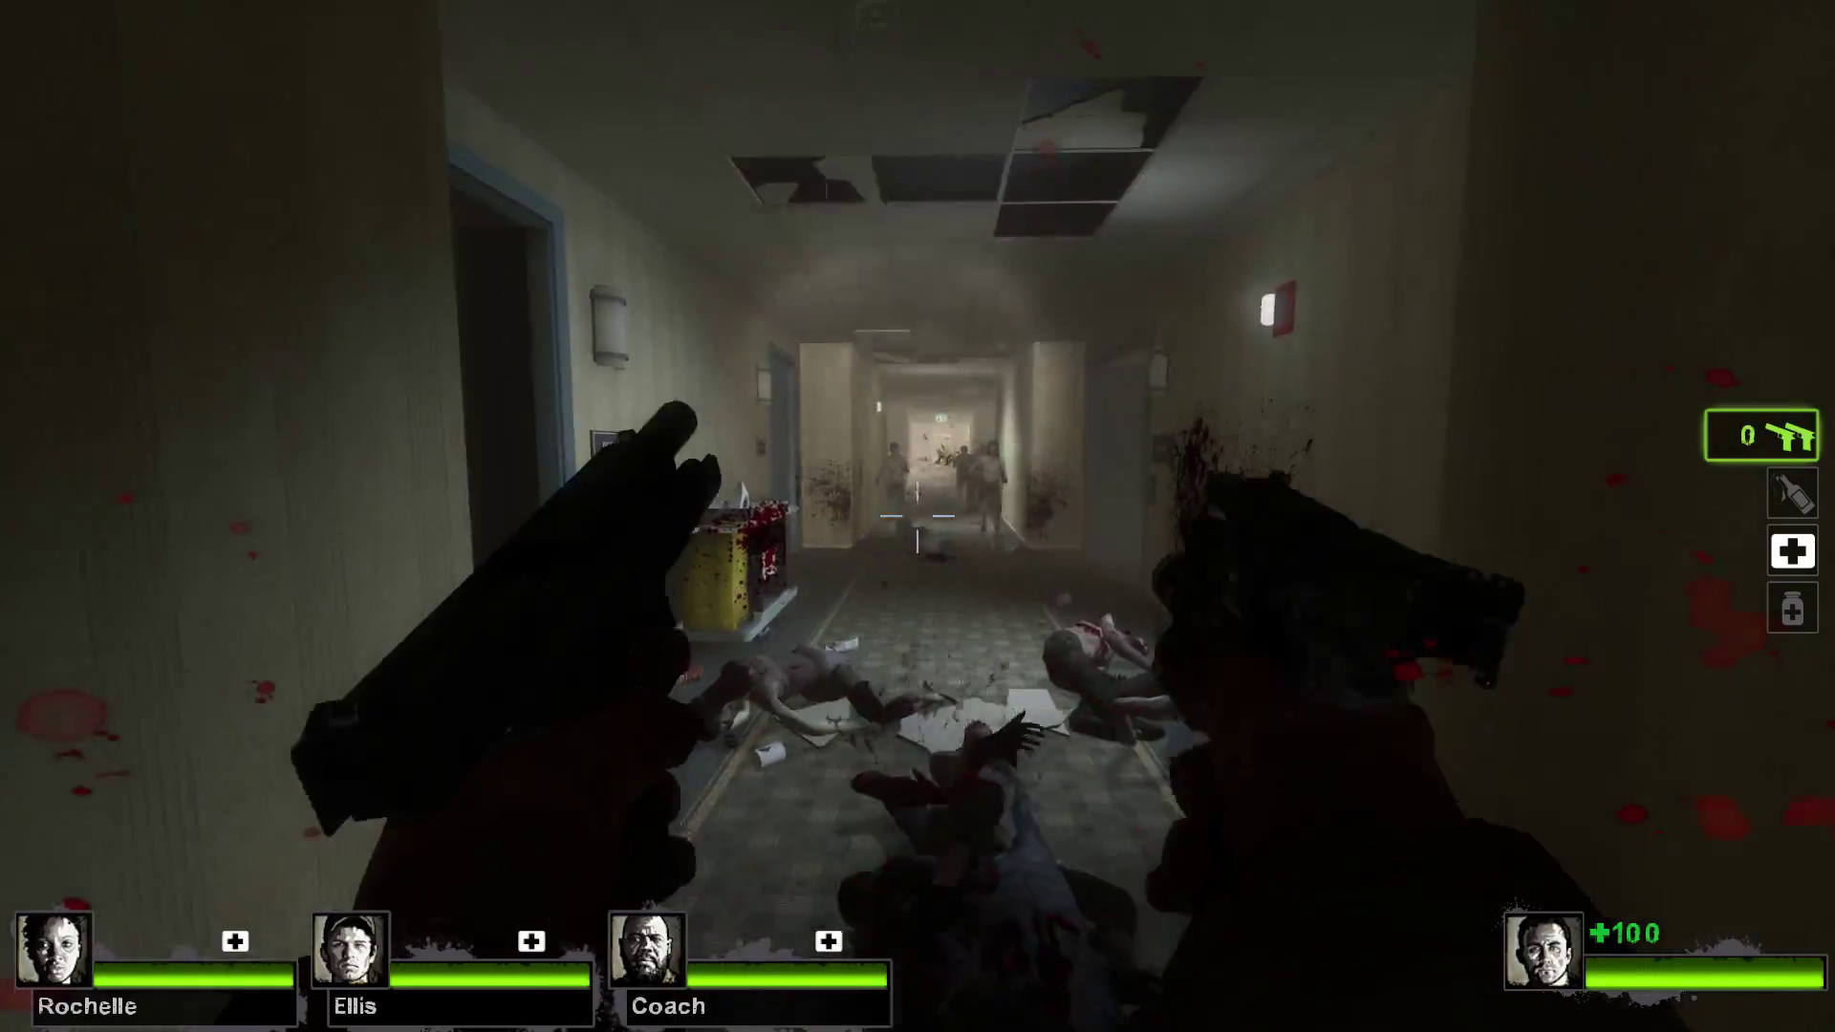
pyautogui.press('w')
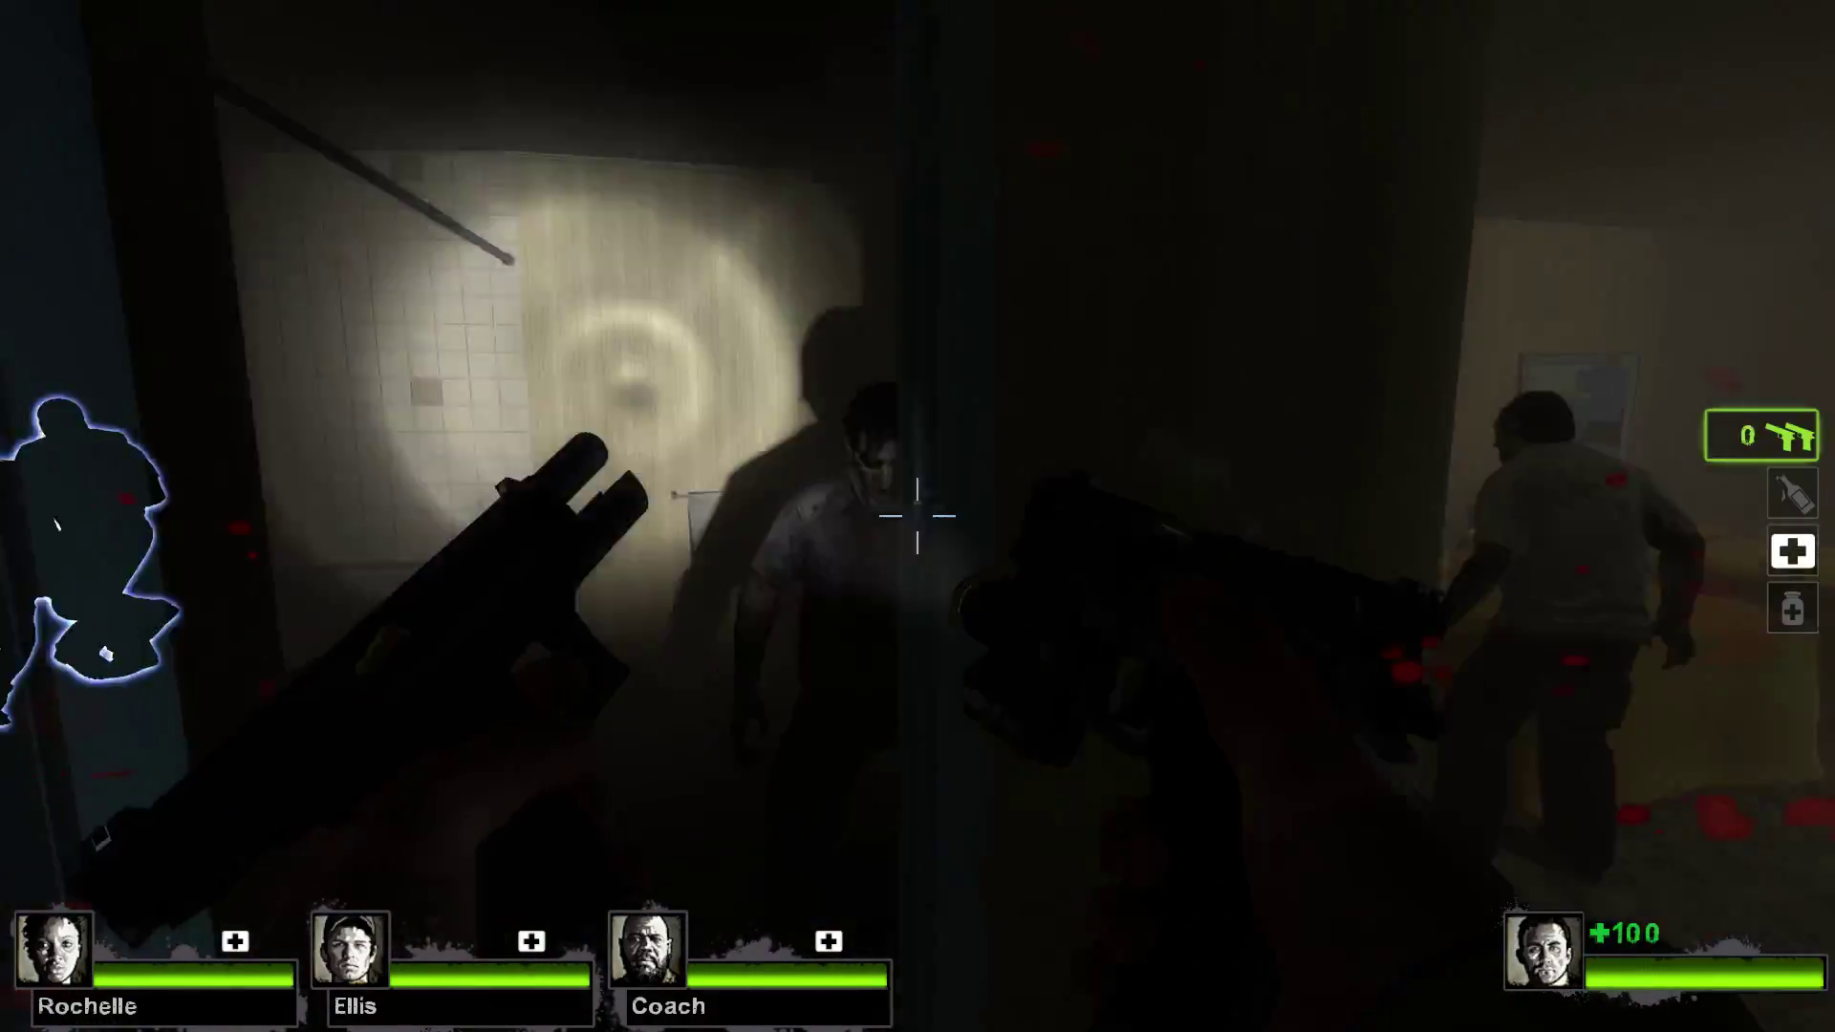
# Push into the hotel room, clearing the zombies in the next rooms.
pyautogui.click(917, 516)
pyautogui.click(917, 516)
pyautogui.click(917, 516)
pyautogui.click(917, 516)
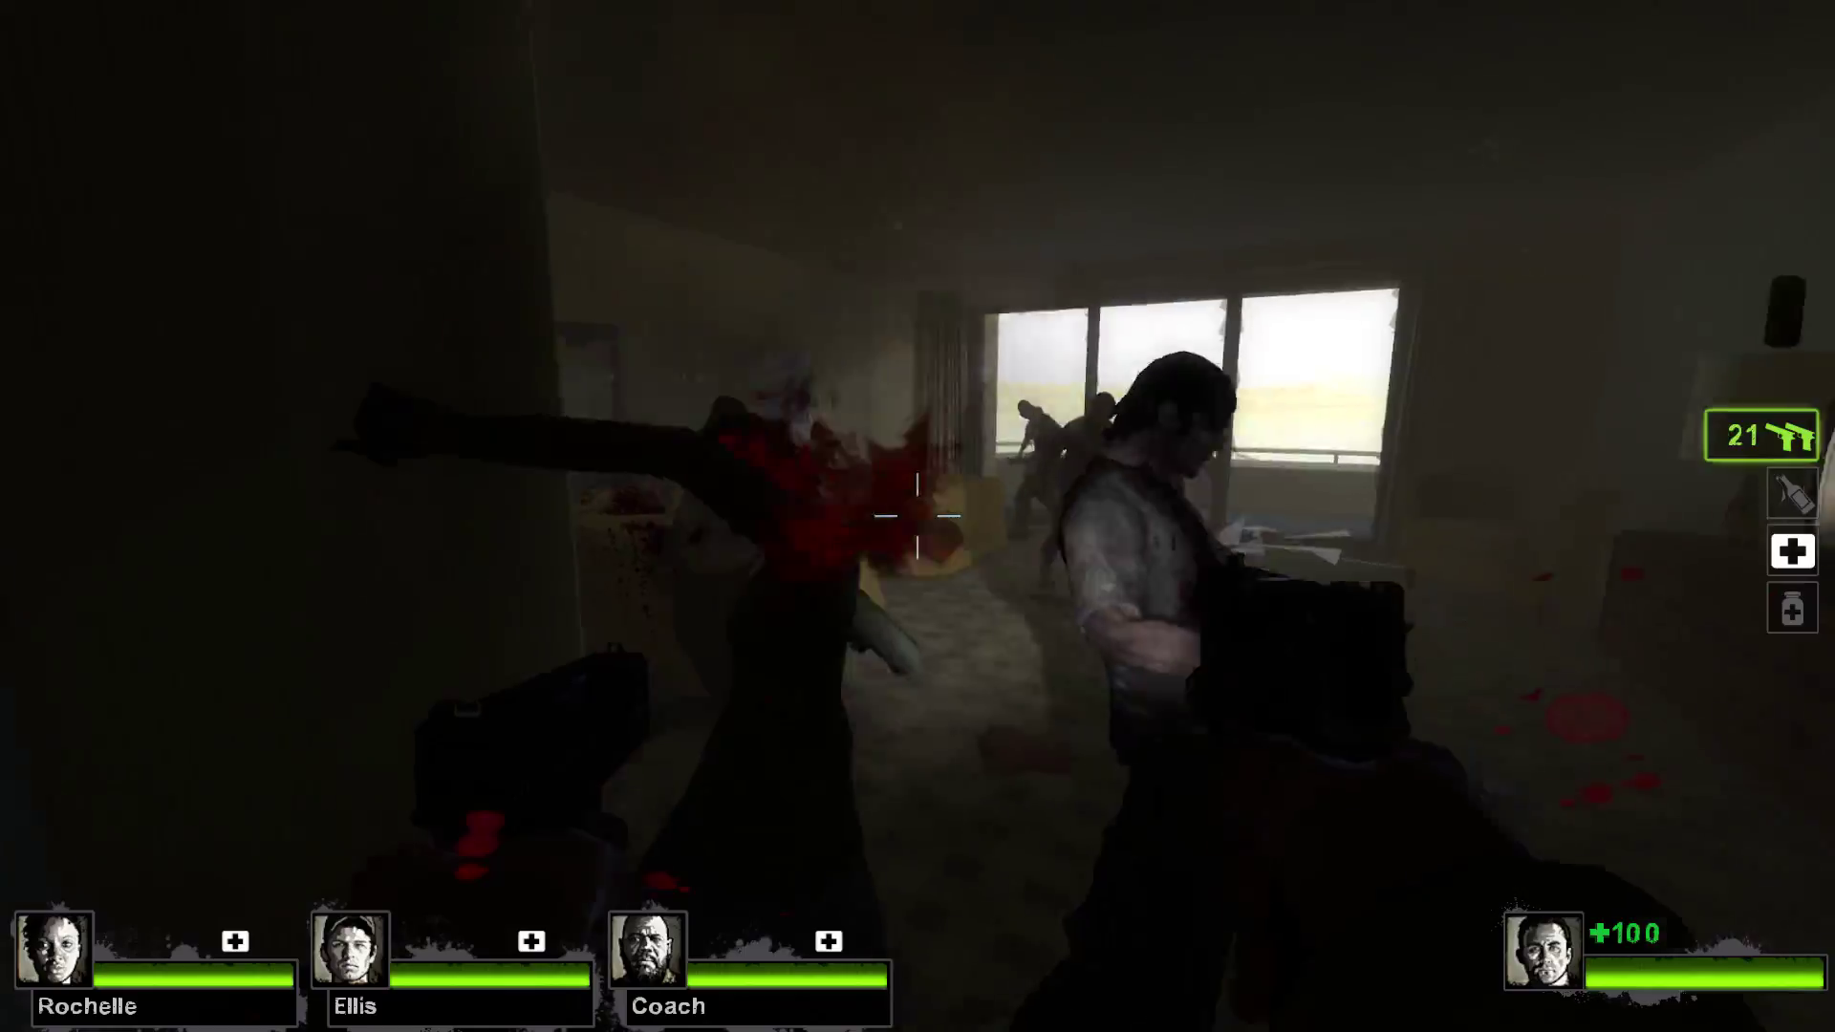
pyautogui.press('w')
pyautogui.click(917, 516)
pyautogui.click(917, 516)
pyautogui.click(918, 516)
pyautogui.click(918, 516)
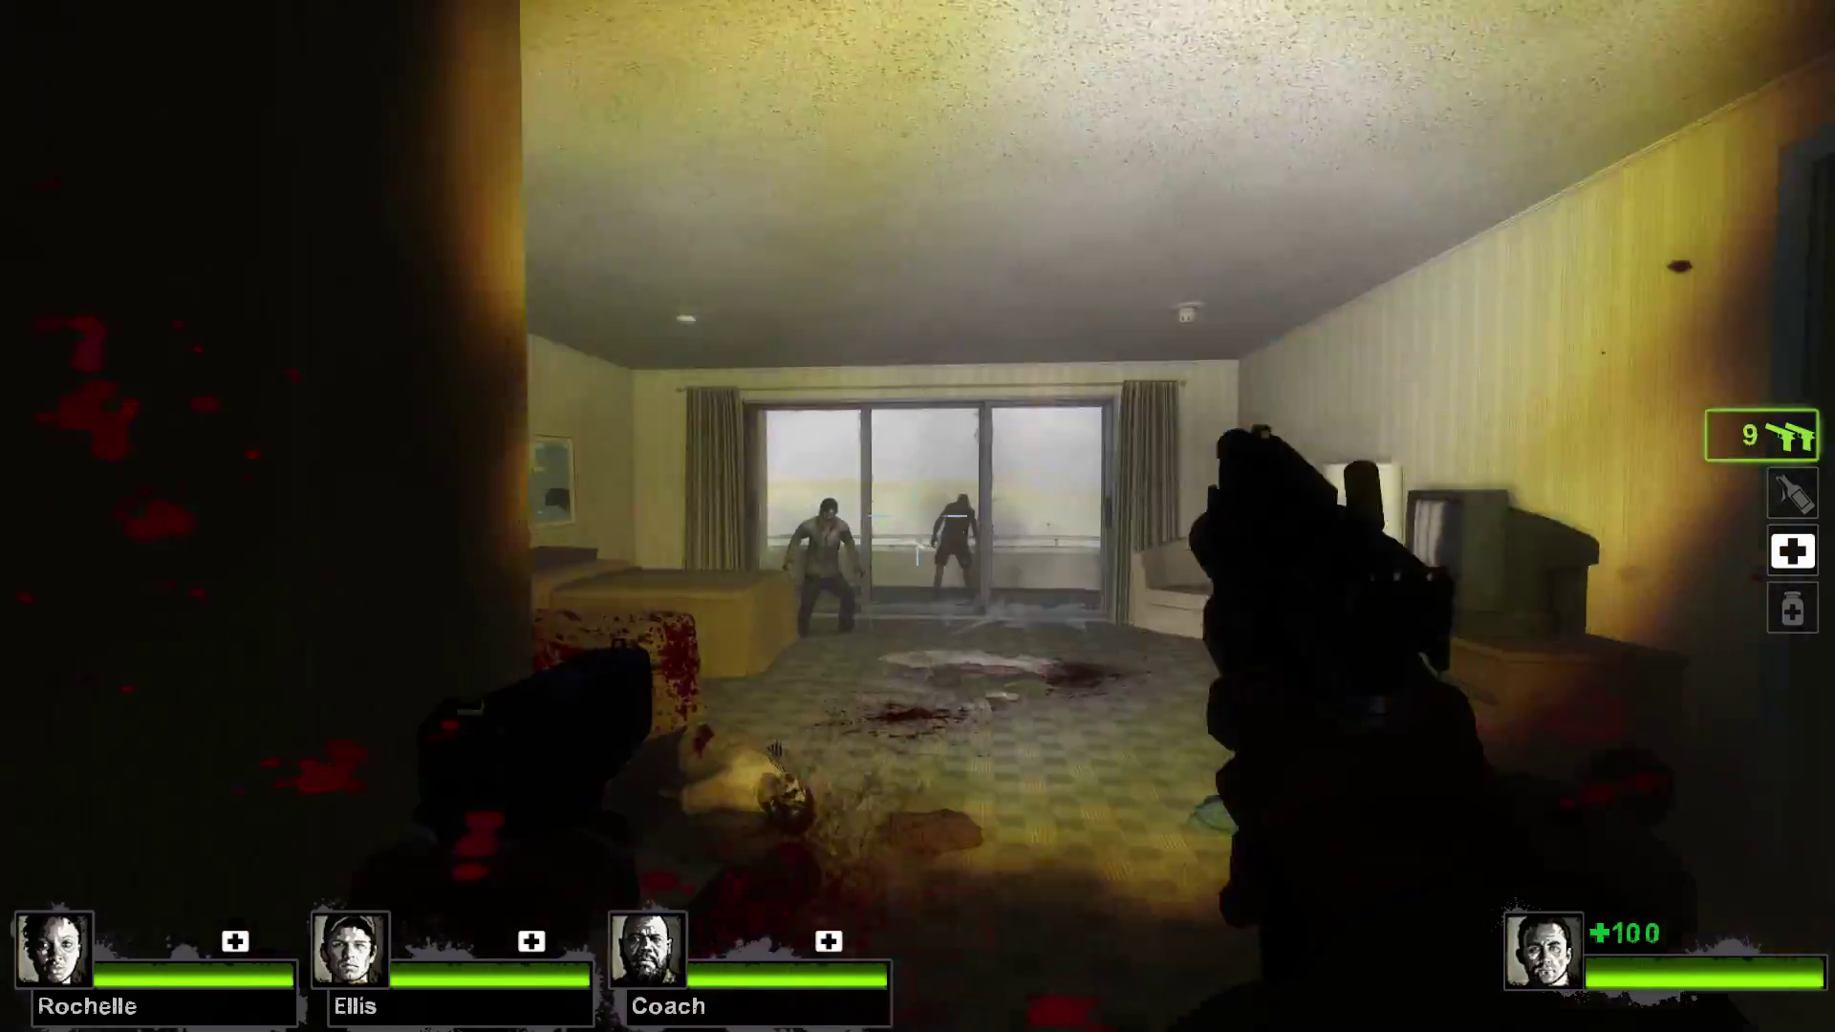
pyautogui.click(917, 516)
pyautogui.click(918, 516)
pyautogui.click(918, 516)
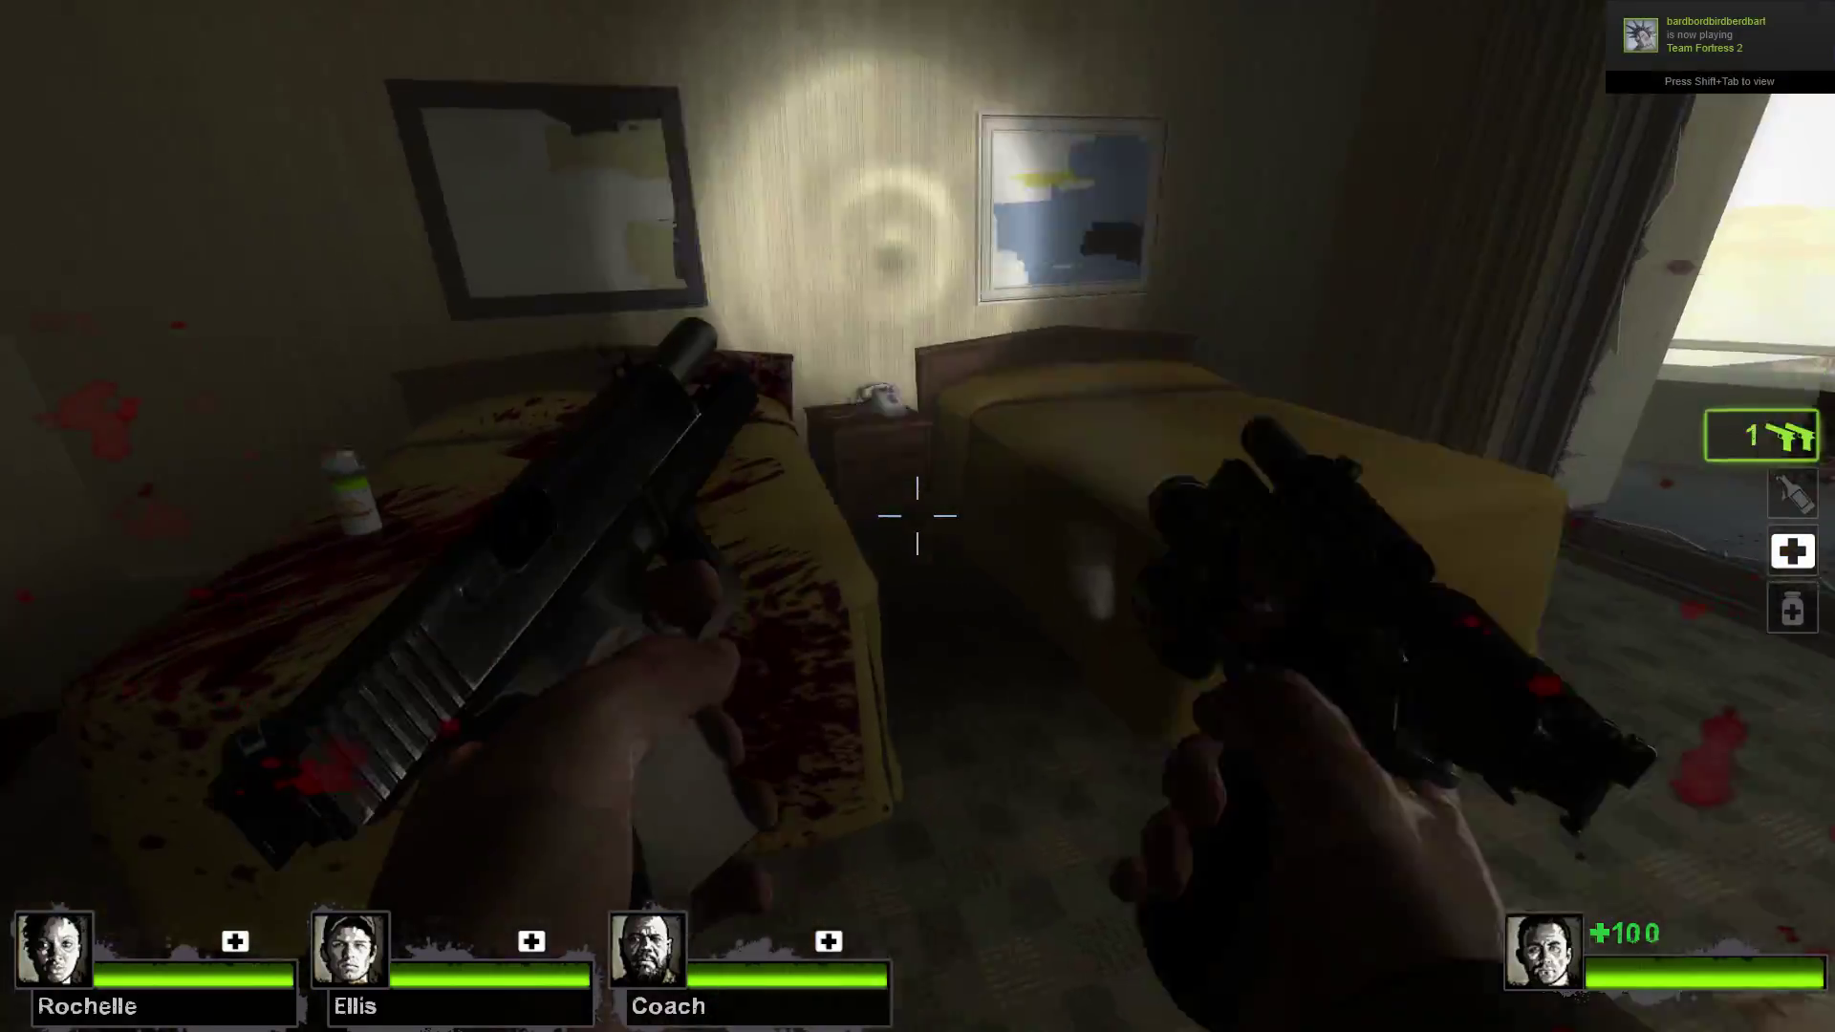
# Reload, kill the doorway zombie, and open the vocalize menu near the bile jar.
pyautogui.press('r')
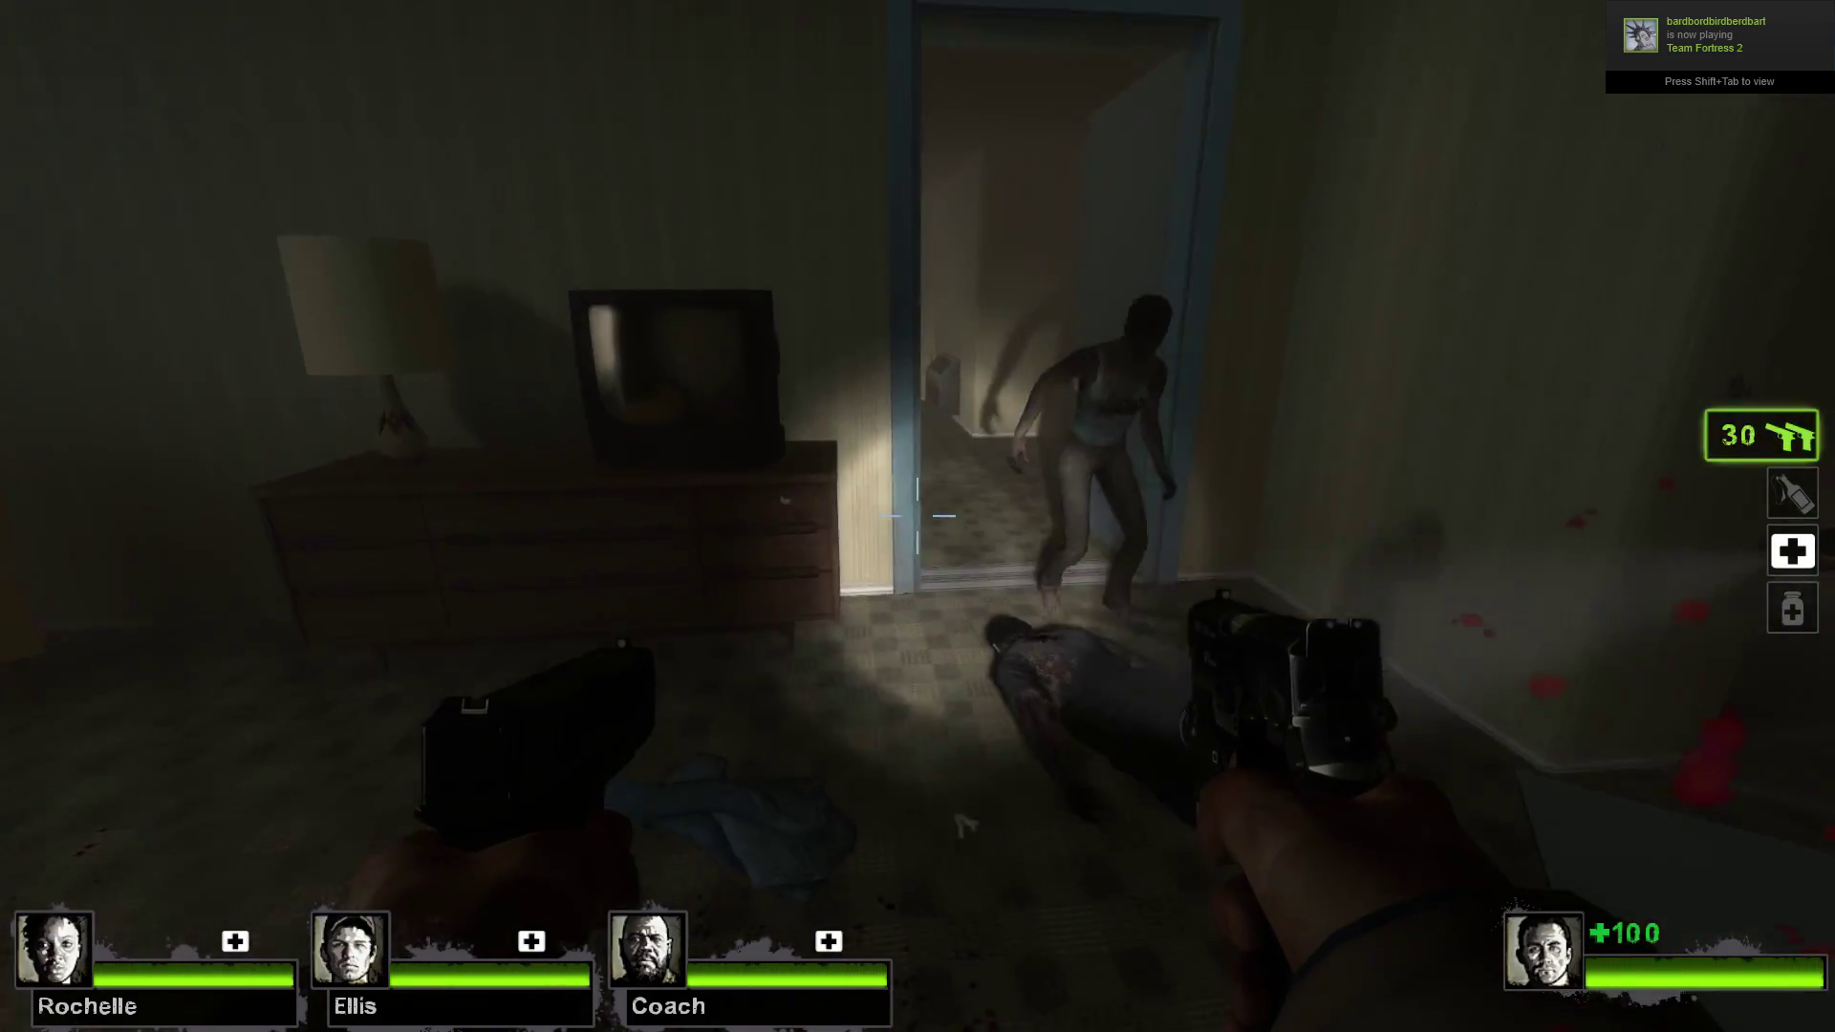
pyautogui.click(917, 517)
pyautogui.click(918, 516)
pyautogui.click(918, 516)
pyautogui.click(917, 516)
pyautogui.click(917, 516)
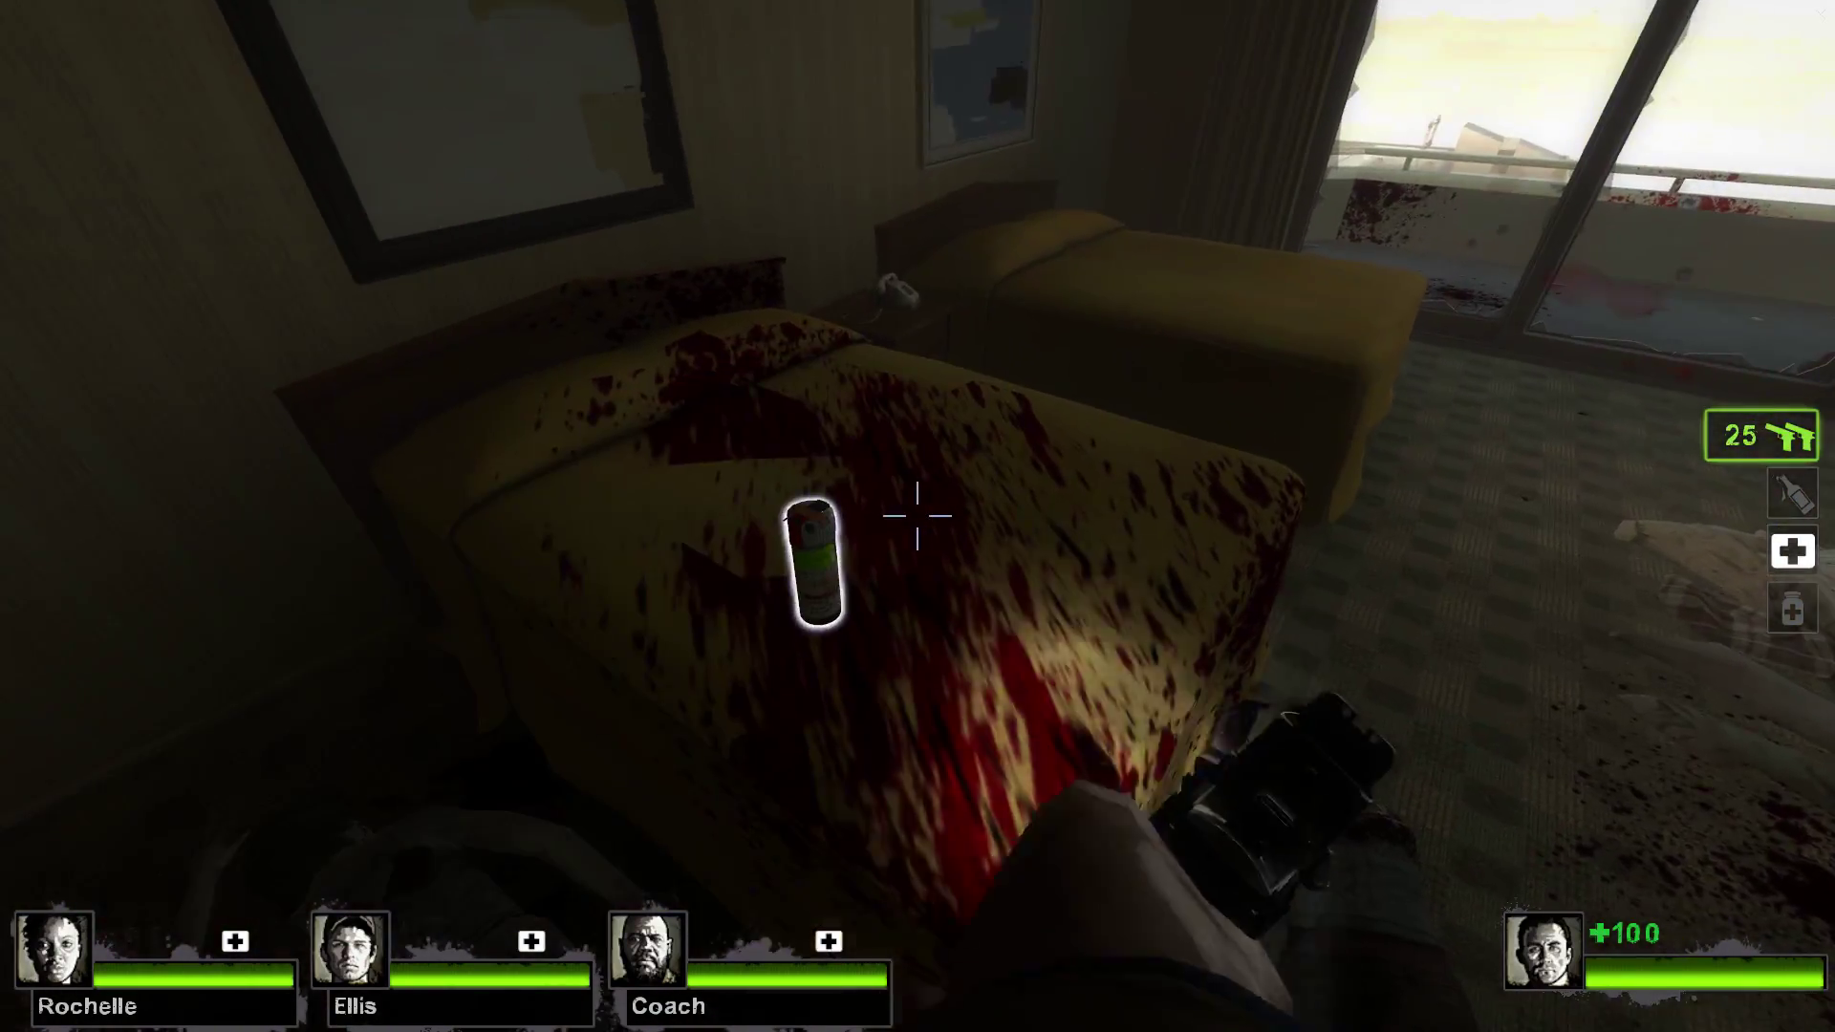
pyautogui.press('r')
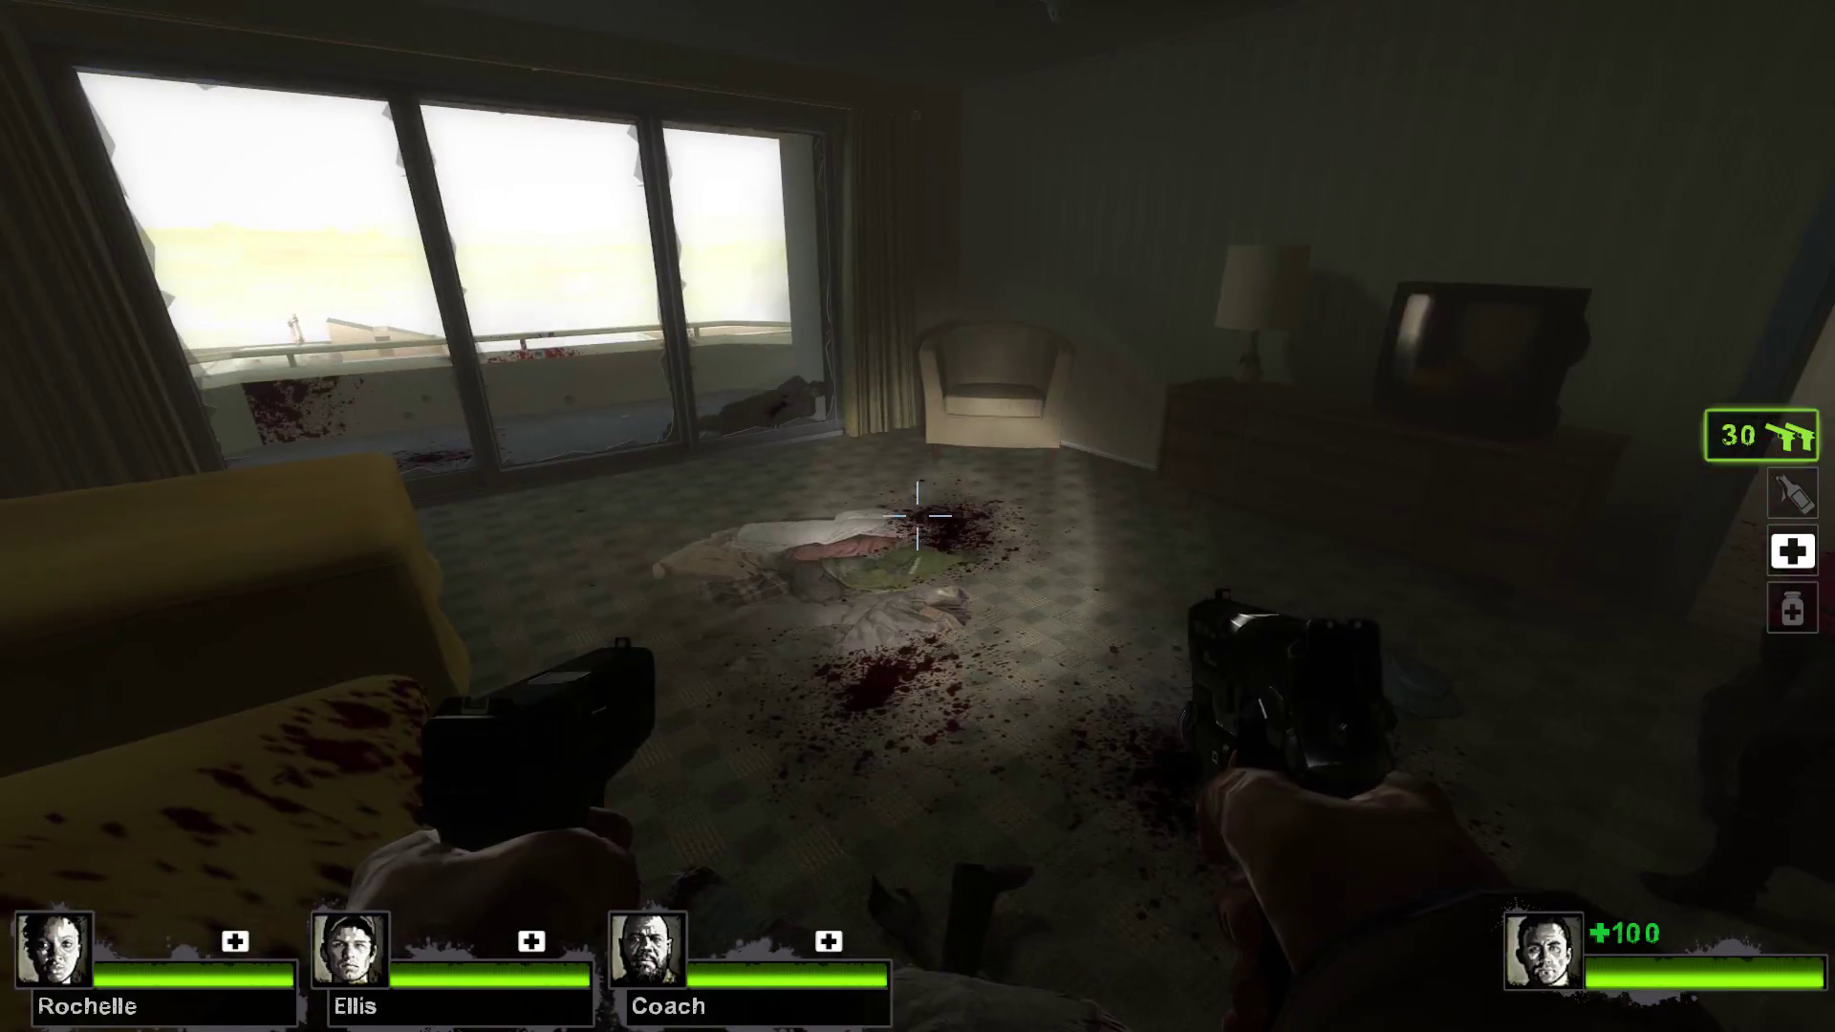
pyautogui.press('Escape')
pyautogui.hotkey('alt', 'Tab')
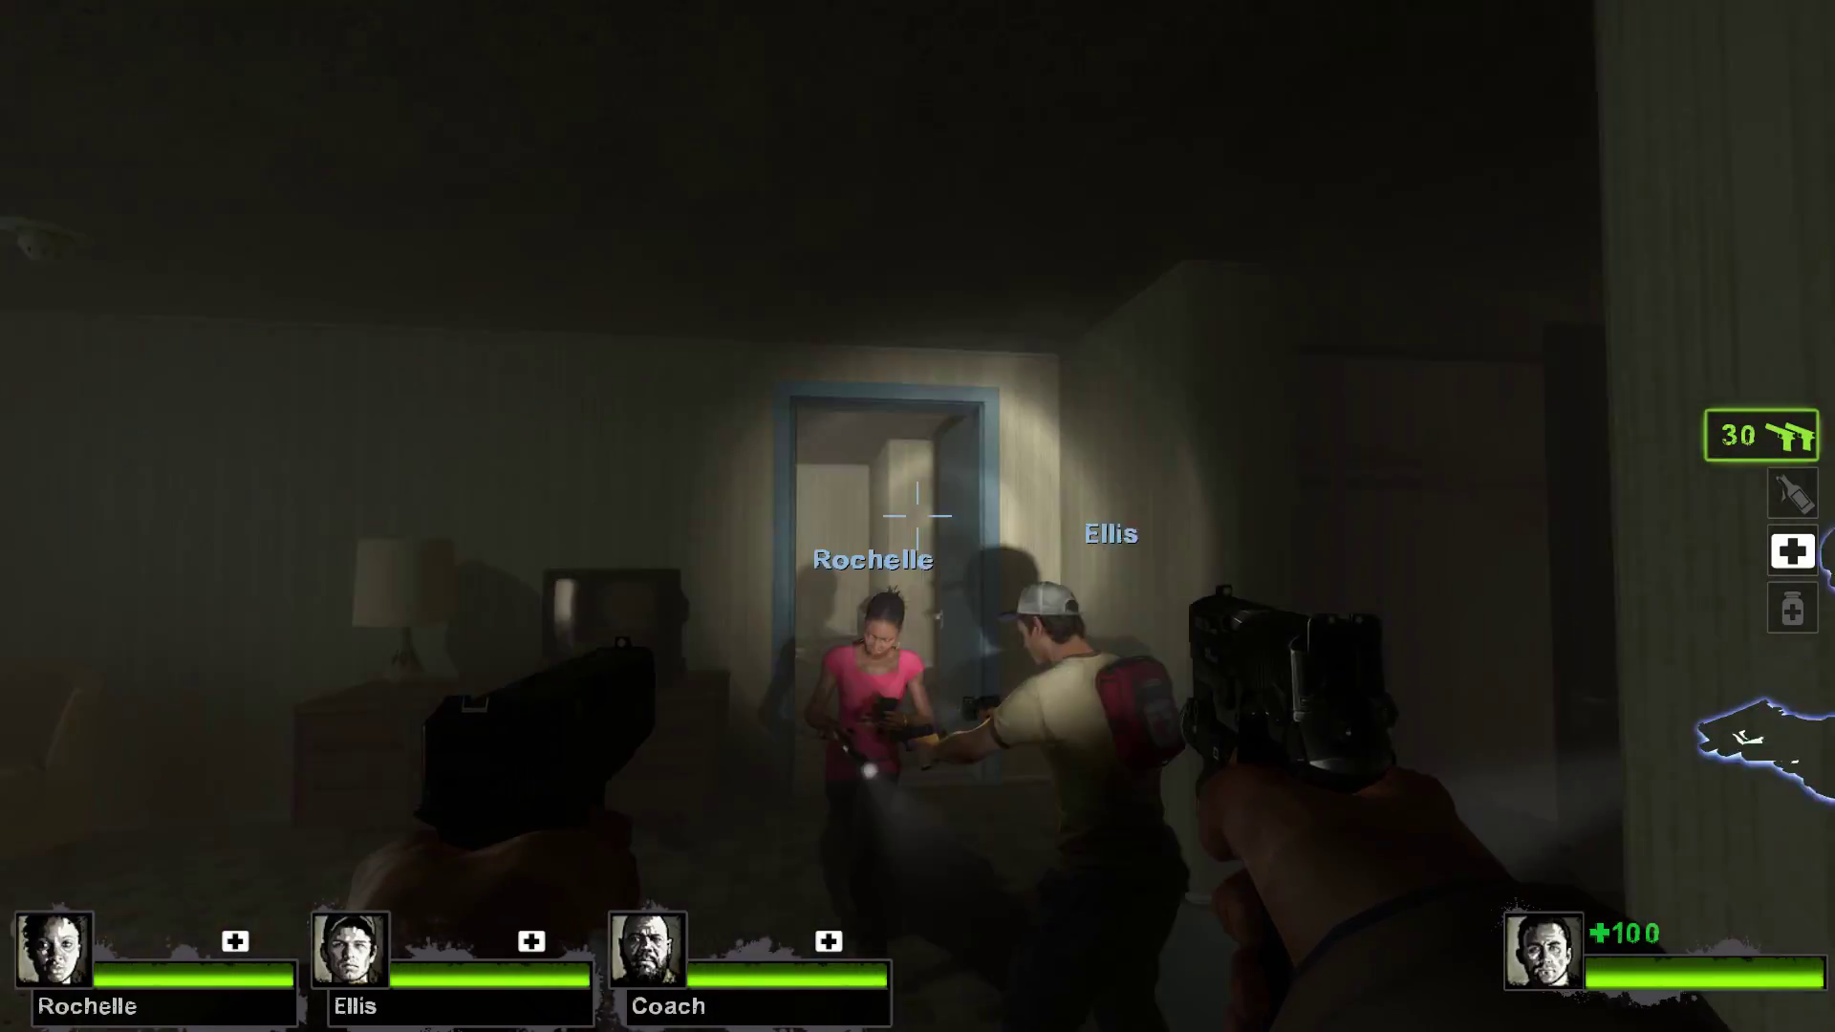
pyautogui.press('x')
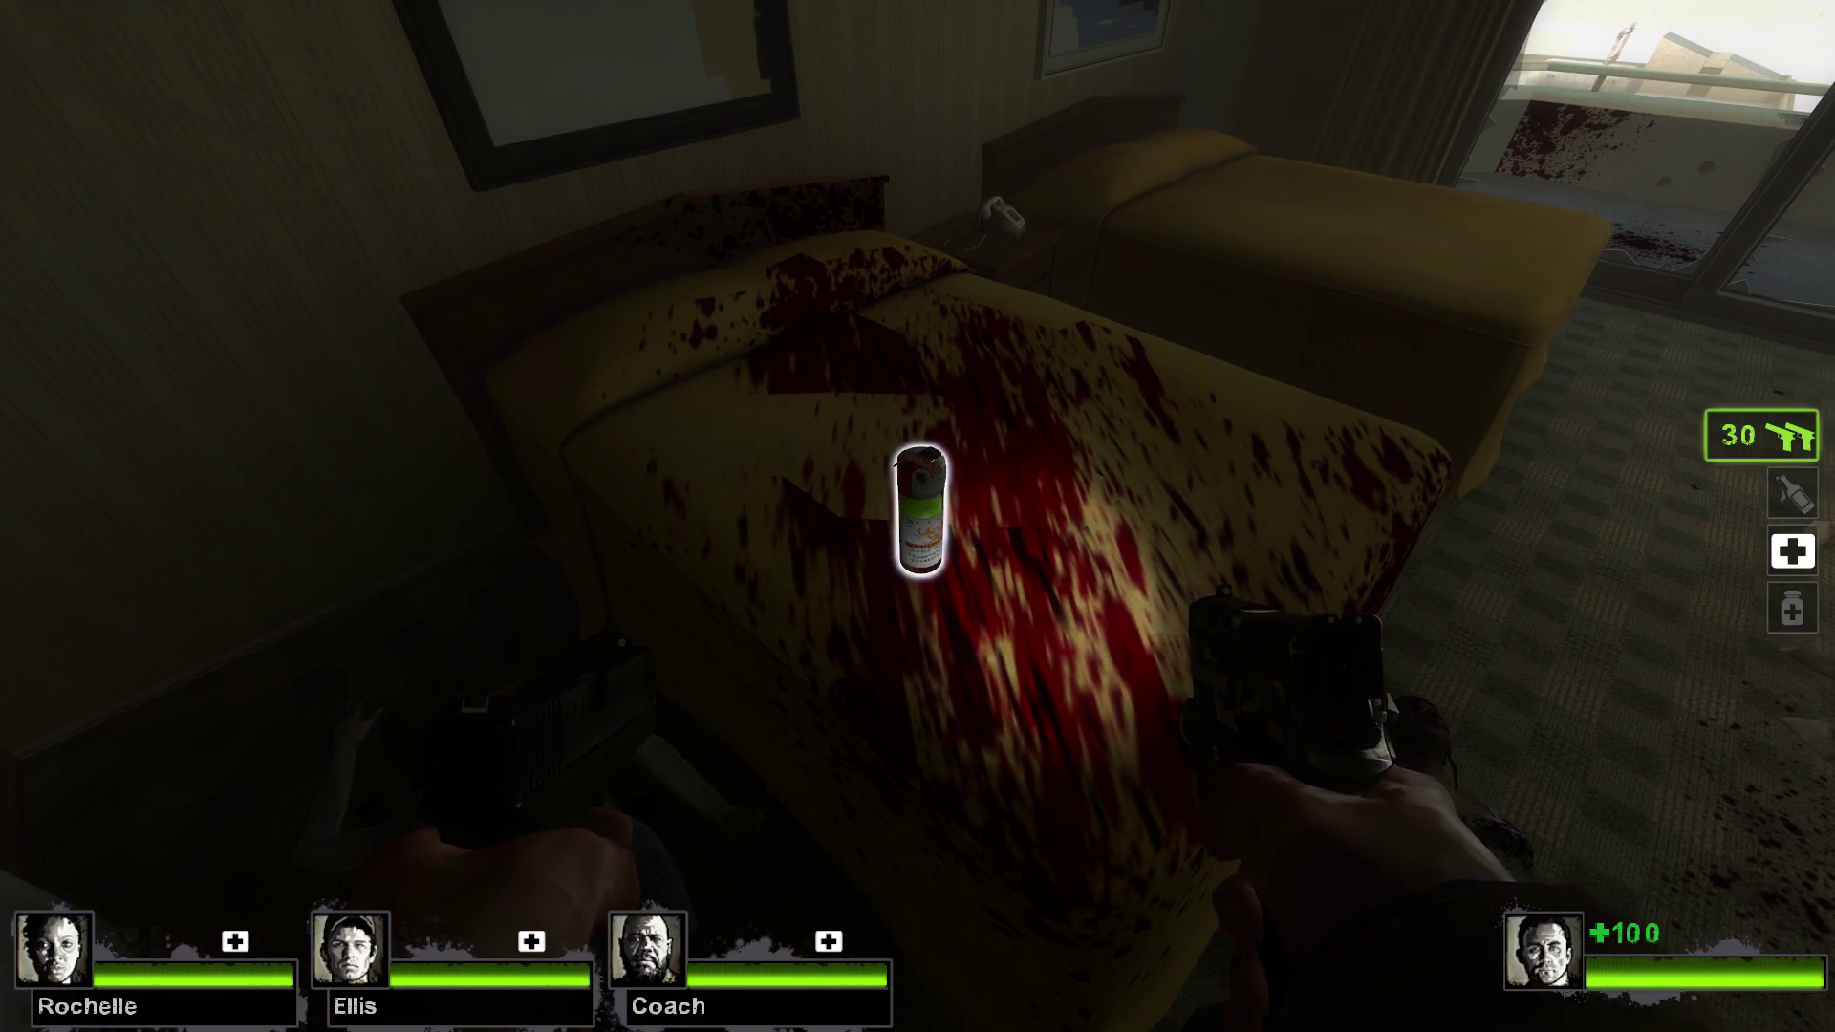
# Grab the bile jar from the bed, swap back to pistols, and shoot the room's zombies.
pyautogui.press('e')
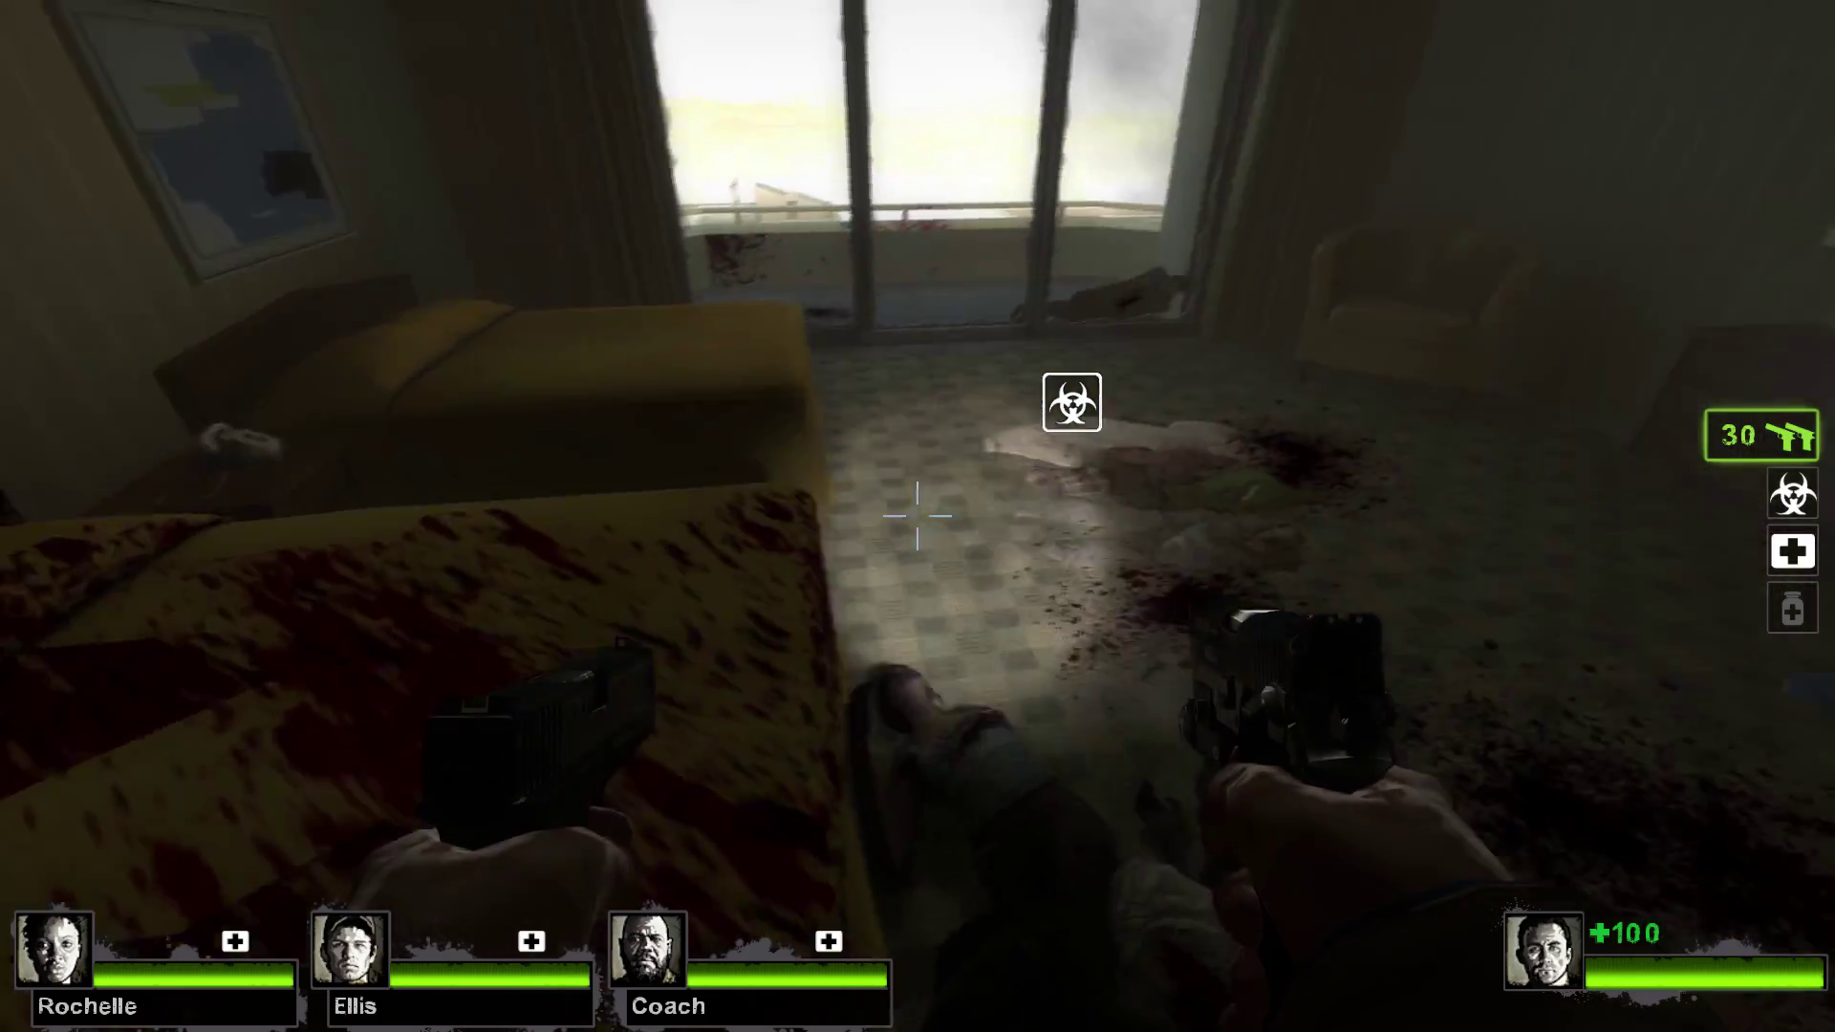
pyautogui.press('3')
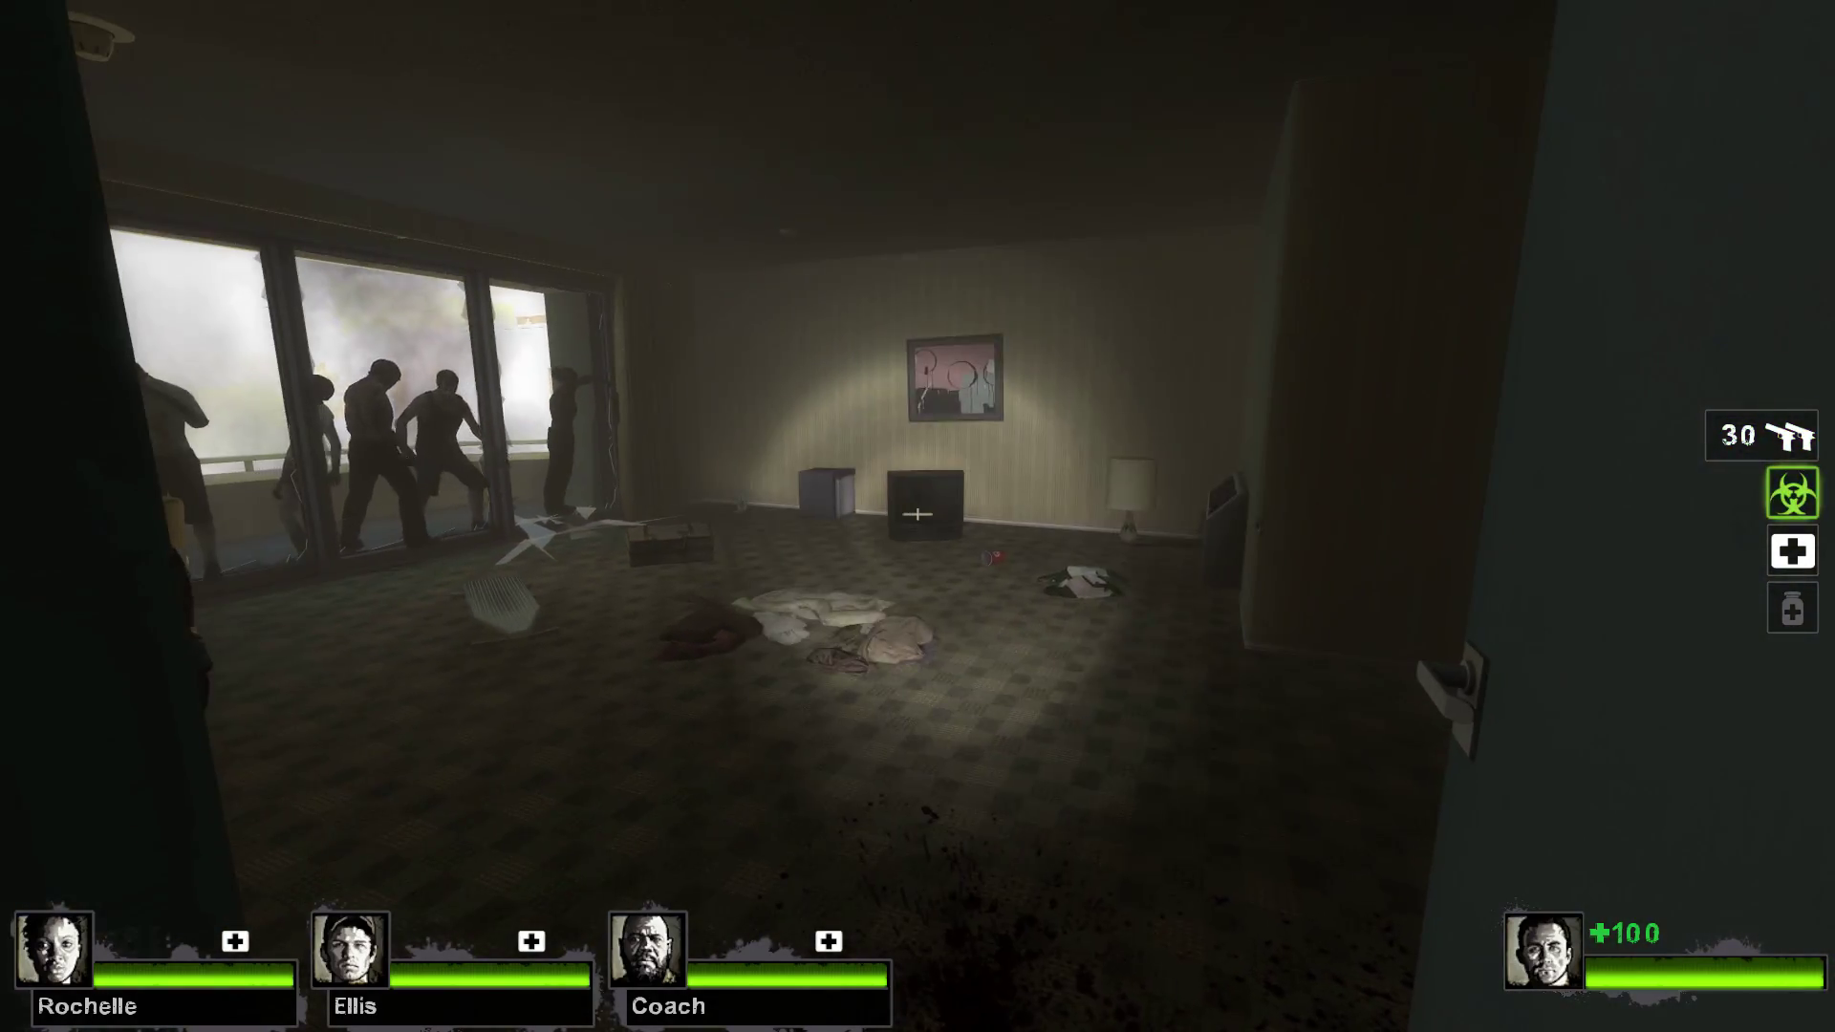
pyautogui.press('2')
pyautogui.click(918, 516)
pyautogui.click(918, 516)
pyautogui.click(918, 516)
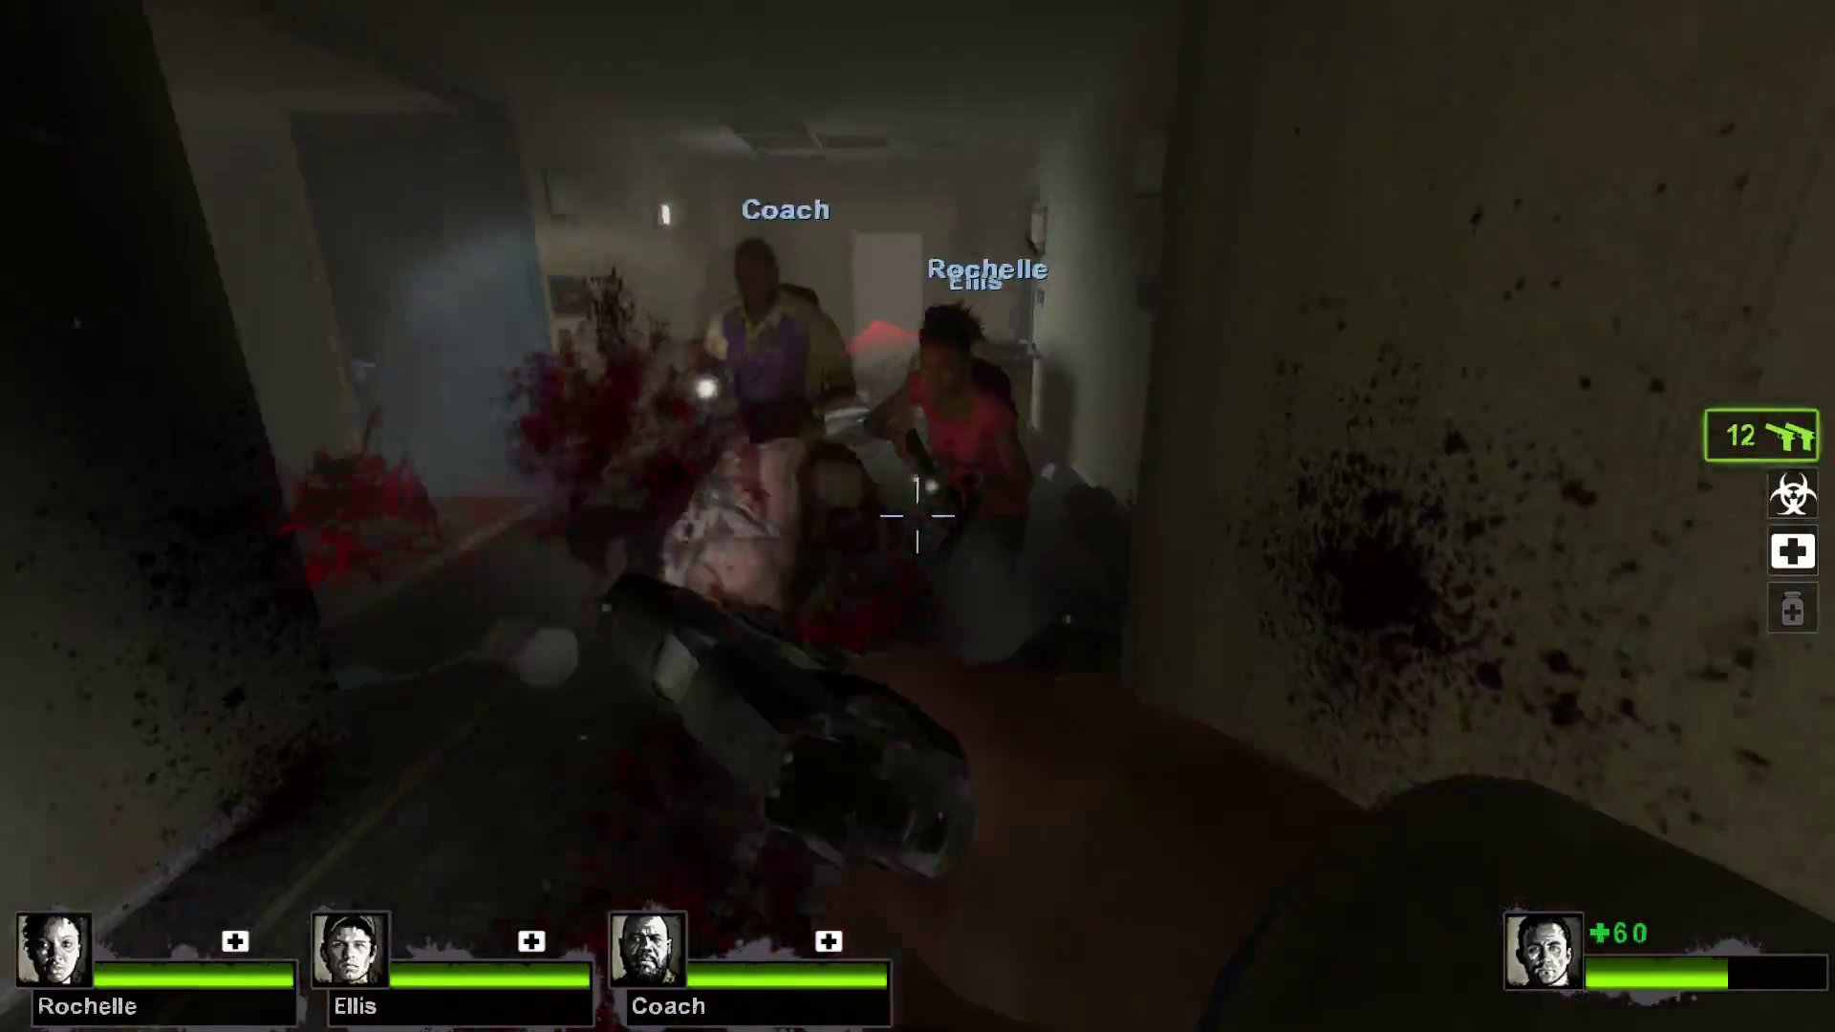
# Advance down the corridor firing at the horde until overwhelmed.
pyautogui.click(918, 516)
pyautogui.click(917, 516)
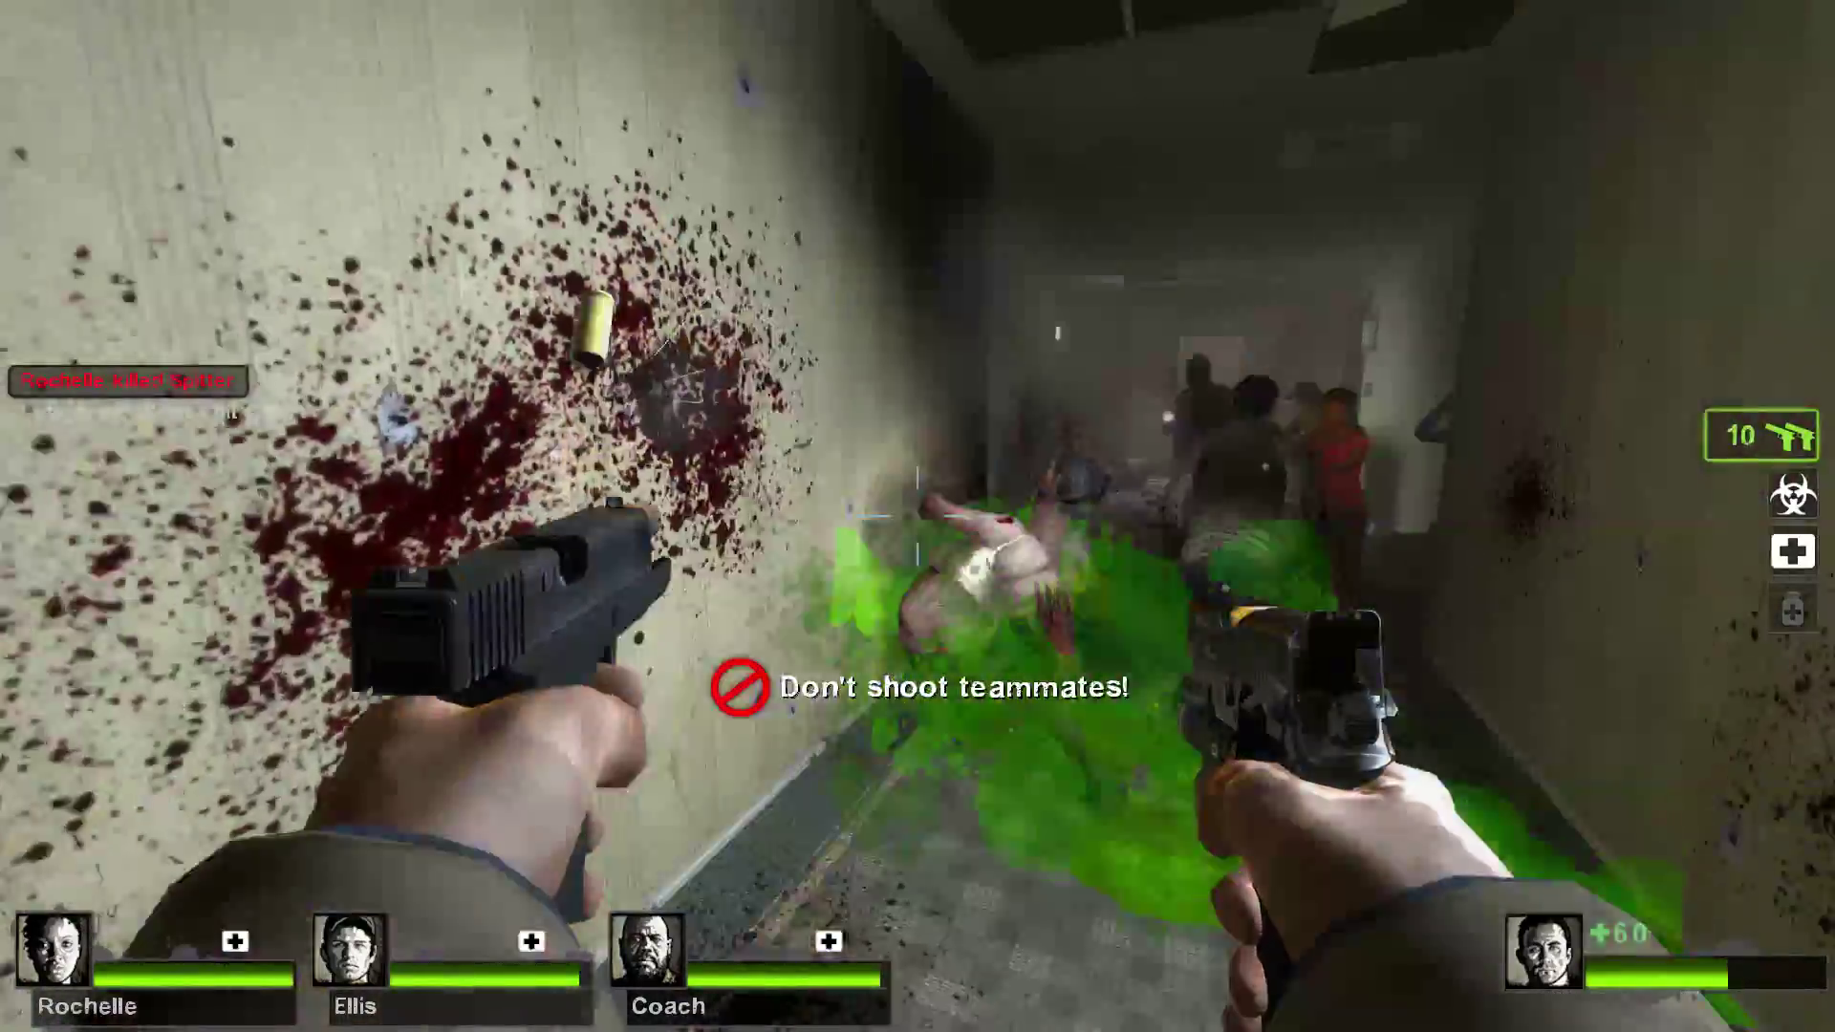
pyautogui.click(918, 516)
pyautogui.click(918, 516)
pyautogui.press('w')
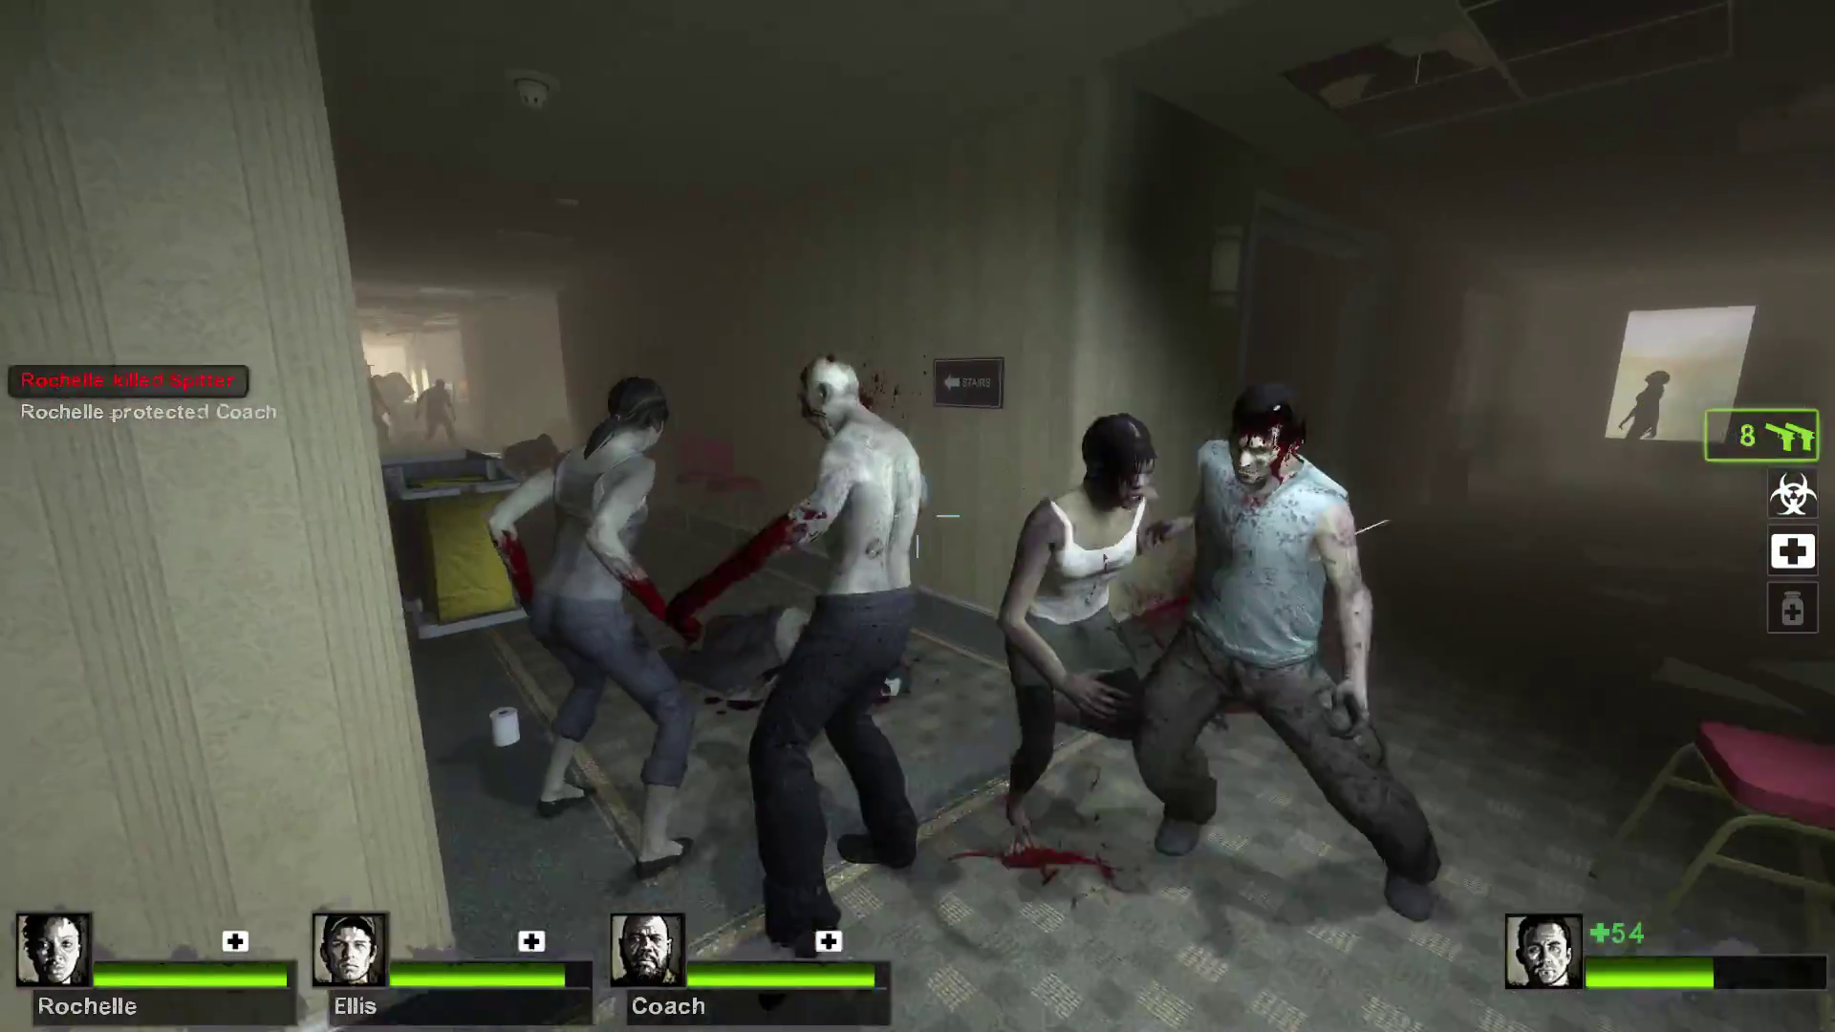
pyautogui.click(918, 516)
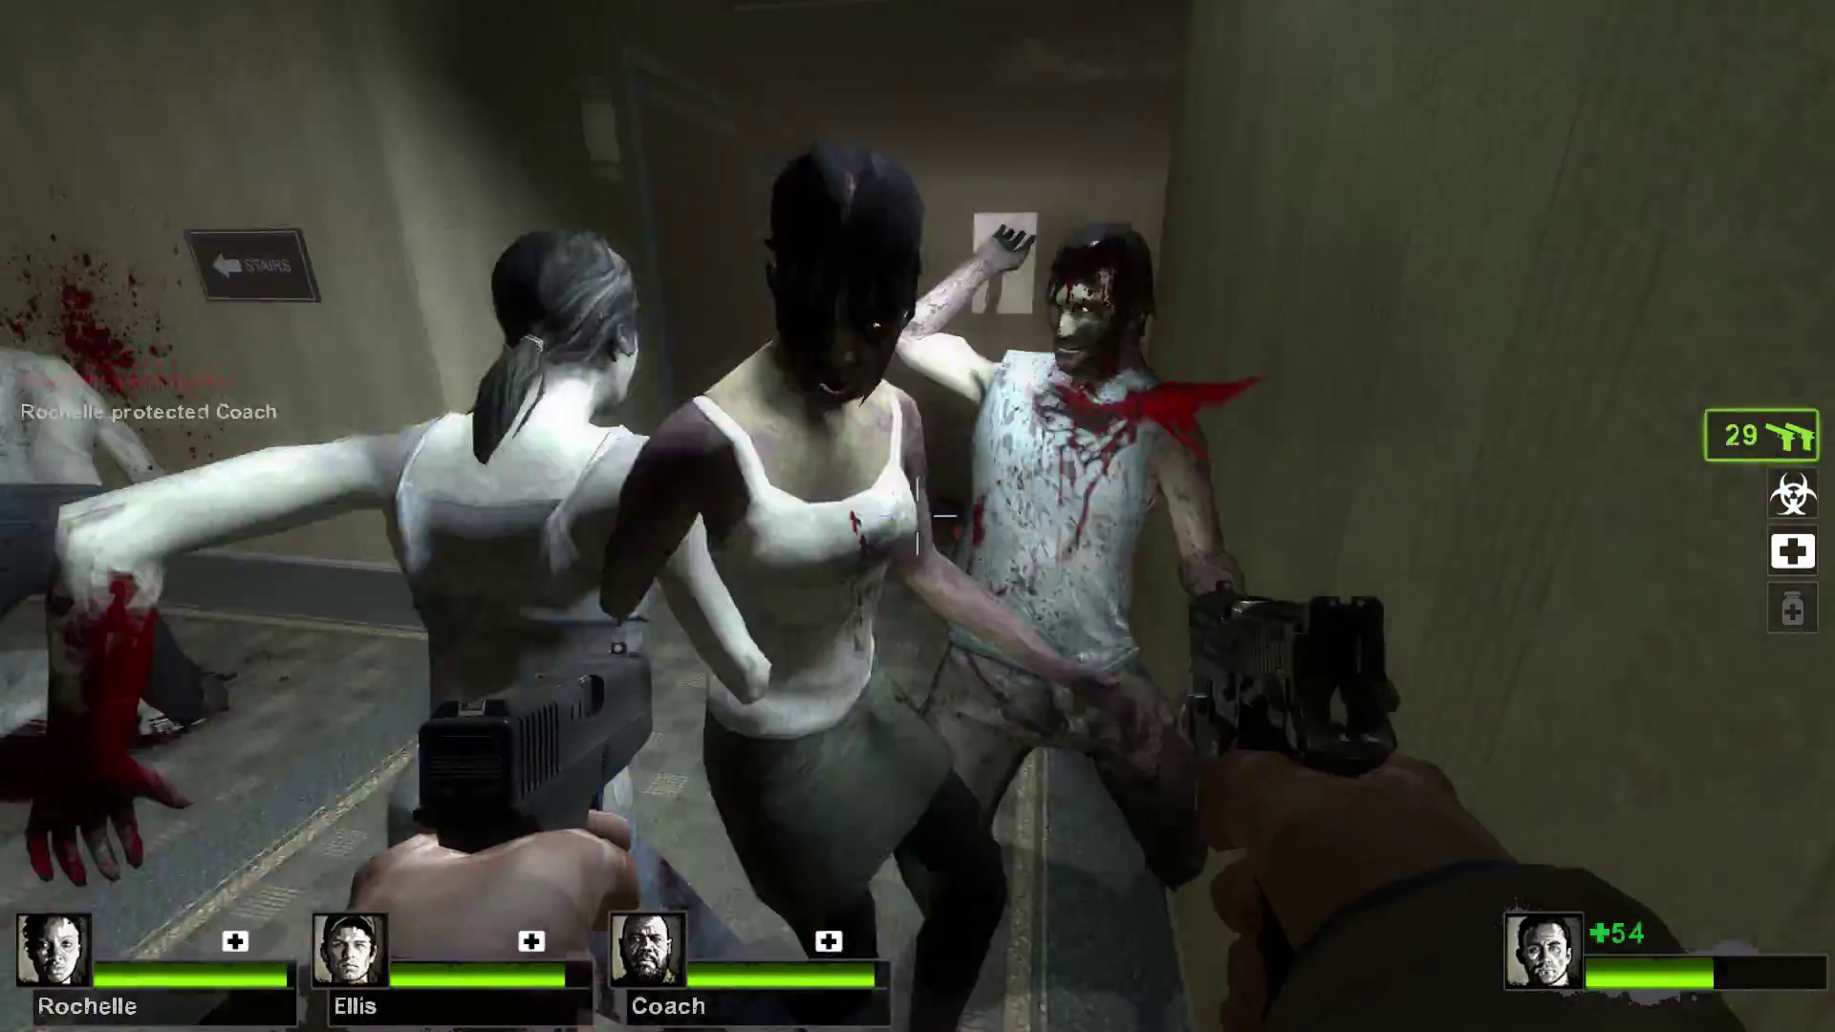
pyautogui.click(917, 516)
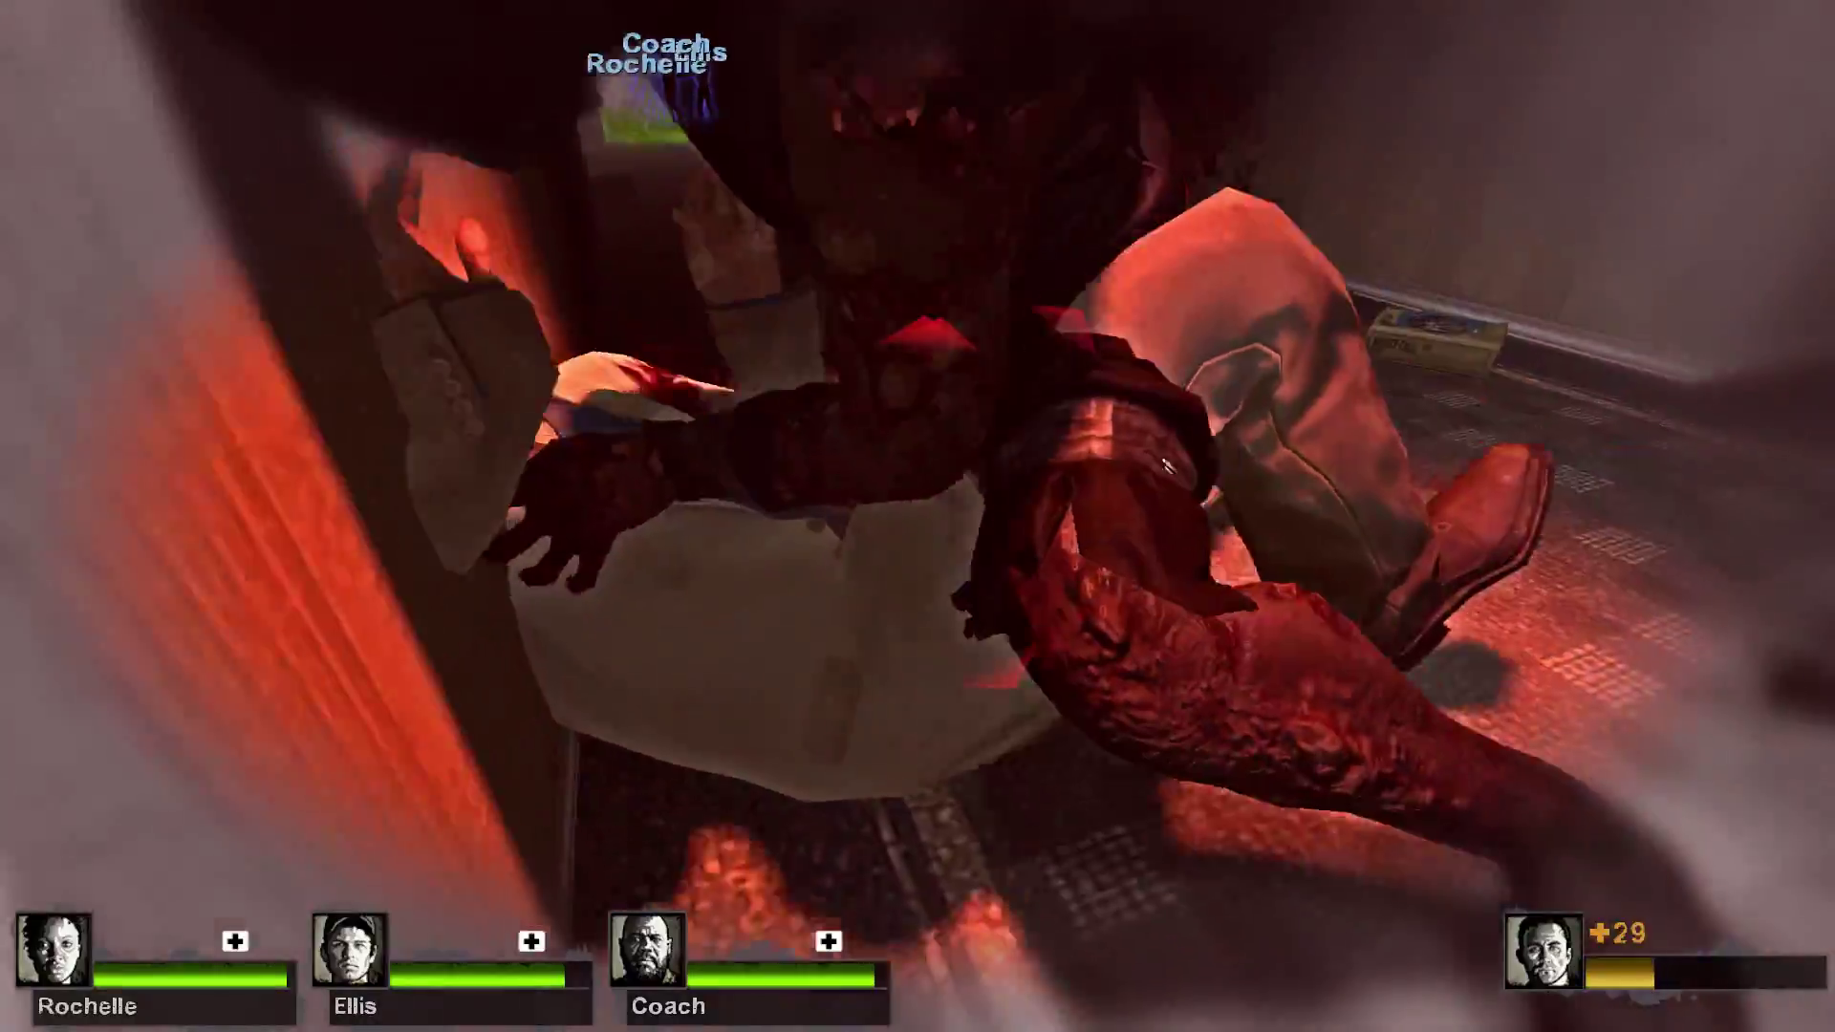